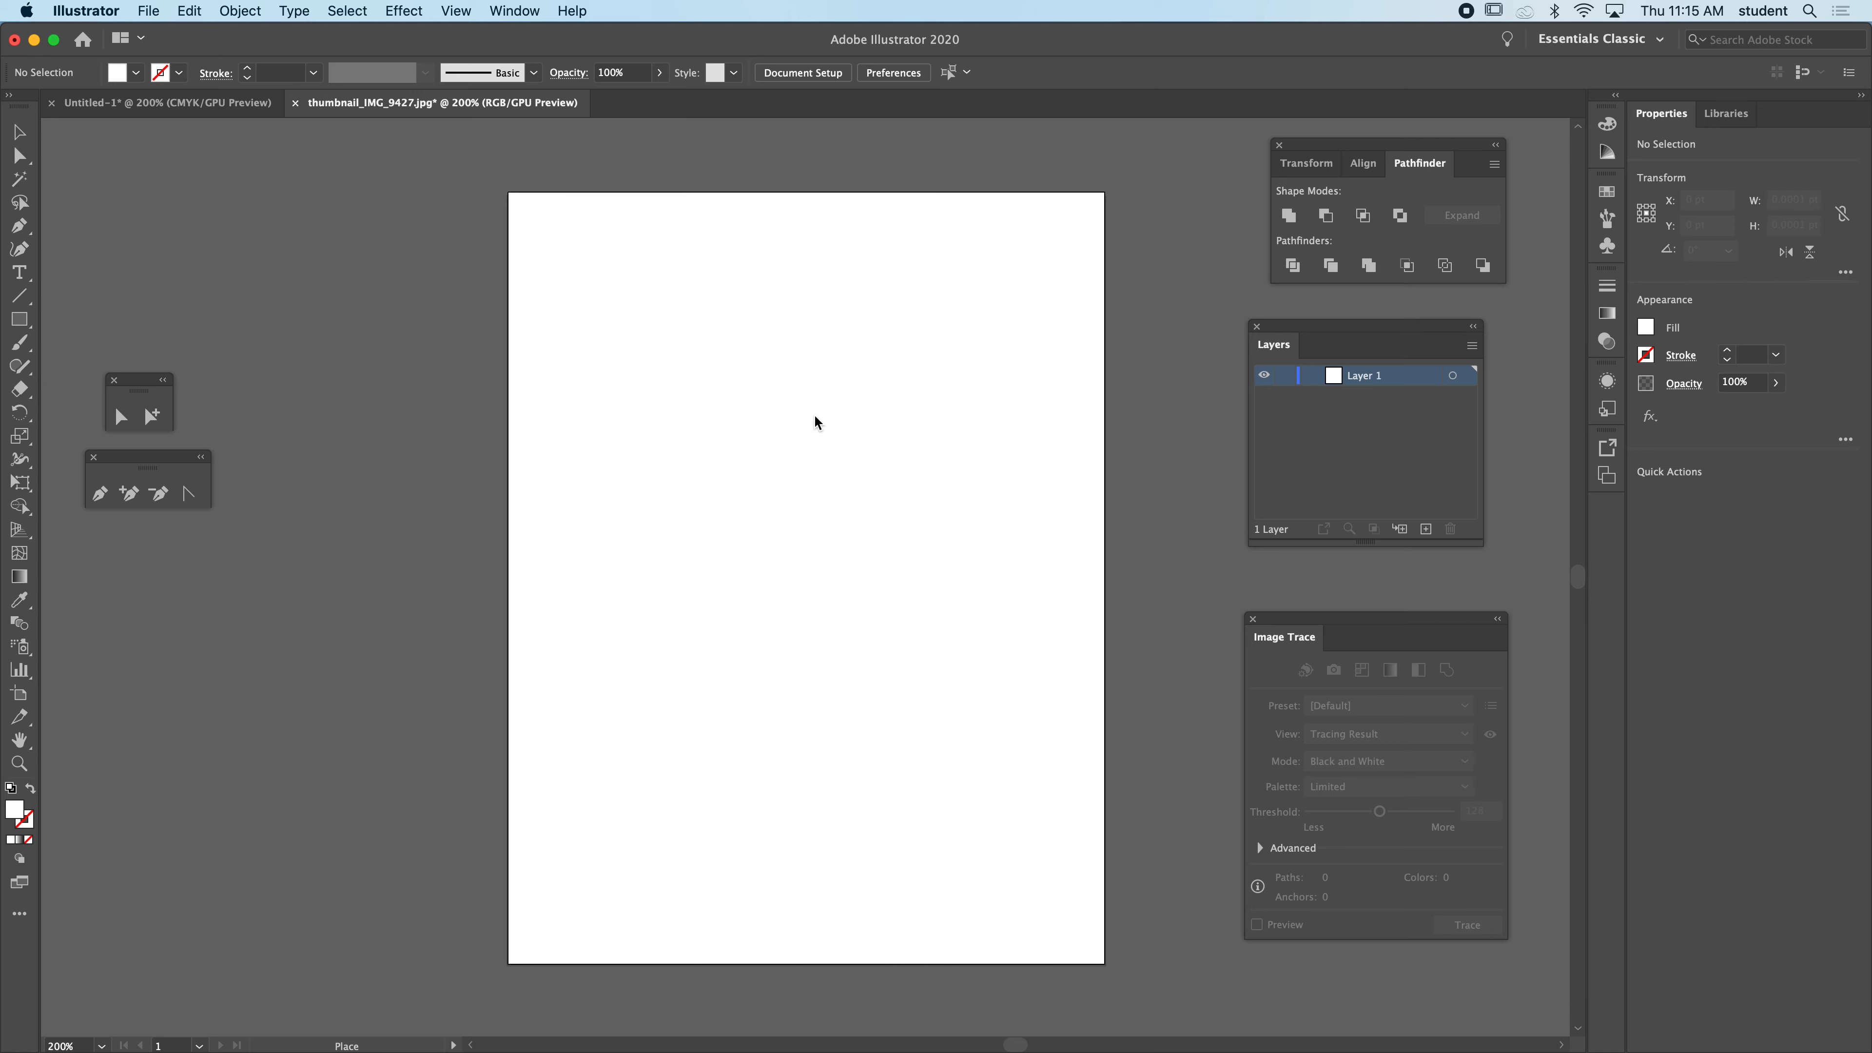
- Place the linked photo thumbnail_sml.jpg and move it over the artboard, covering its upper edge and both sides
{"action": "key", "text": "Escape"}
{"action": "left_click", "coordinate": [606, 344]}
{"action": "left_click_drag", "start_coordinate": [959, 564], "coordinate": [594, 484]}
{"action": "left_click_drag", "start_coordinate": [709, 403], "coordinate": [626, 475]}
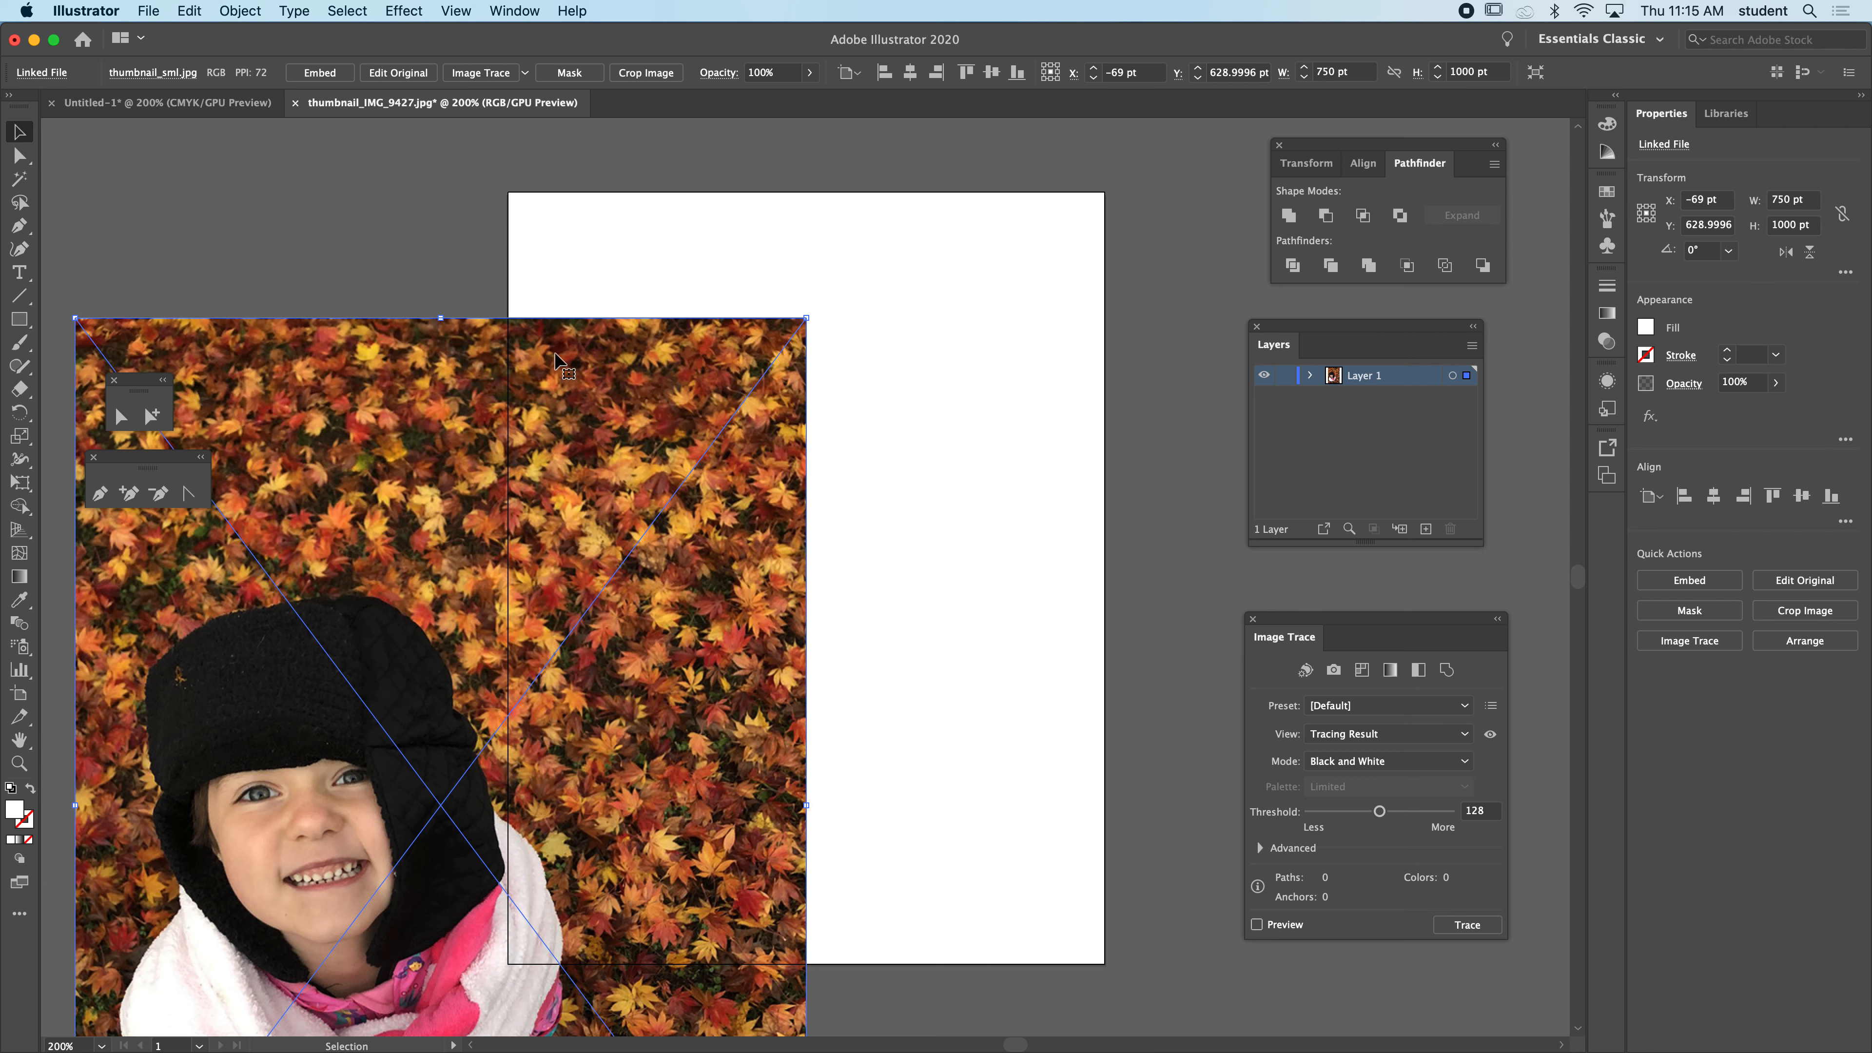
{"action": "left_click_drag", "start_coordinate": [631, 427], "coordinate": [995, 260]}
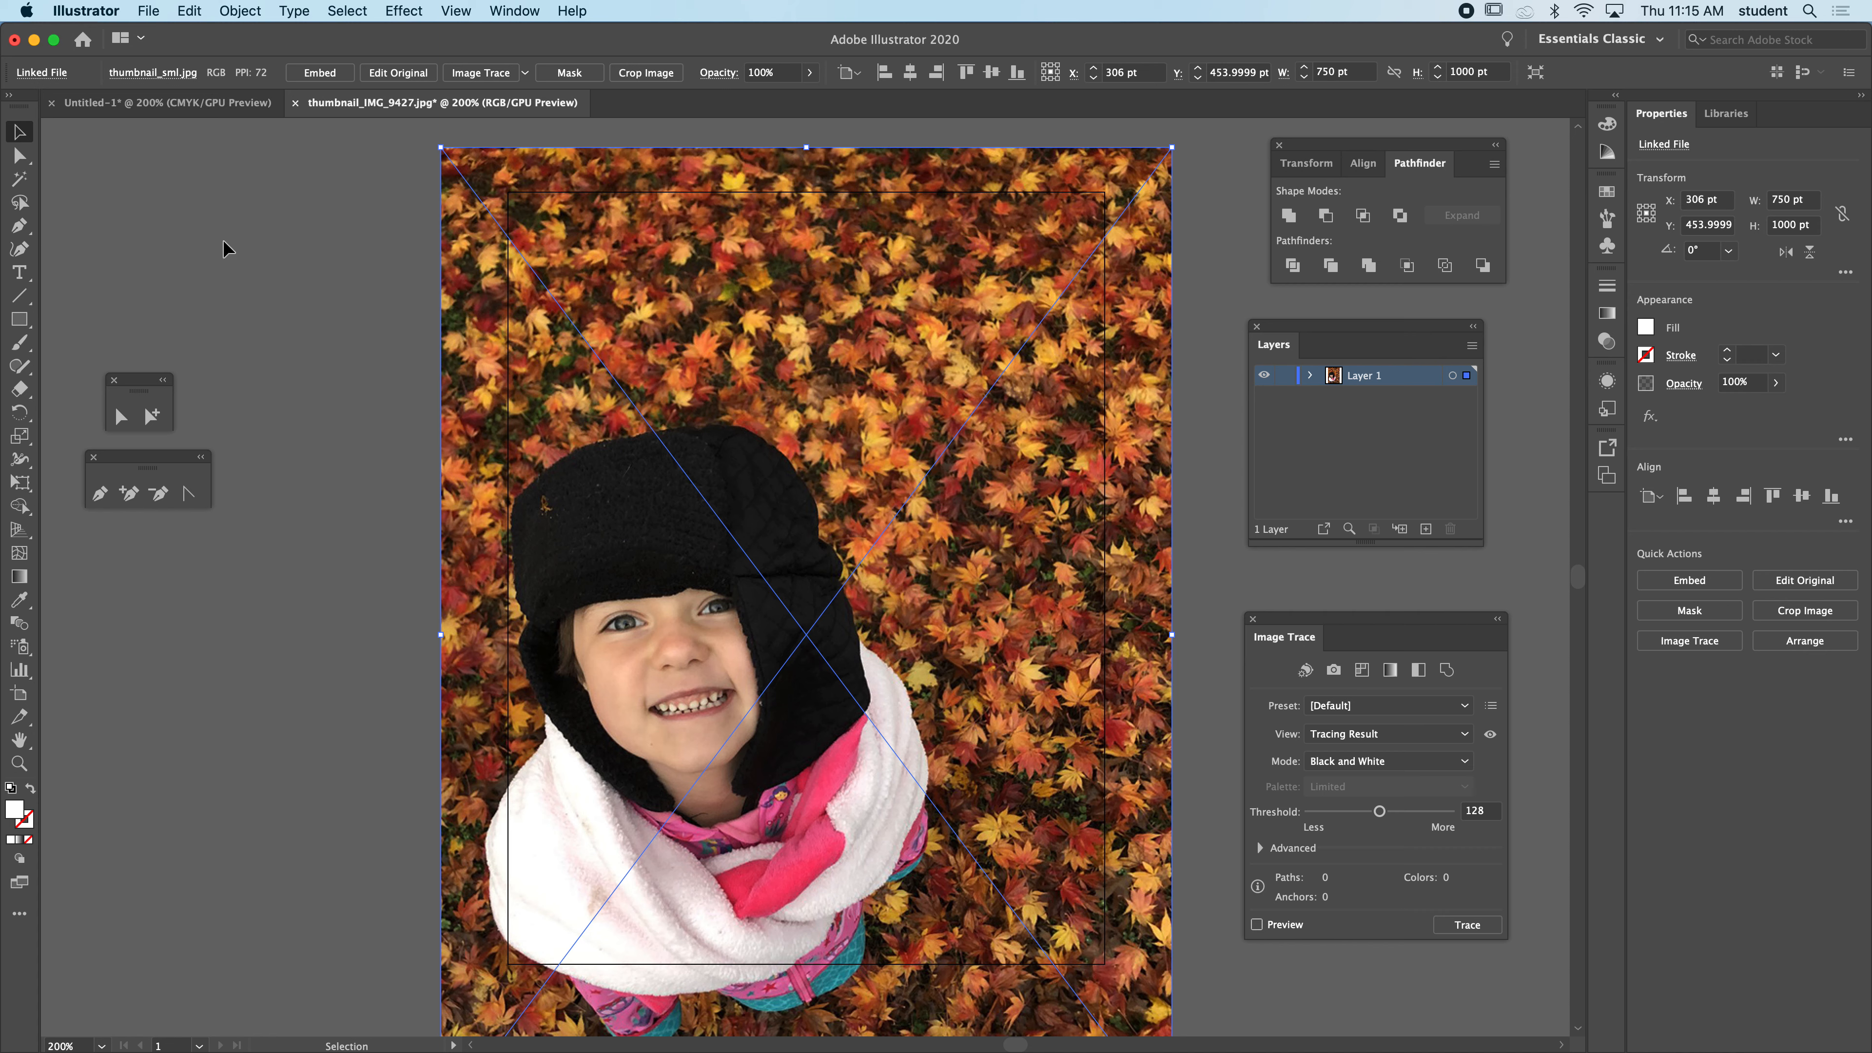
{"action": "left_click", "coordinate": [145, 236]}
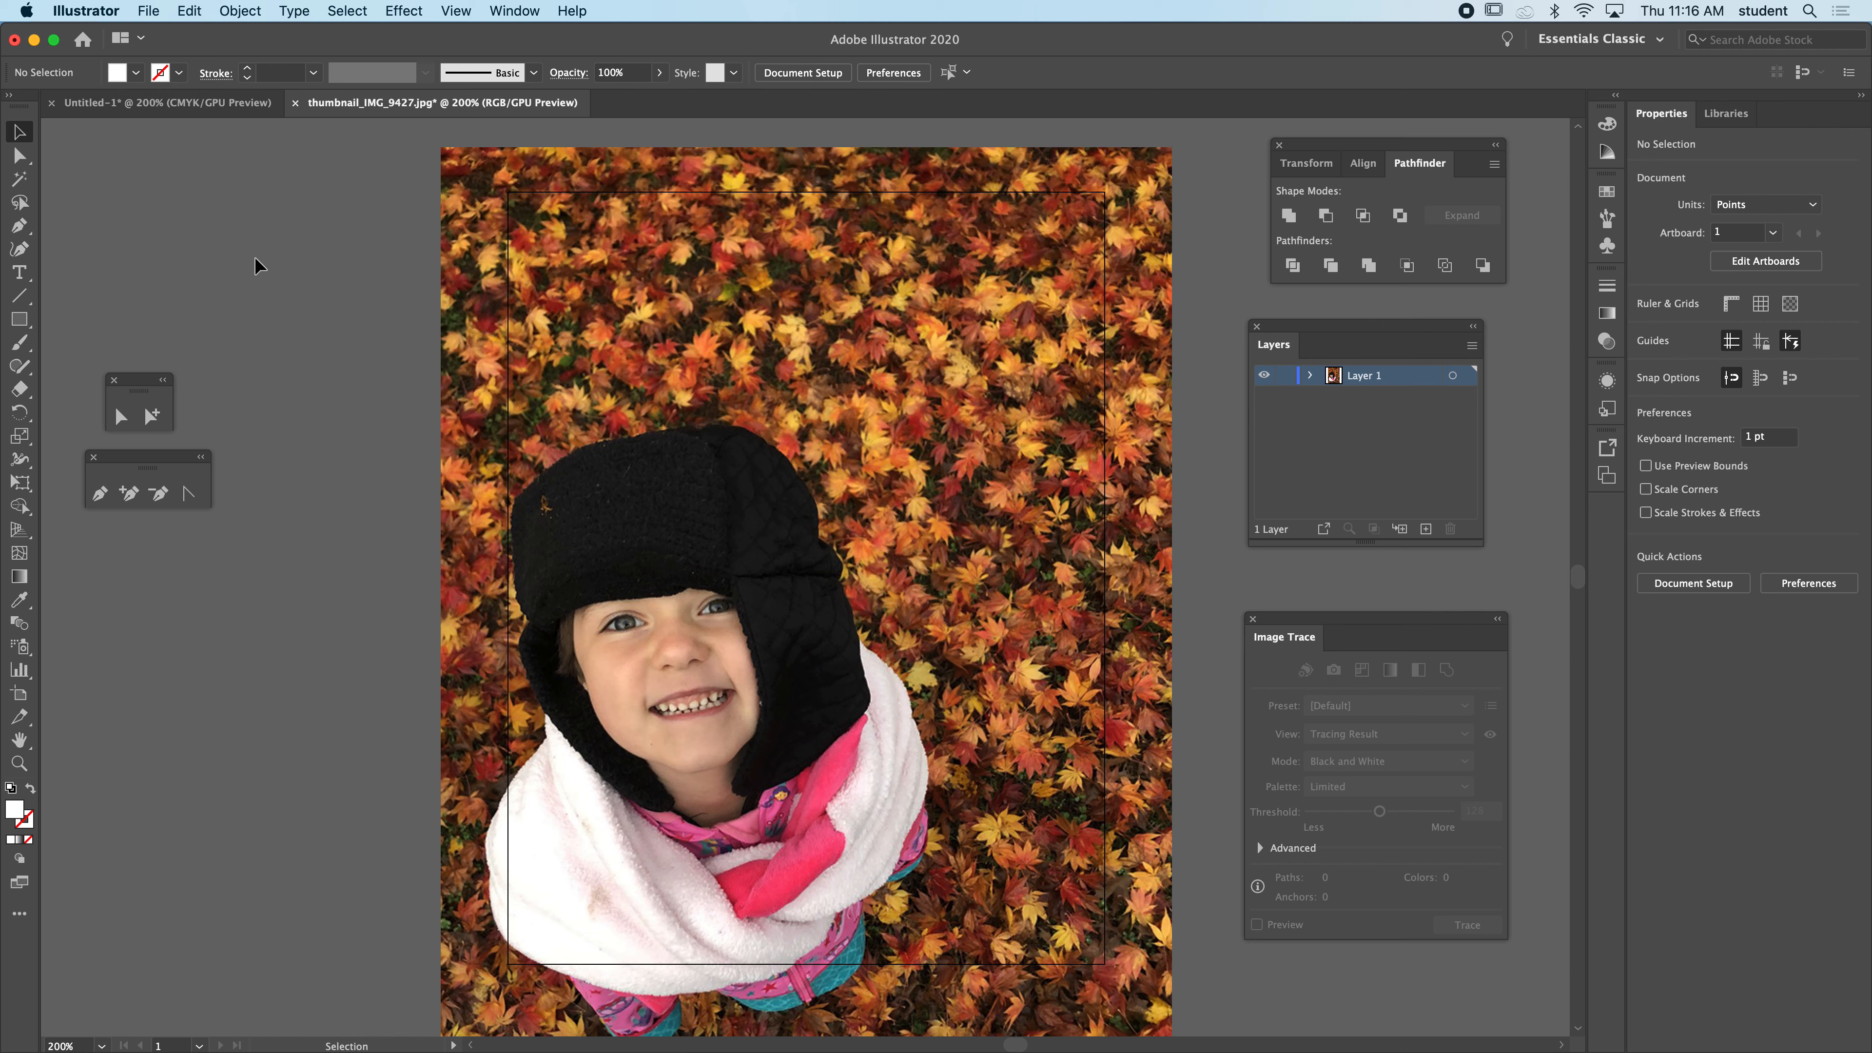
- Resize the artboard around the photo to about 750 × 950 pt, matching the photo's upper corners and full width
{"action": "left_click", "coordinate": [802, 73]}
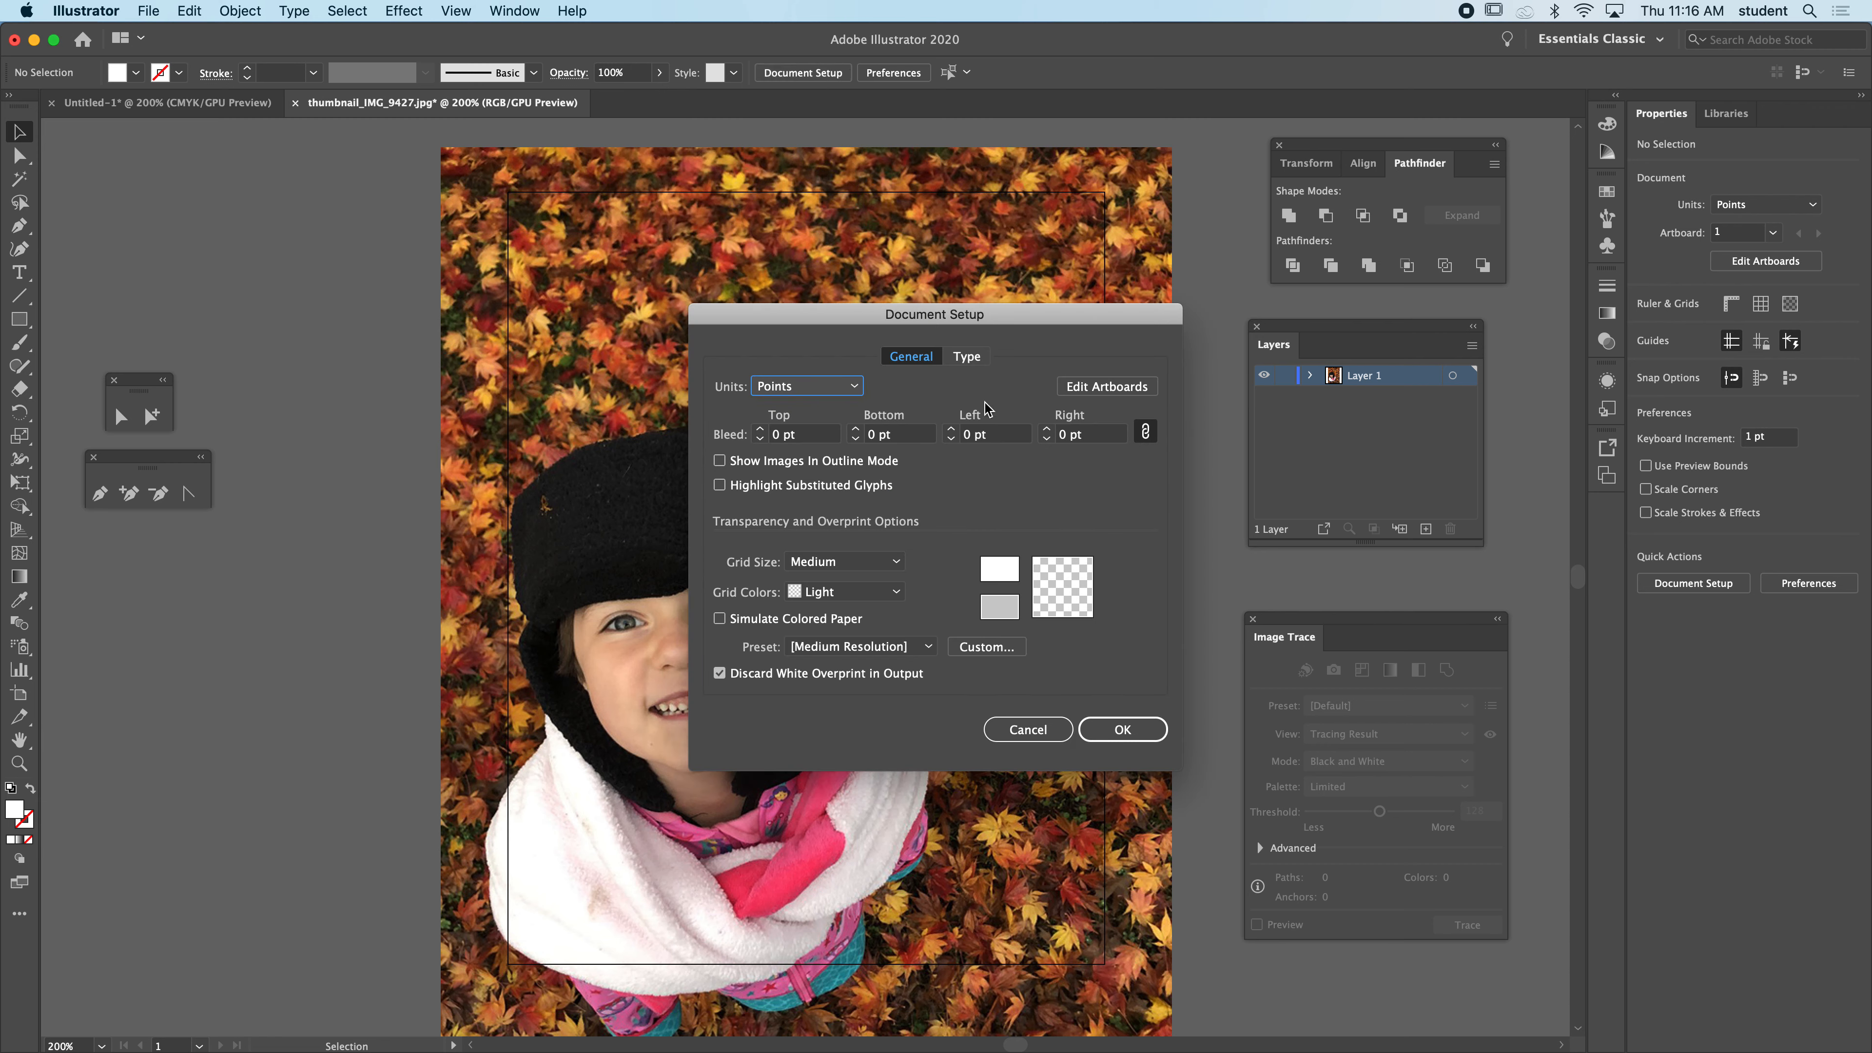
{"action": "left_click", "coordinate": [1110, 387]}
{"action": "left_click_drag", "start_coordinate": [514, 193], "coordinate": [445, 148]}
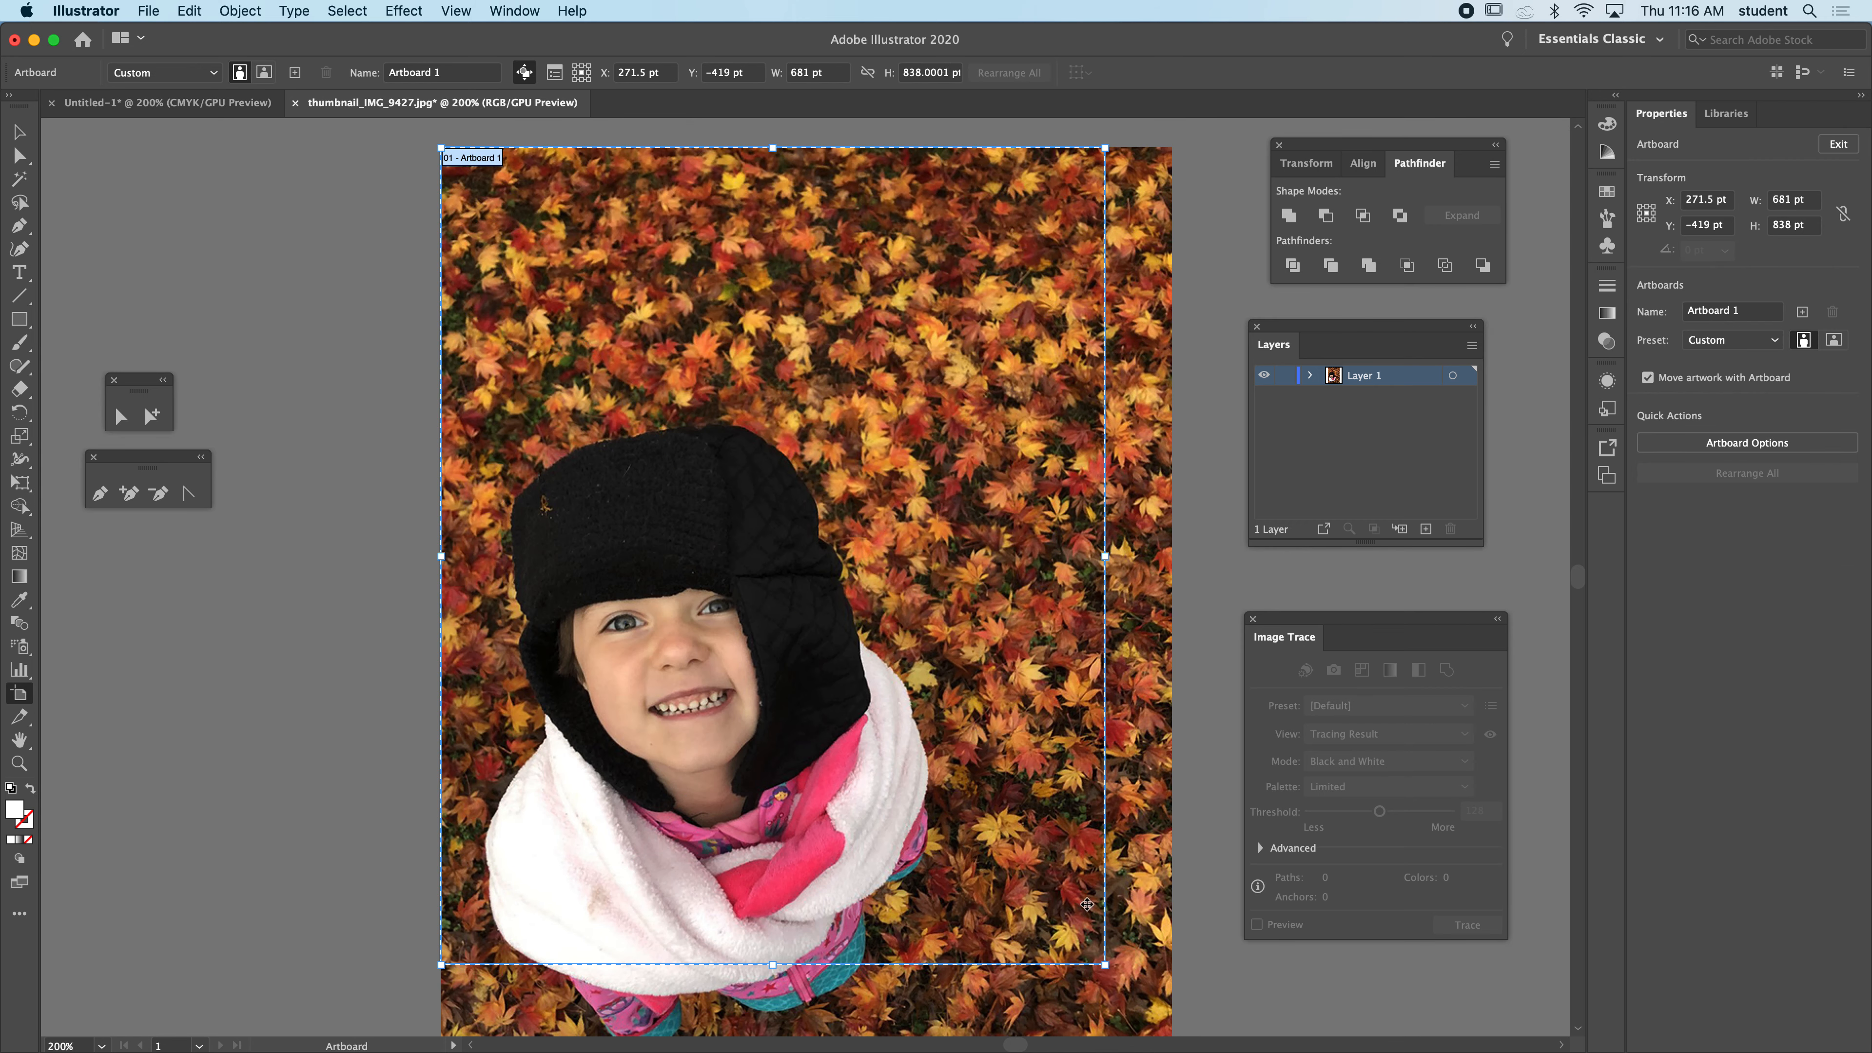
{"action": "left_click_drag", "start_coordinate": [1105, 964], "coordinate": [1172, 870]}
{"action": "scroll", "coordinate": [912, 635], "scroll_direction": "up", "scroll_amount": 3}
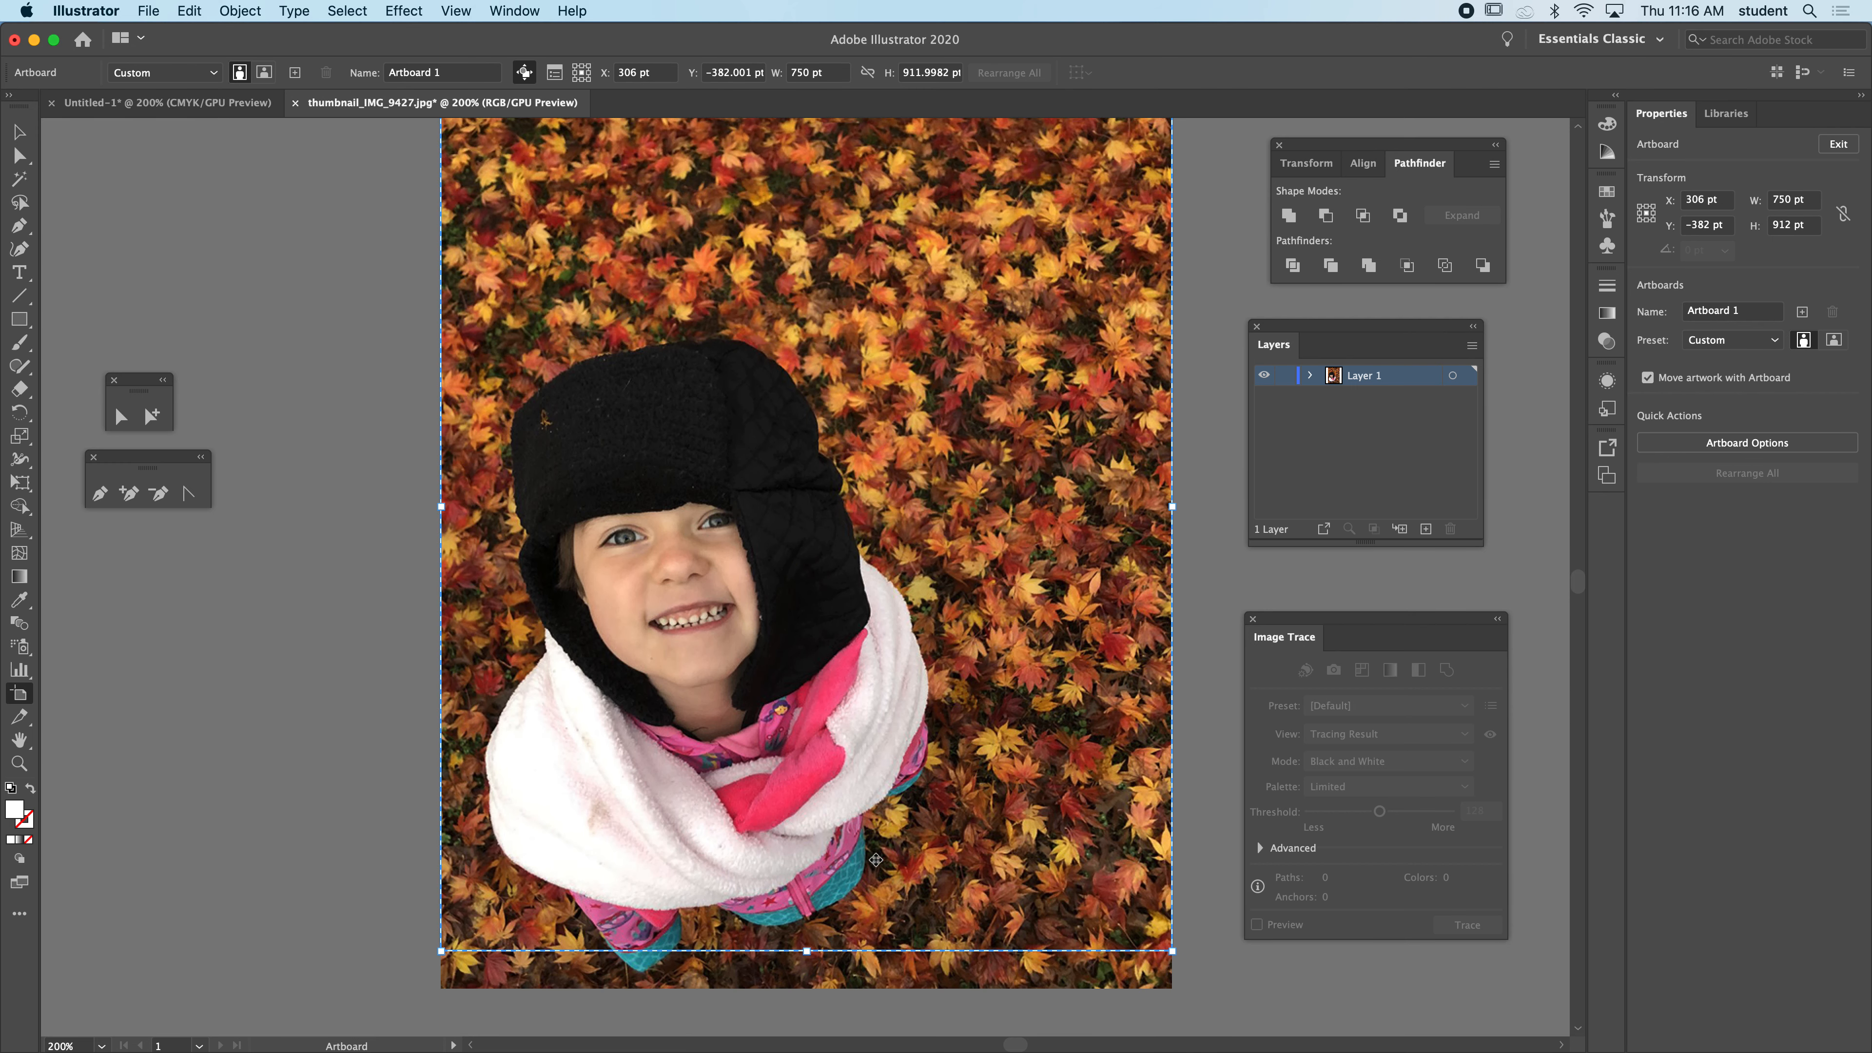
{"action": "left_click_drag", "start_coordinate": [807, 952], "coordinate": [807, 988]}
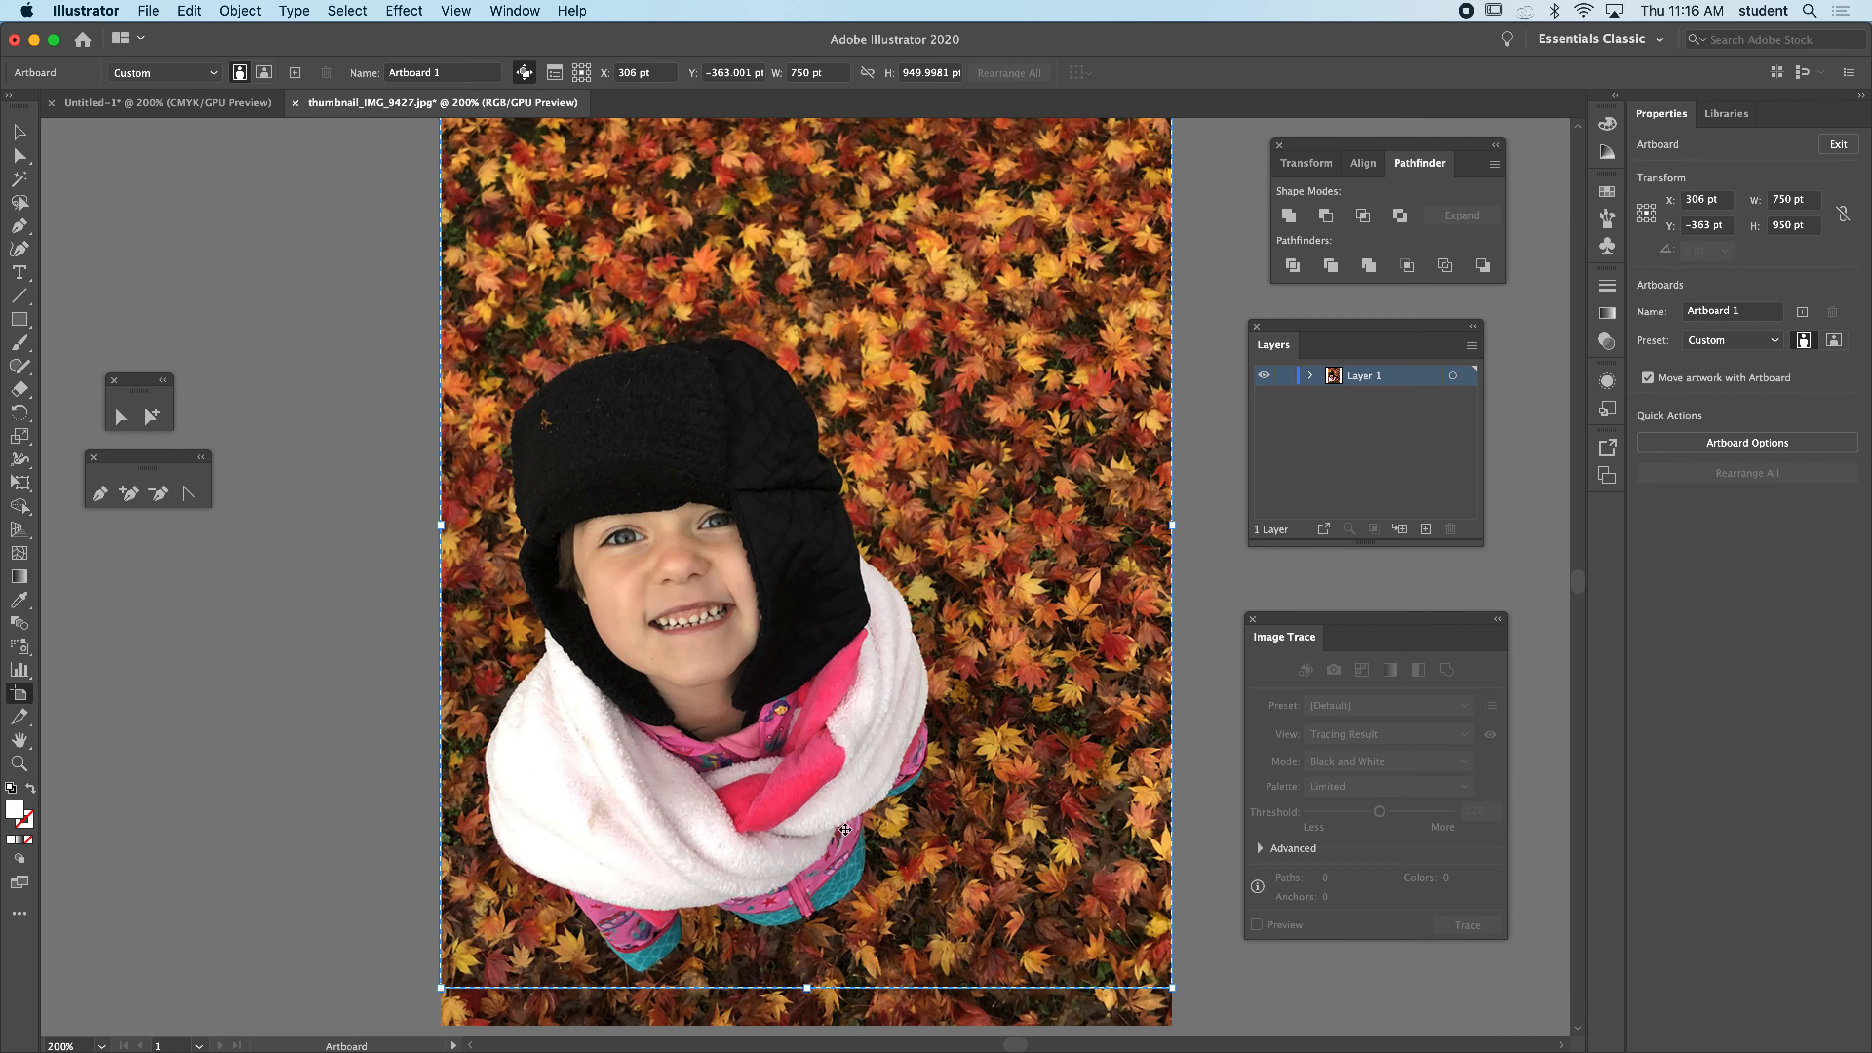
{"action": "scroll", "coordinate": [845, 830], "scroll_direction": "up", "scroll_amount": 7}
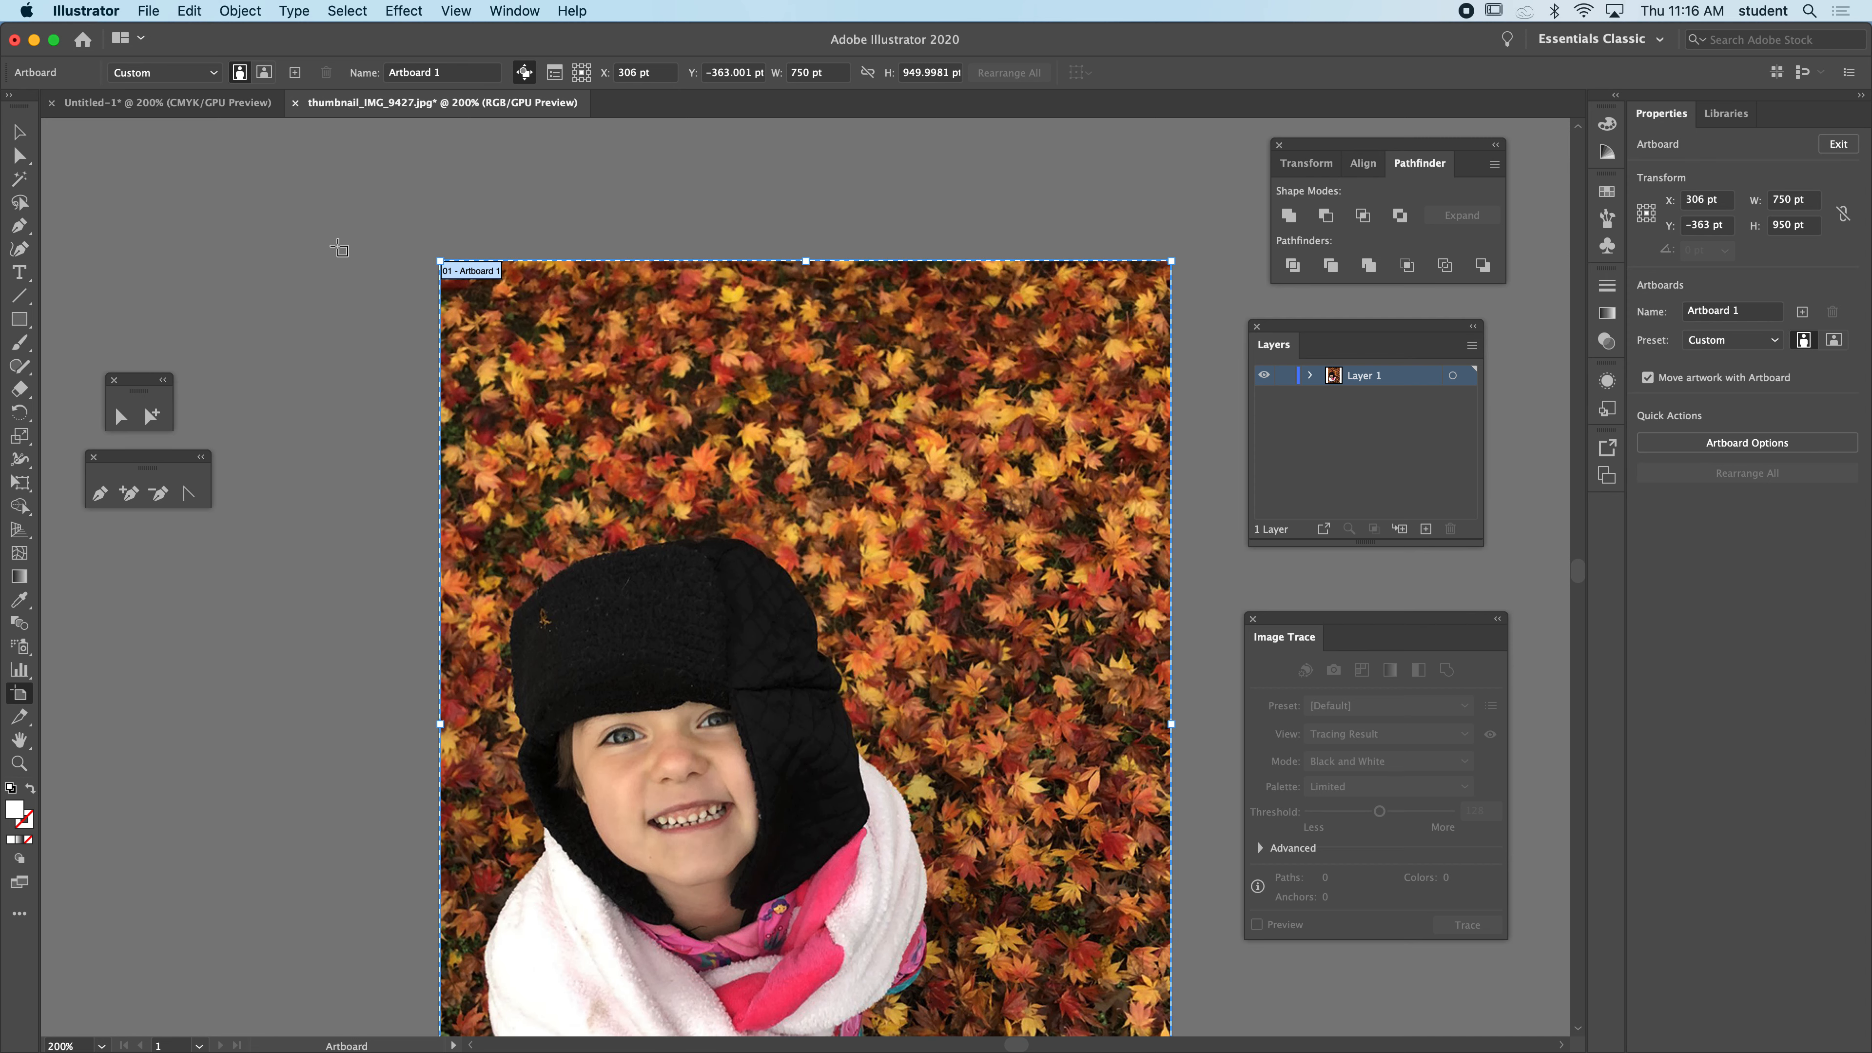
{"action": "key", "text": "Return"}
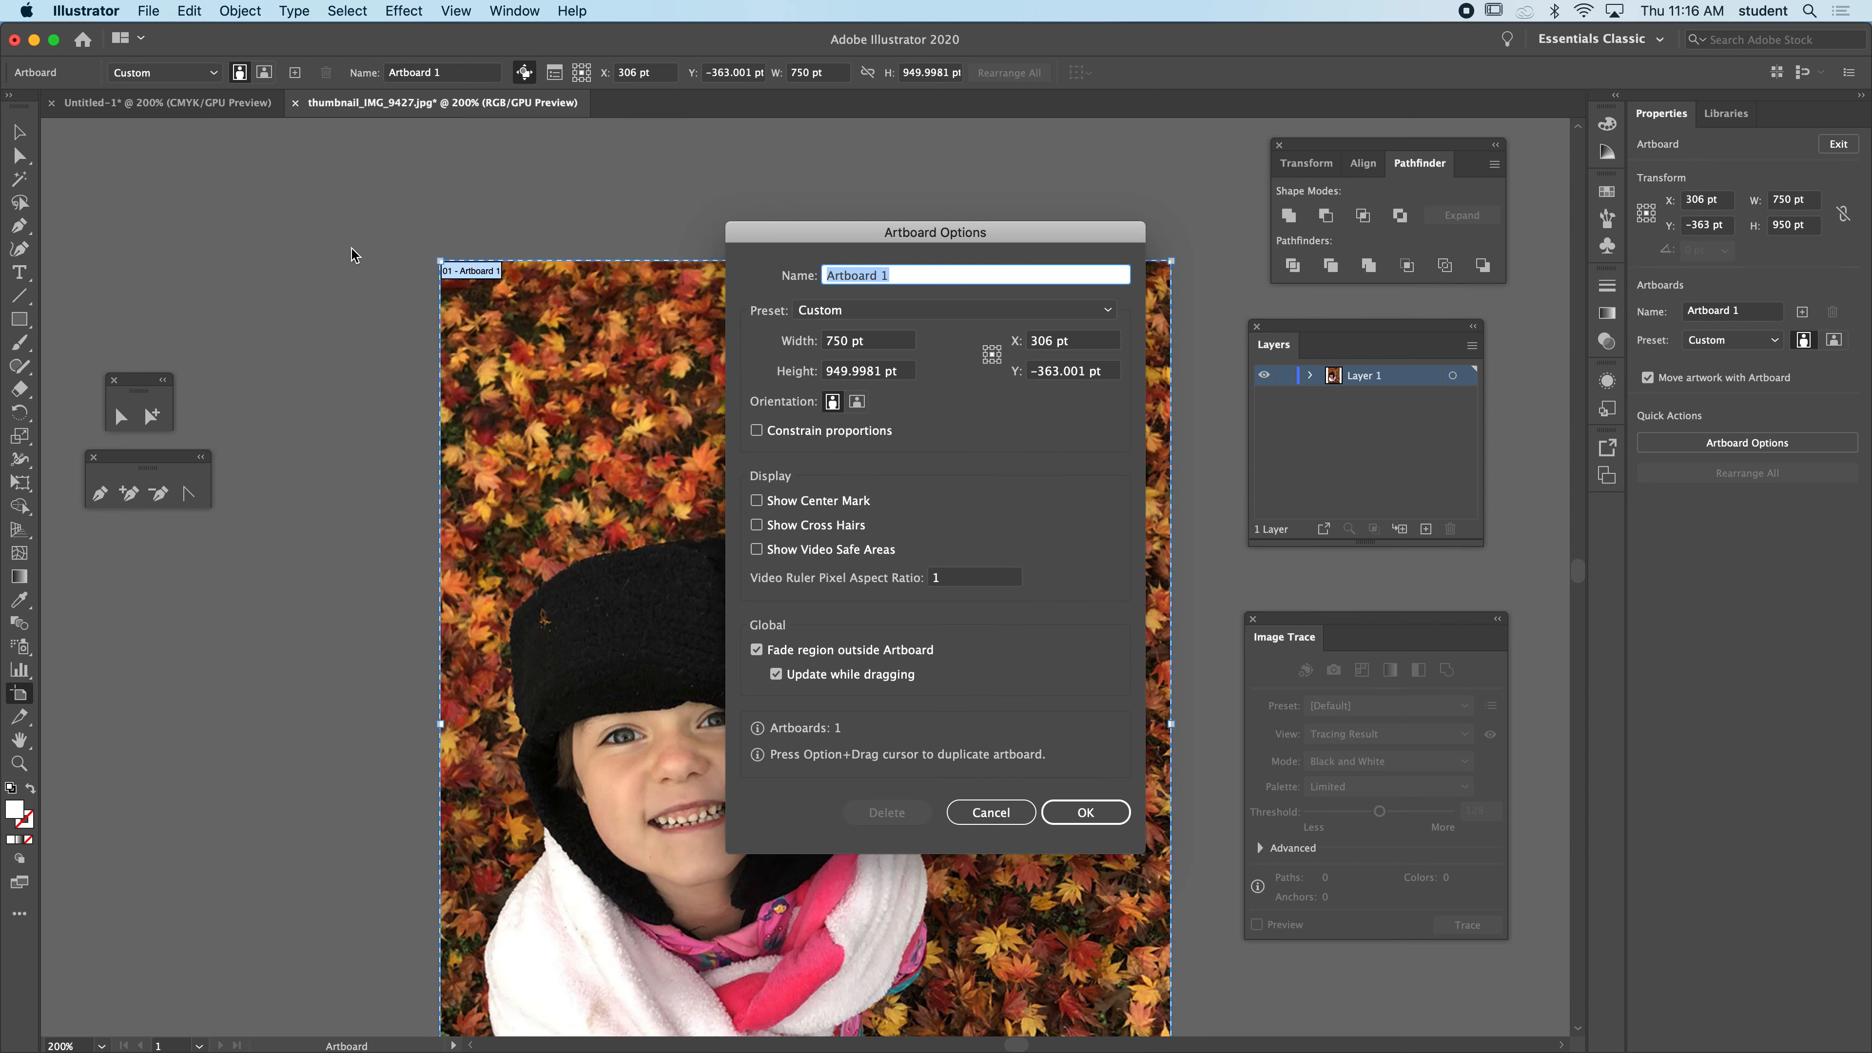
{"action": "left_click", "coordinate": [1082, 811]}
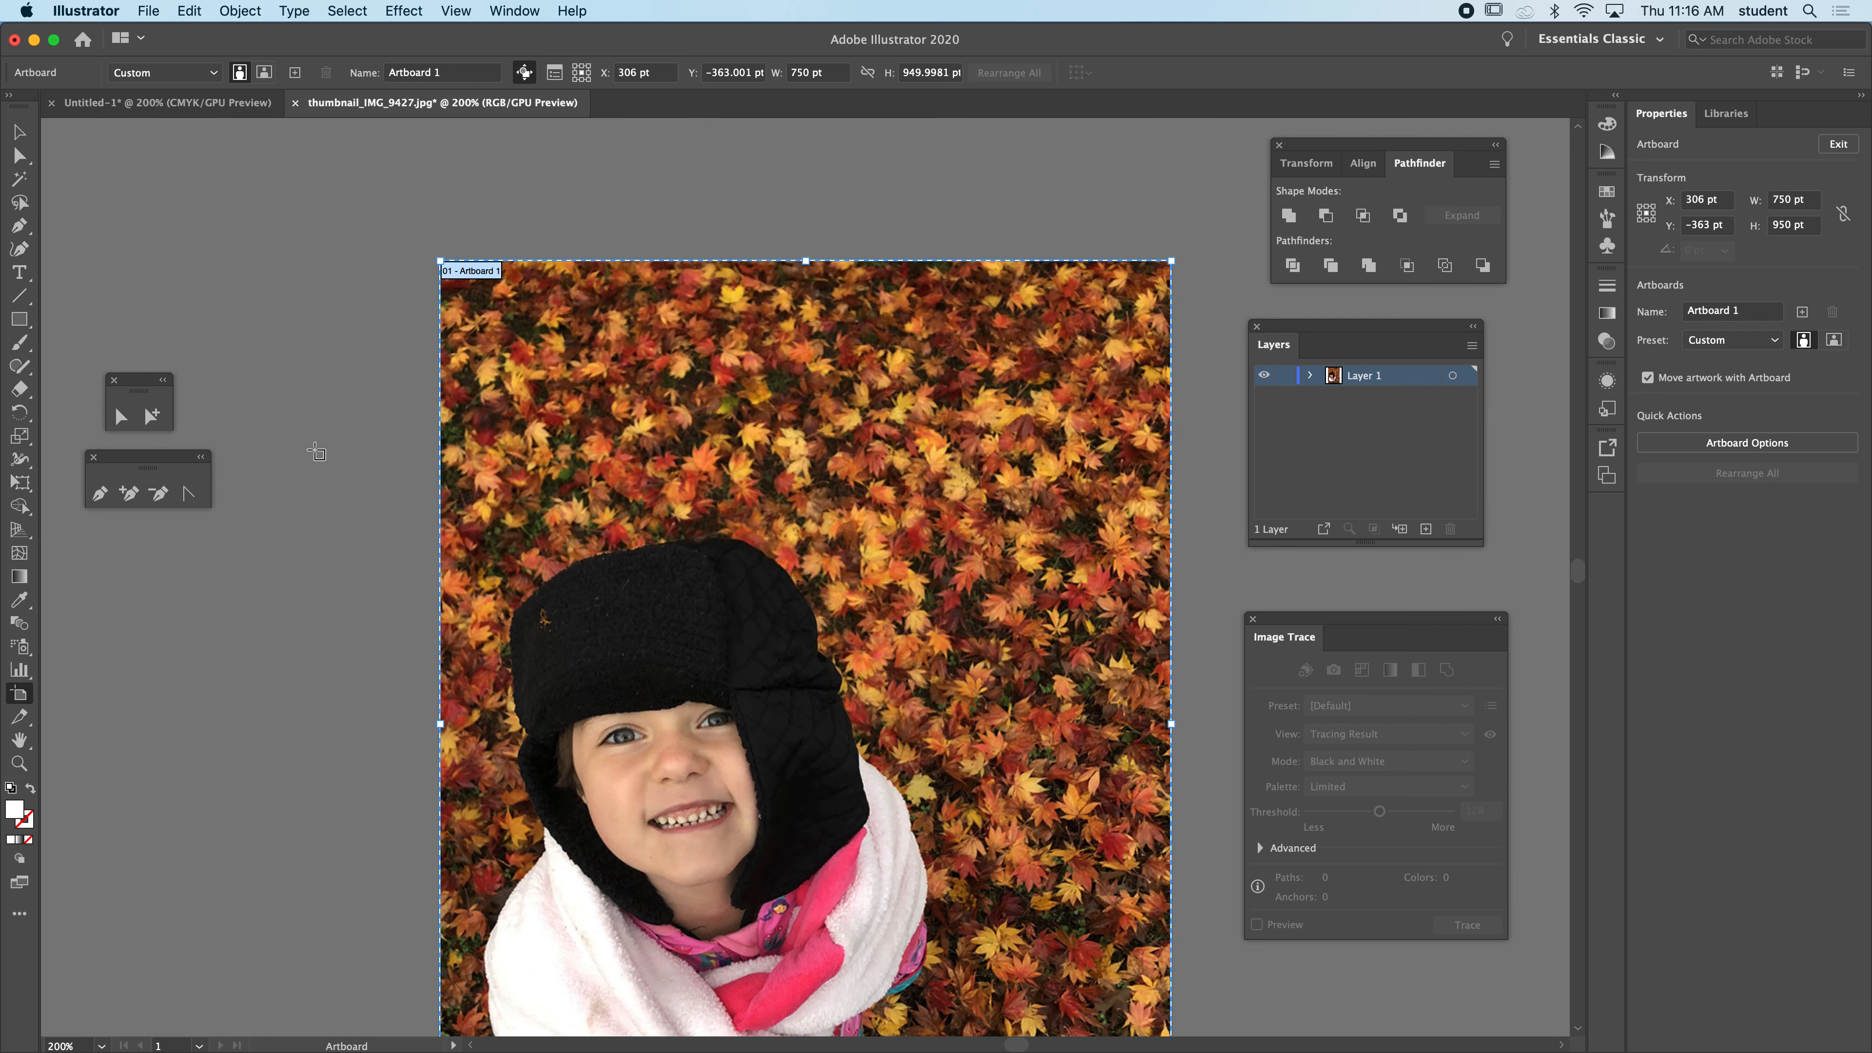
{"action": "left_click", "coordinate": [16, 134]}
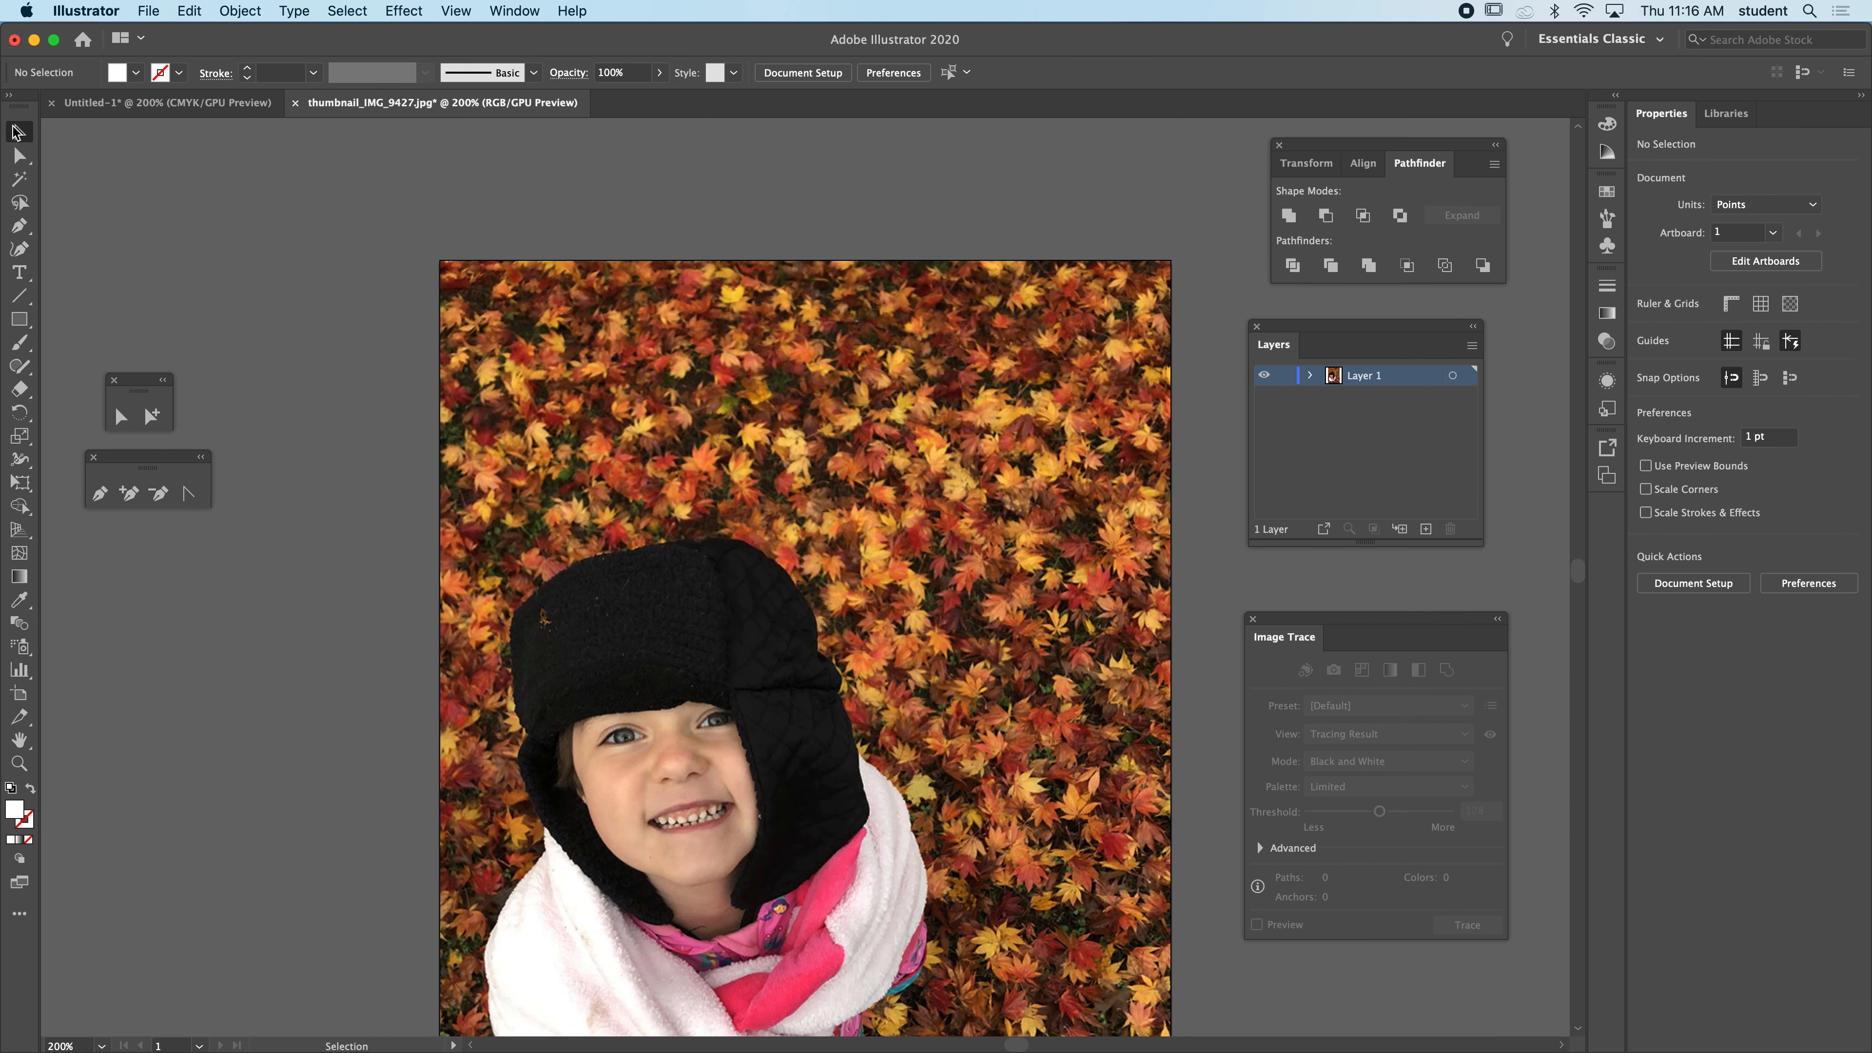
- Try moving the photo partly off the resized artboard and undo the move
{"action": "left_click", "coordinate": [467, 403]}
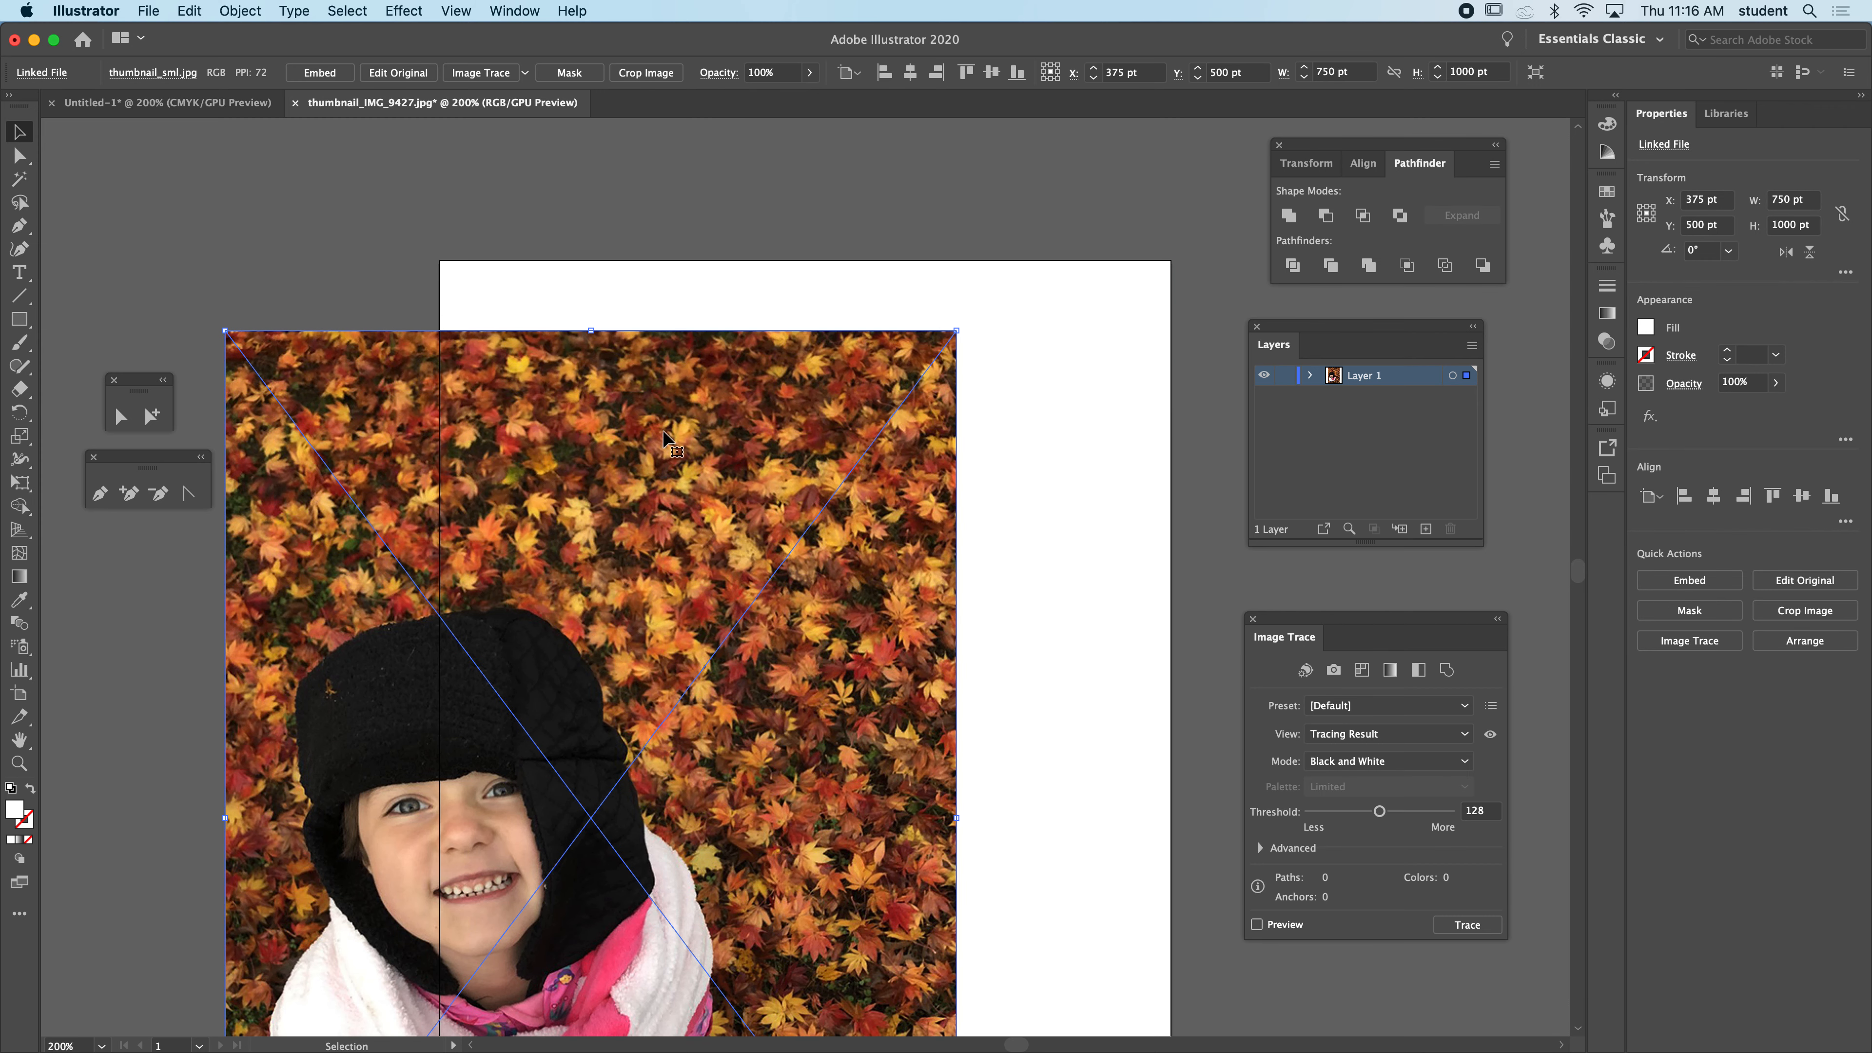
{"action": "key", "text": "super+z"}
{"action": "left_click_drag", "start_coordinate": [847, 460], "coordinate": [789, 284]}
{"action": "left_click_drag", "start_coordinate": [753, 364], "coordinate": [751, 403]}
{"action": "left_click", "coordinate": [274, 263]}
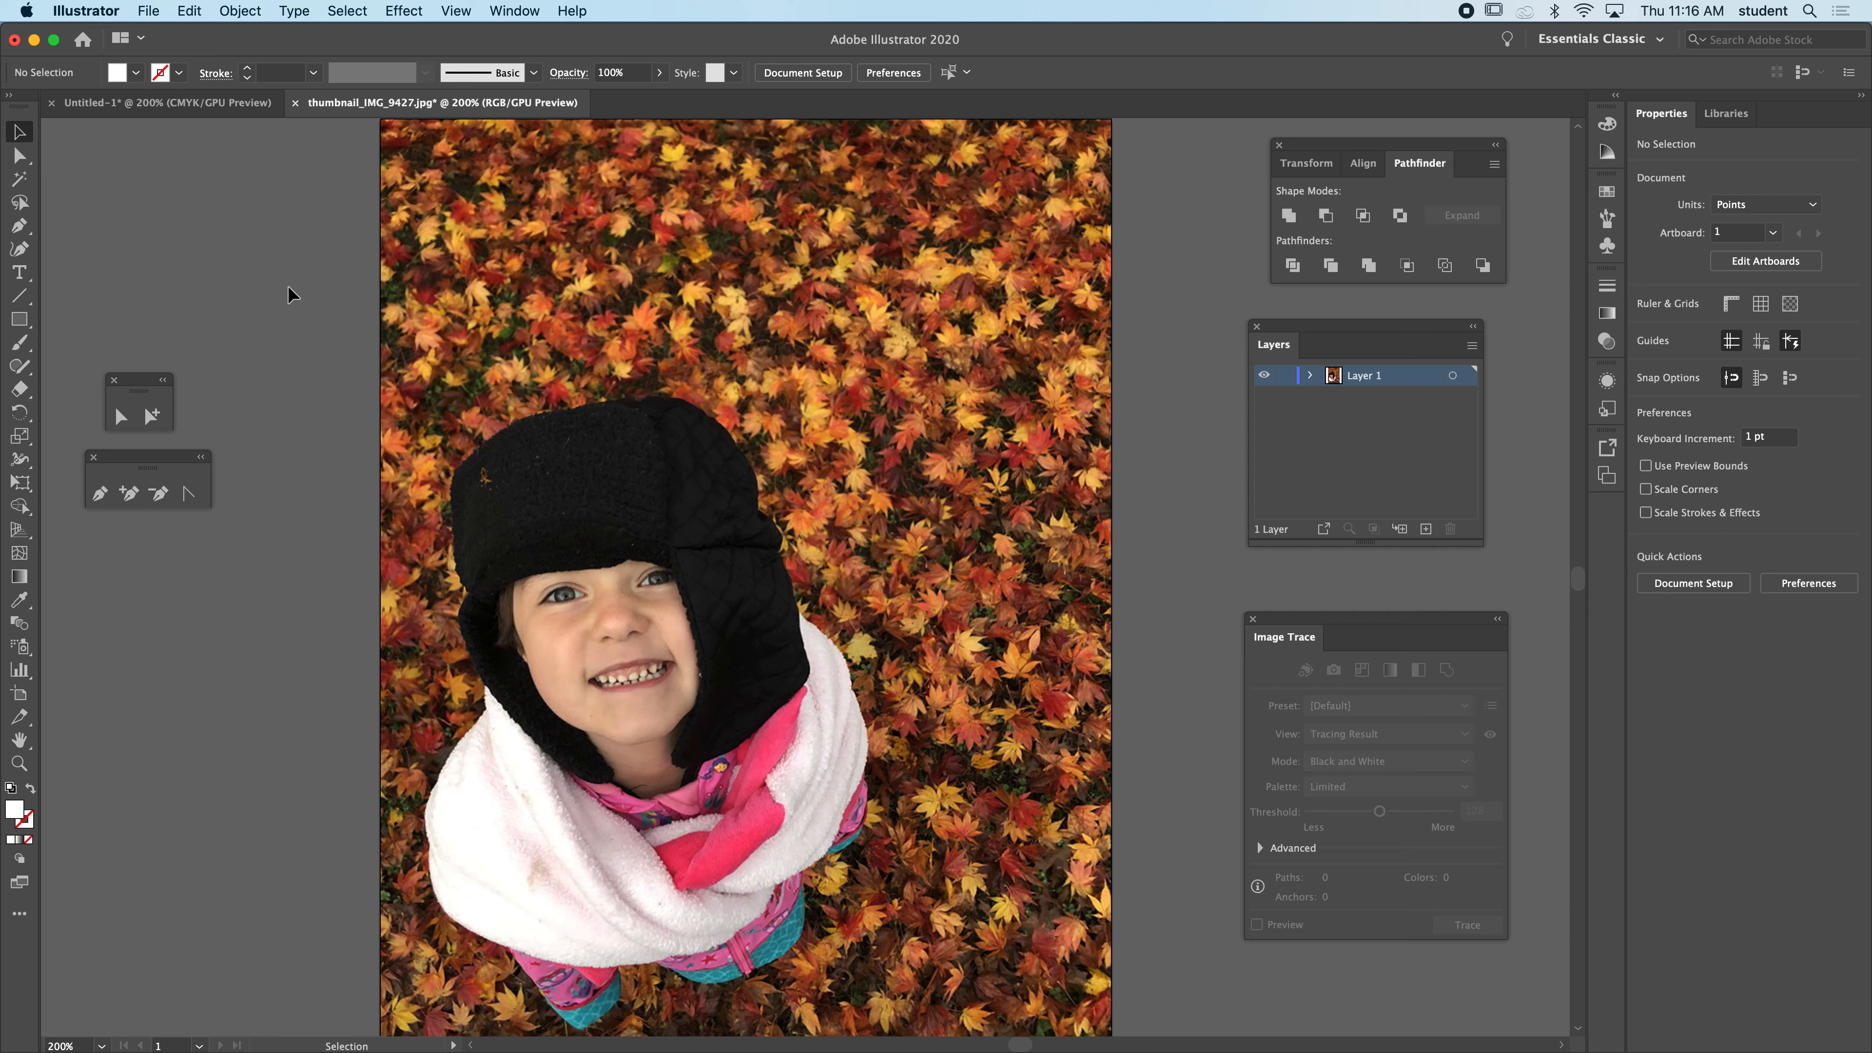
- Trace the photo with Image Trace's default preset and reopen the Image Trace settings beside the girl
{"action": "left_click", "coordinate": [568, 292]}
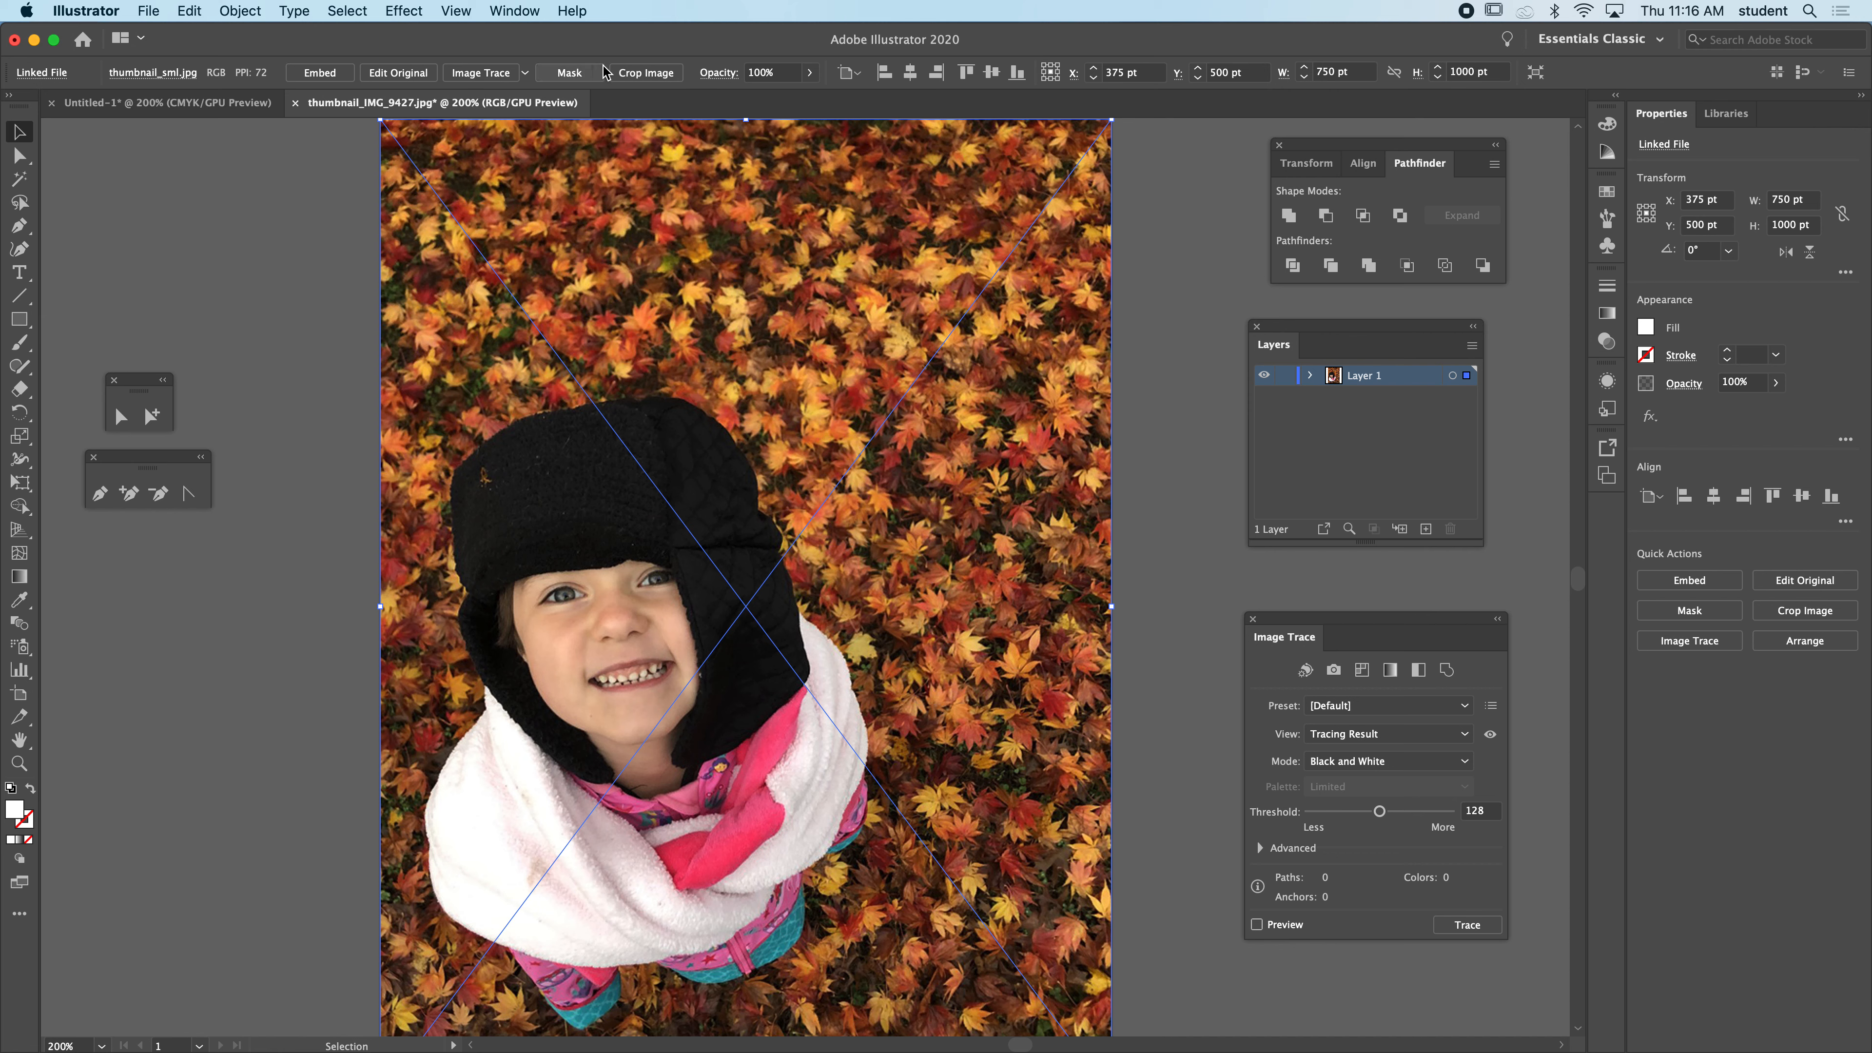
{"action": "left_click", "coordinate": [483, 74]}
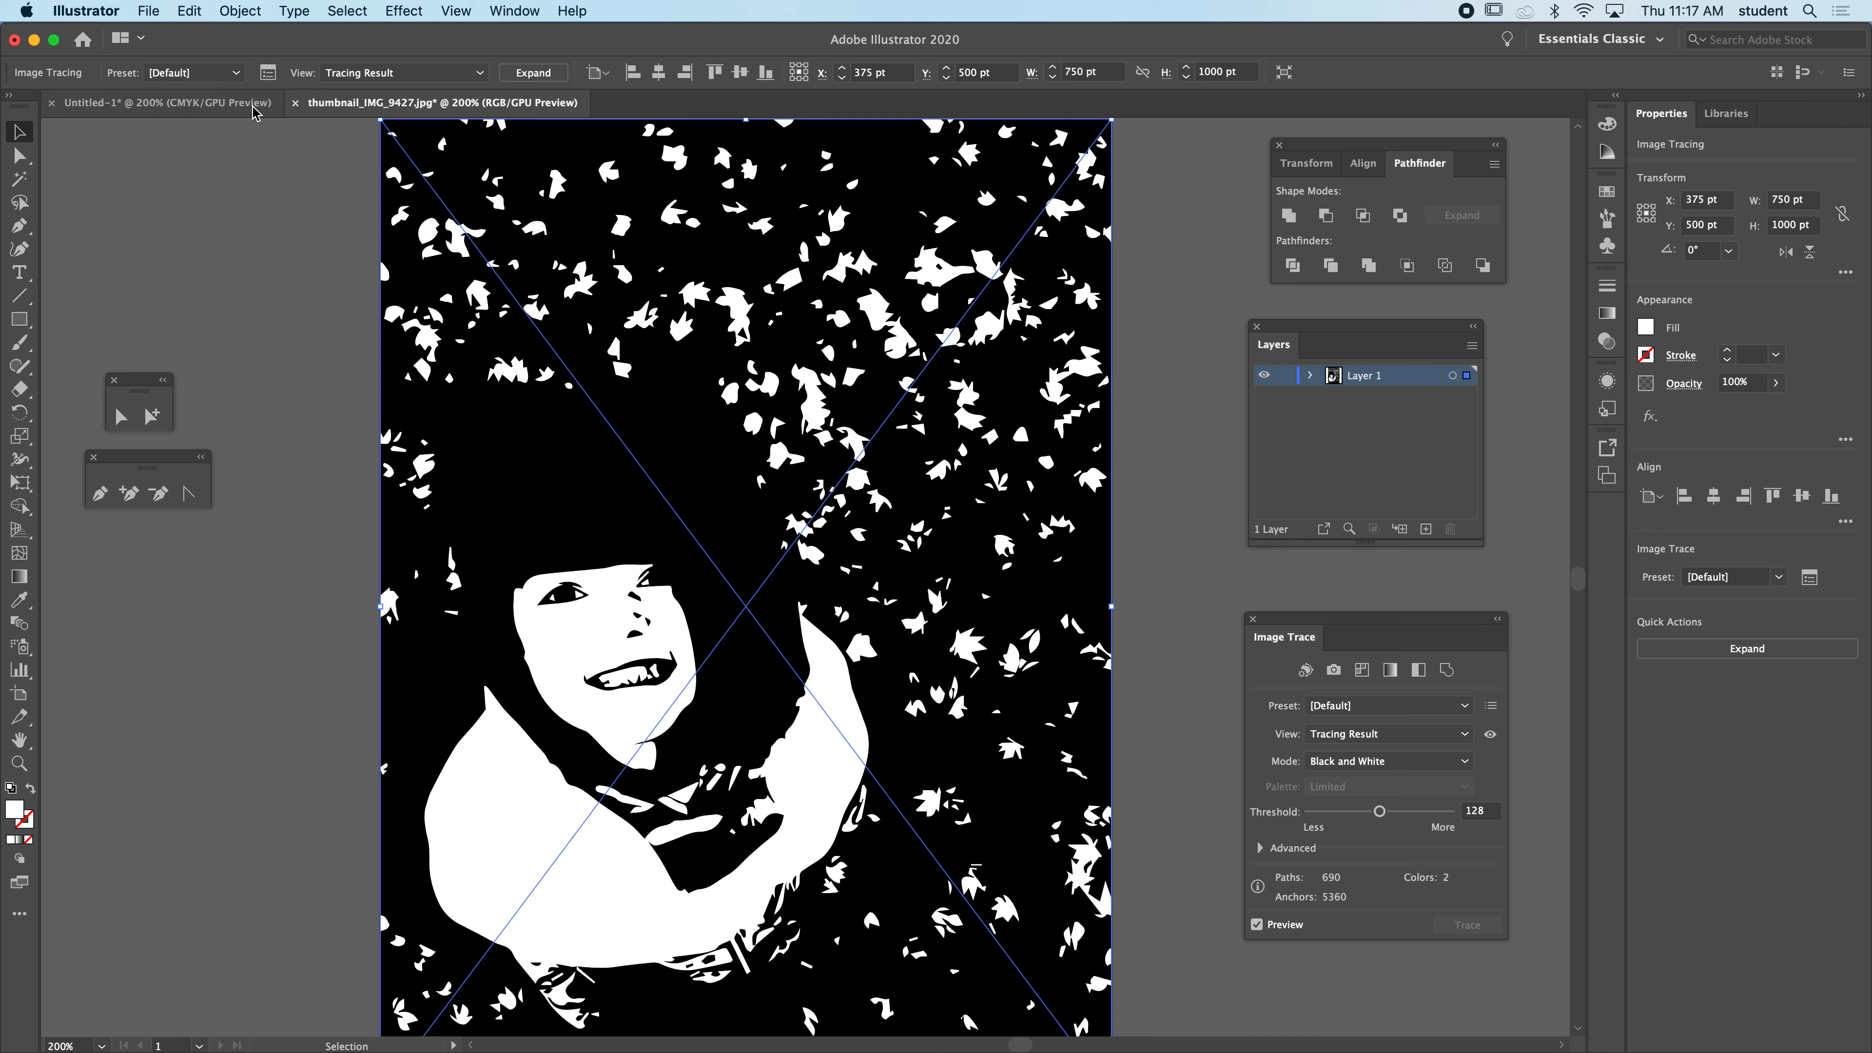
{"action": "left_click", "coordinate": [1254, 626]}
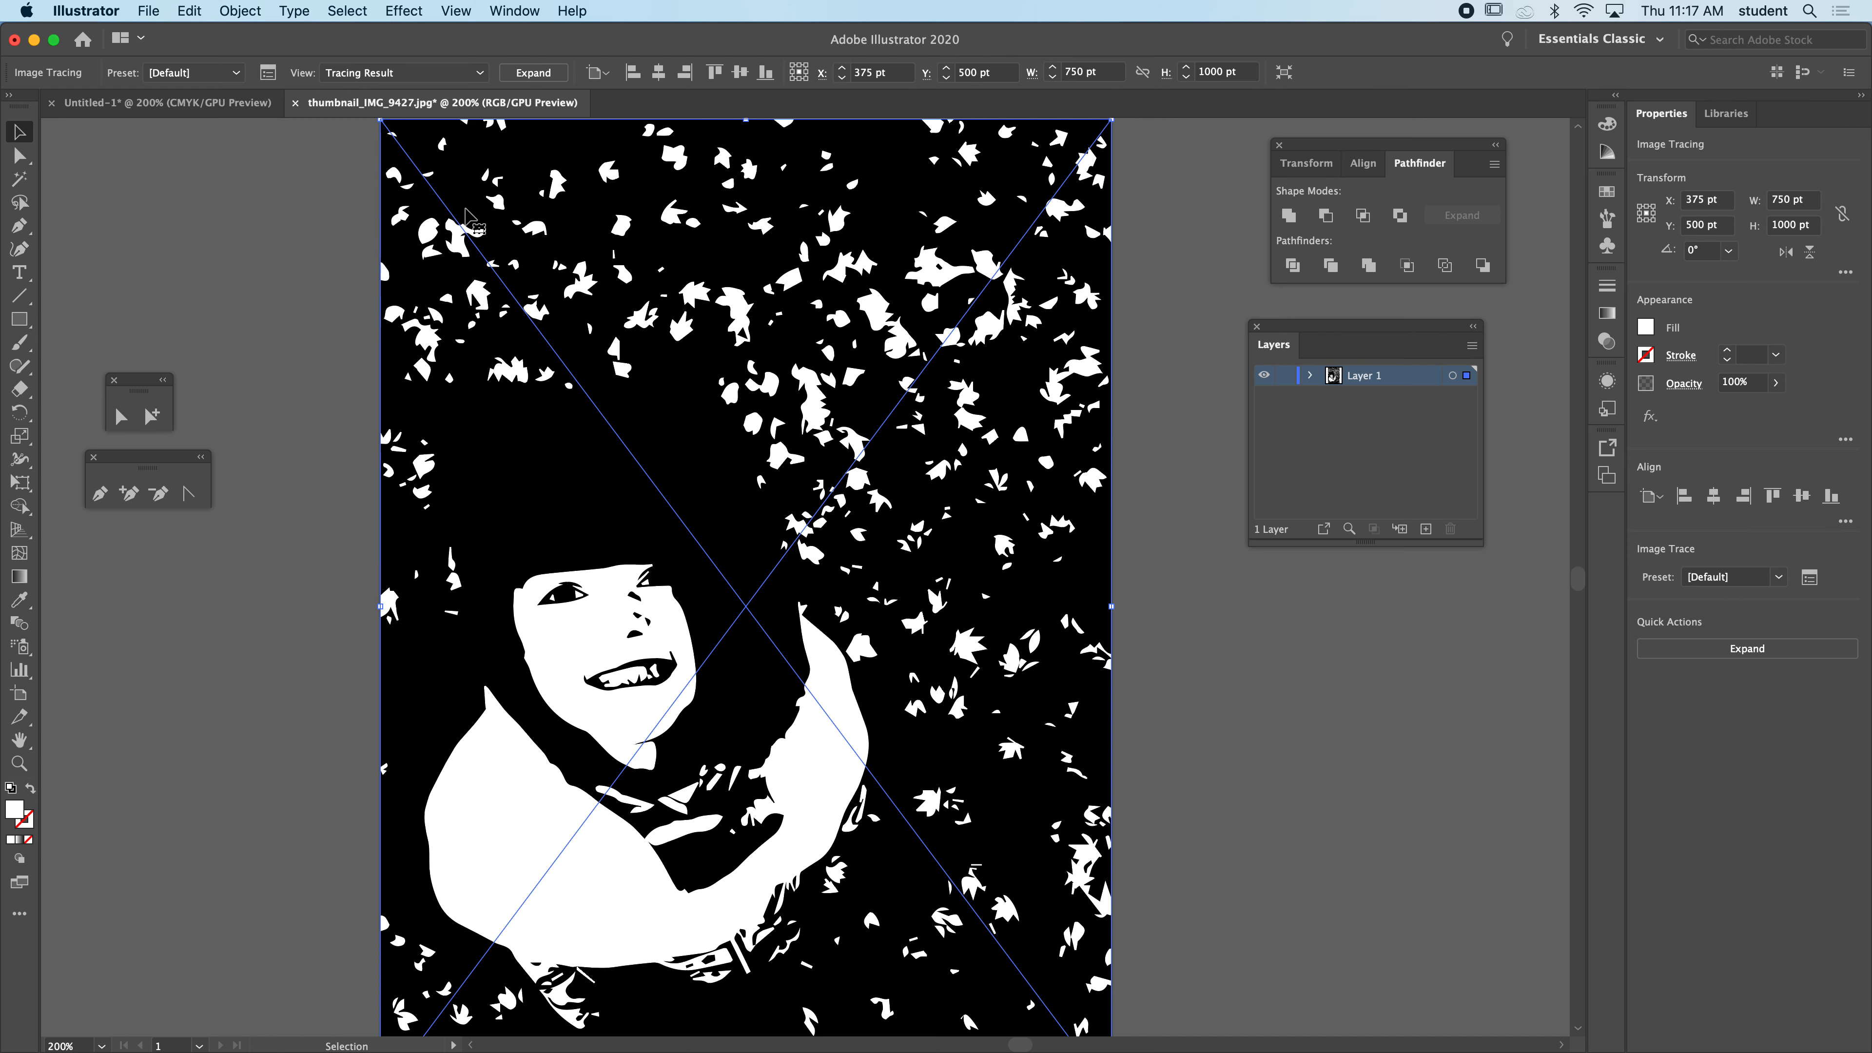
{"action": "left_click", "coordinate": [268, 72]}
{"action": "left_click_drag", "start_coordinate": [1300, 626], "coordinate": [1041, 488]}
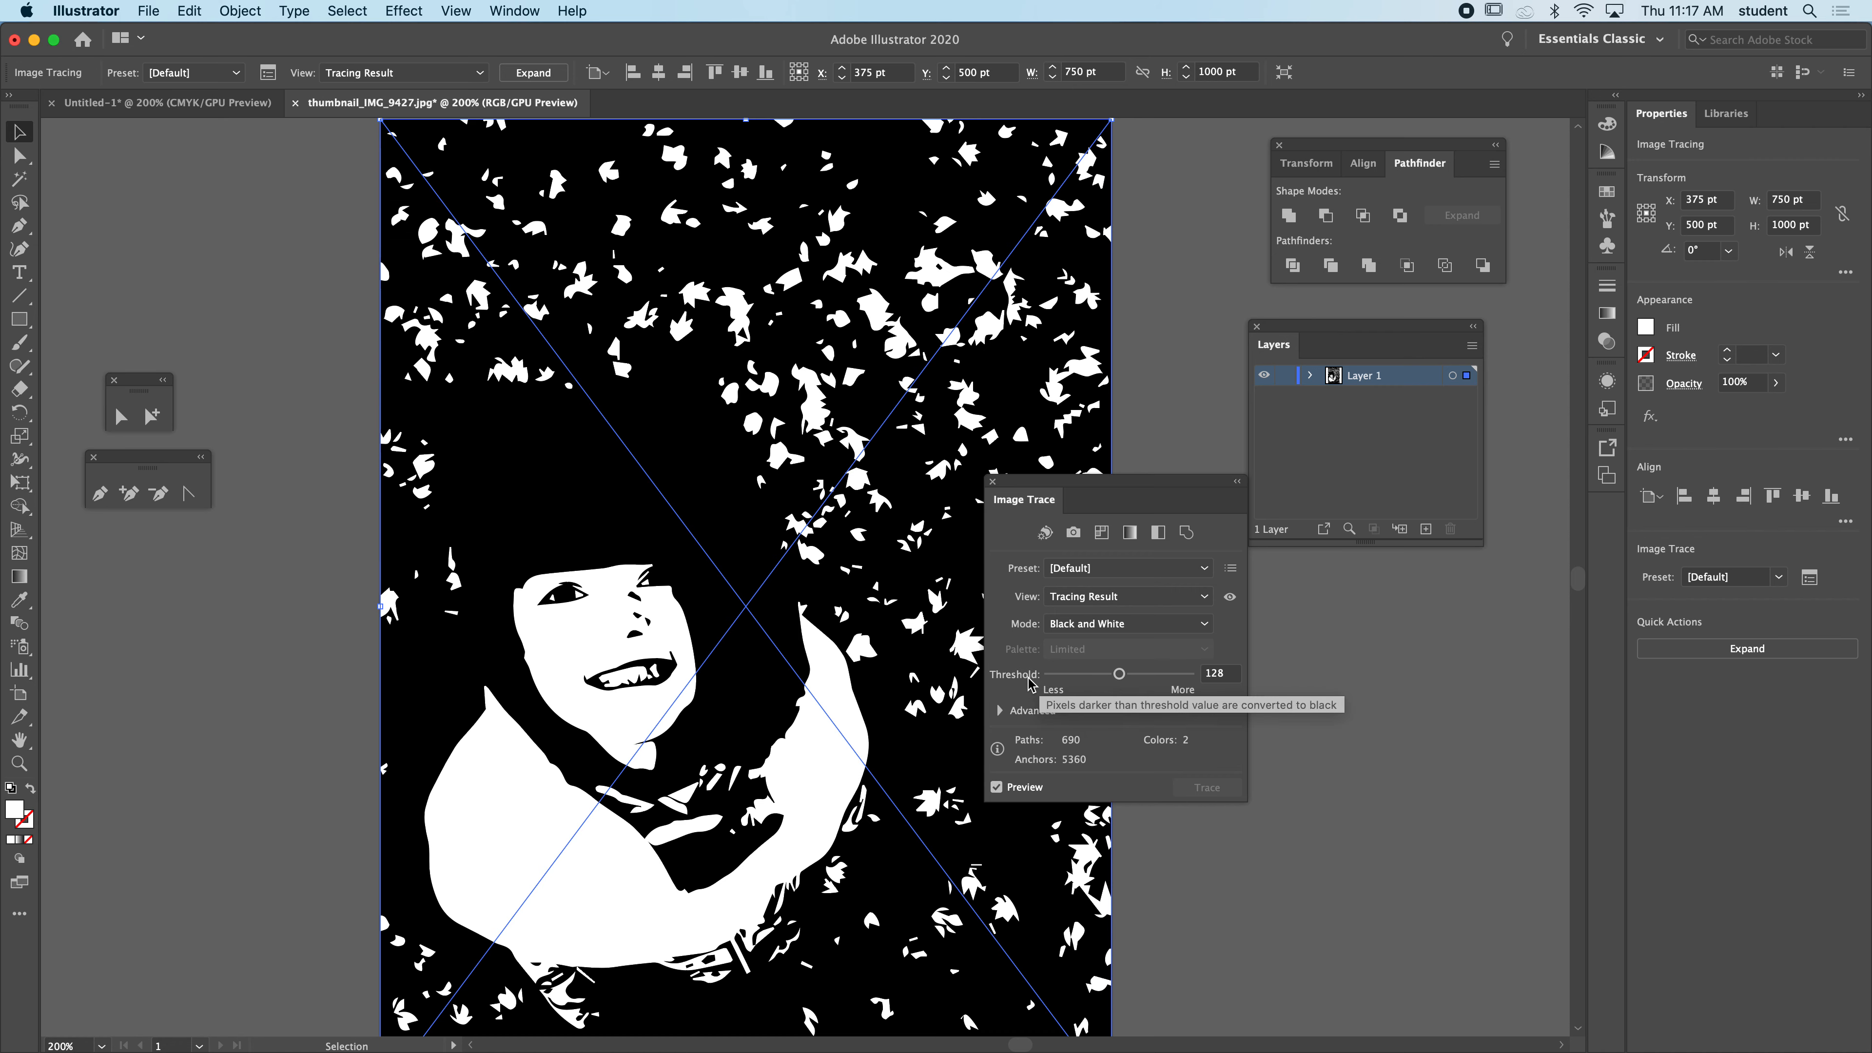
- Try black-and-white trace thresholds of 85, 157 and 133
{"action": "left_click", "coordinate": [1096, 674]}
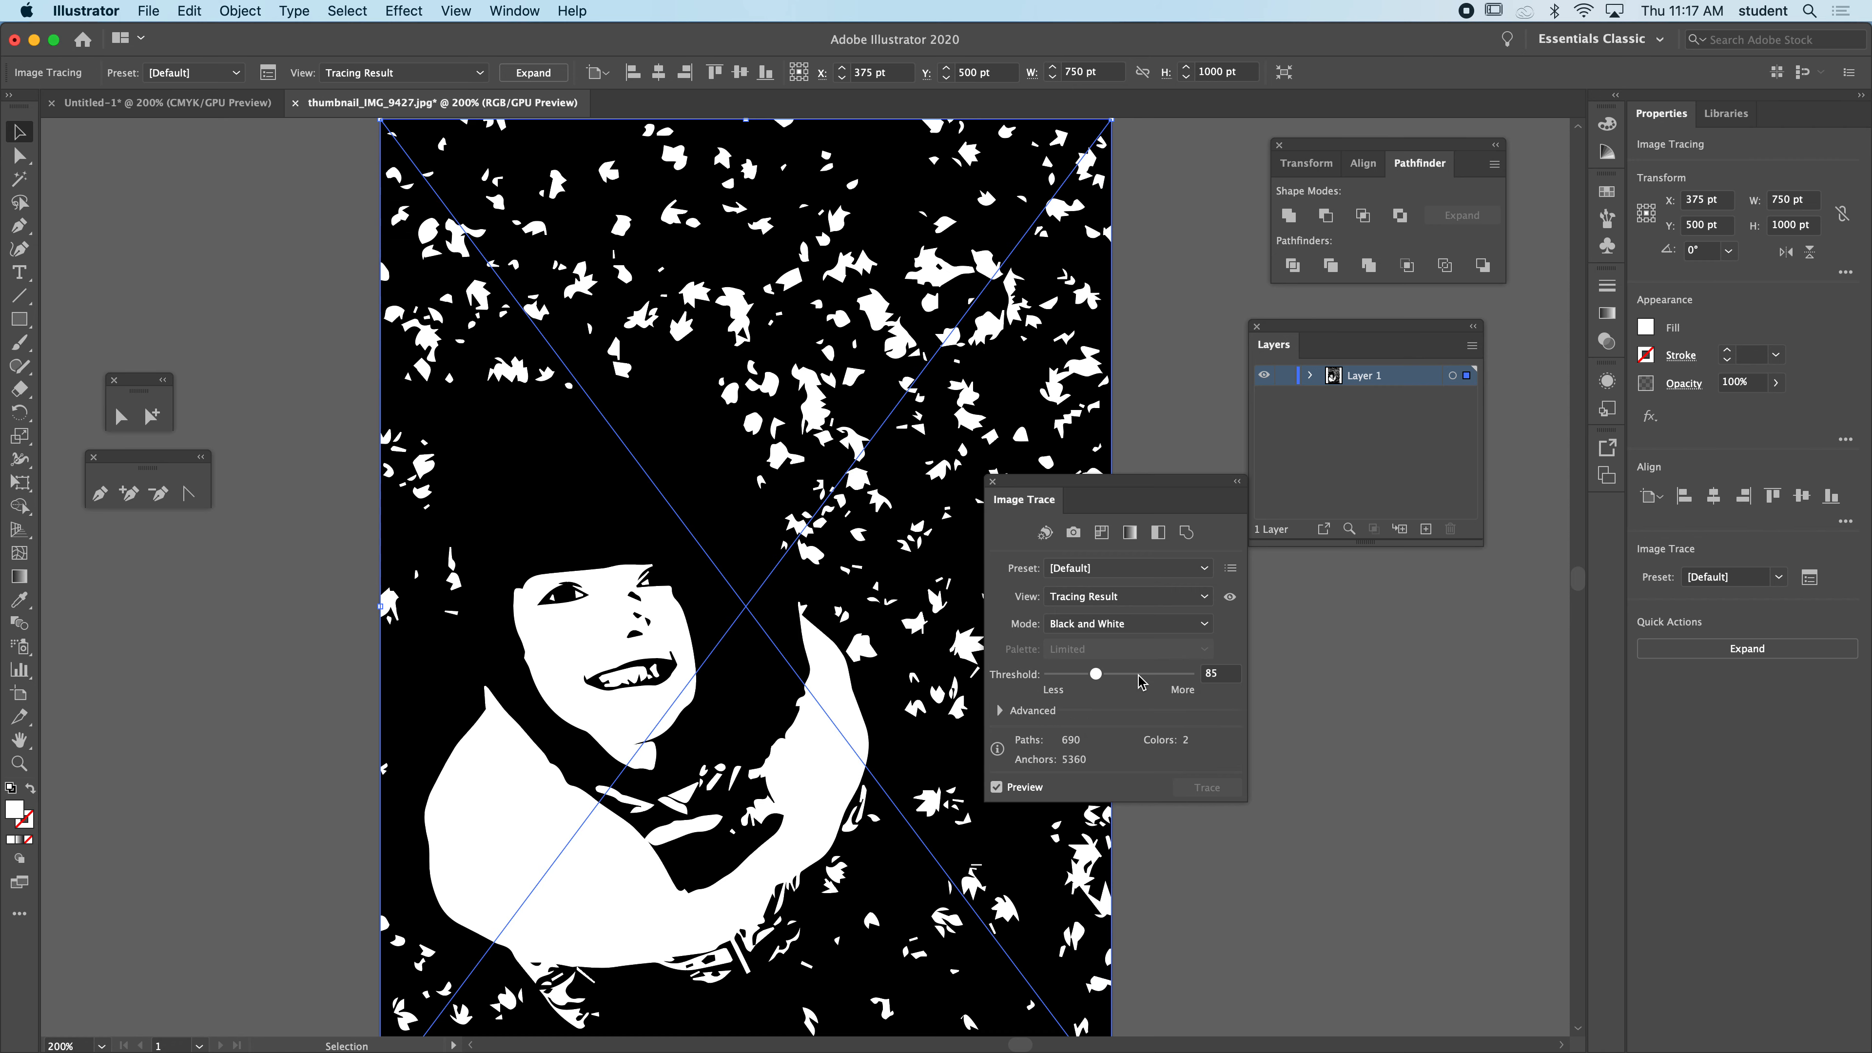
{"action": "left_click_drag", "start_coordinate": [1105, 675], "coordinate": [1136, 676]}
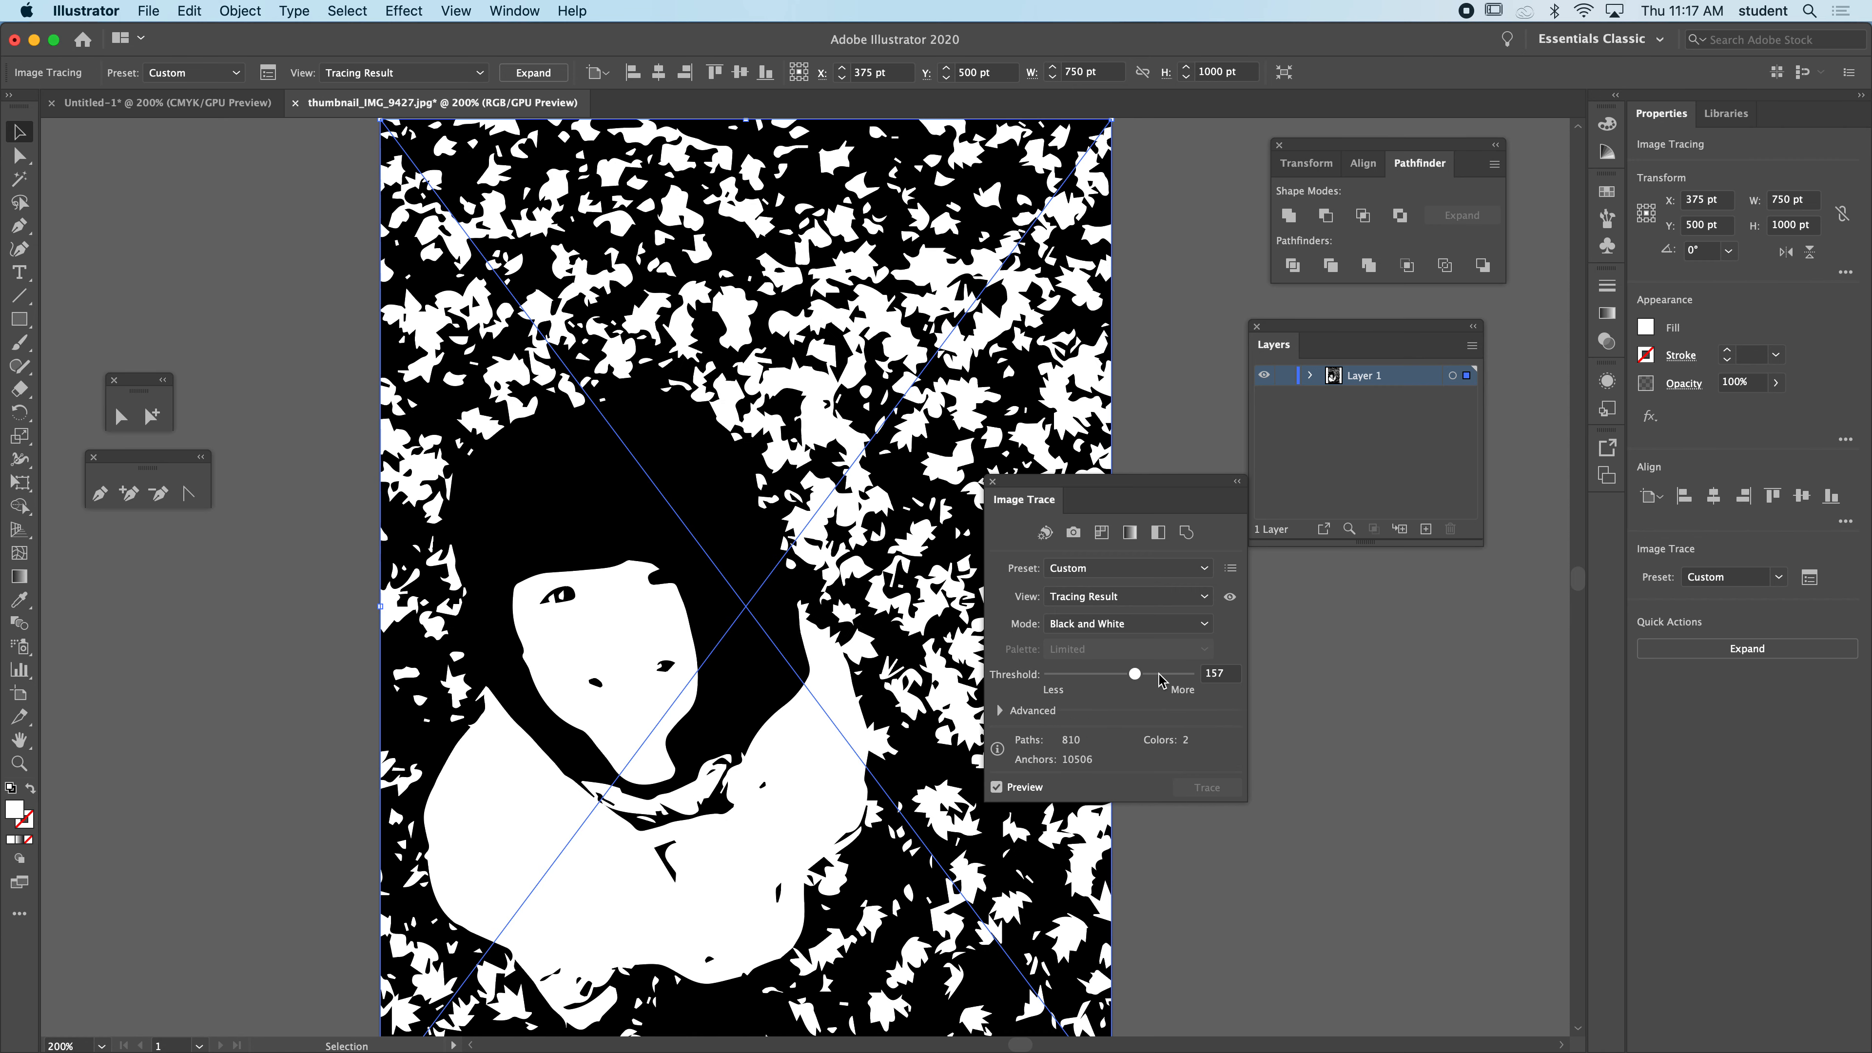
{"action": "left_click", "coordinate": [1120, 676]}
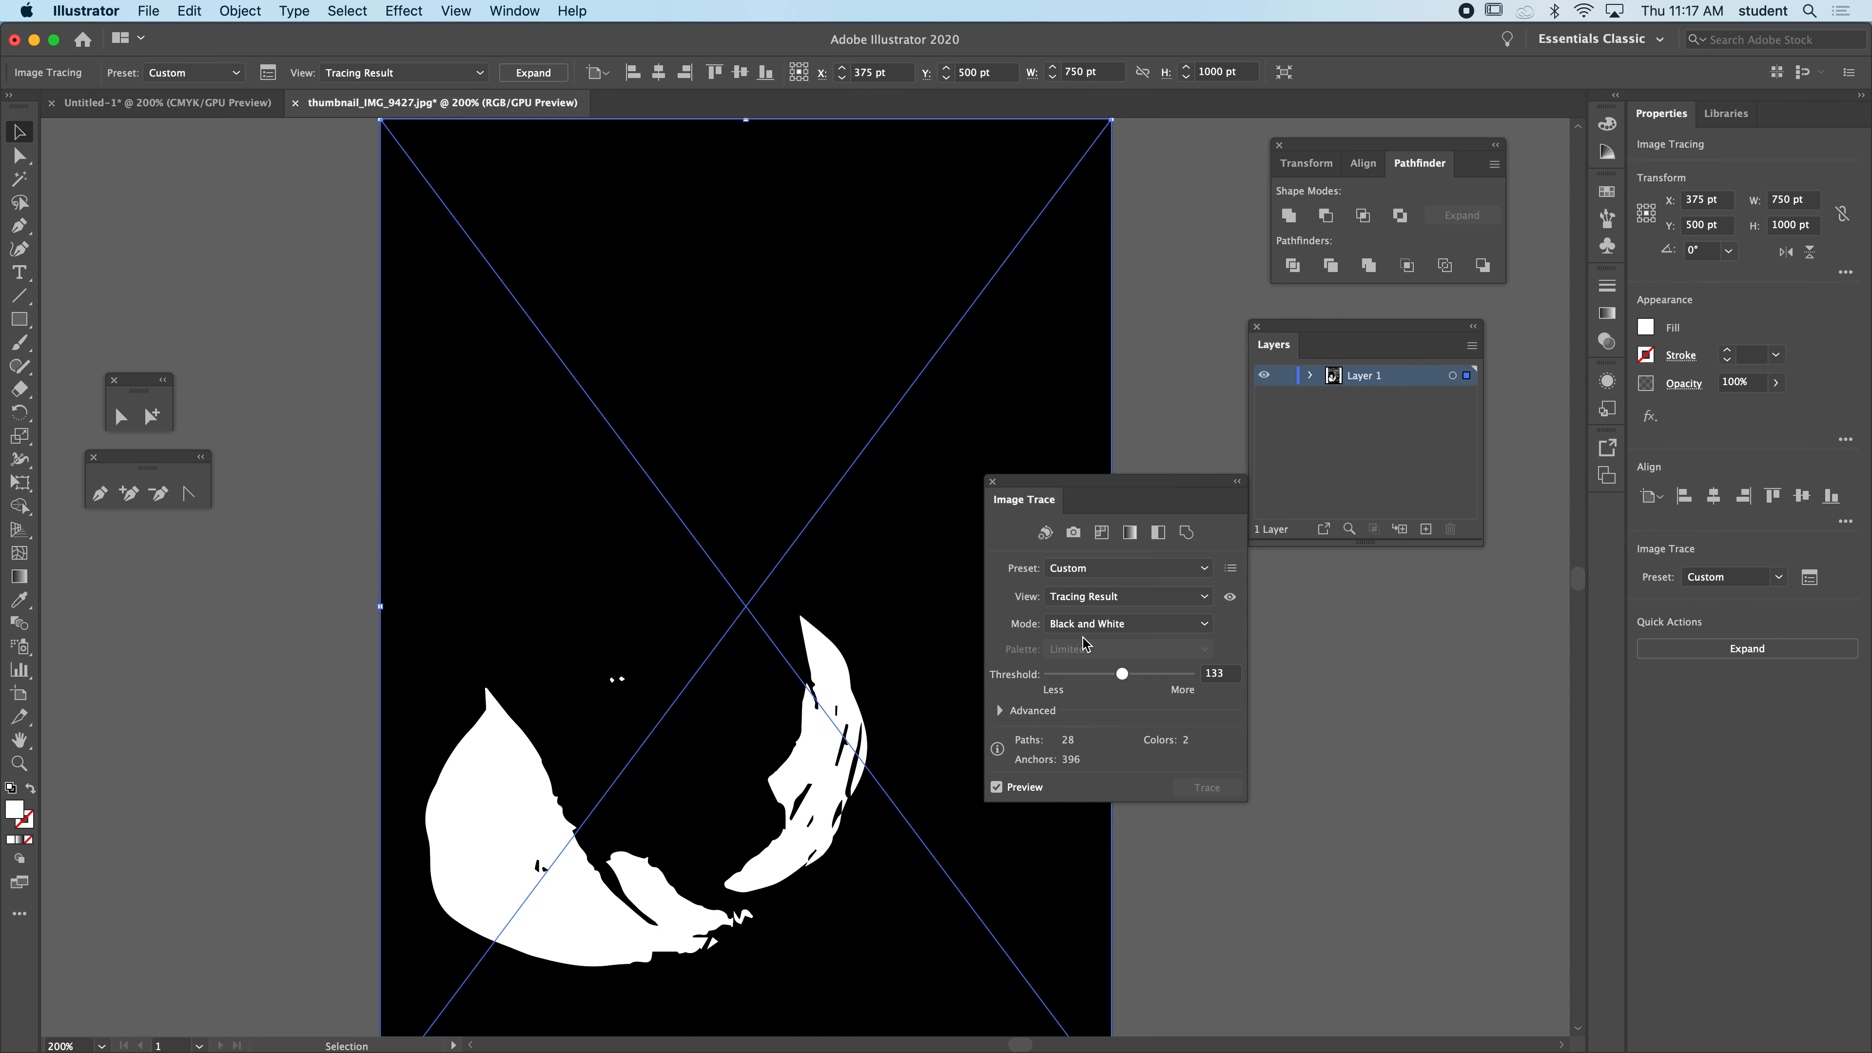
- Switch the trace mode to Color and move the traced image off the artboard
{"action": "left_click", "coordinate": [1084, 625]}
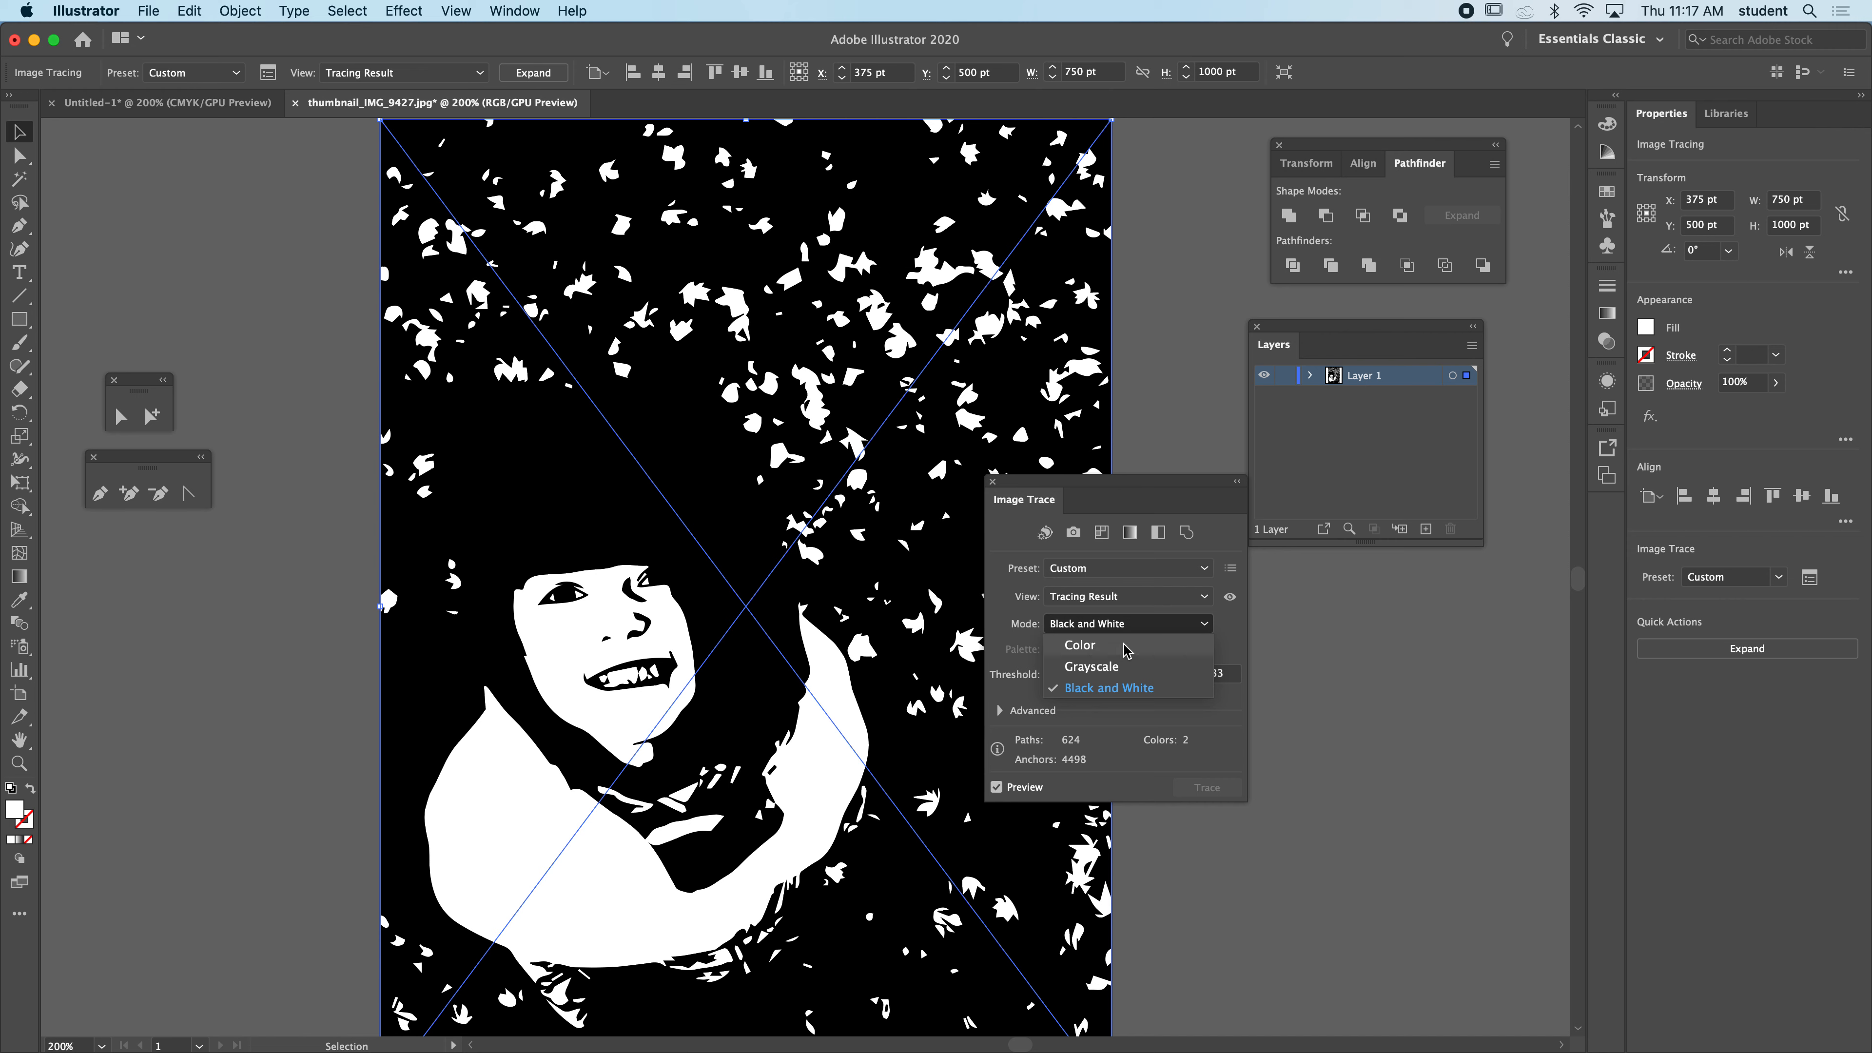
{"action": "left_click", "coordinate": [1194, 645]}
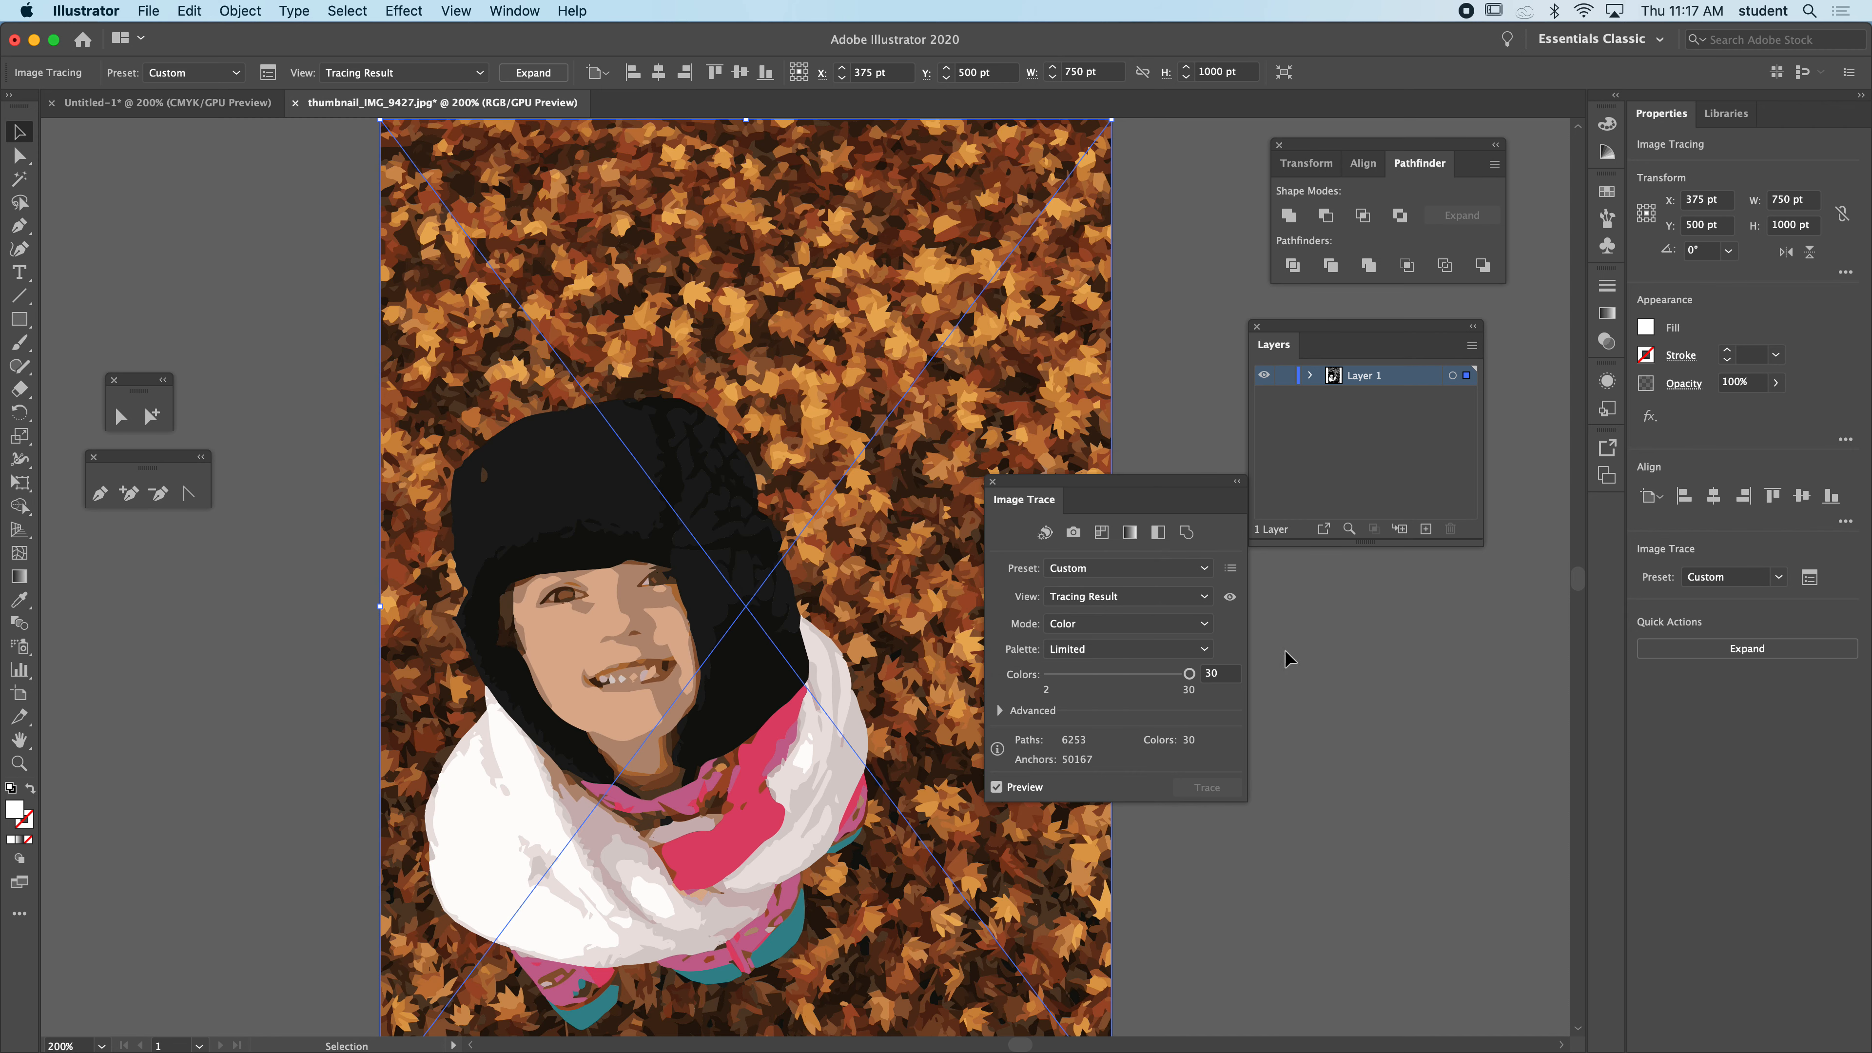
{"action": "mouse_move", "coordinate": [1080, 489]}
{"action": "left_mouse_down"}
{"action": "mouse_move", "coordinate": [1195, 657]}
{"action": "mouse_move", "coordinate": [1277, 610]}
{"action": "left_mouse_up"}
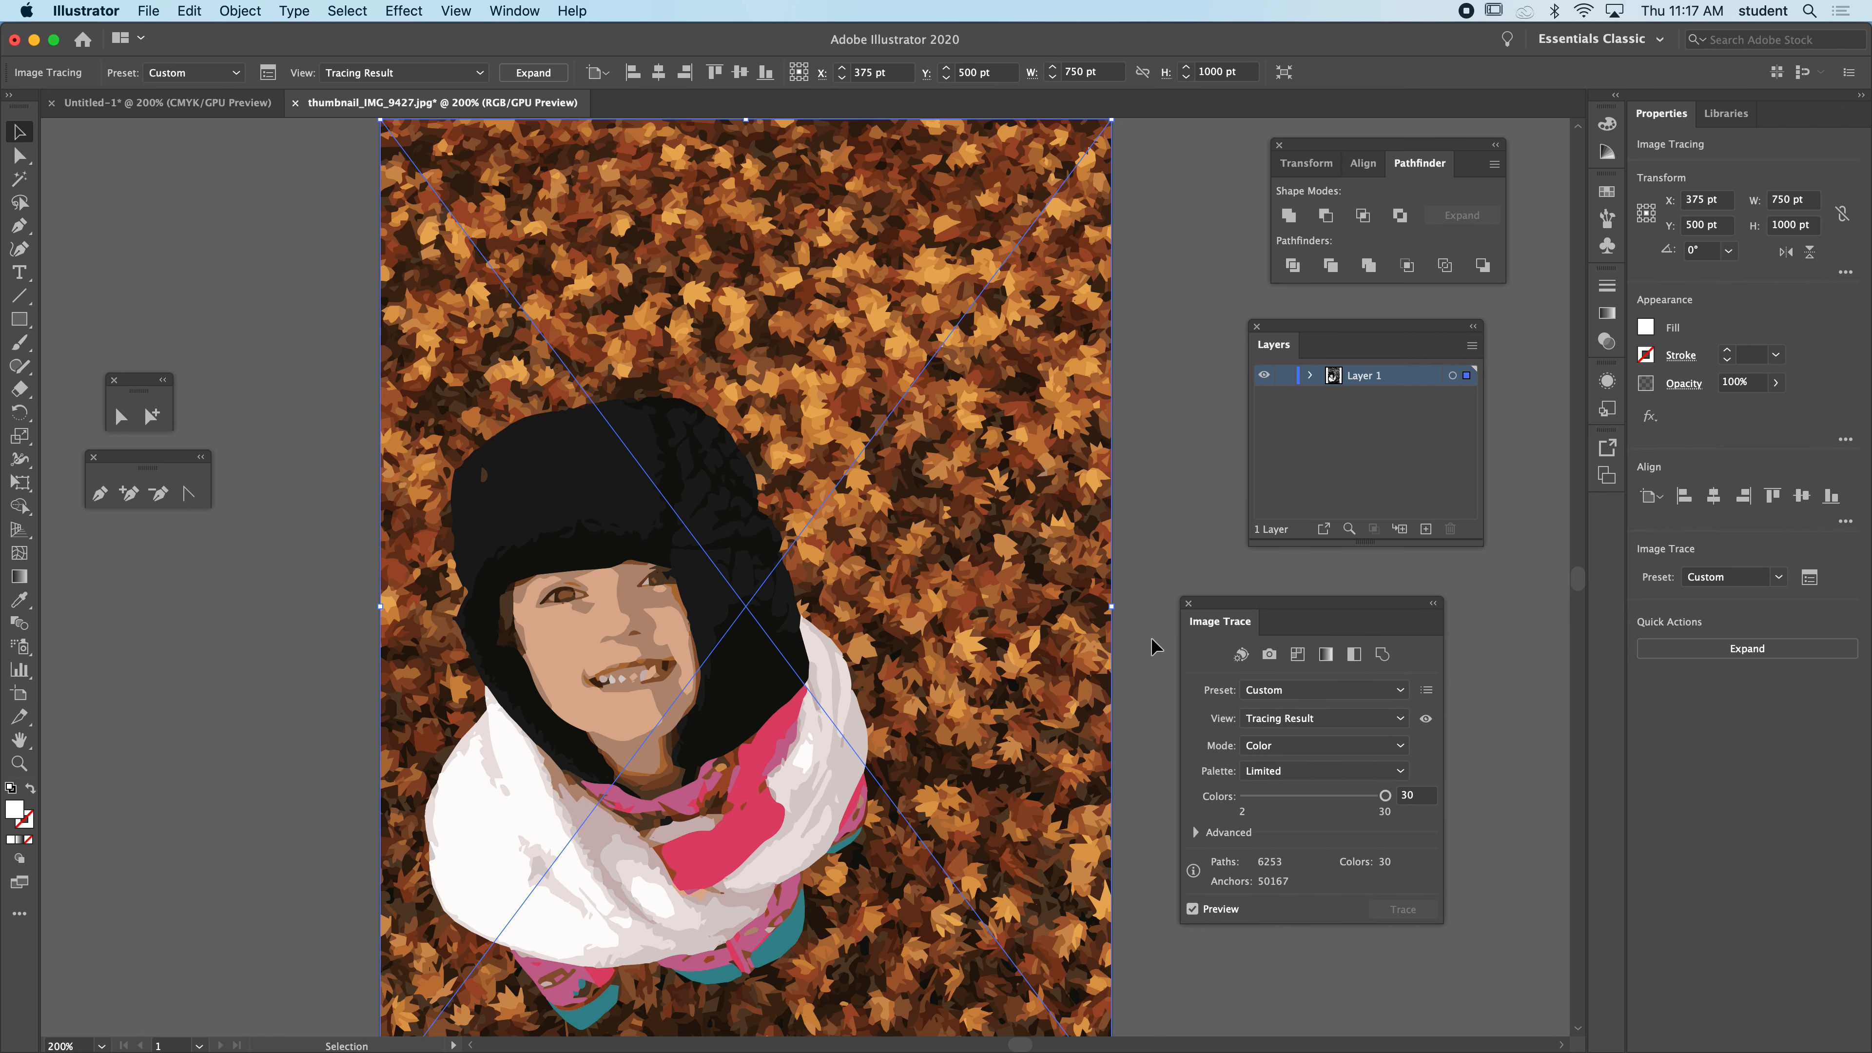
{"action": "left_click", "coordinate": [1399, 796]}
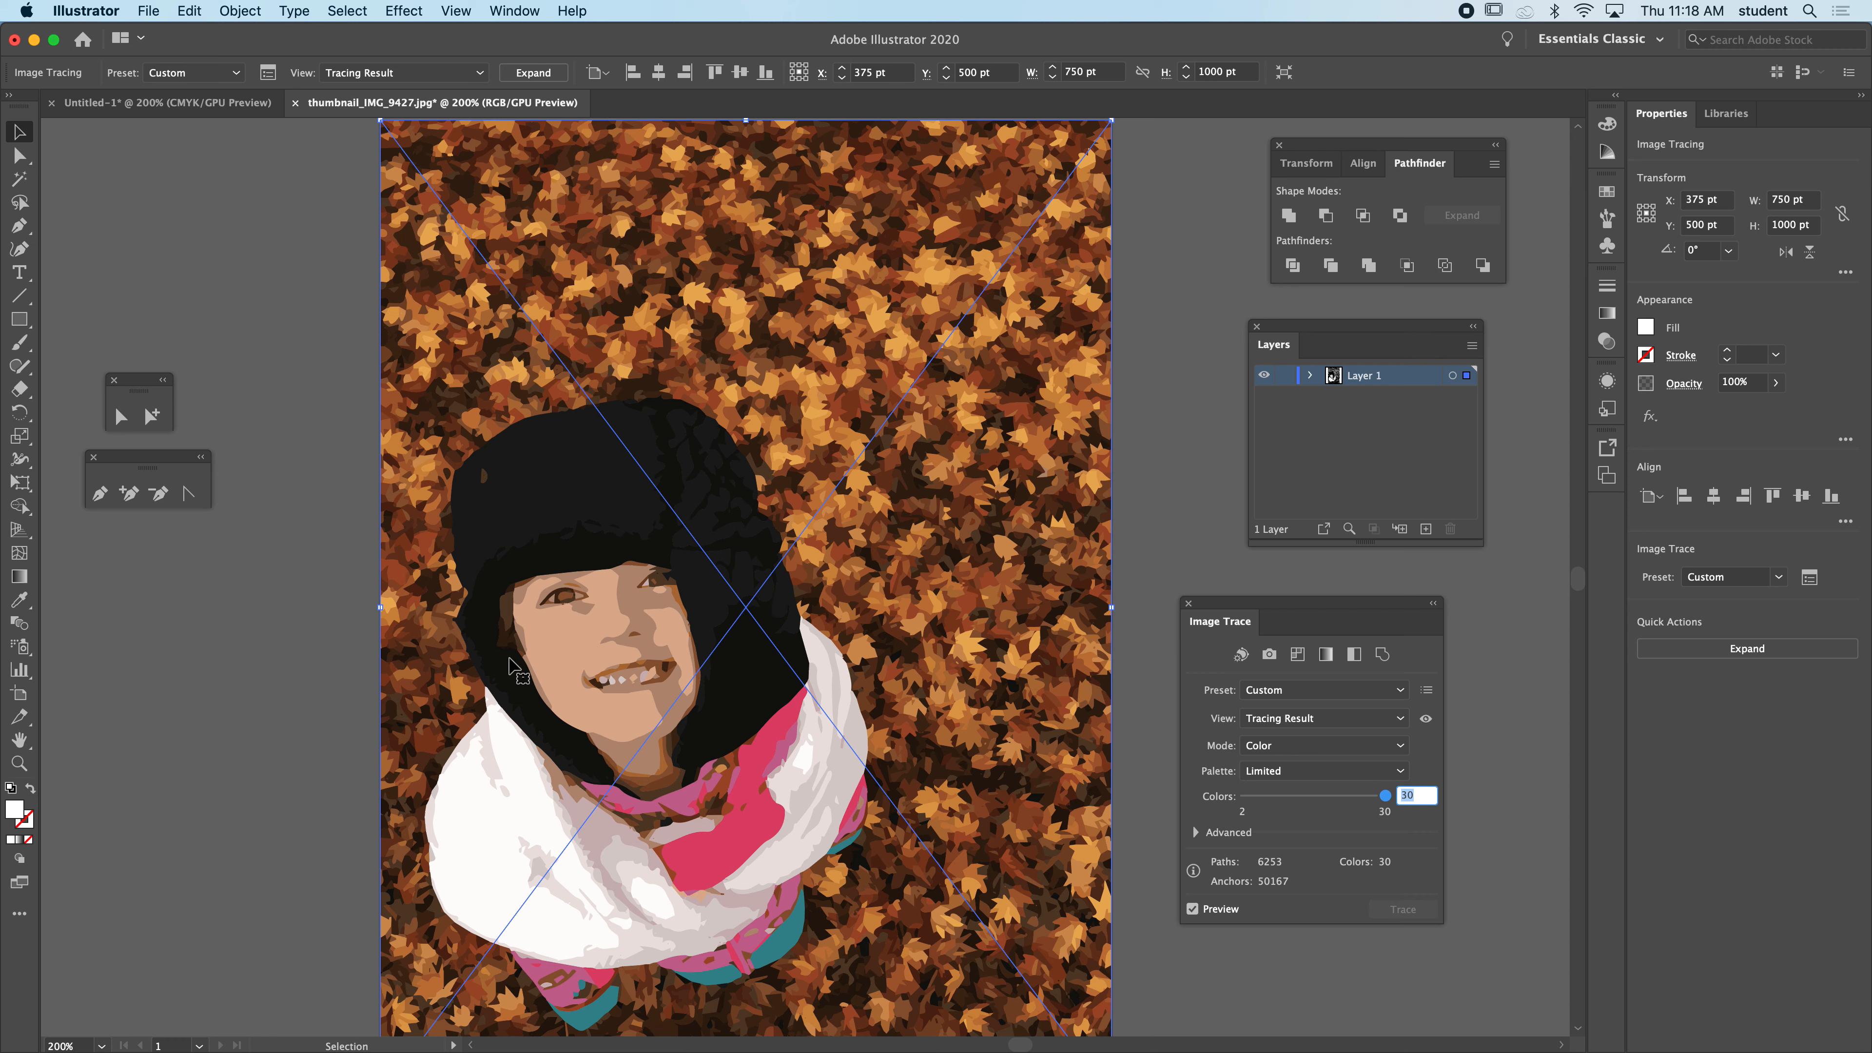
{"action": "left_click", "coordinate": [317, 733]}
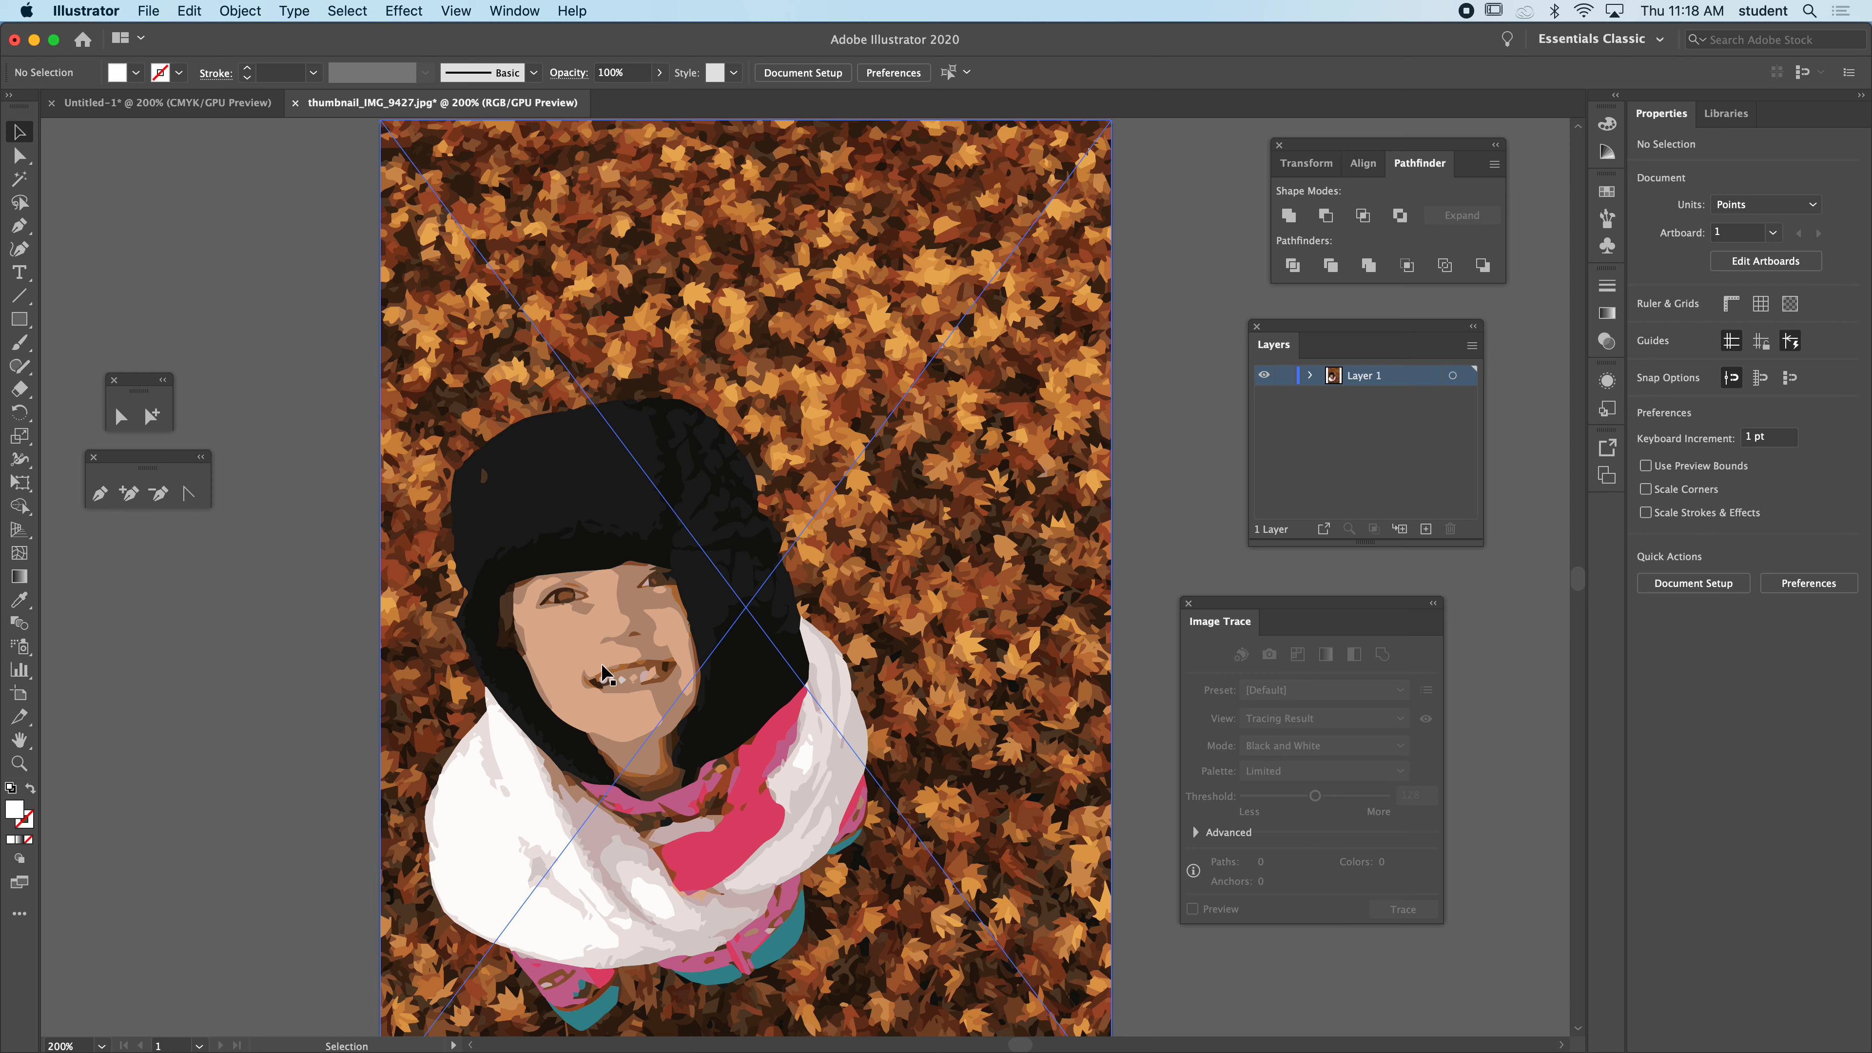
{"action": "left_click_drag", "start_coordinate": [640, 682], "coordinate": [1253, 558]}
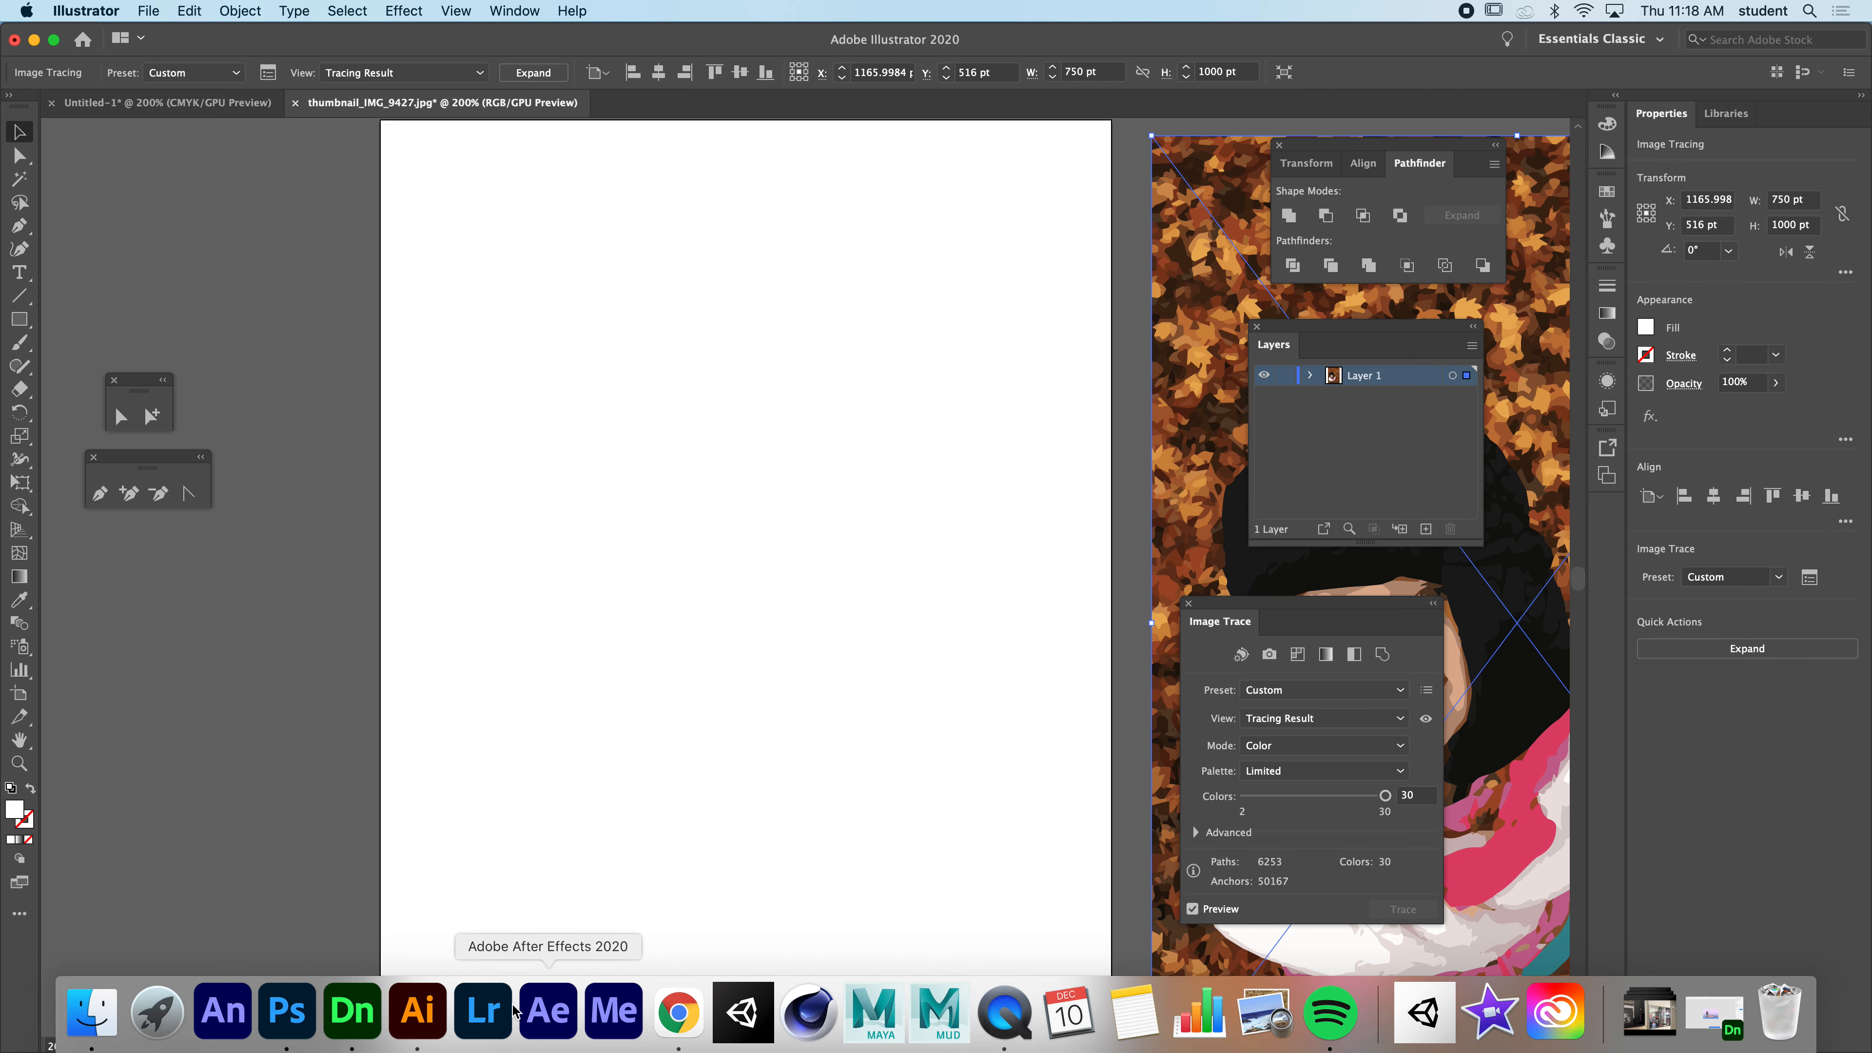
- Switch to Photoshop and select the girl in thumbnail_sml.jpg with the Object Selection tool
{"action": "left_click", "coordinate": [287, 1011]}
{"action": "left_click_drag", "start_coordinate": [679, 200], "coordinate": [616, 29]}
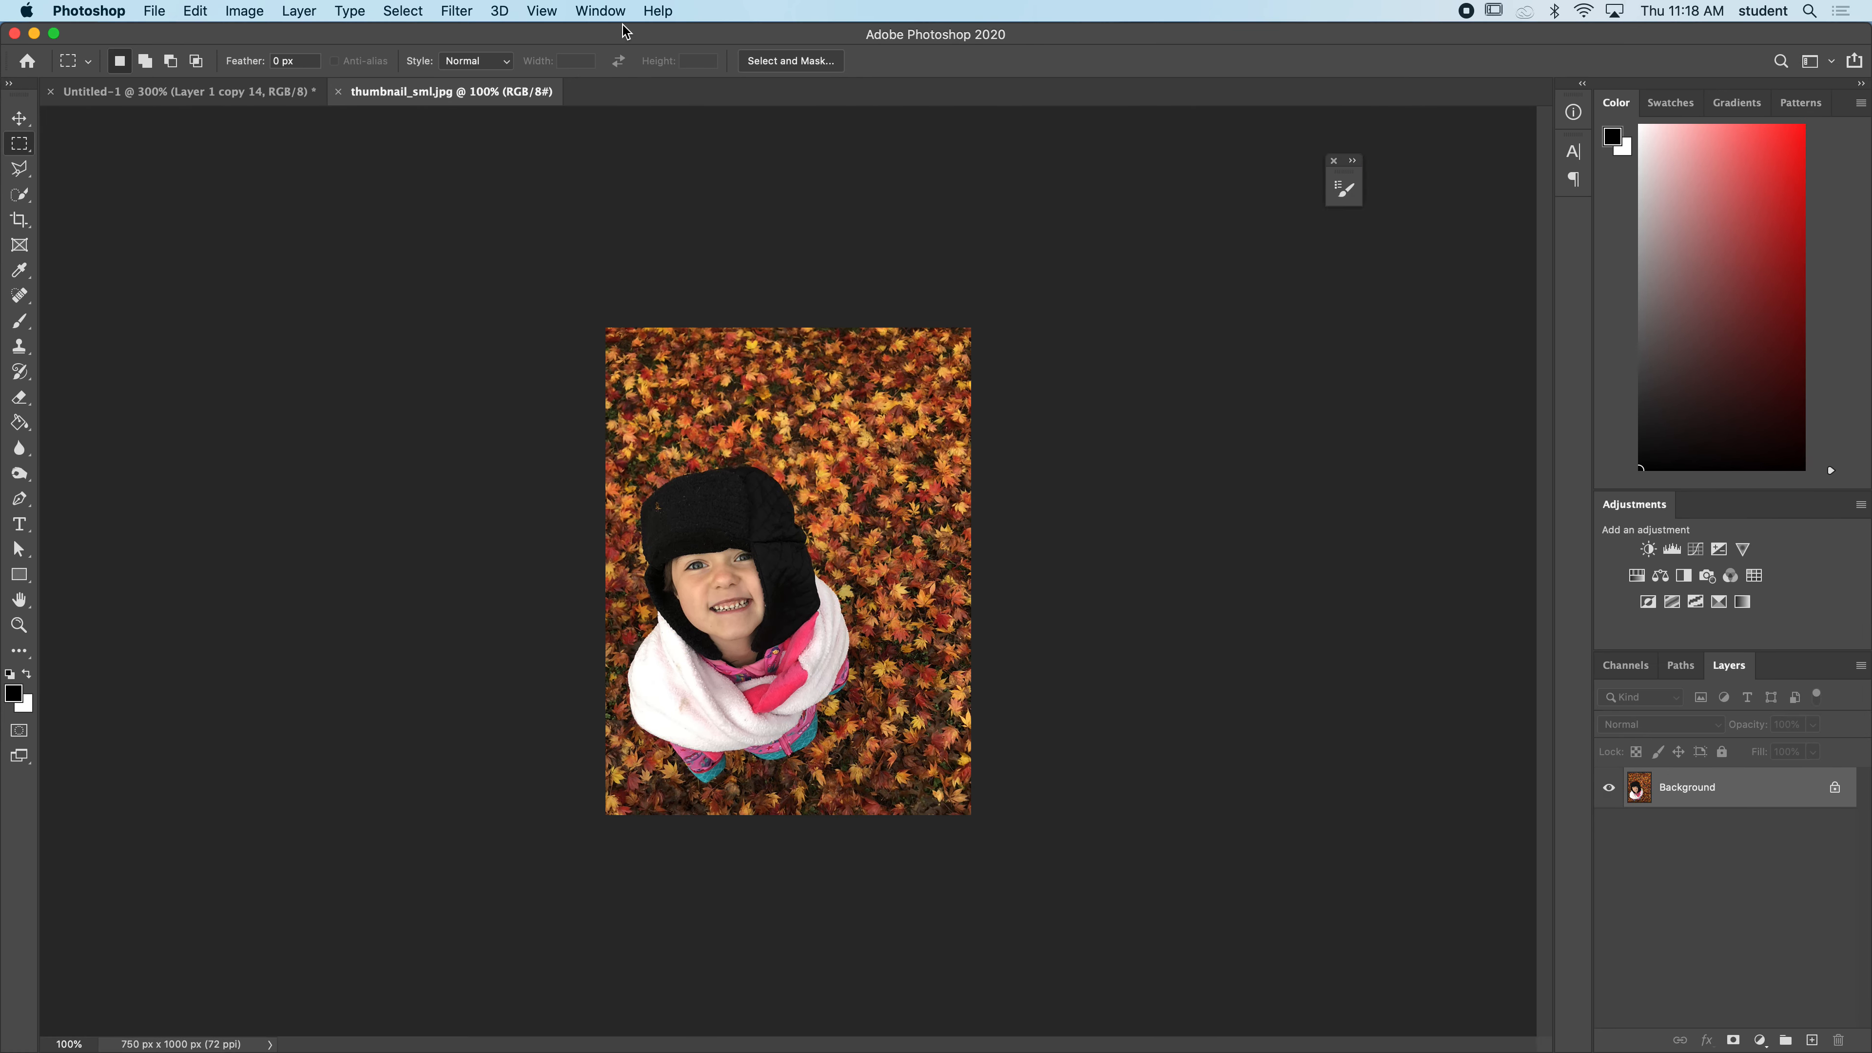
{"action": "left_click", "coordinate": [15, 222]}
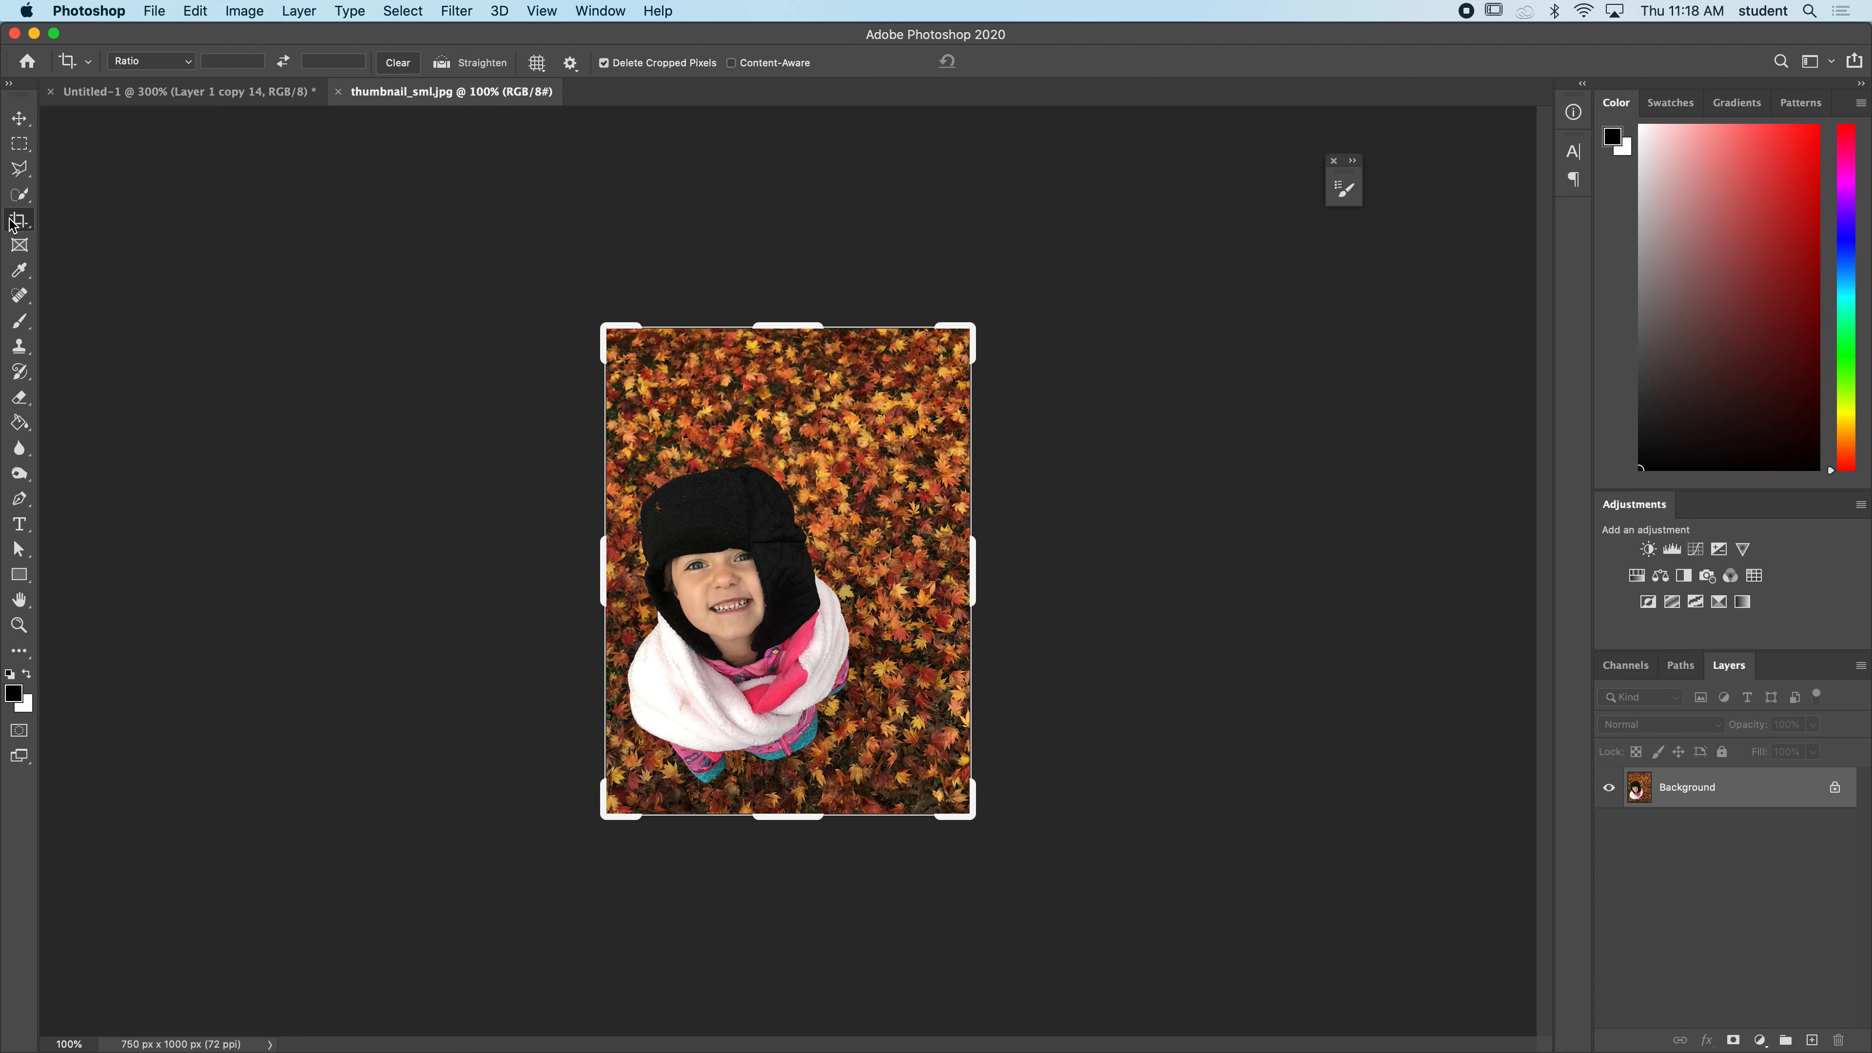
{"action": "left_click", "coordinate": [16, 196]}
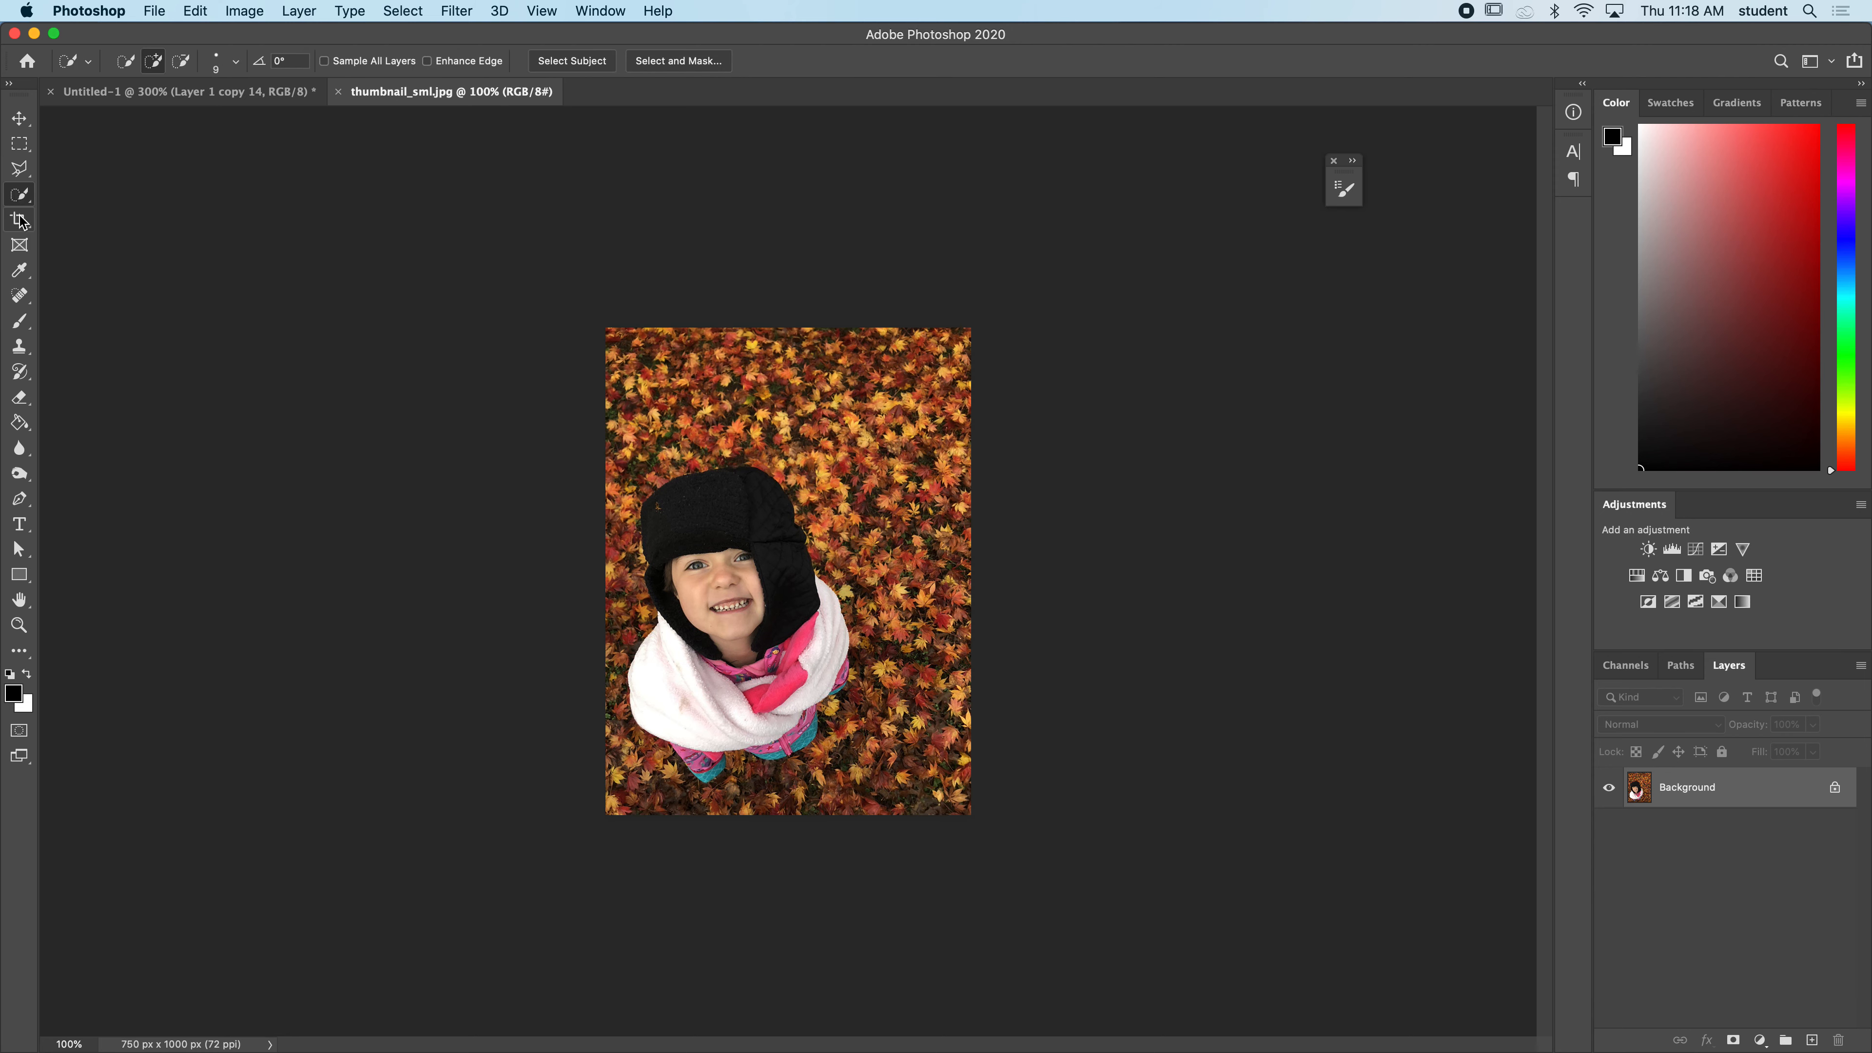
{"action": "left_click", "coordinate": [16, 196]}
{"action": "left_click", "coordinate": [79, 195]}
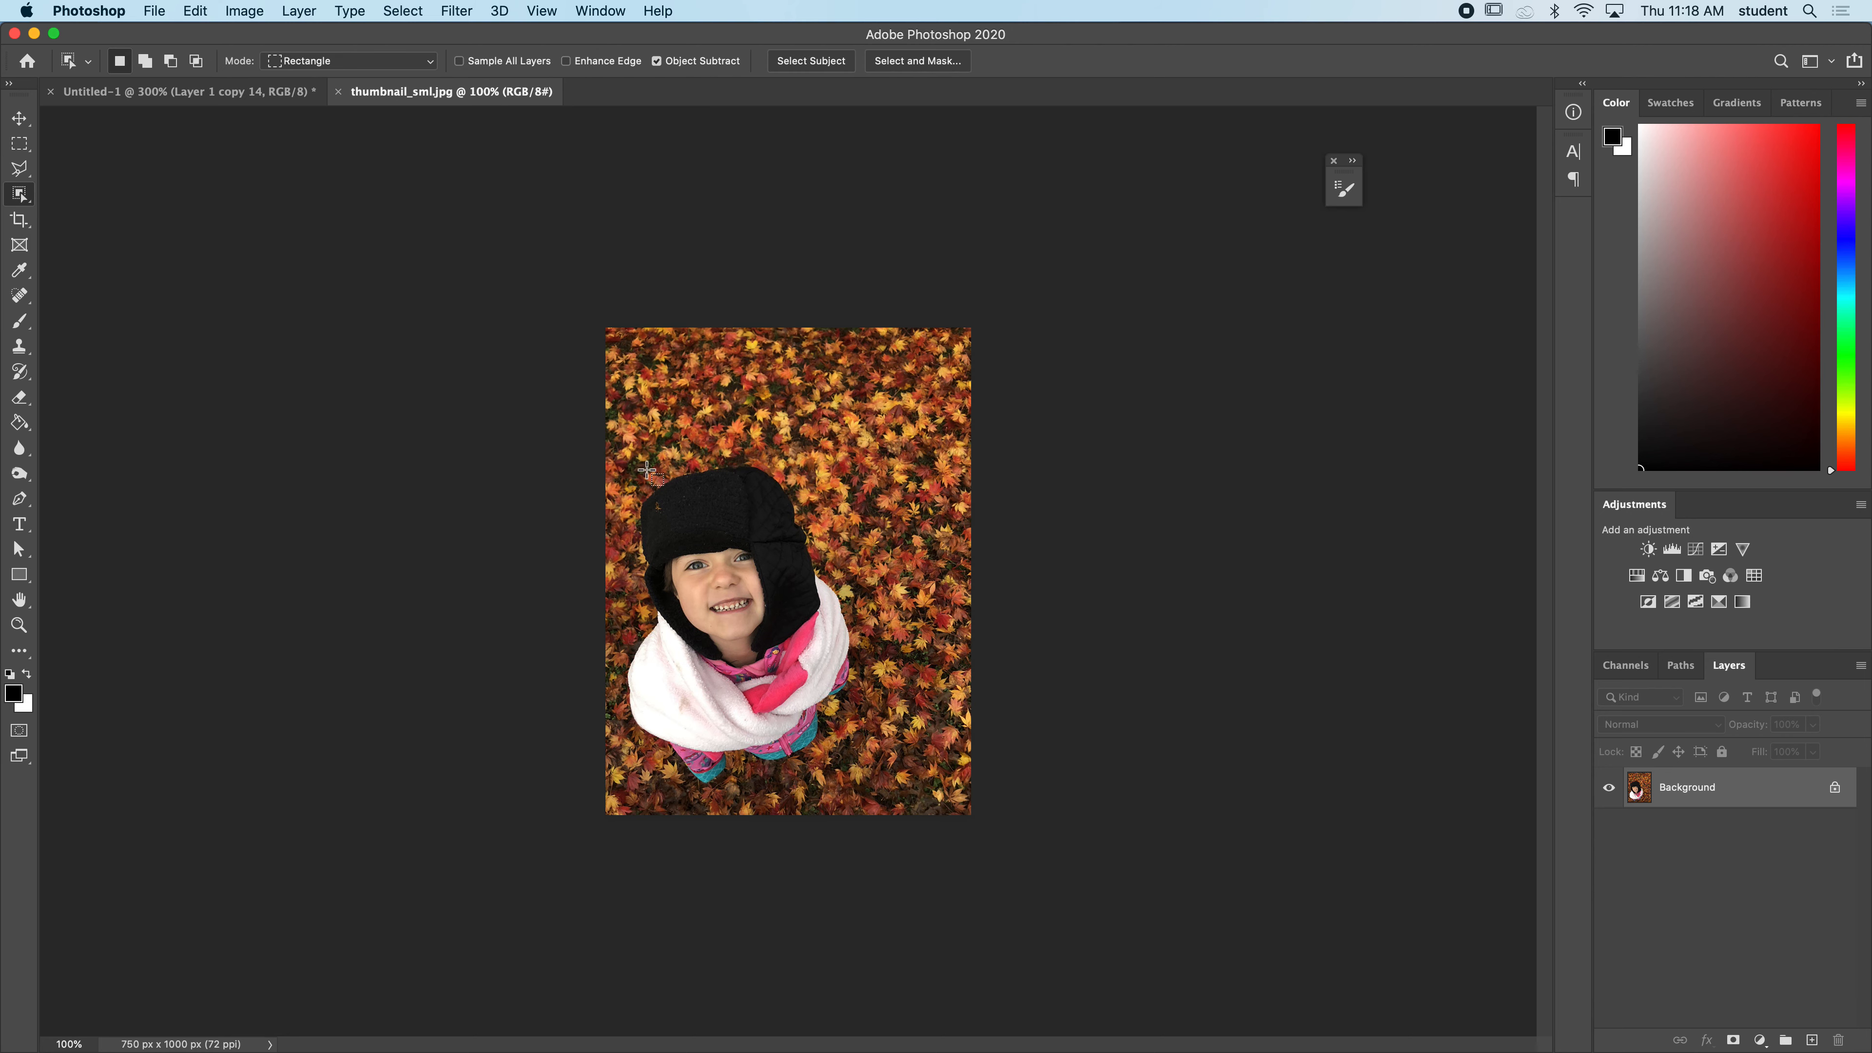
{"action": "mouse_move", "coordinate": [626, 459]}
{"action": "left_mouse_down"}
{"action": "mouse_move", "coordinate": [777, 701]}
{"action": "mouse_move", "coordinate": [867, 795]}
{"action": "left_mouse_up"}
- Add the missed areas of the girl's lower leg to the selection with the Magic Wand tool
{"action": "key", "text": "super+equal"}
{"action": "key", "text": "super+equal"}
{"action": "left_click_drag", "start_coordinate": [457, 656], "coordinate": [492, 413]}
{"action": "left_click_drag", "start_coordinate": [597, 834], "coordinate": [637, 484]}
{"action": "left_click_drag", "start_coordinate": [20, 185], "coordinate": [74, 230]}
{"action": "left_click", "coordinate": [635, 583], "text": "shift"}
{"action": "left_click", "coordinate": [641, 587], "text": "shift"}
{"action": "left_click", "coordinate": [644, 579], "text": "shift"}
{"action": "left_click", "coordinate": [626, 573], "text": "shift"}
{"action": "left_click", "coordinate": [668, 530], "text": "shift"}
{"action": "left_click", "coordinate": [665, 550], "text": "shift"}
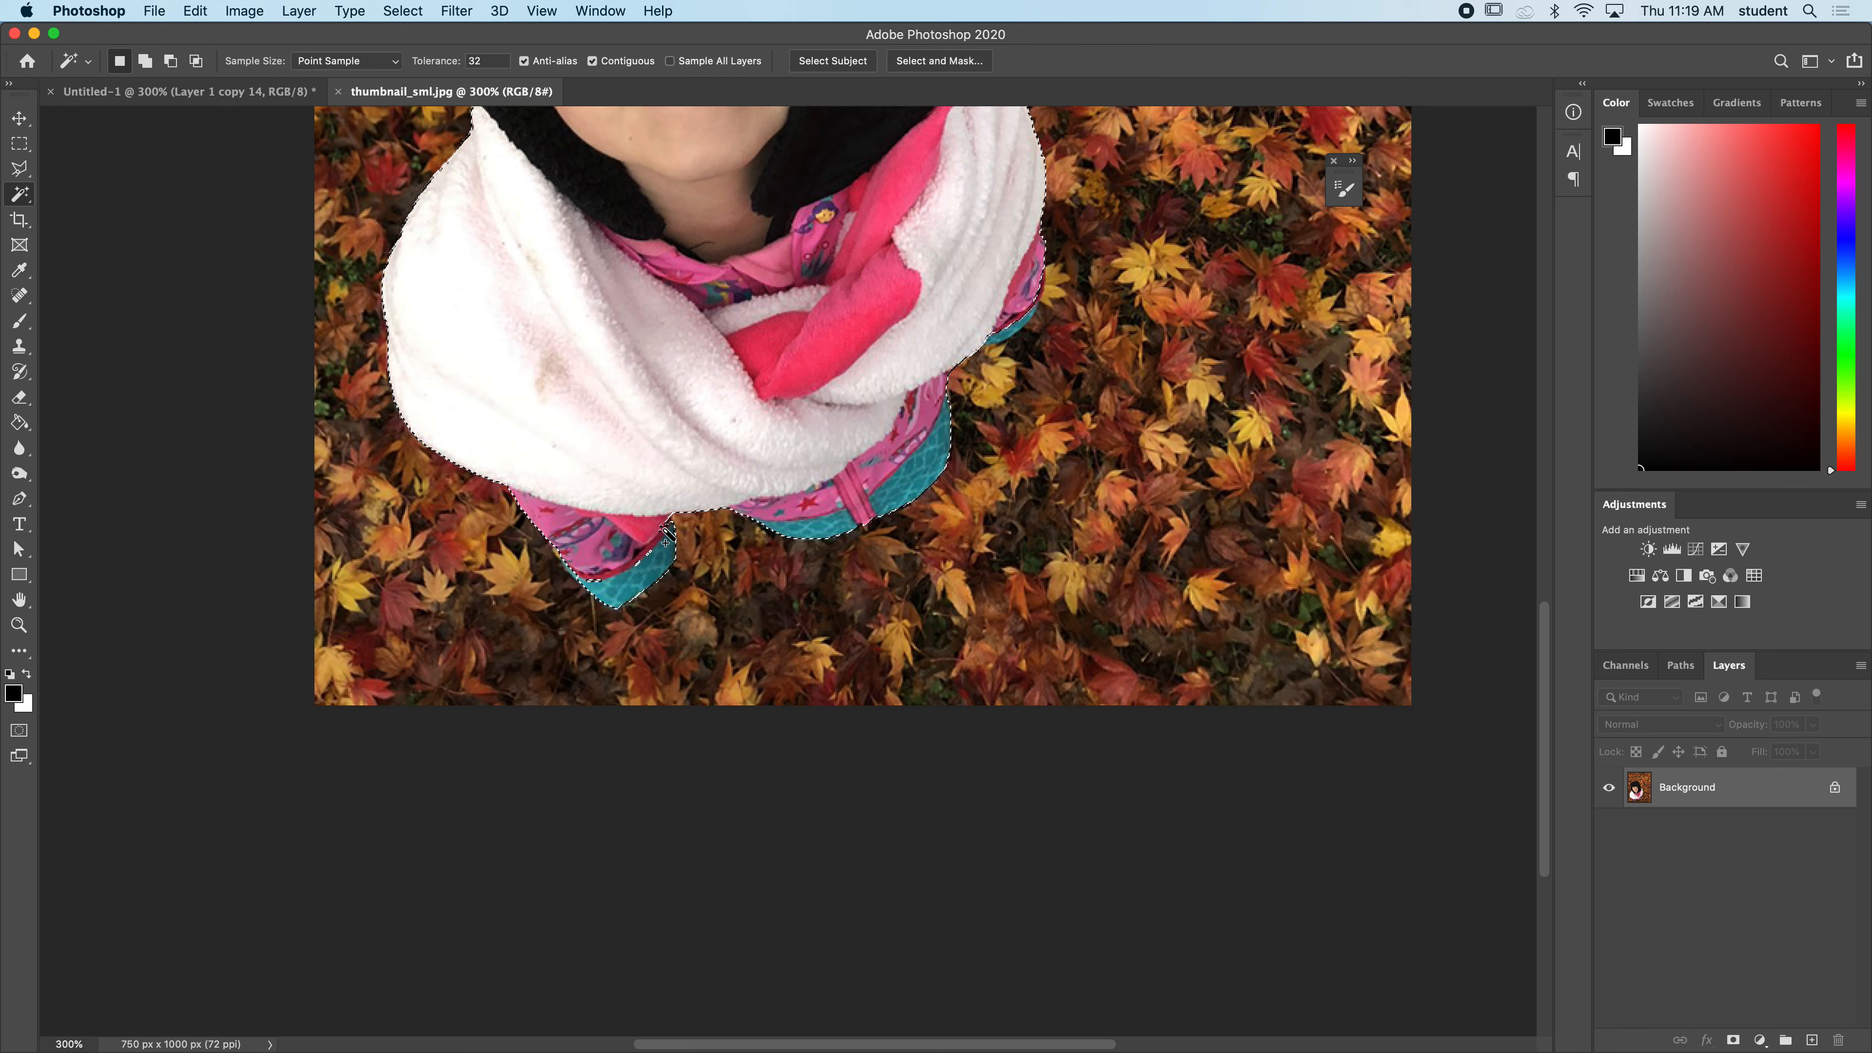
- Refine the selection edge along the girl's lower leg with the Lasso tool
{"action": "left_click_drag", "start_coordinate": [18, 175], "coordinate": [80, 176]}
{"action": "left_click_drag", "start_coordinate": [676, 505], "coordinate": [666, 562]}
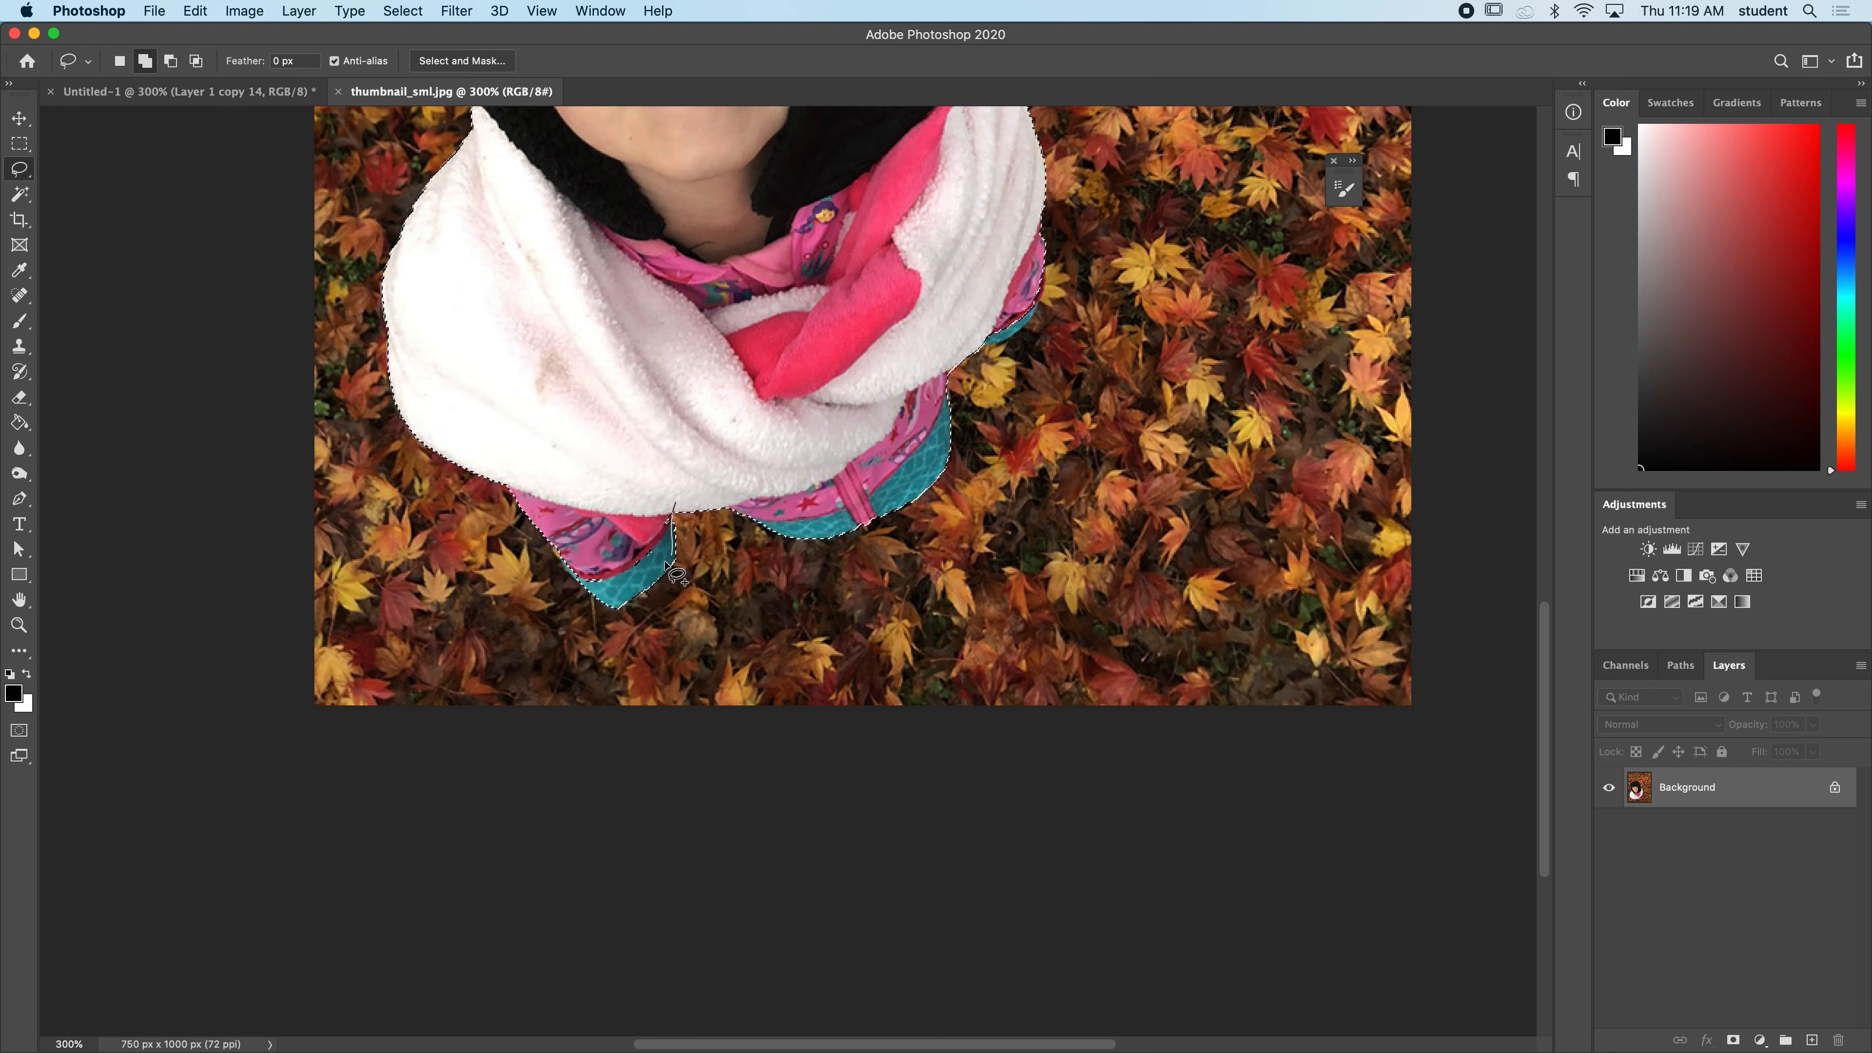
{"action": "left_click_drag", "start_coordinate": [564, 524], "coordinate": [564, 526]}
{"action": "key", "text": "super+1"}
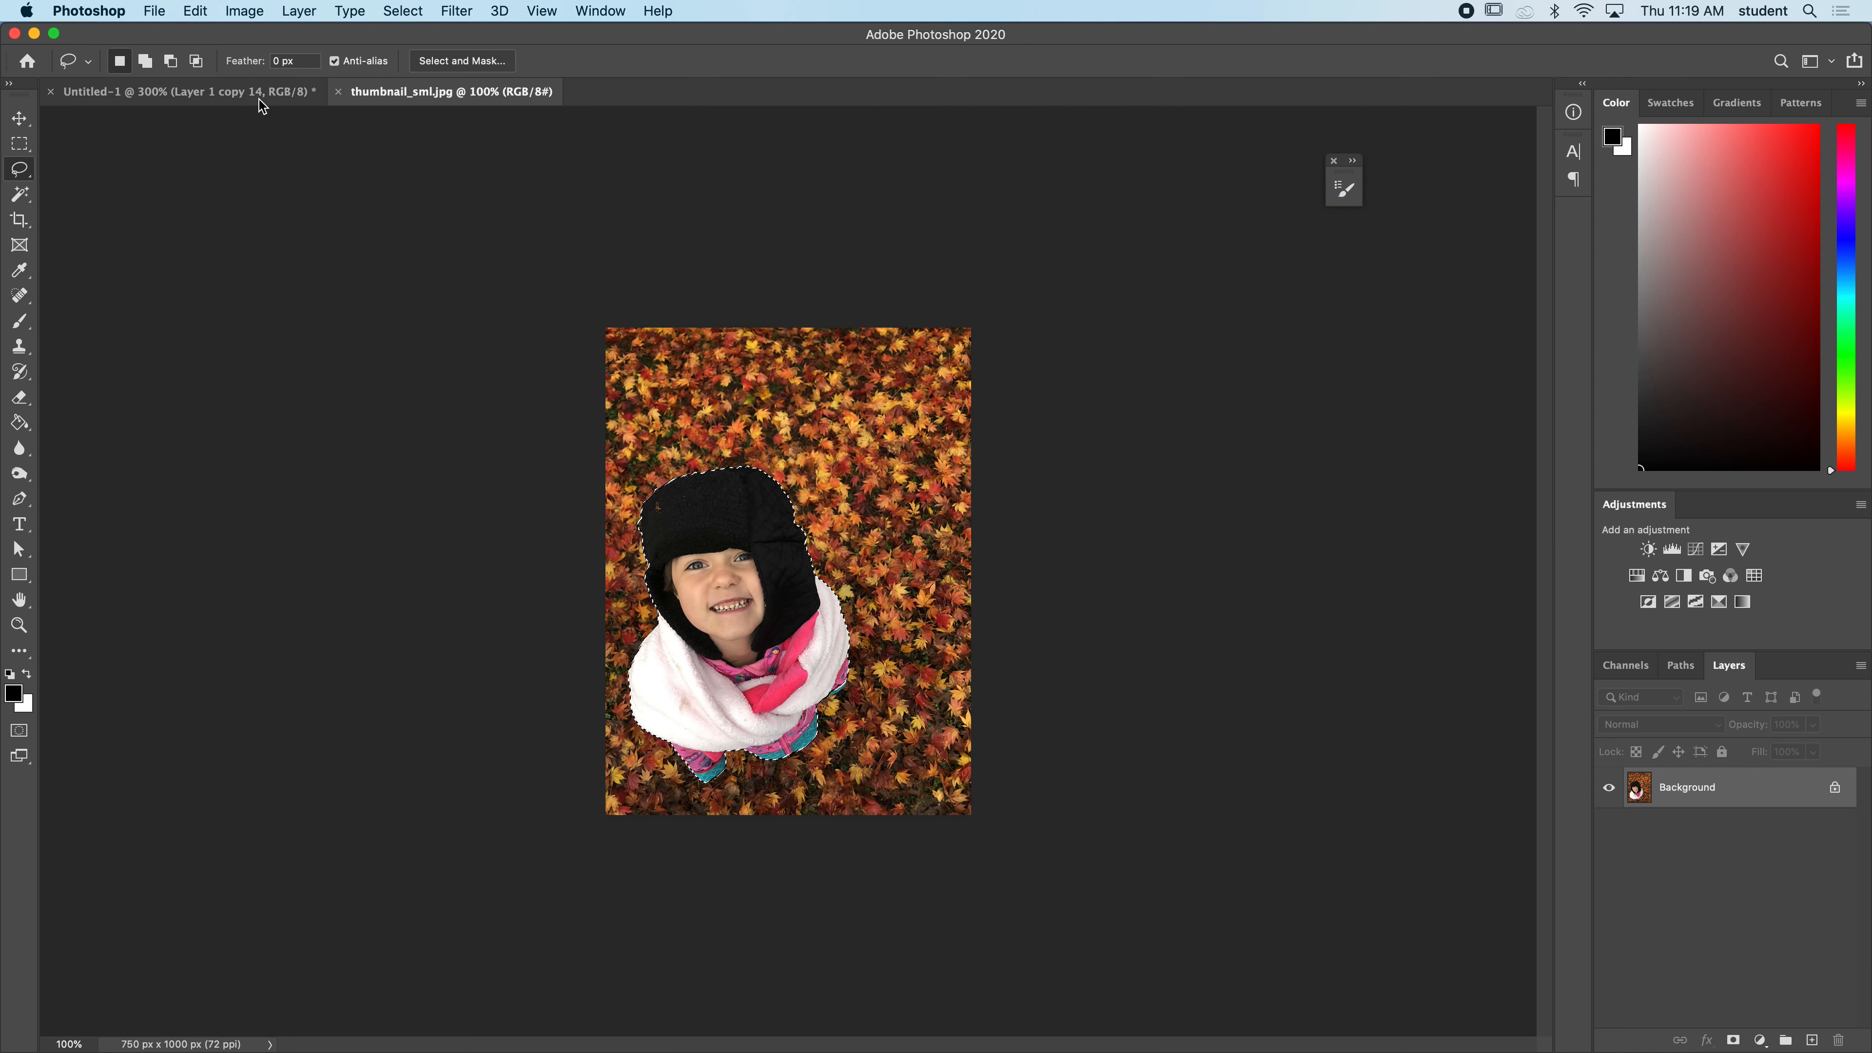
- Invert the selection, fill the leaf background with white at 100% opacity in Normal mode, and deselect
{"action": "left_click", "coordinate": [398, 10]}
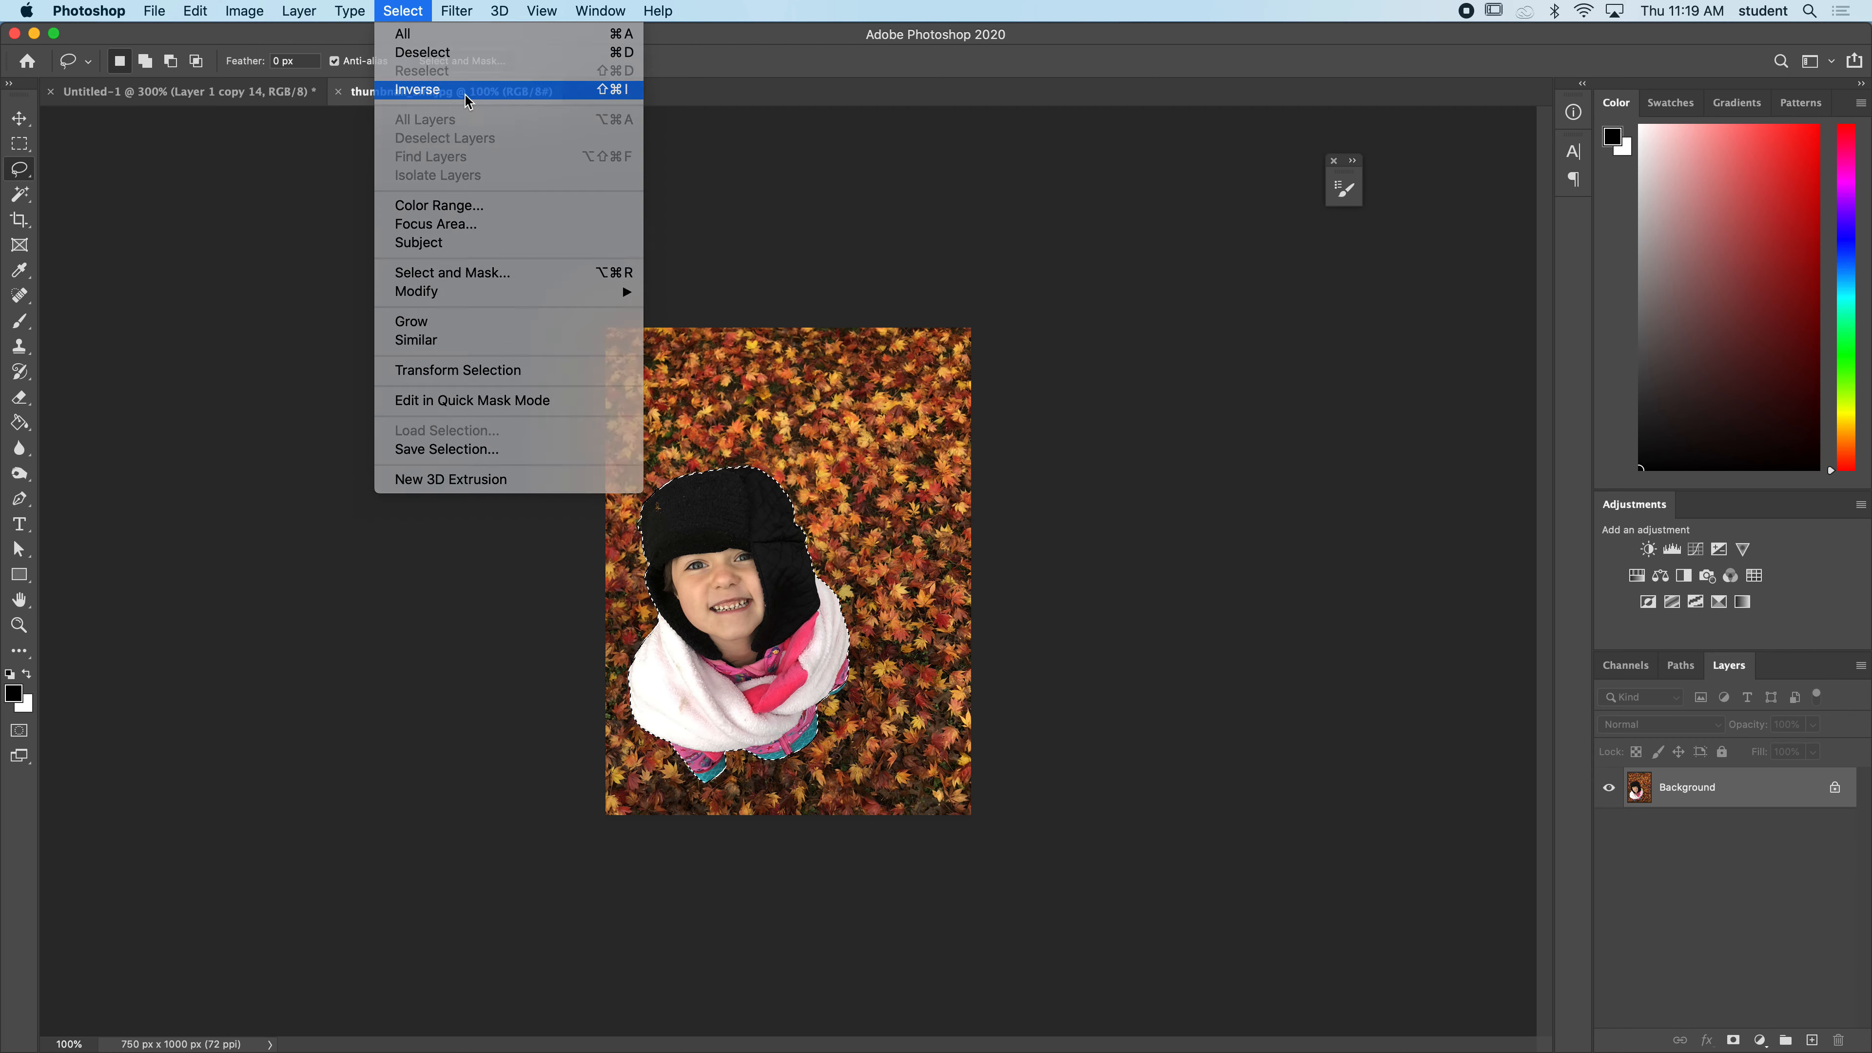
{"action": "left_click", "coordinate": [418, 89]}
{"action": "key", "text": "shift+BackSpace"}
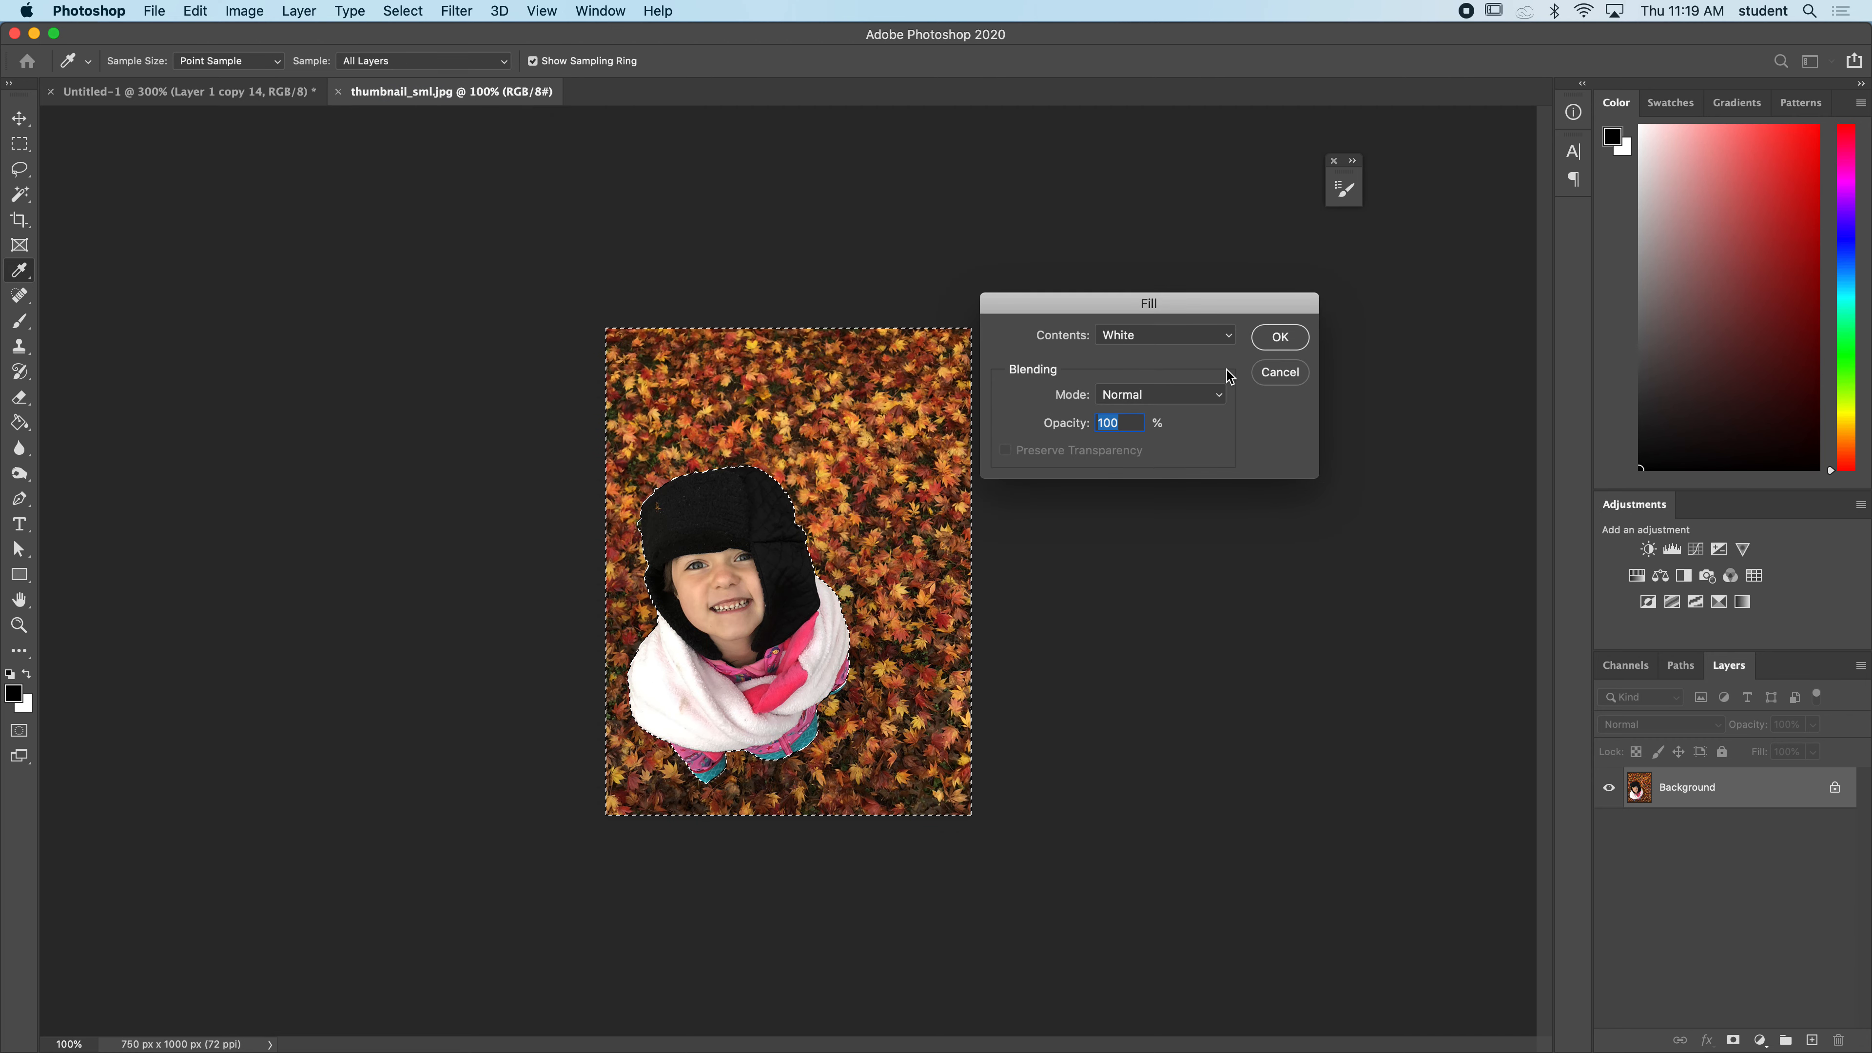
{"action": "left_click", "coordinate": [1280, 337]}
{"action": "key", "text": "l"}
{"action": "key", "text": "m"}
{"action": "key", "text": "super+d"}
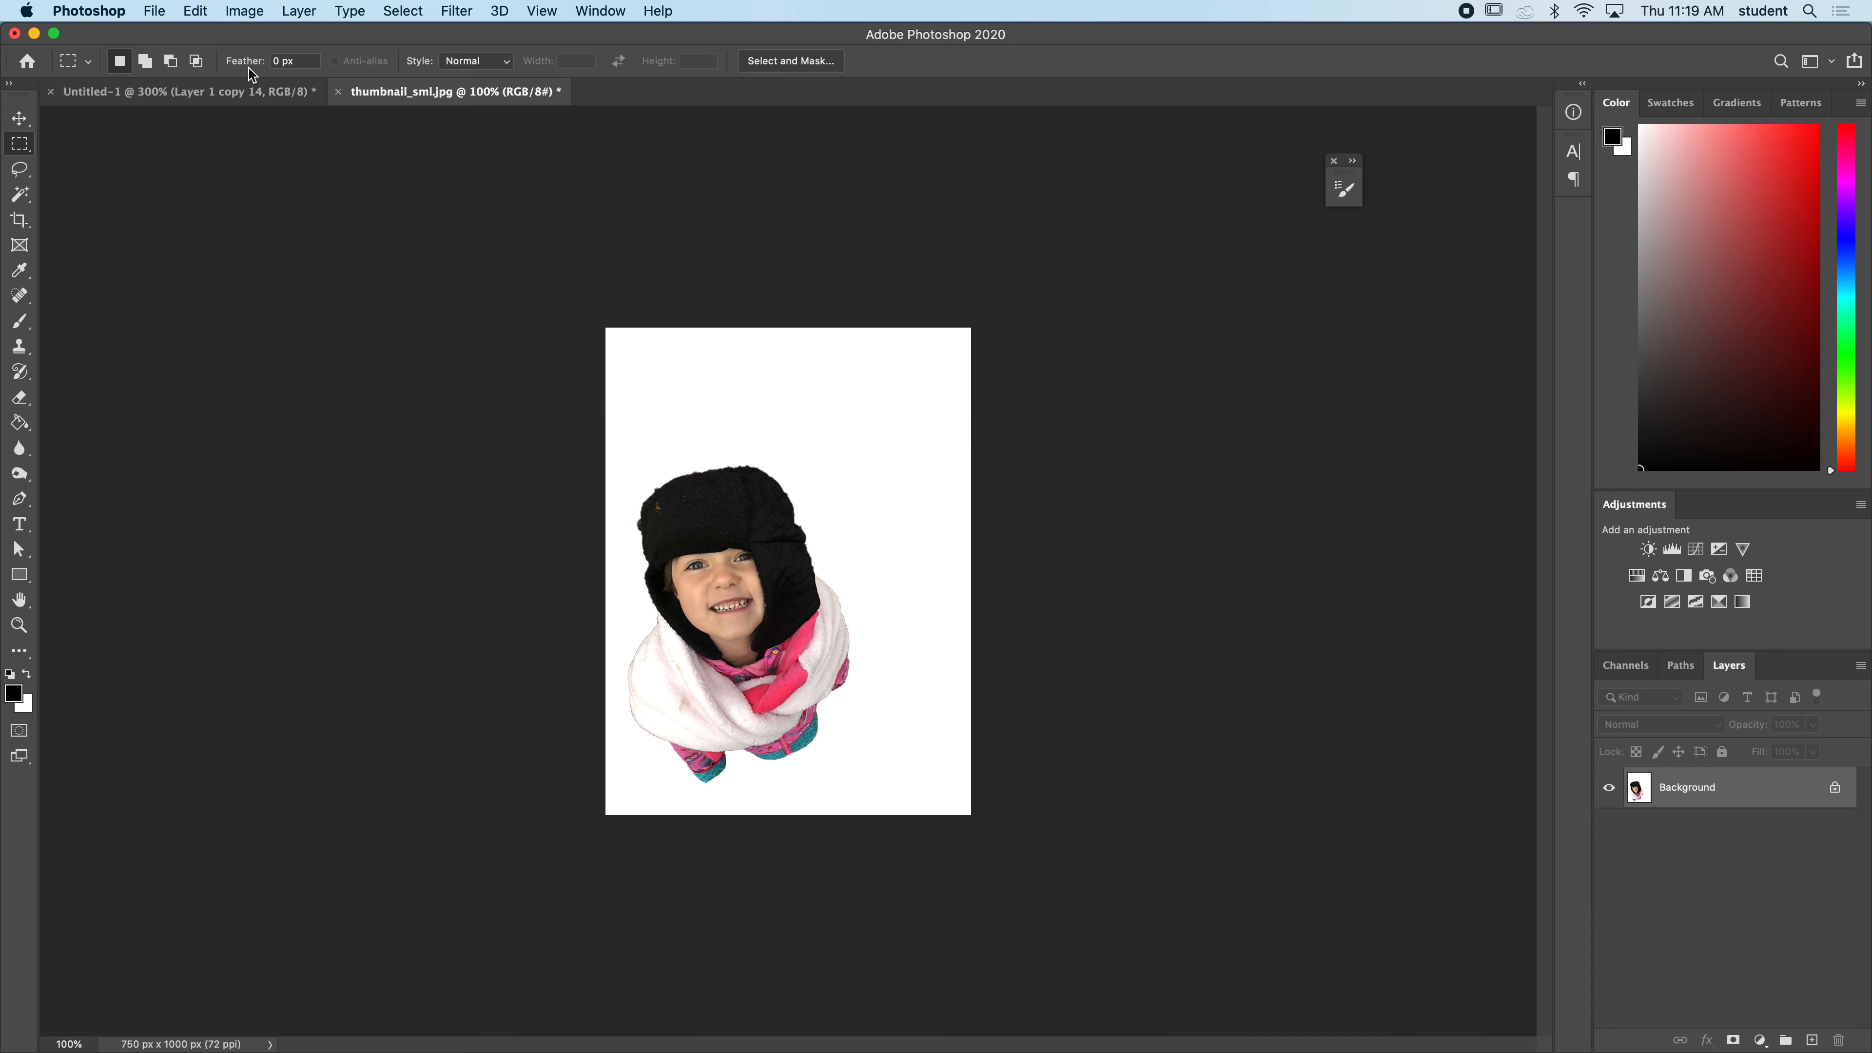
- Save the cut-out photo as a new JPEG named thumbnail_sml2.jpg with quality 11
{"action": "left_click", "coordinate": [159, 11]}
{"action": "left_click", "coordinate": [220, 230]}
{"action": "left_click", "coordinate": [630, 504]}
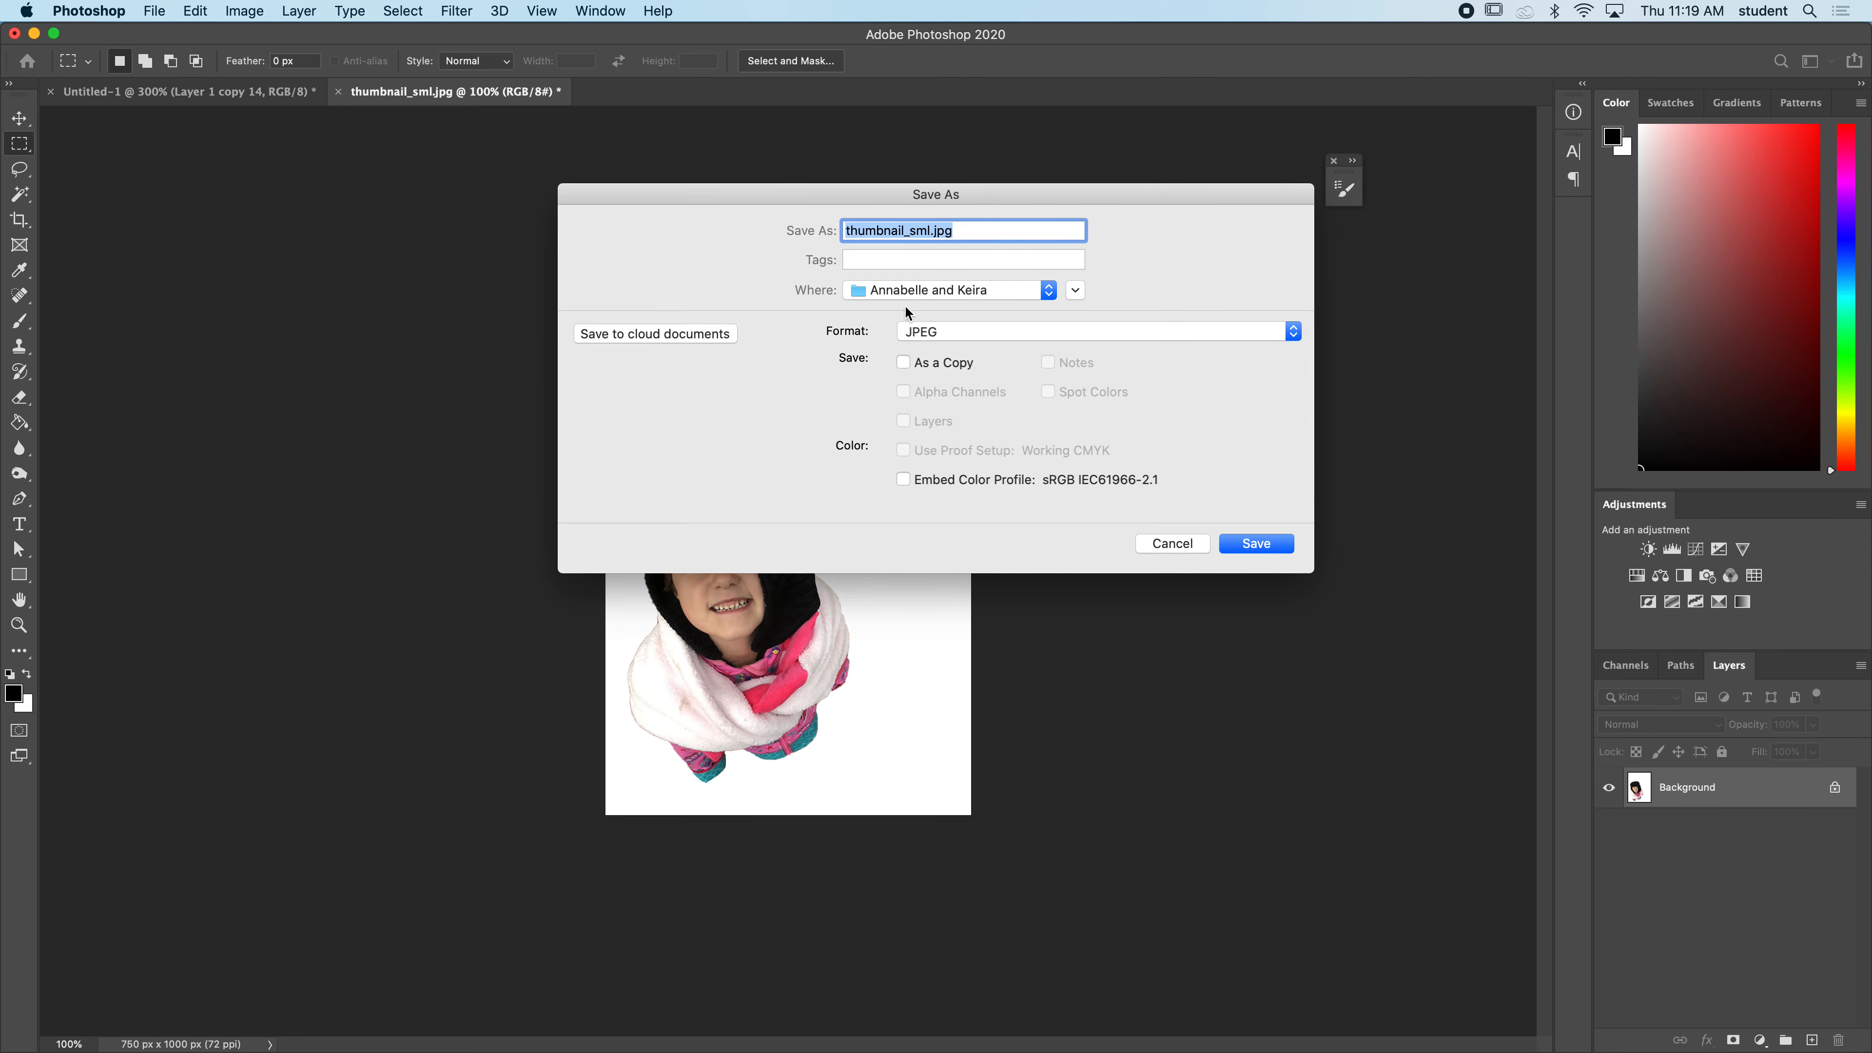
{"action": "left_click", "coordinate": [929, 231]}
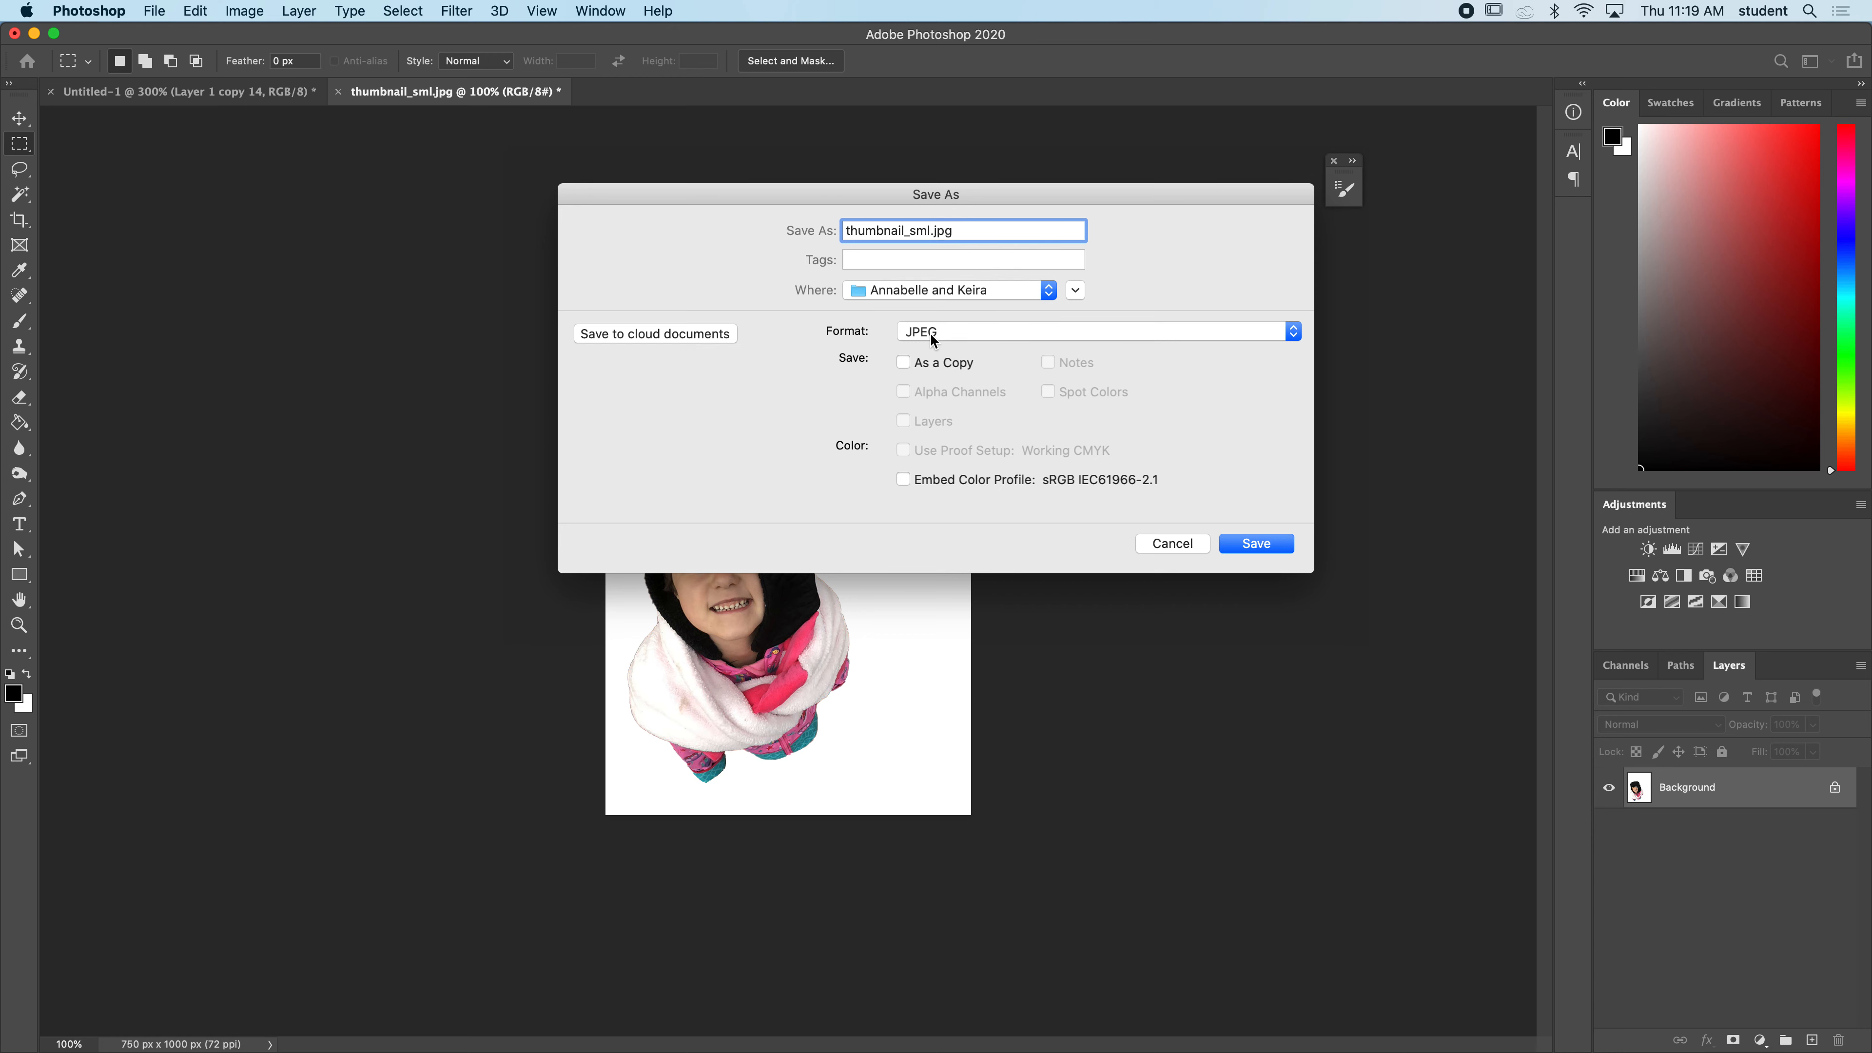
{"action": "left_click", "coordinate": [1256, 544]}
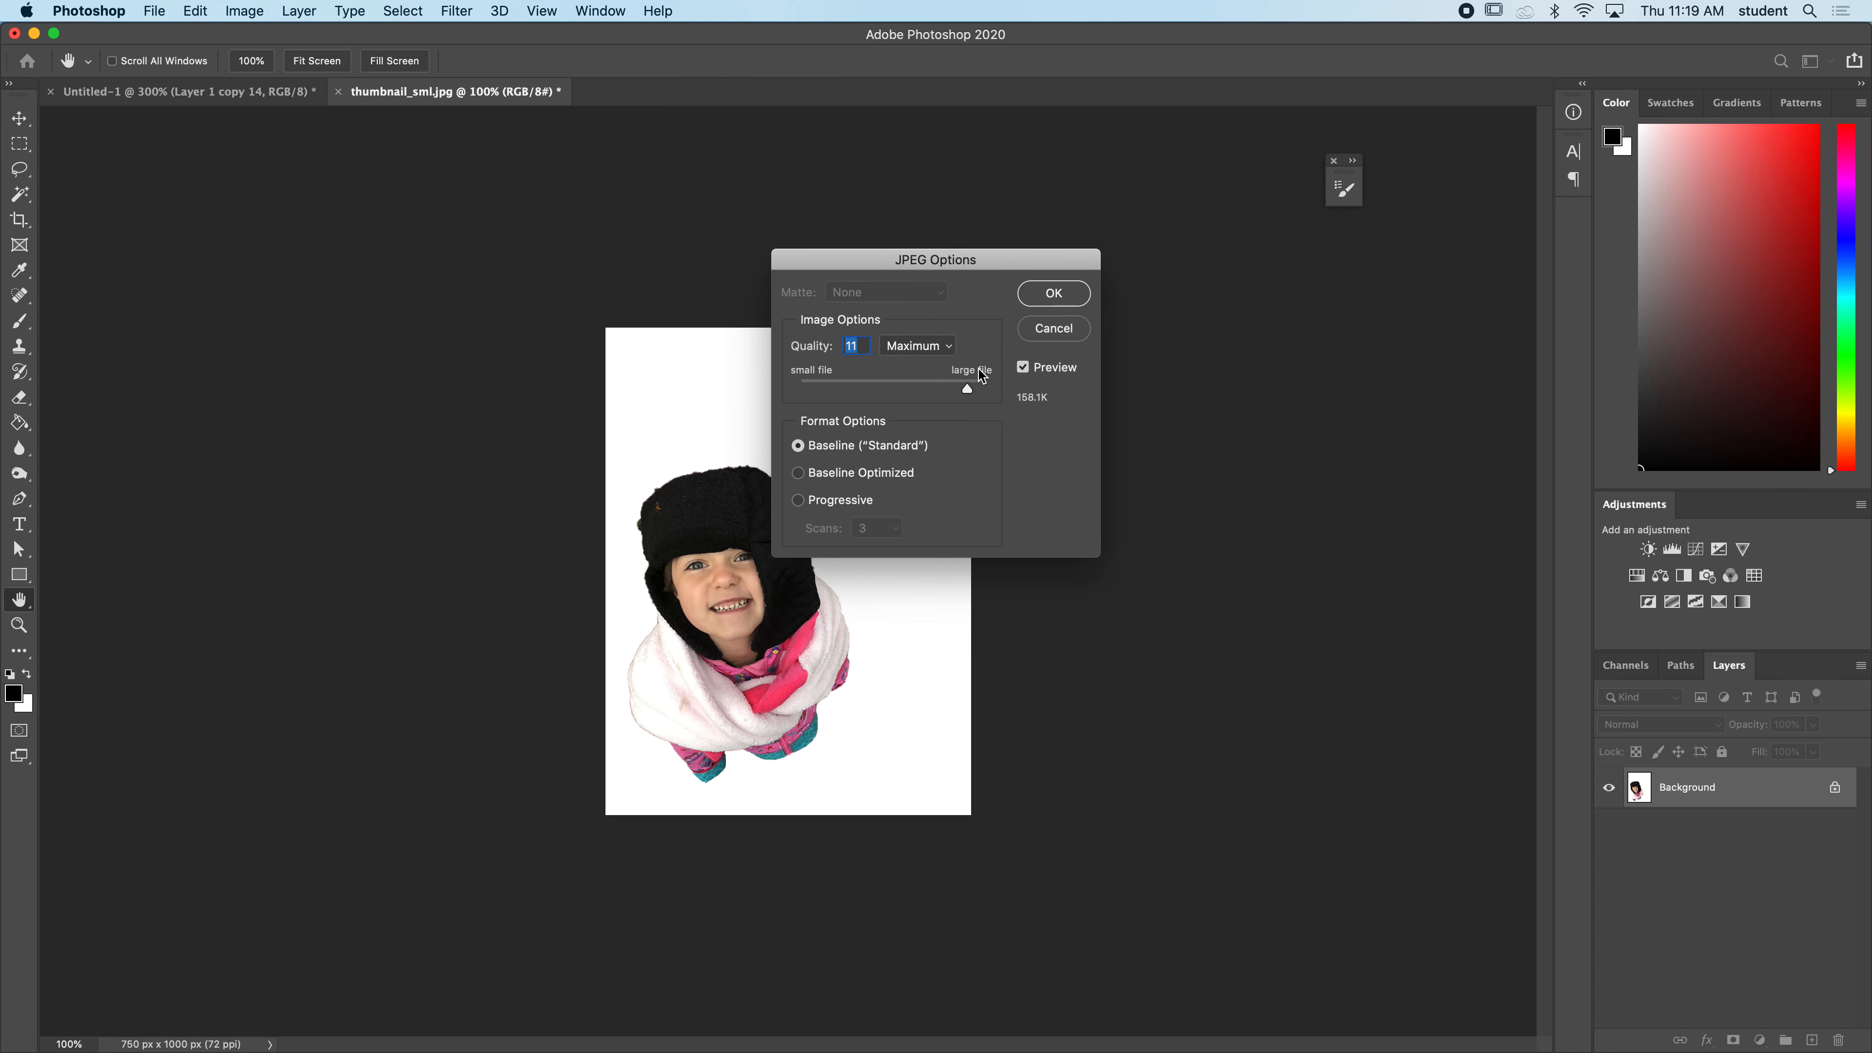
{"action": "left_click", "coordinate": [1042, 294]}
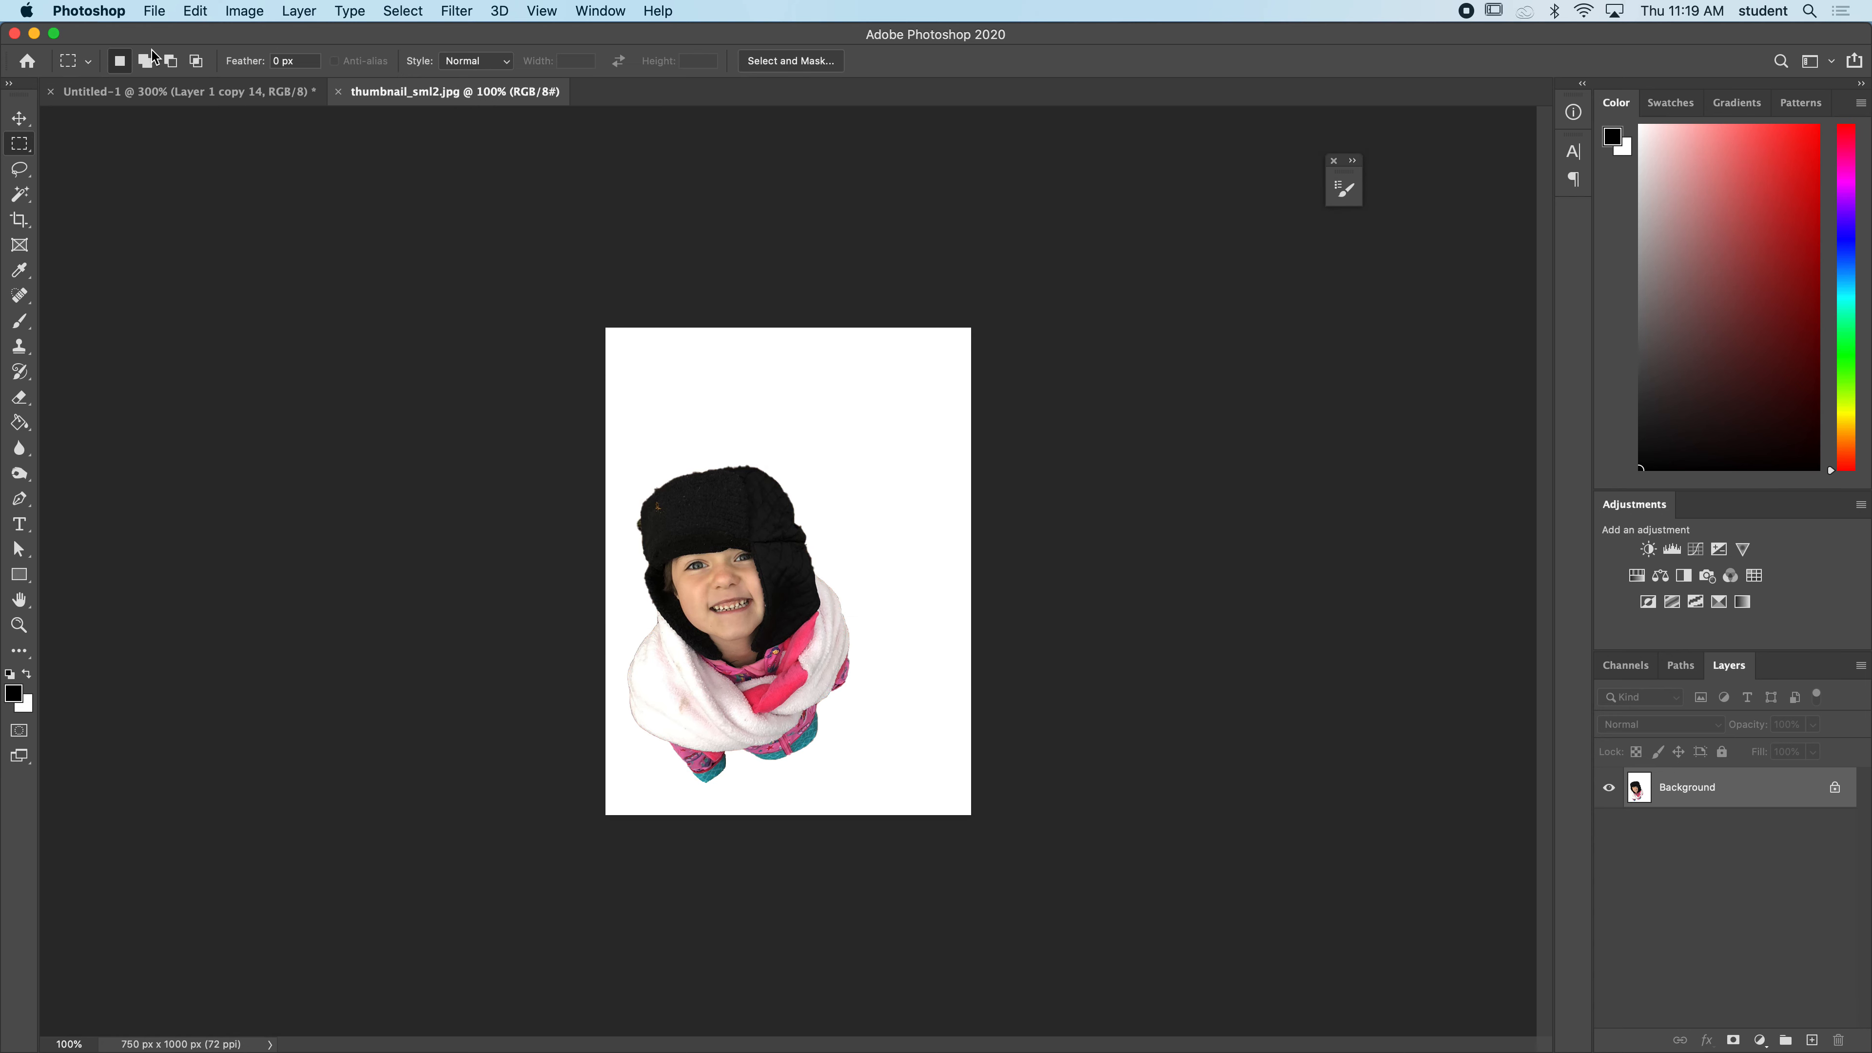
- Switch to Illustrator, place thumbnail_sml2.jpg in the thumbnail_IMG_9427.jpg document, and align it with the artboard
{"action": "left_click", "coordinate": [35, 34]}
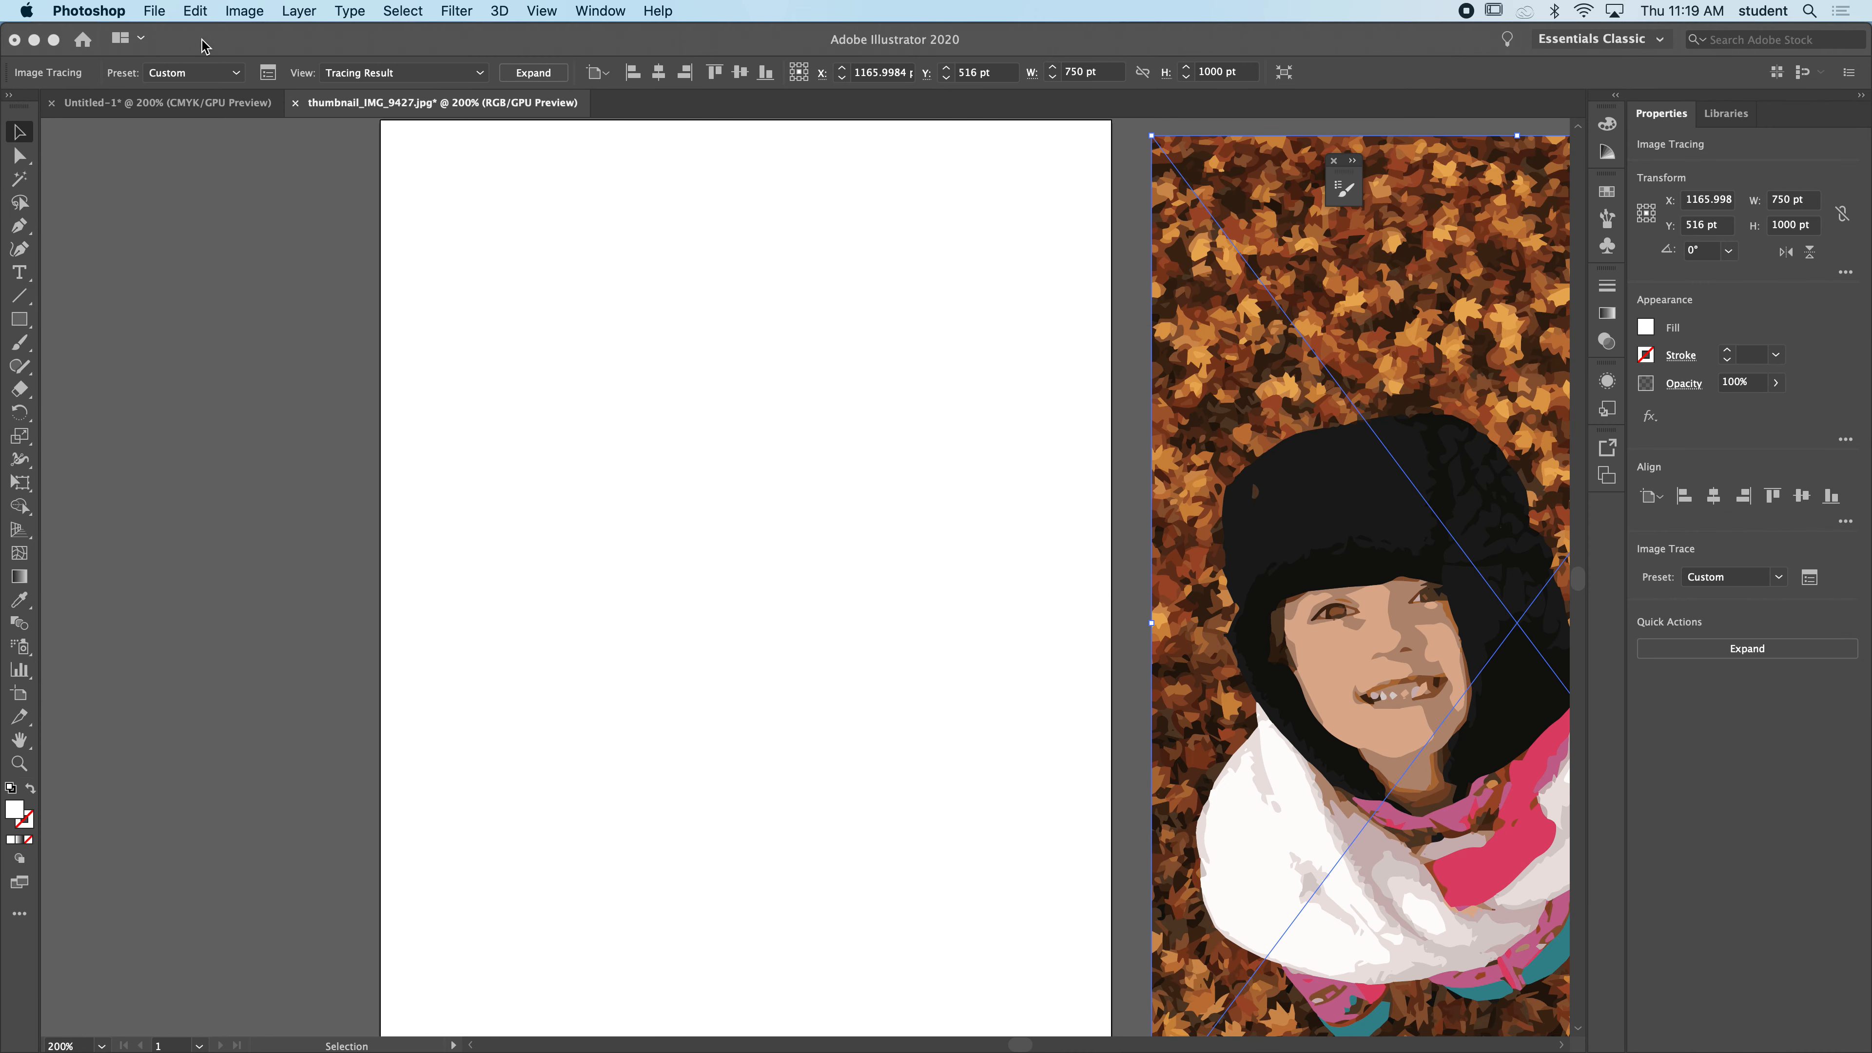
{"action": "left_click", "coordinate": [158, 11]}
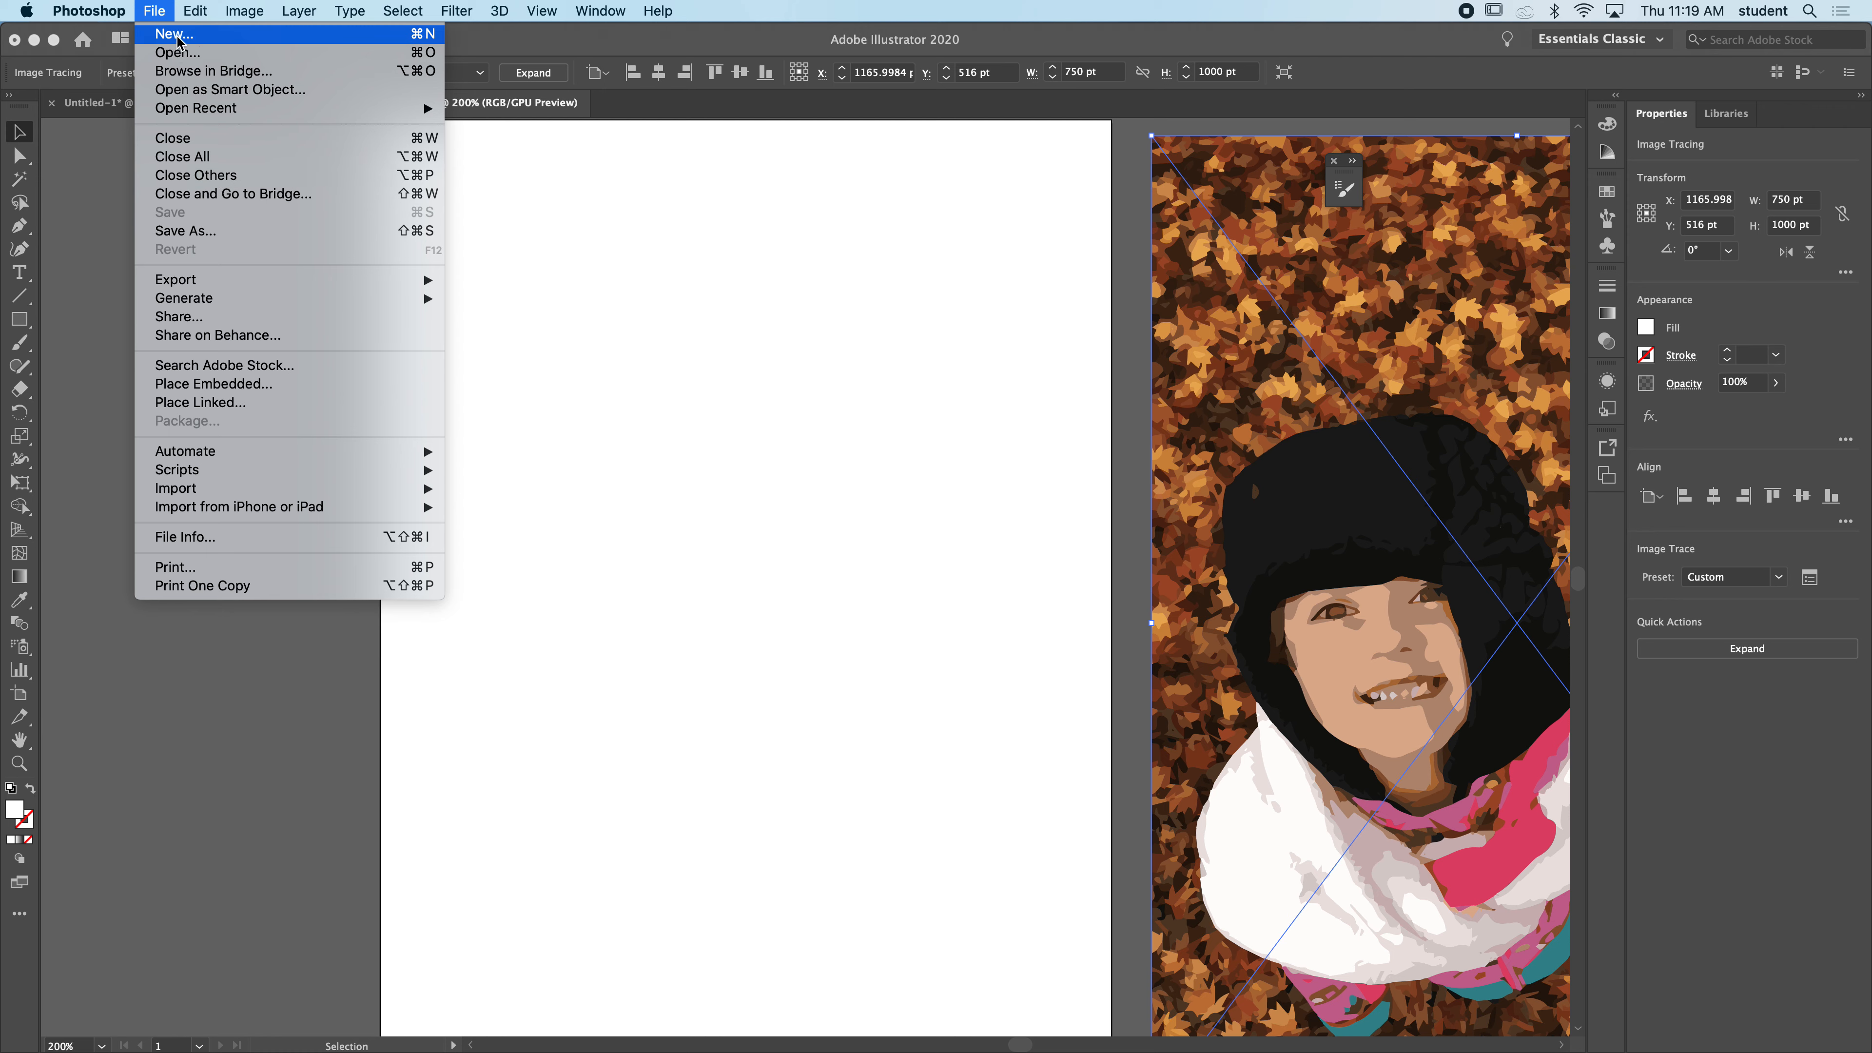
{"action": "left_click", "coordinate": [101, 303]}
{"action": "left_click", "coordinate": [148, 11]}
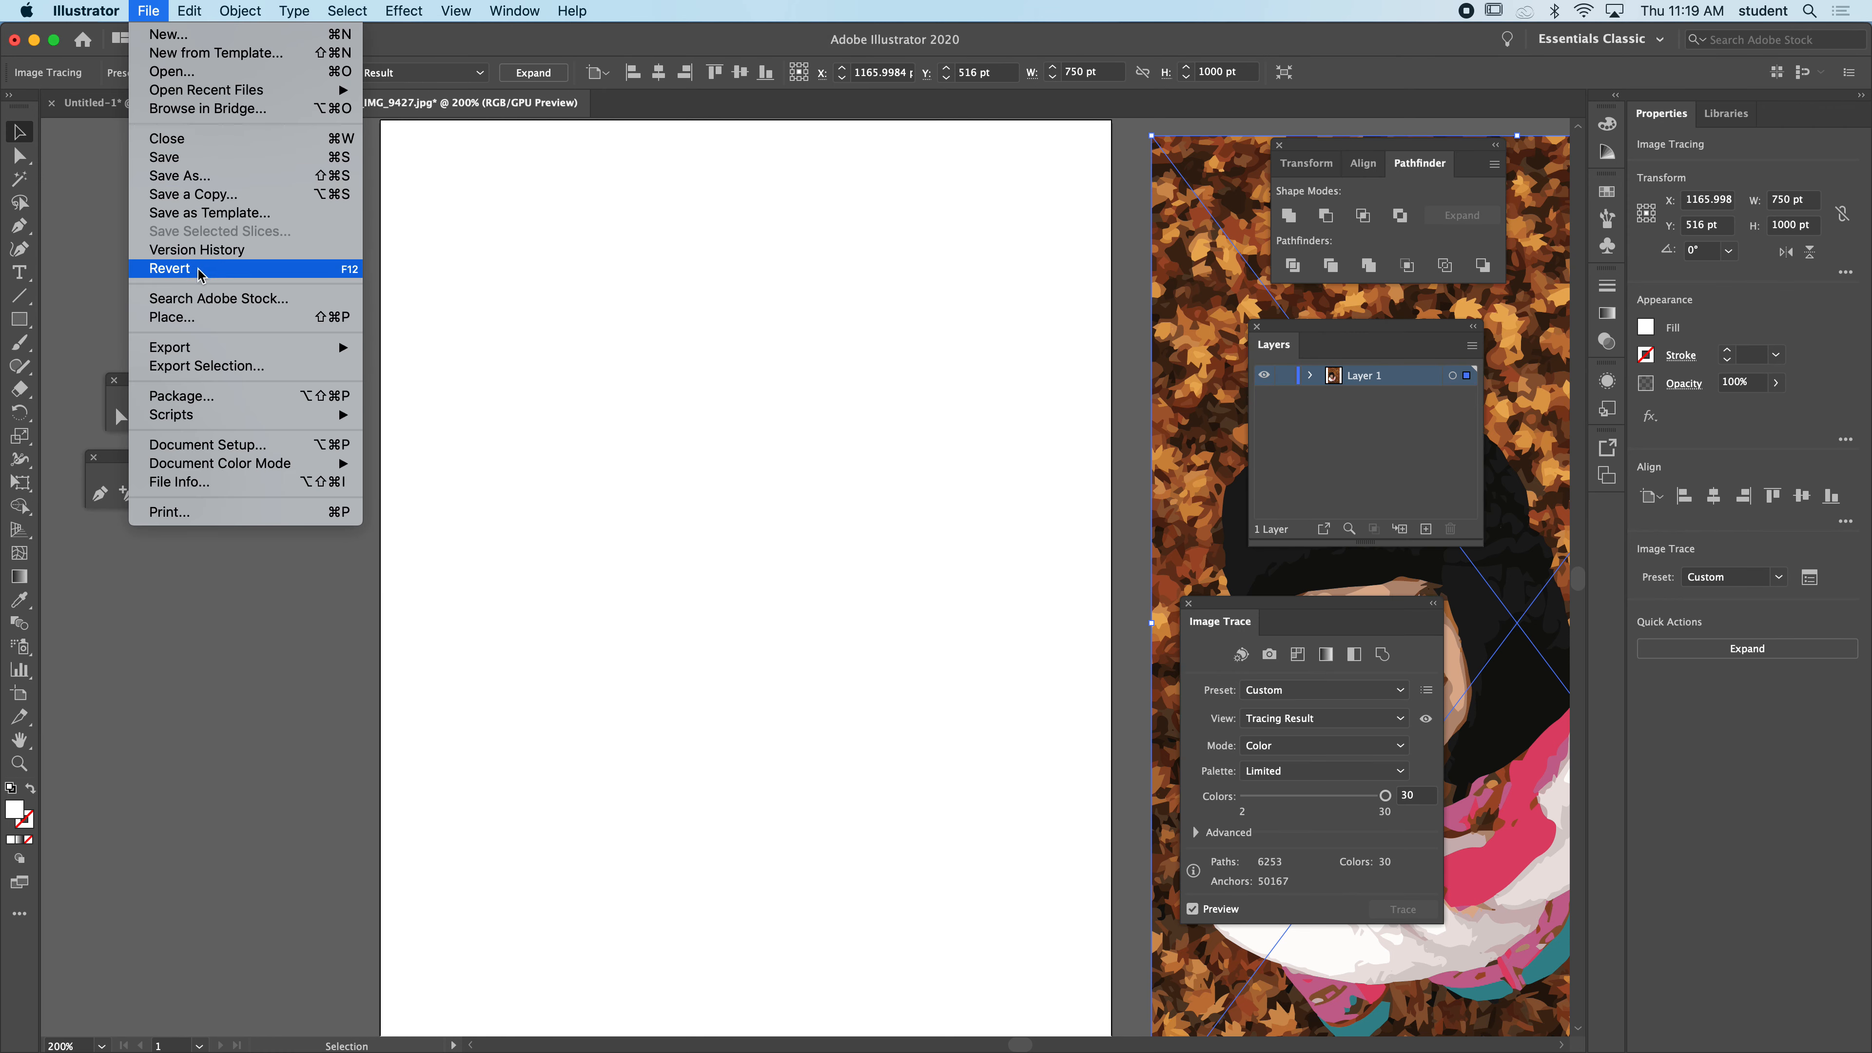
{"action": "left_click", "coordinate": [185, 317]}
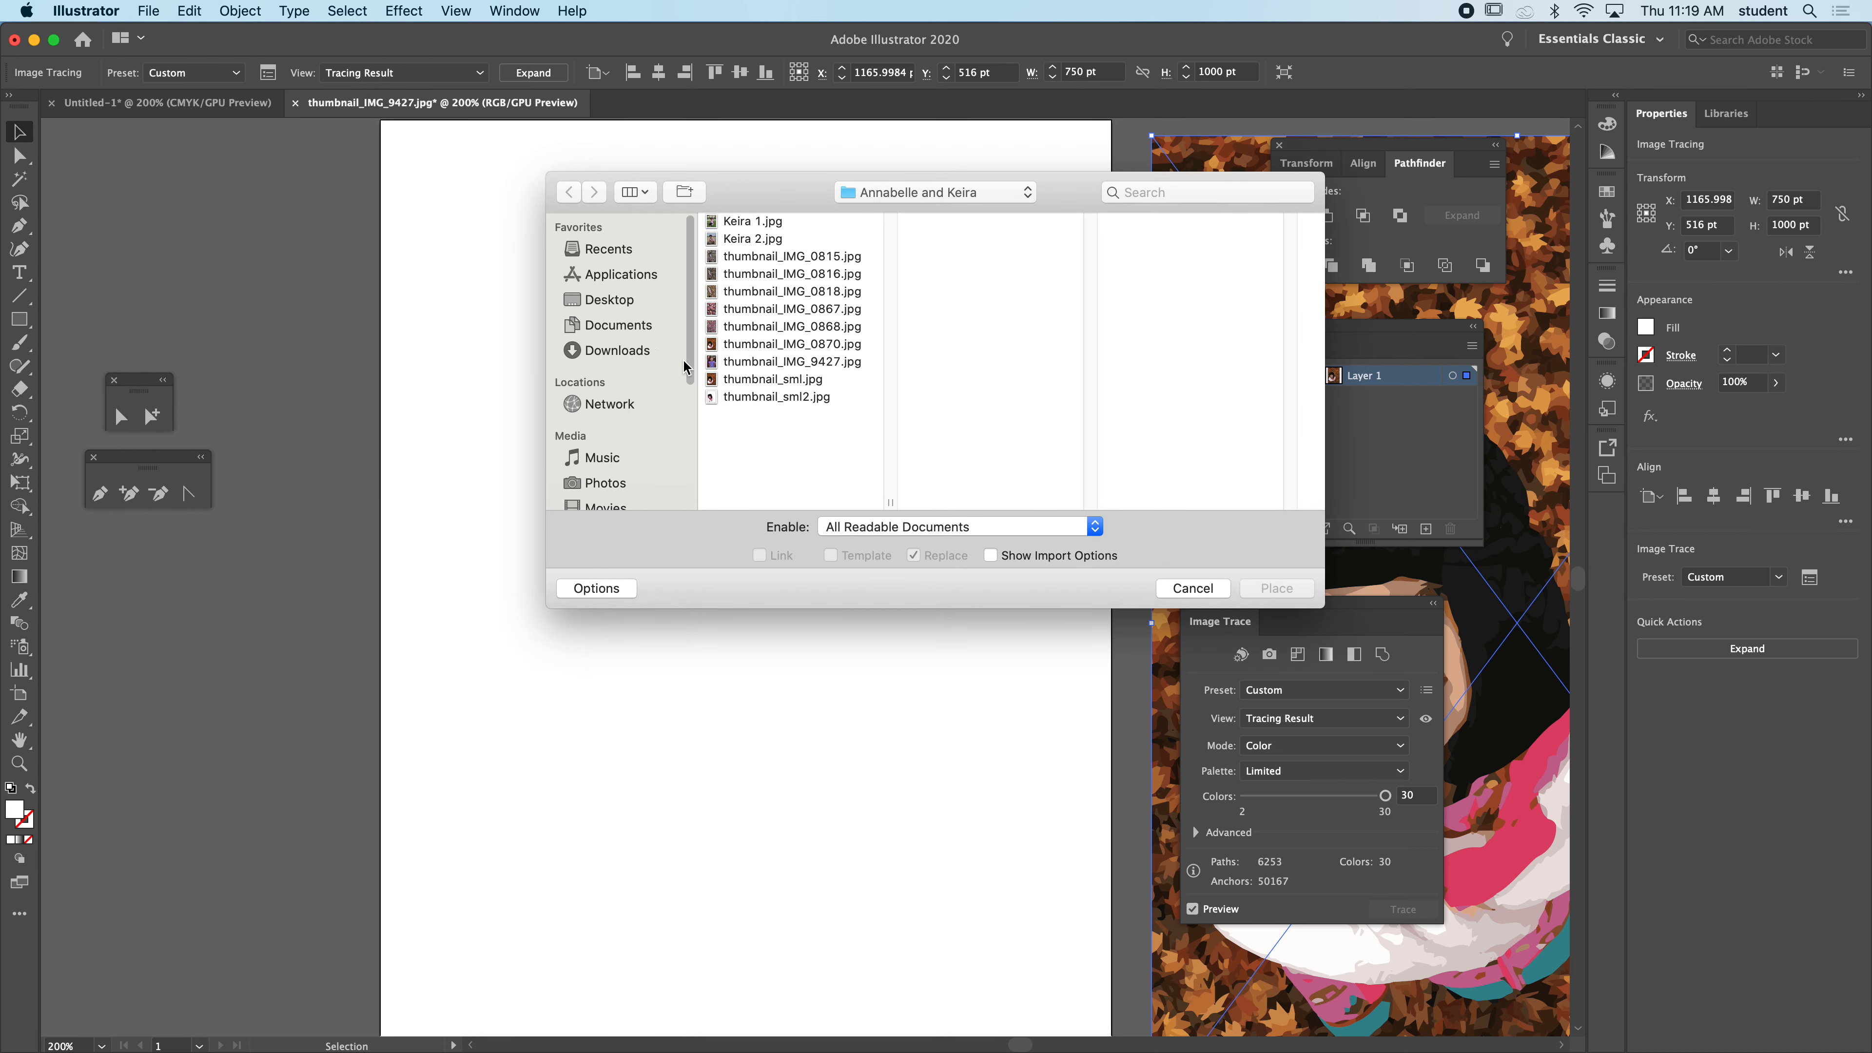
{"action": "left_click", "coordinate": [746, 398]}
{"action": "left_click", "coordinate": [1255, 590]}
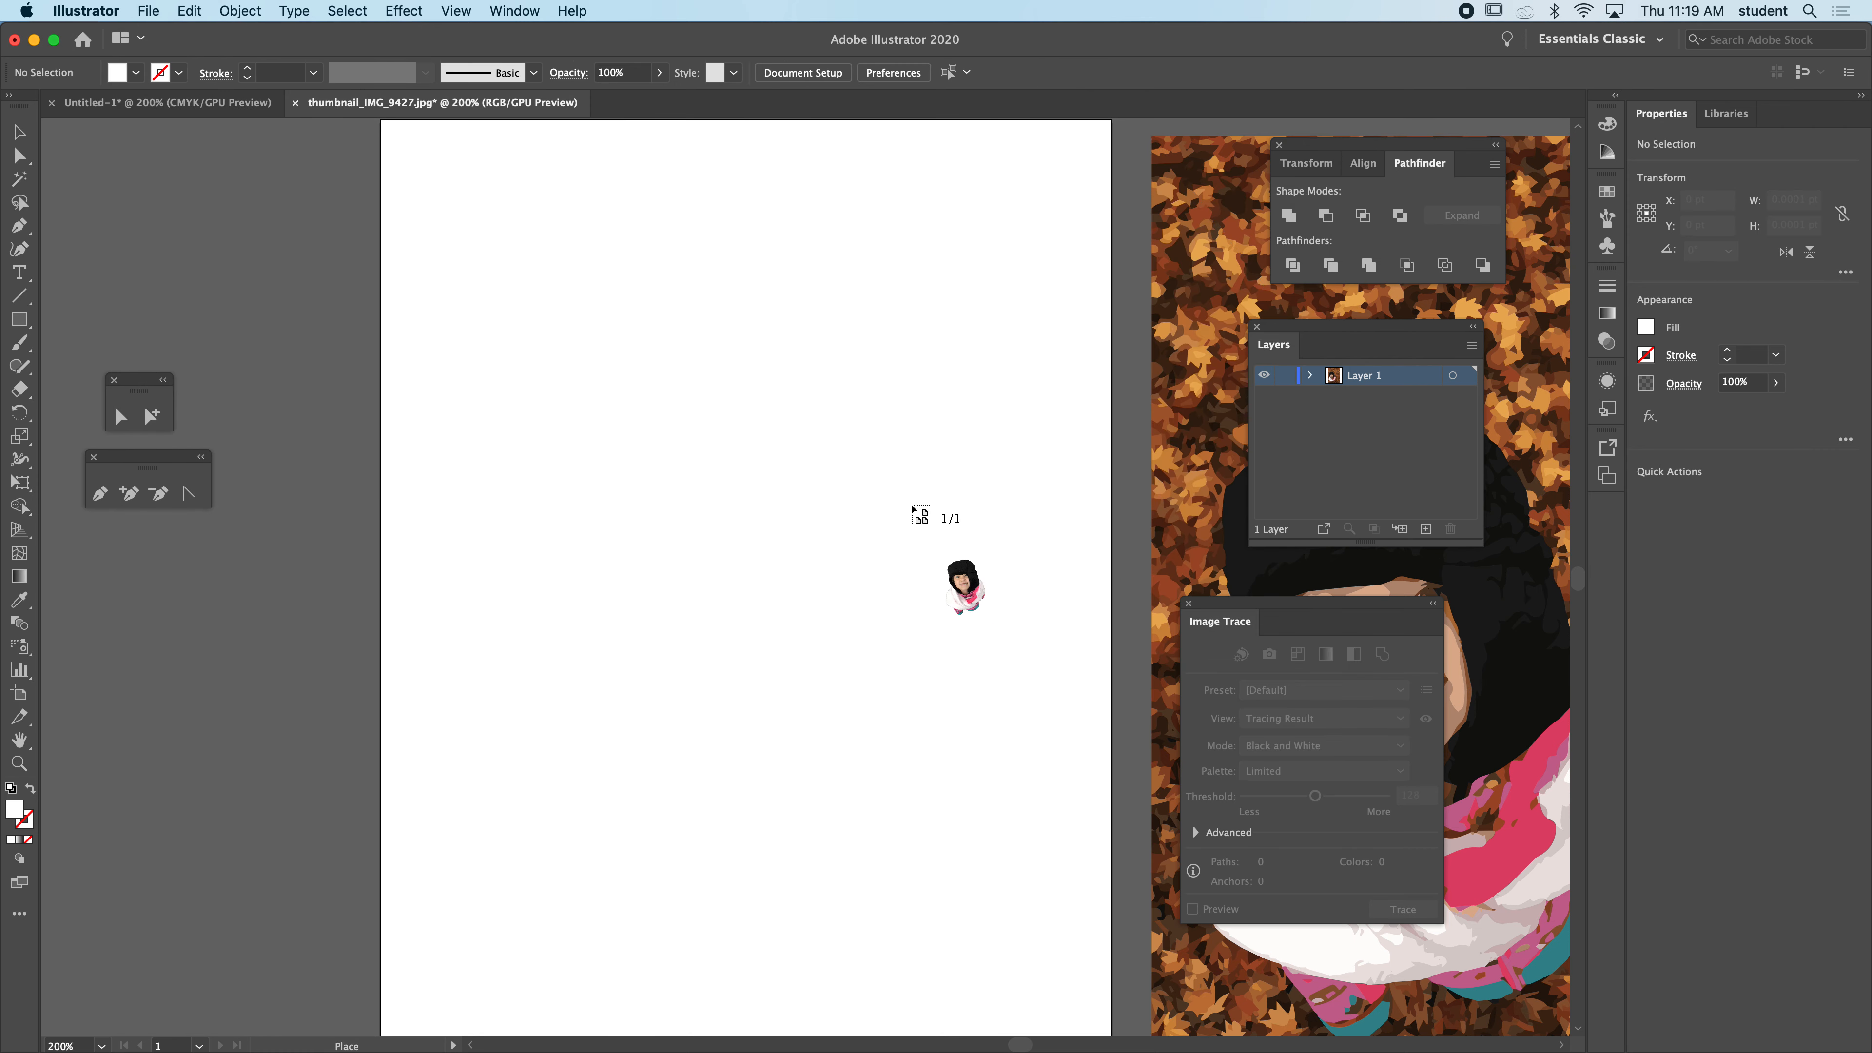
{"action": "left_click", "coordinate": [567, 505]}
{"action": "mouse_move", "coordinate": [798, 669]}
{"action": "left_mouse_down"}
{"action": "mouse_move", "coordinate": [693, 376]}
{"action": "mouse_move", "coordinate": [718, 356]}
{"action": "left_mouse_up"}
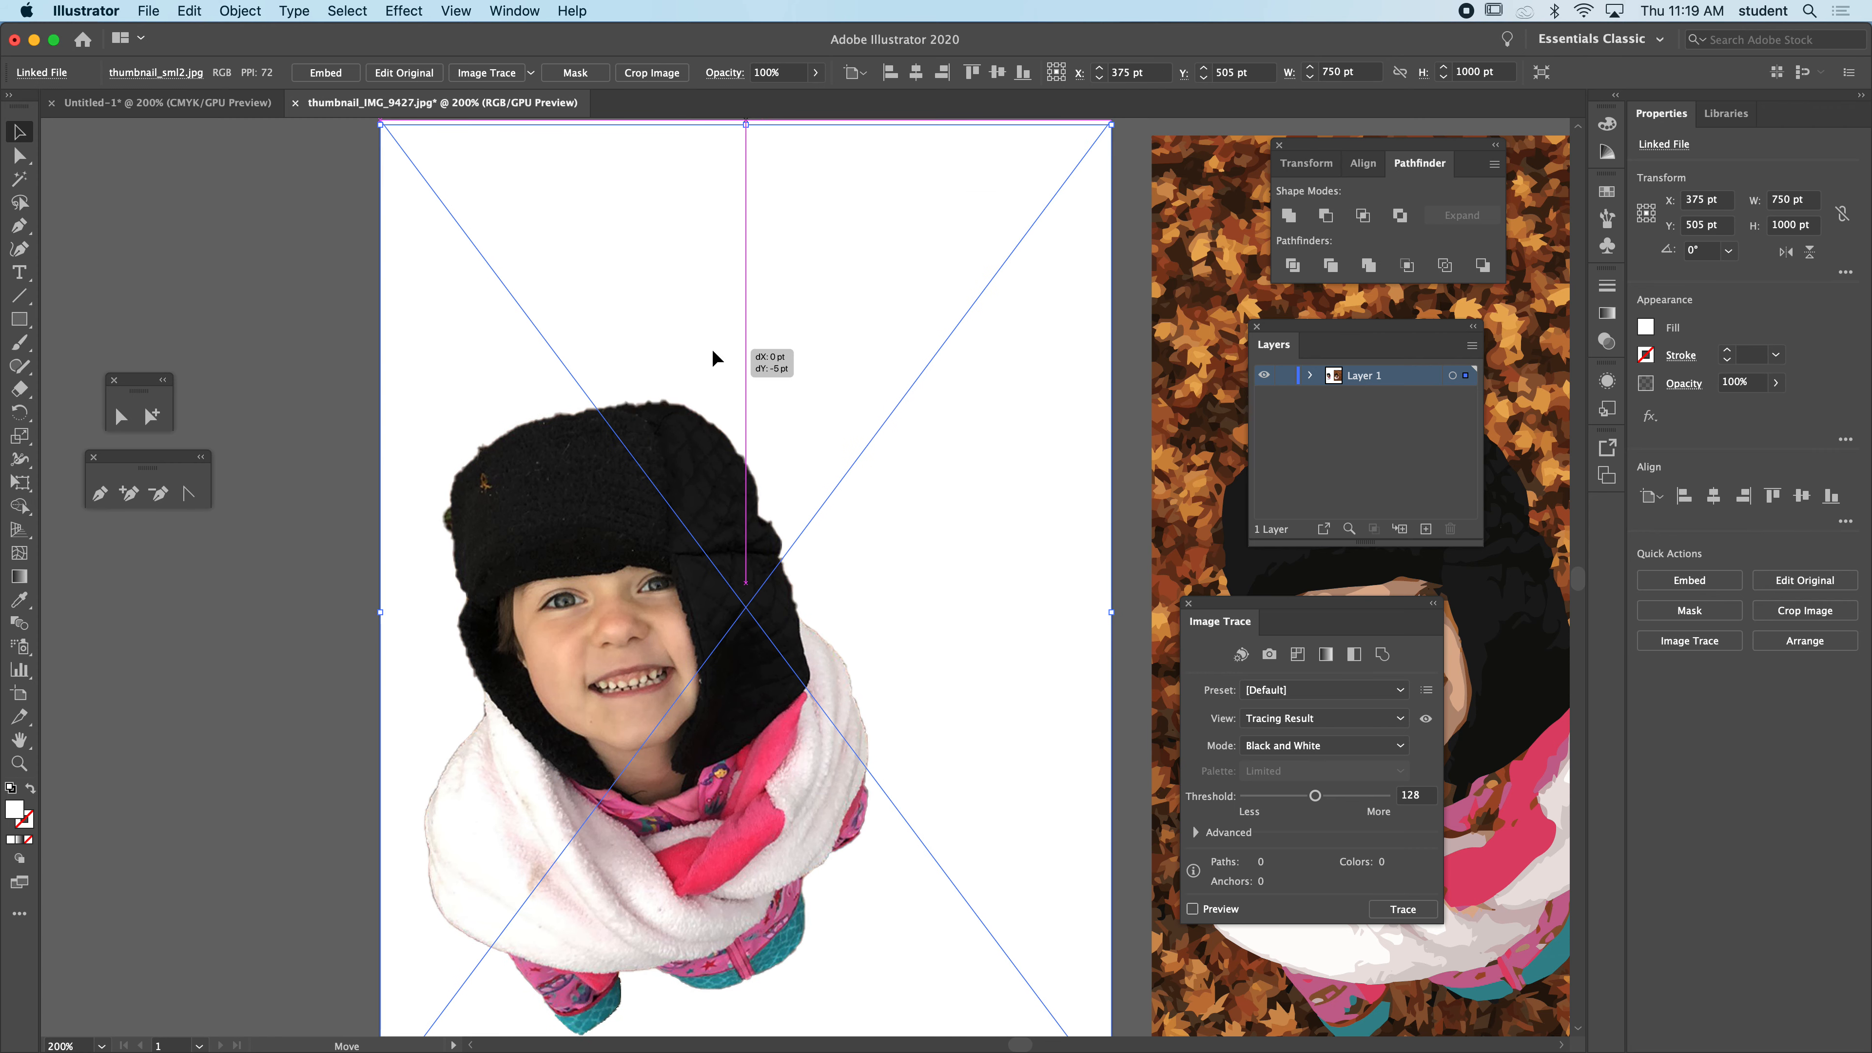
{"action": "left_click", "coordinate": [315, 380]}
{"action": "left_click", "coordinate": [682, 550]}
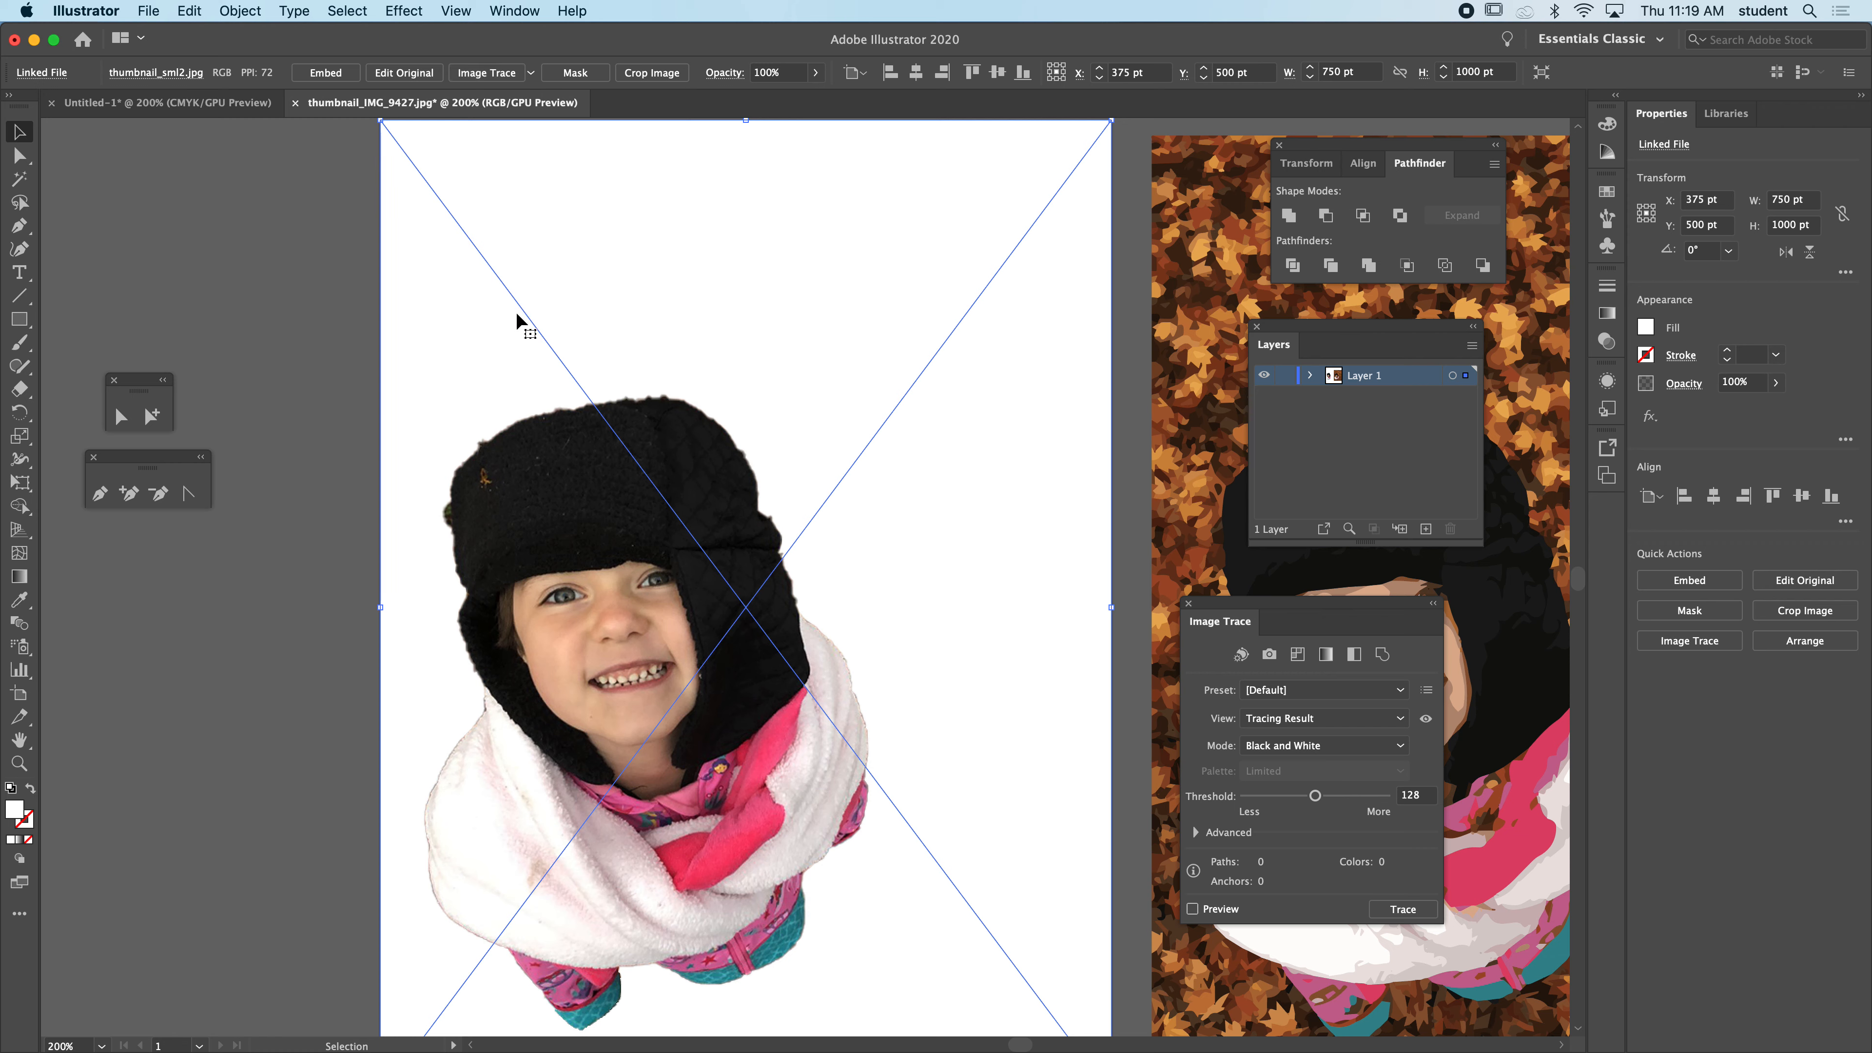
- Apply Image Trace to the placed photo of the girl and set the trace mode to Color
{"action": "left_click", "coordinate": [483, 78]}
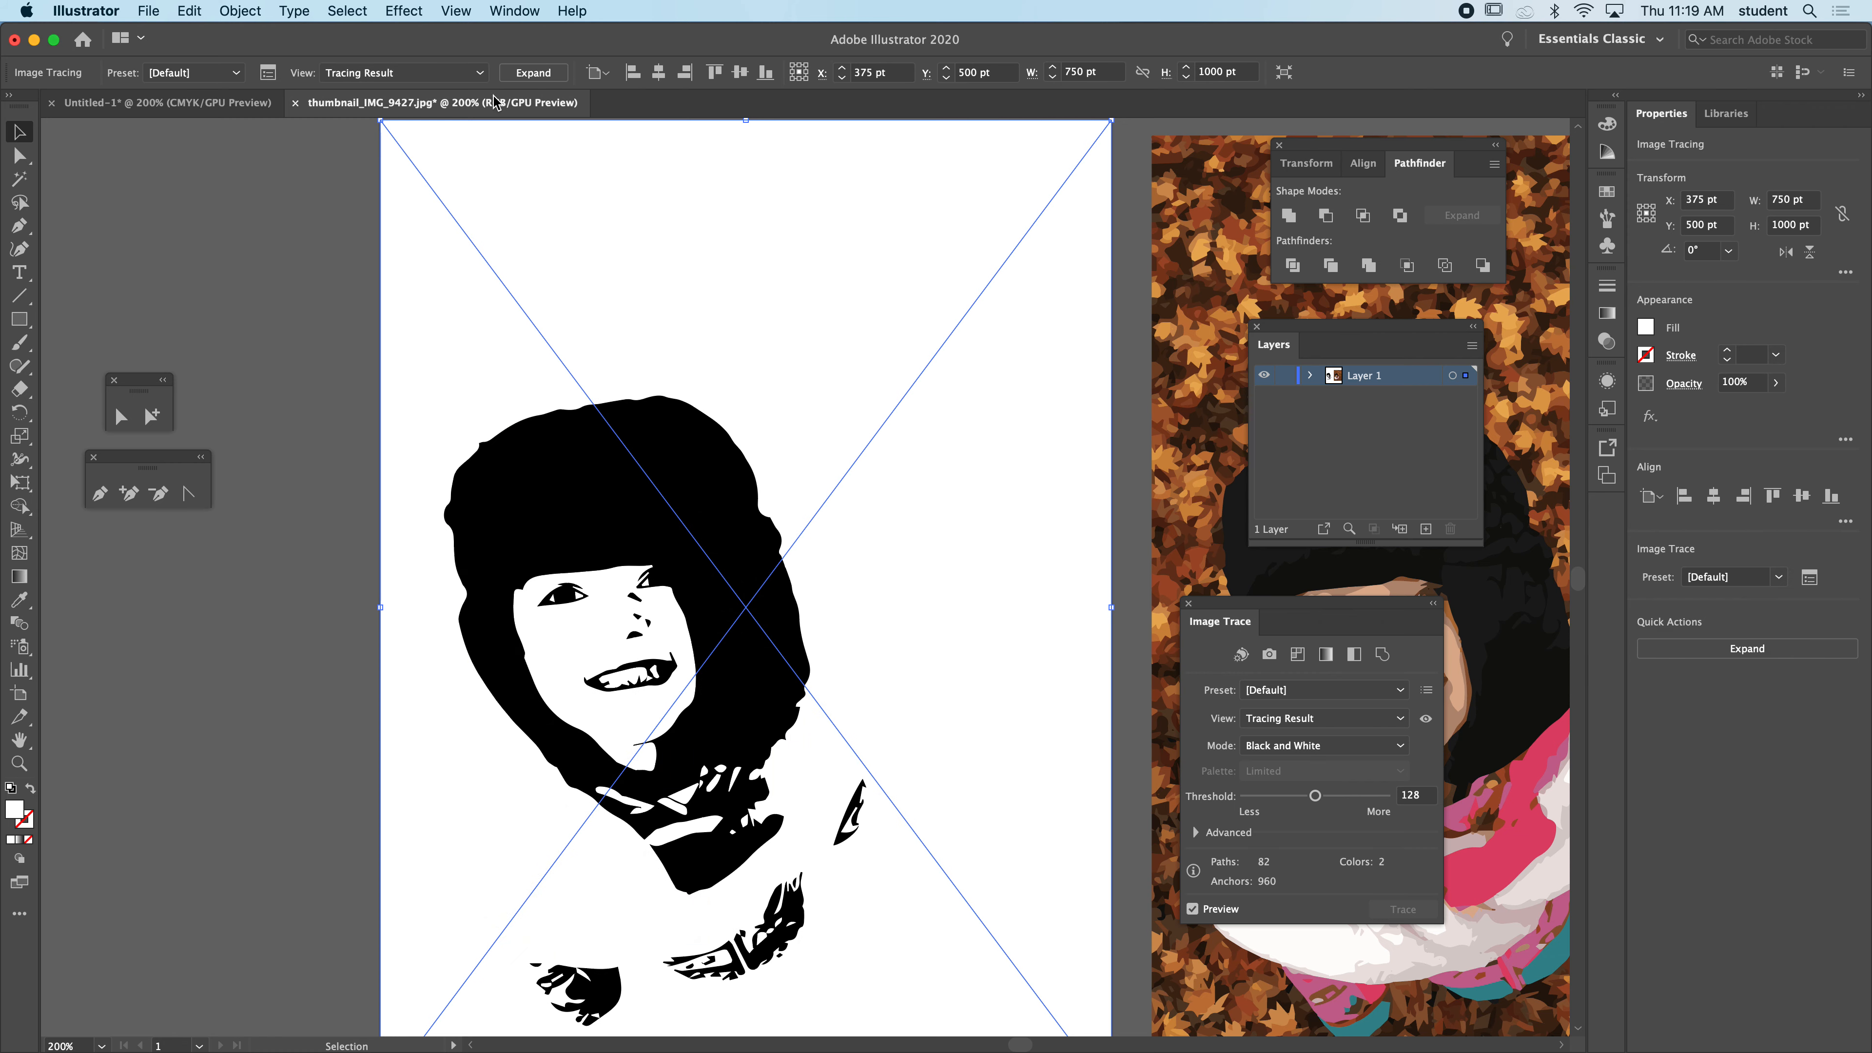
{"action": "left_click_drag", "start_coordinate": [1255, 598], "coordinate": [1239, 580]}
{"action": "left_click", "coordinate": [1304, 724]}
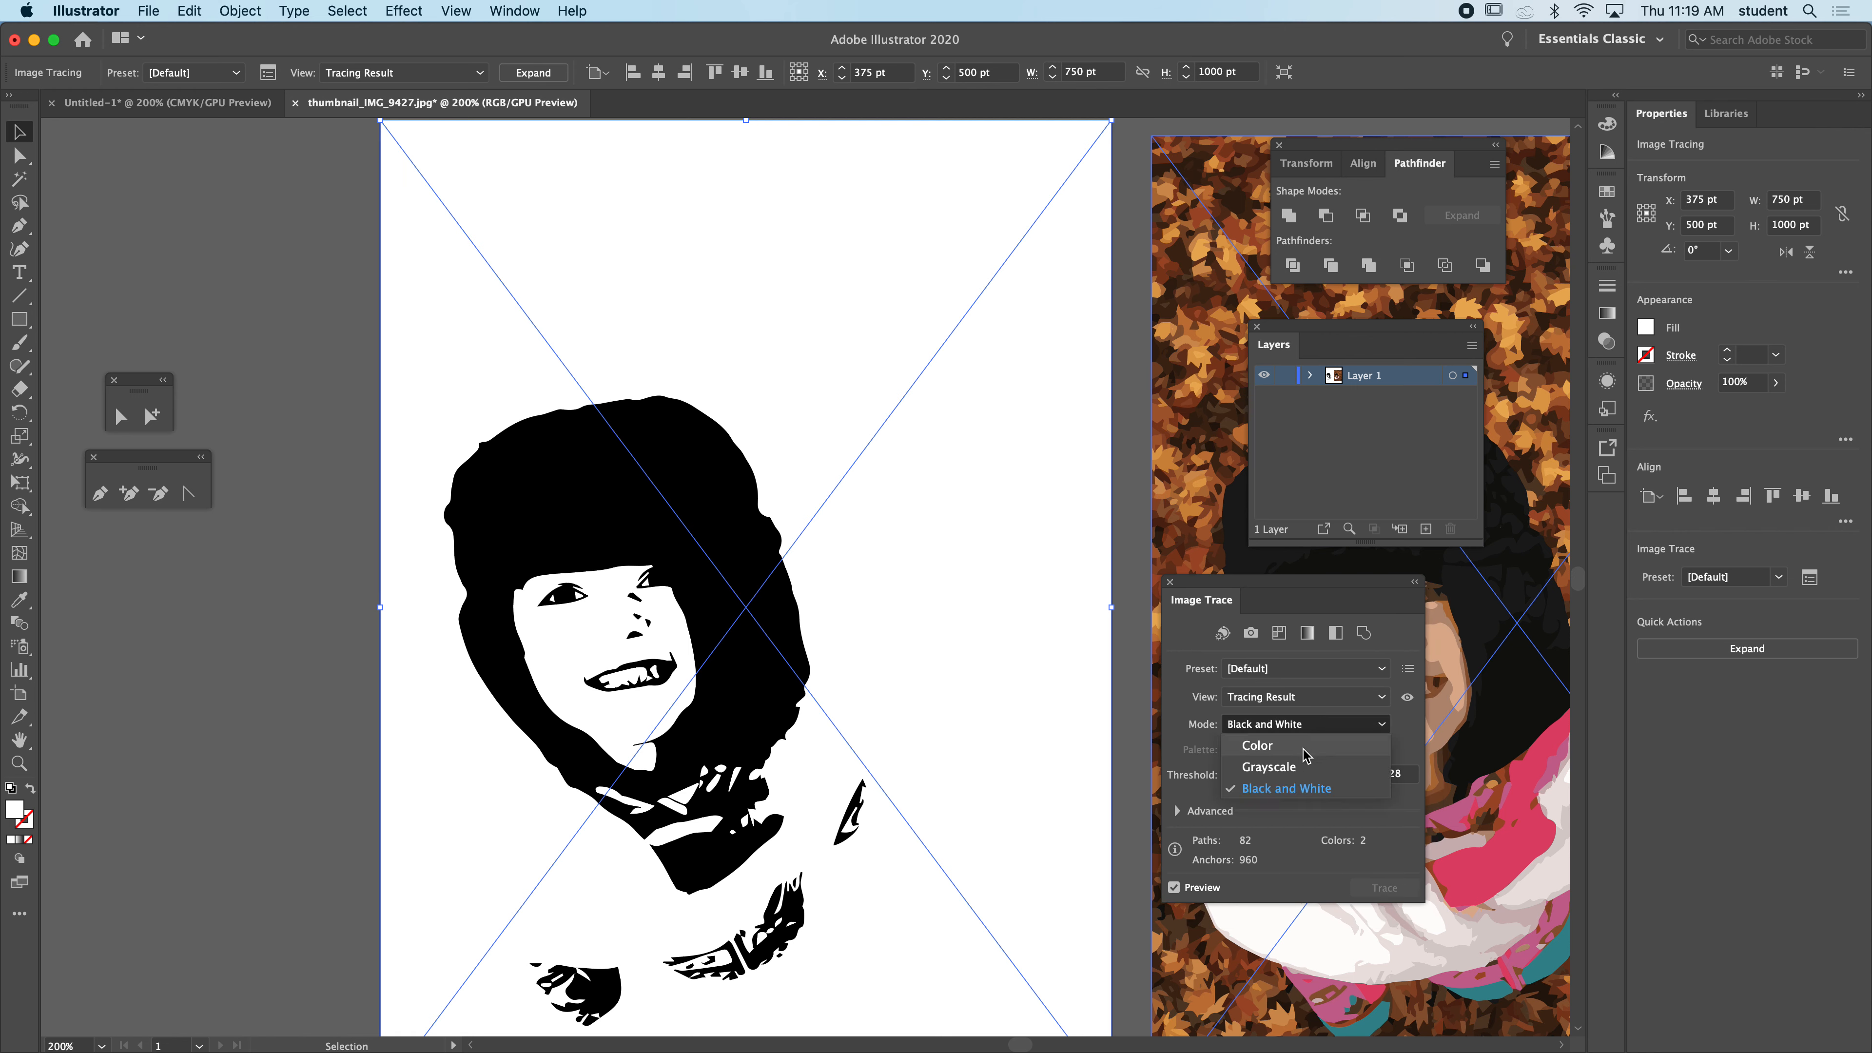
{"action": "left_click", "coordinate": [1257, 745]}
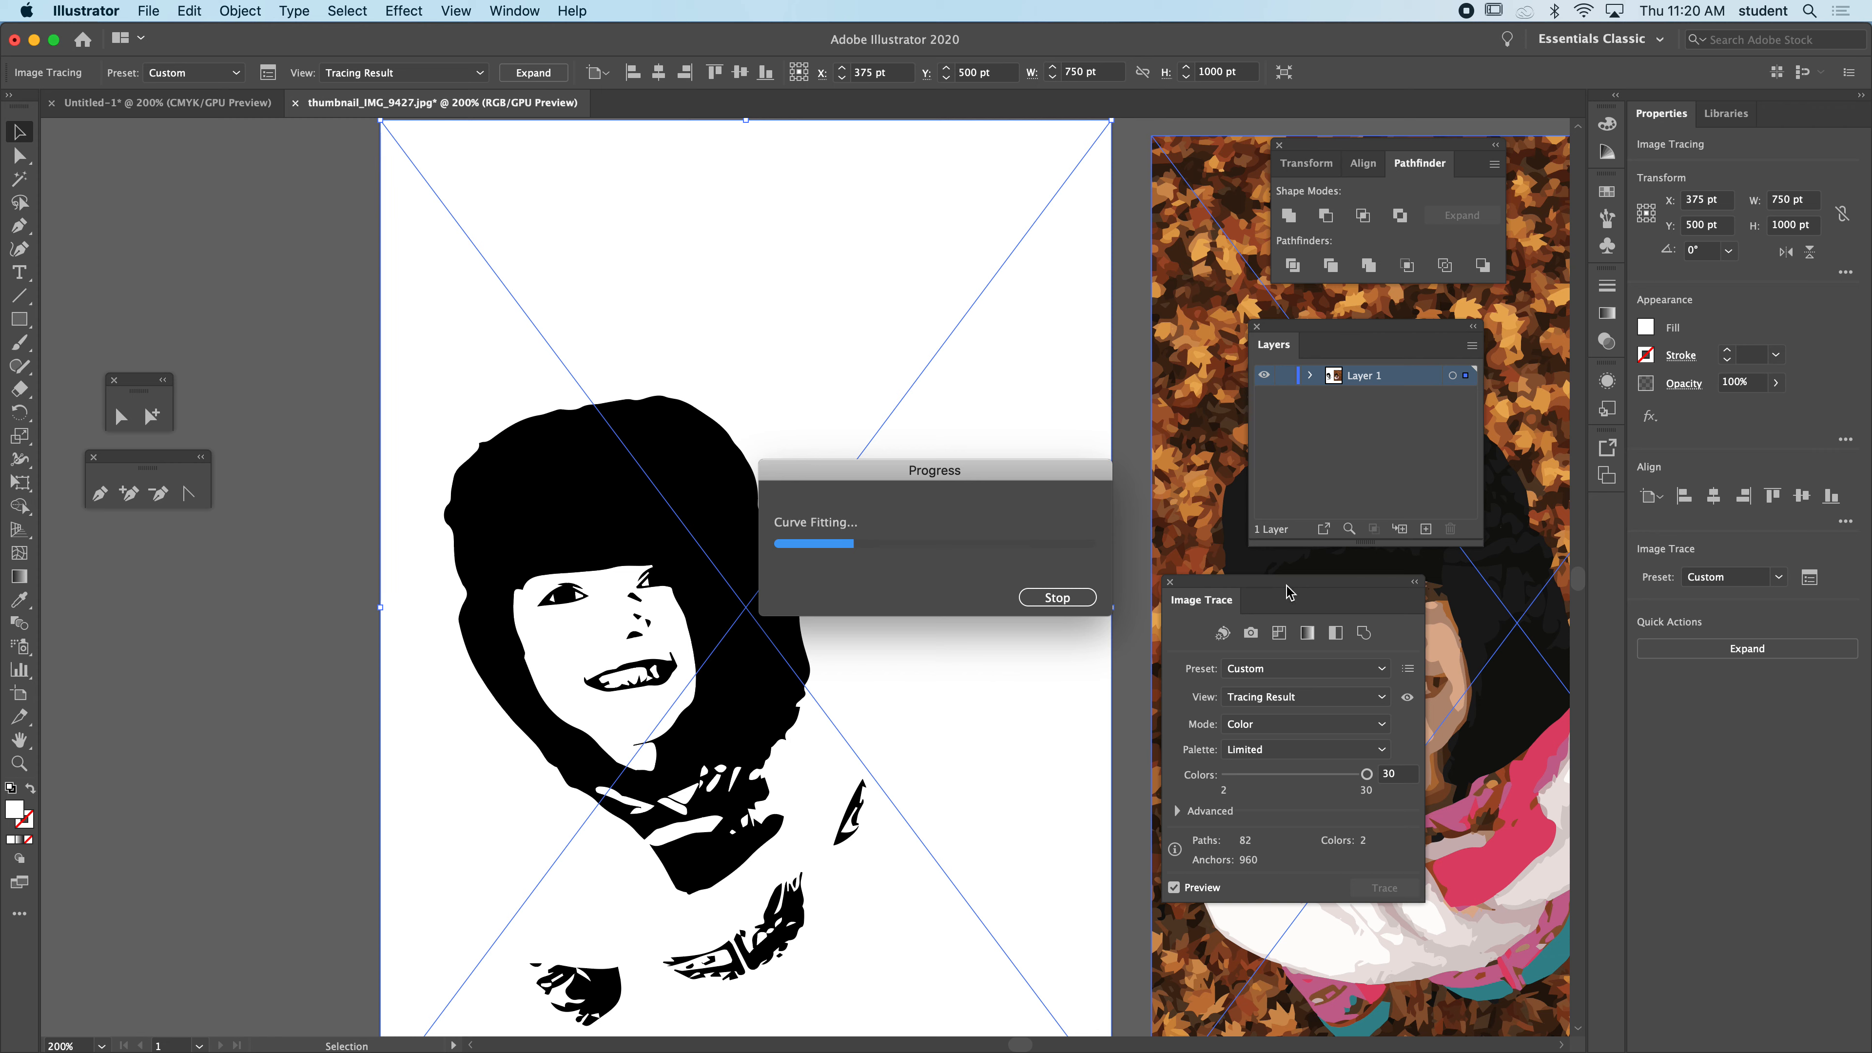
{"action": "left_click_drag", "start_coordinate": [1288, 592], "coordinate": [177, 625]}
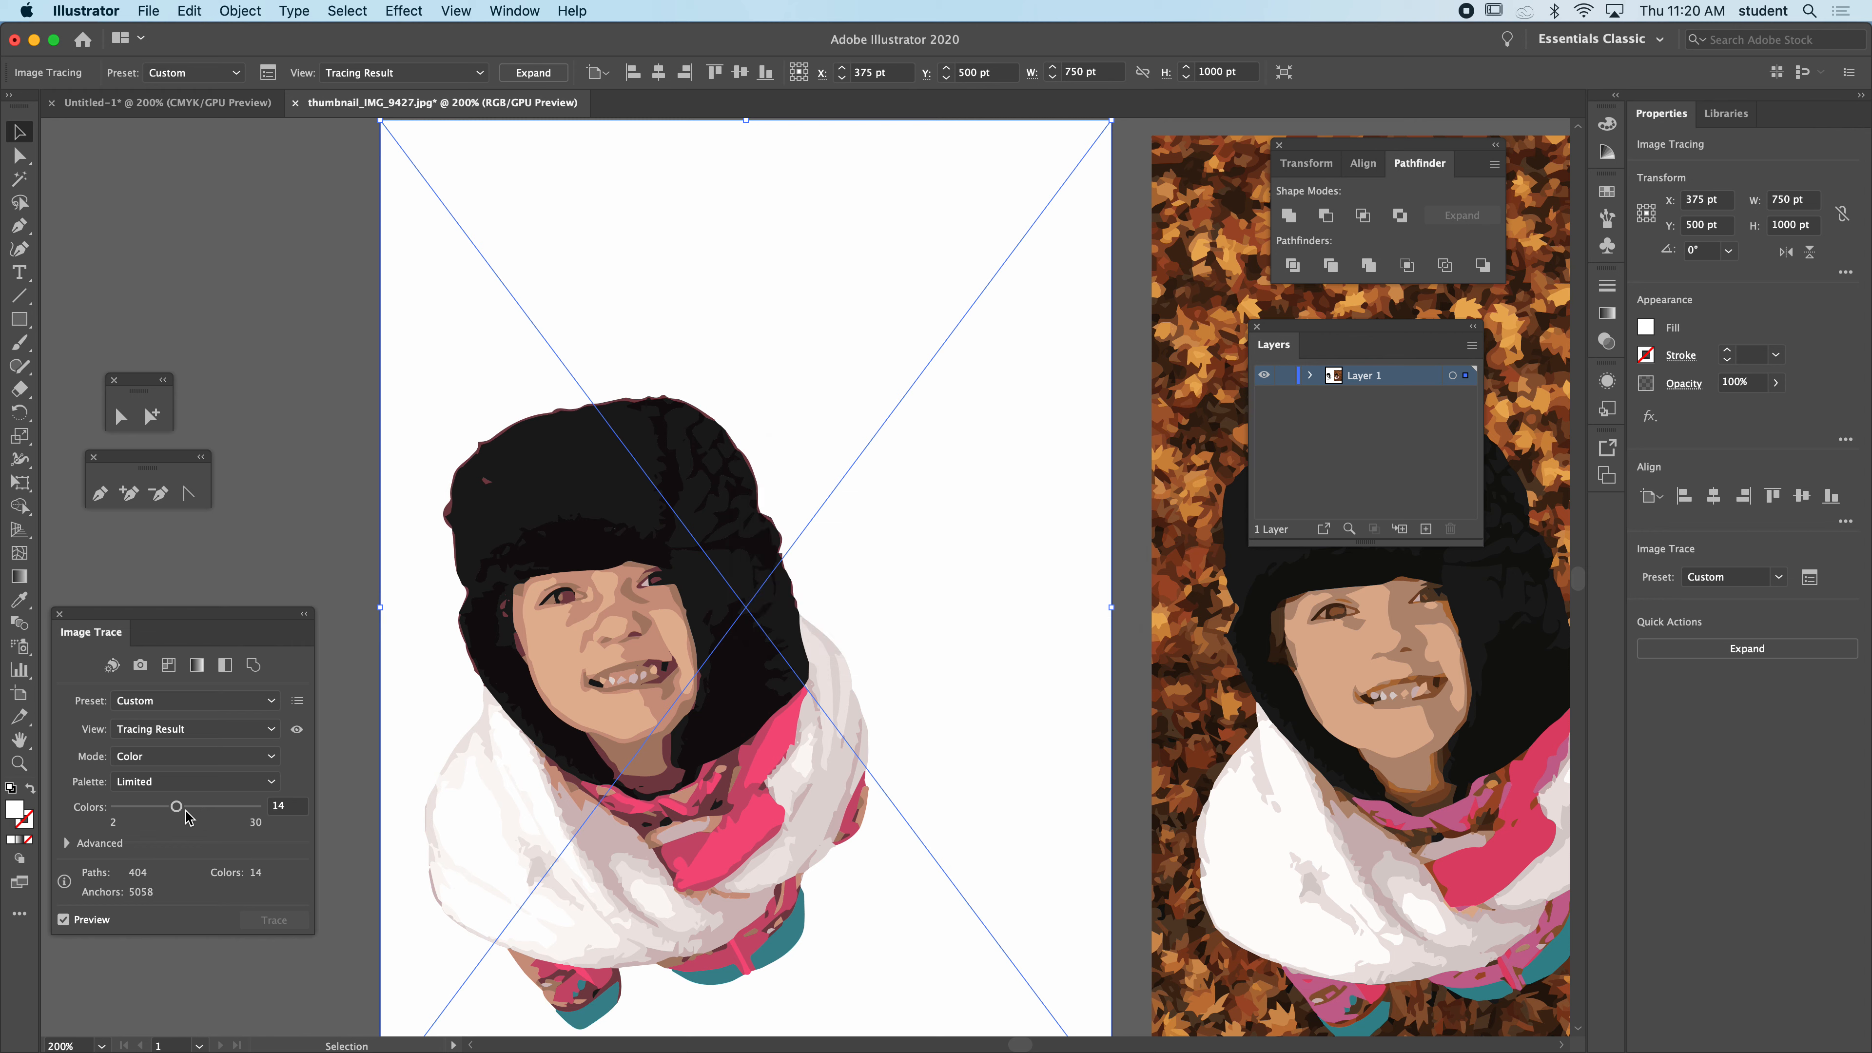
- Try 18 and 15 colors for the girl's trace and move the traced image slightly up on the artboard
{"action": "left_click_drag", "start_coordinate": [177, 806], "coordinate": [199, 803]}
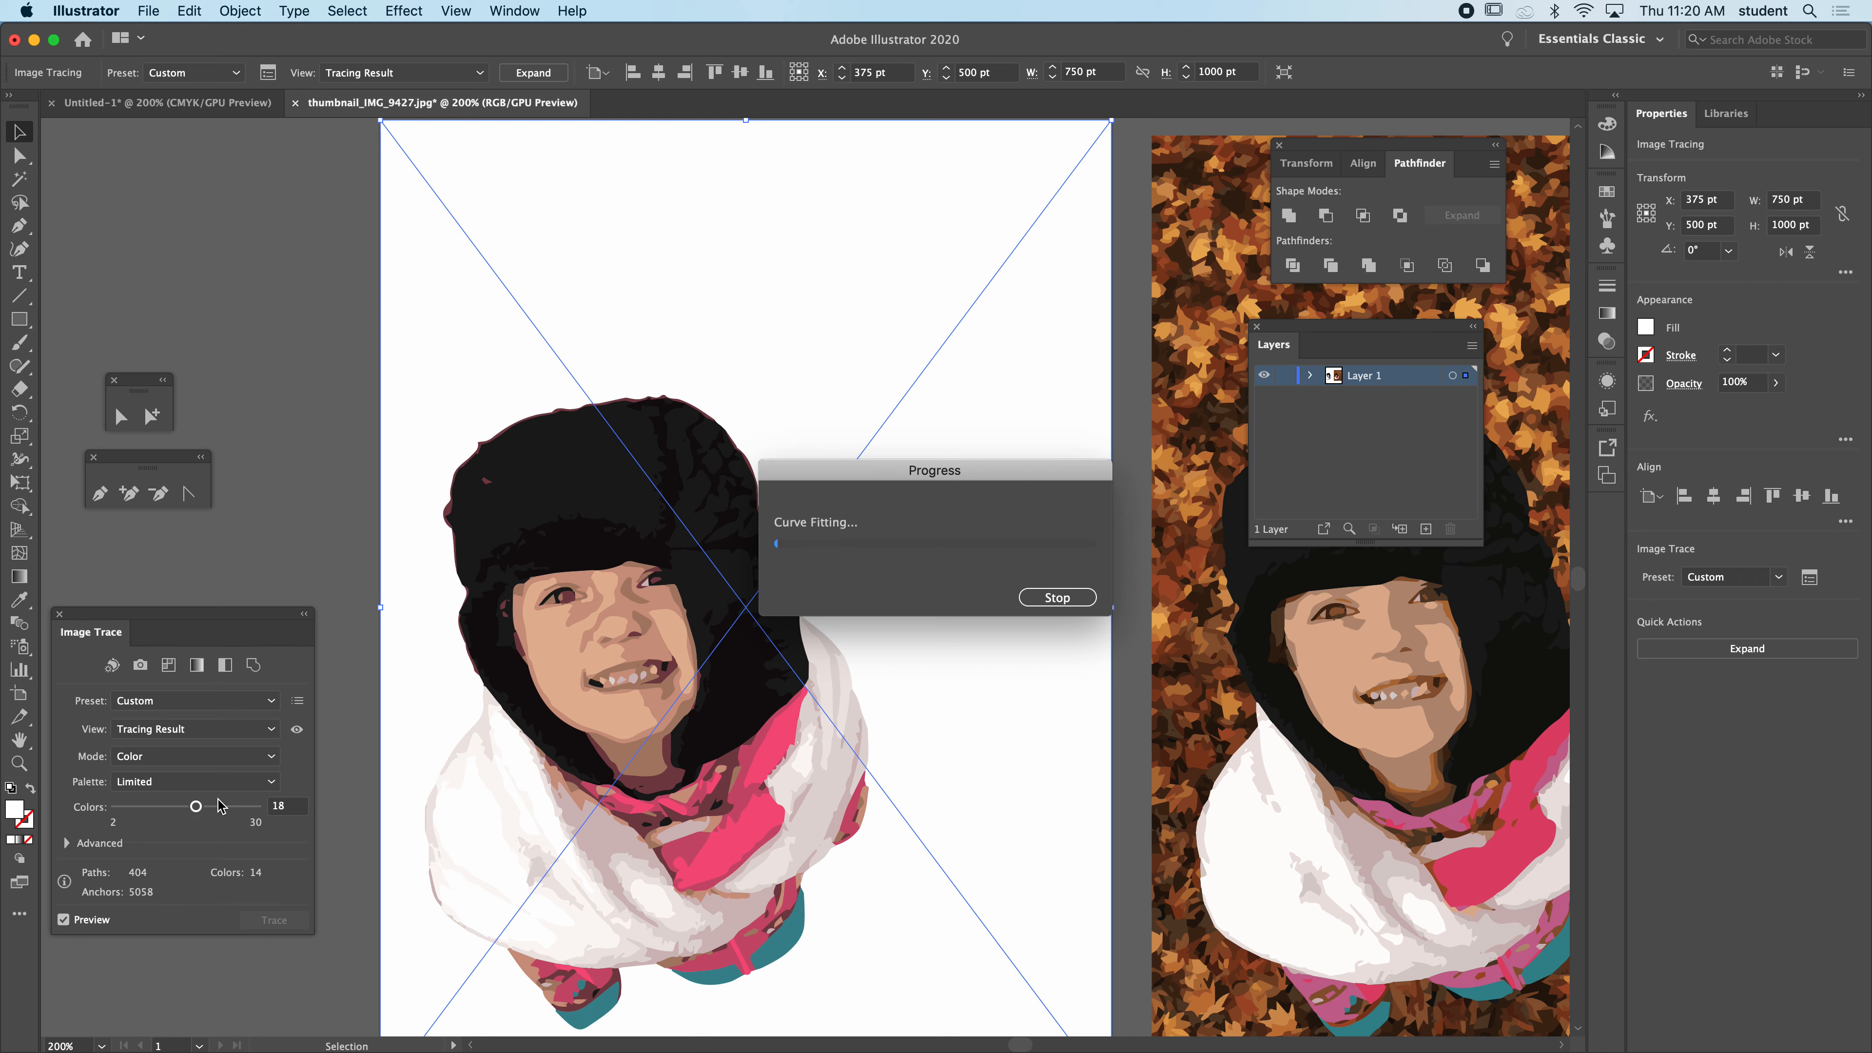
{"action": "left_click", "coordinate": [180, 806]}
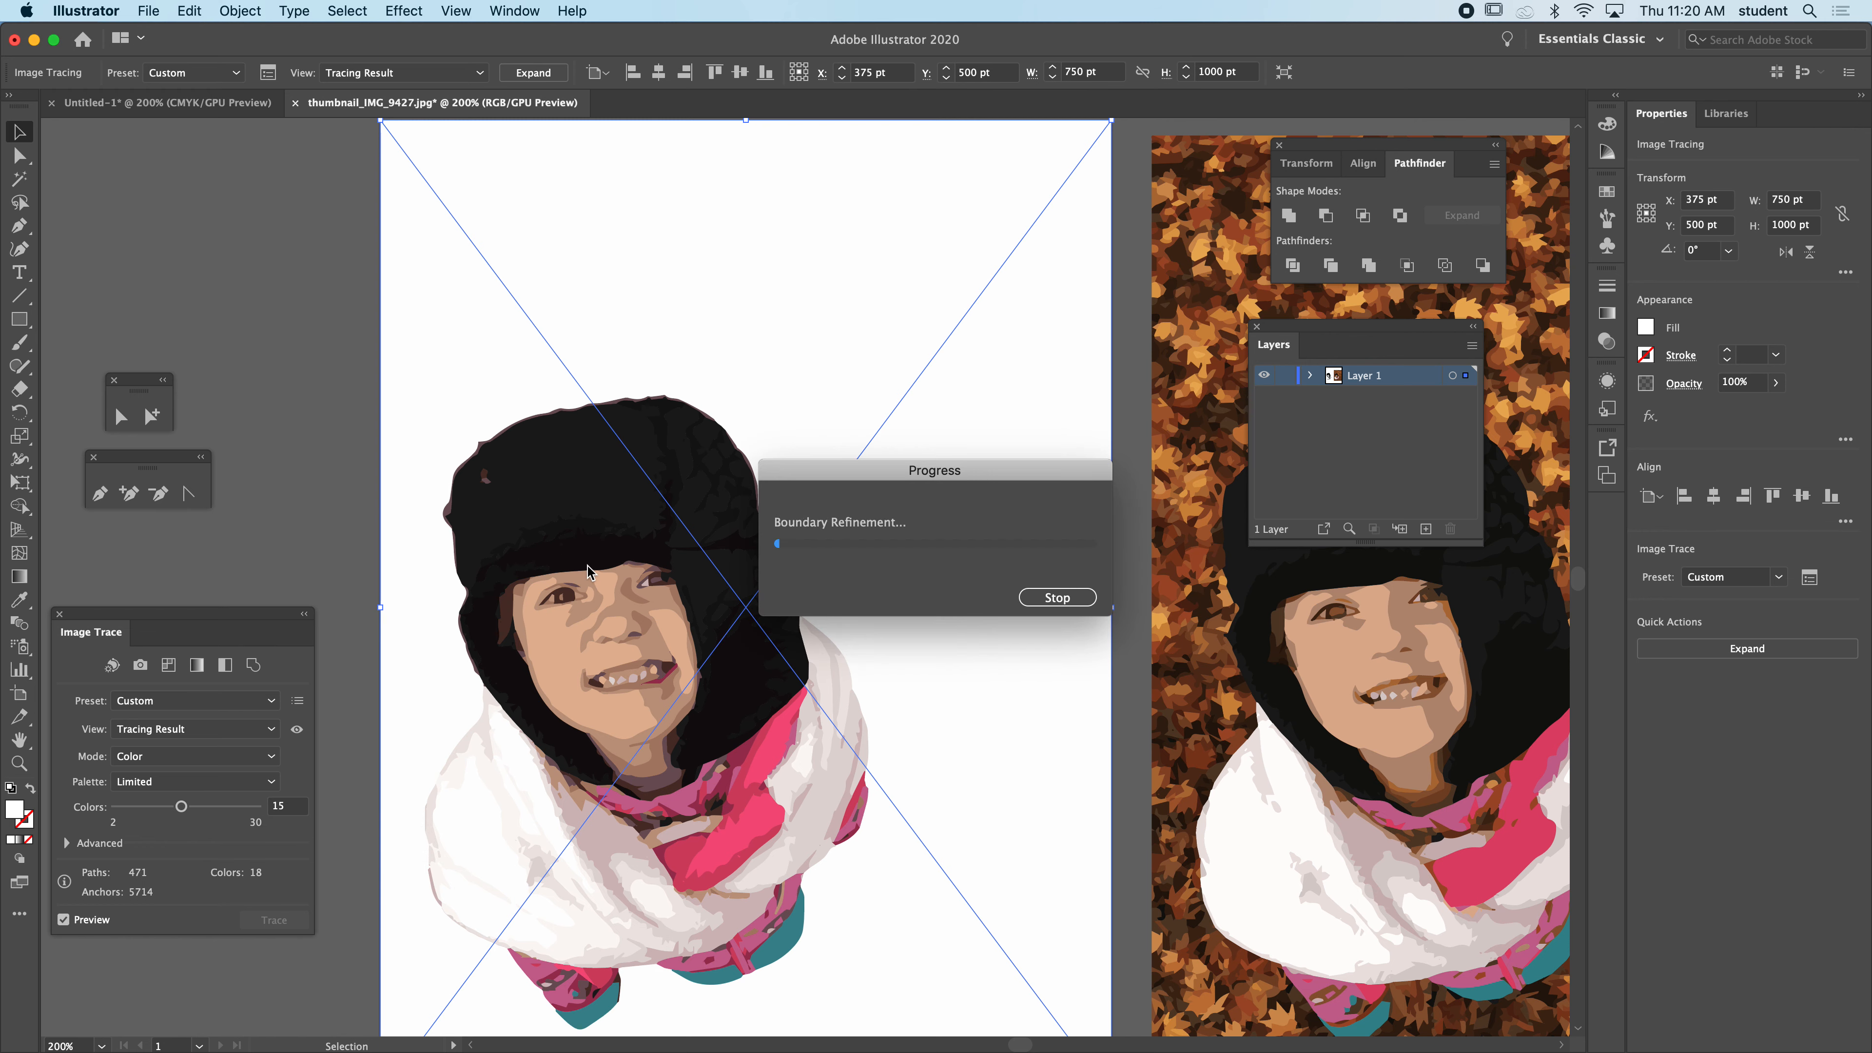
{"action": "mouse_move", "coordinate": [586, 568]}
{"action": "left_mouse_down"}
{"action": "mouse_move", "coordinate": [400, 433]}
{"action": "mouse_move", "coordinate": [595, 520]}
{"action": "mouse_move", "coordinate": [716, 524]}
{"action": "left_mouse_up"}
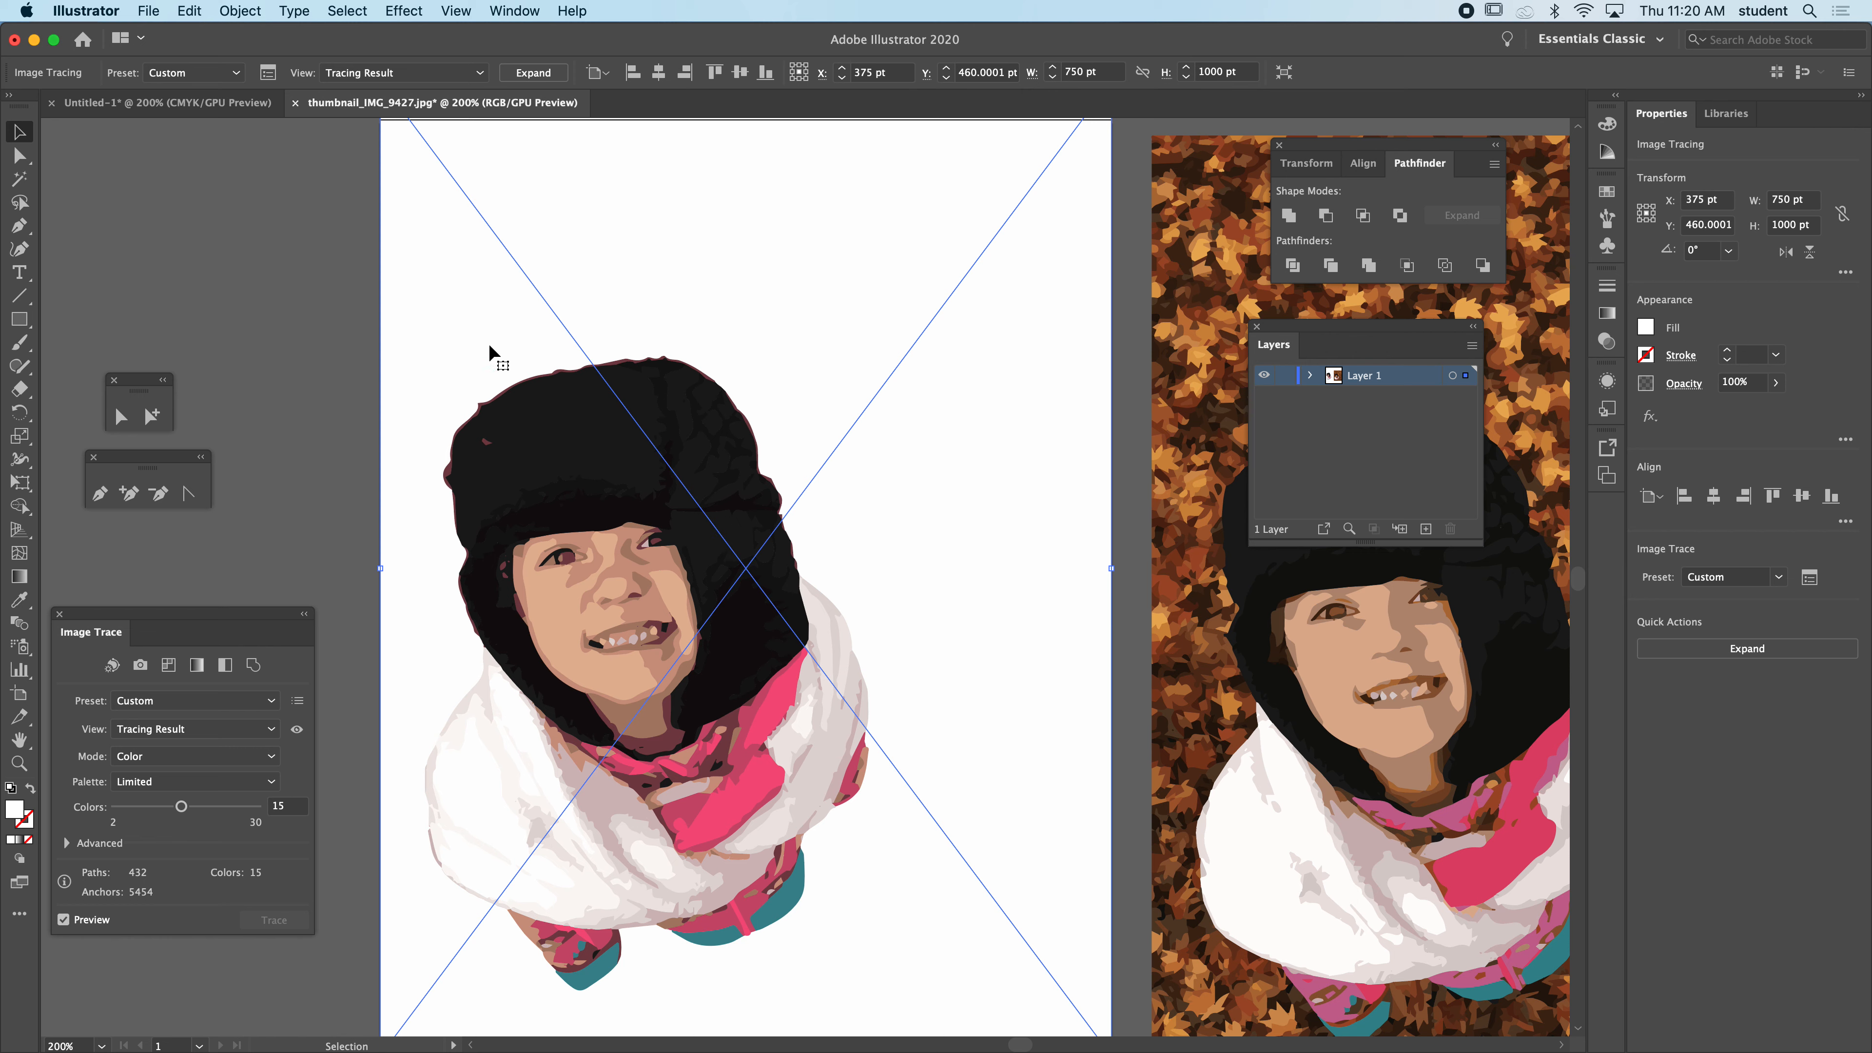
- Set the trace to 30 colors and its advanced Corners value to 51%
{"action": "double_click", "coordinate": [617, 488]}
{"action": "left_click_drag", "start_coordinate": [216, 627], "coordinate": [264, 560]}
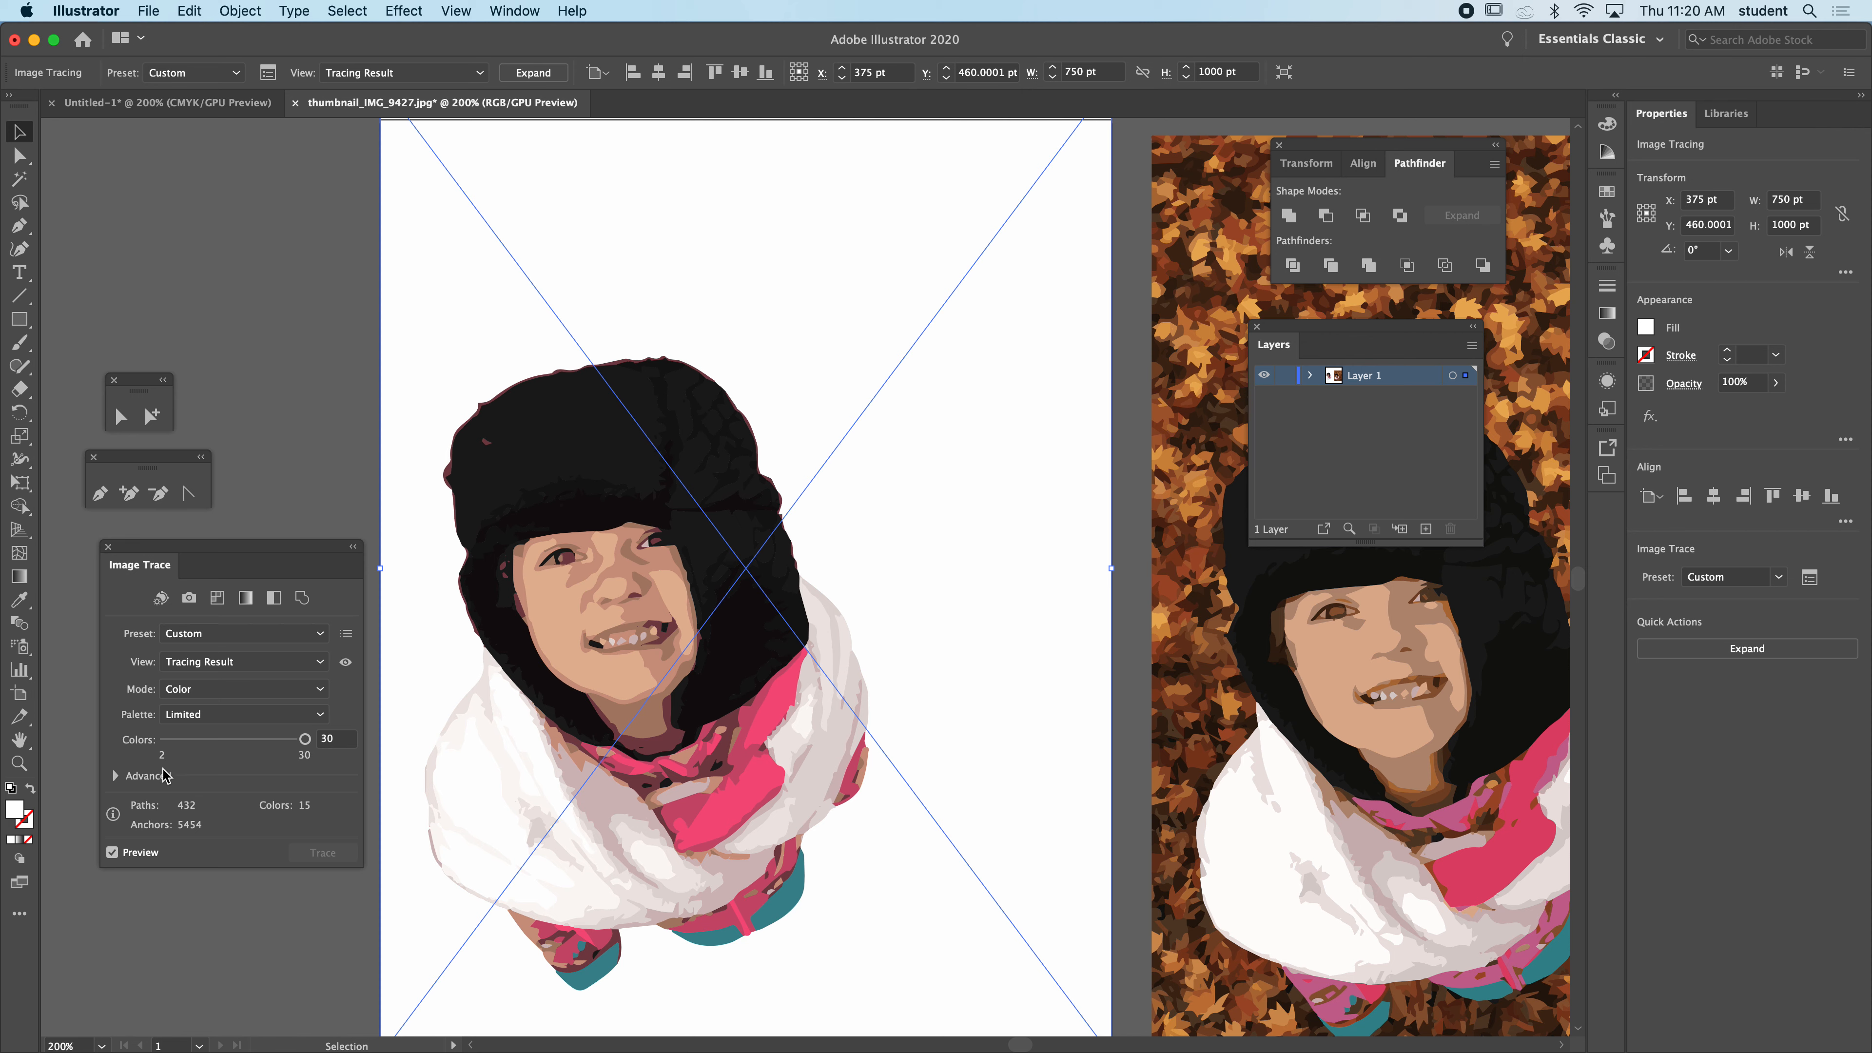
{"action": "left_click", "coordinate": [116, 775]}
{"action": "left_click", "coordinate": [114, 777]}
{"action": "left_click", "coordinate": [114, 777]}
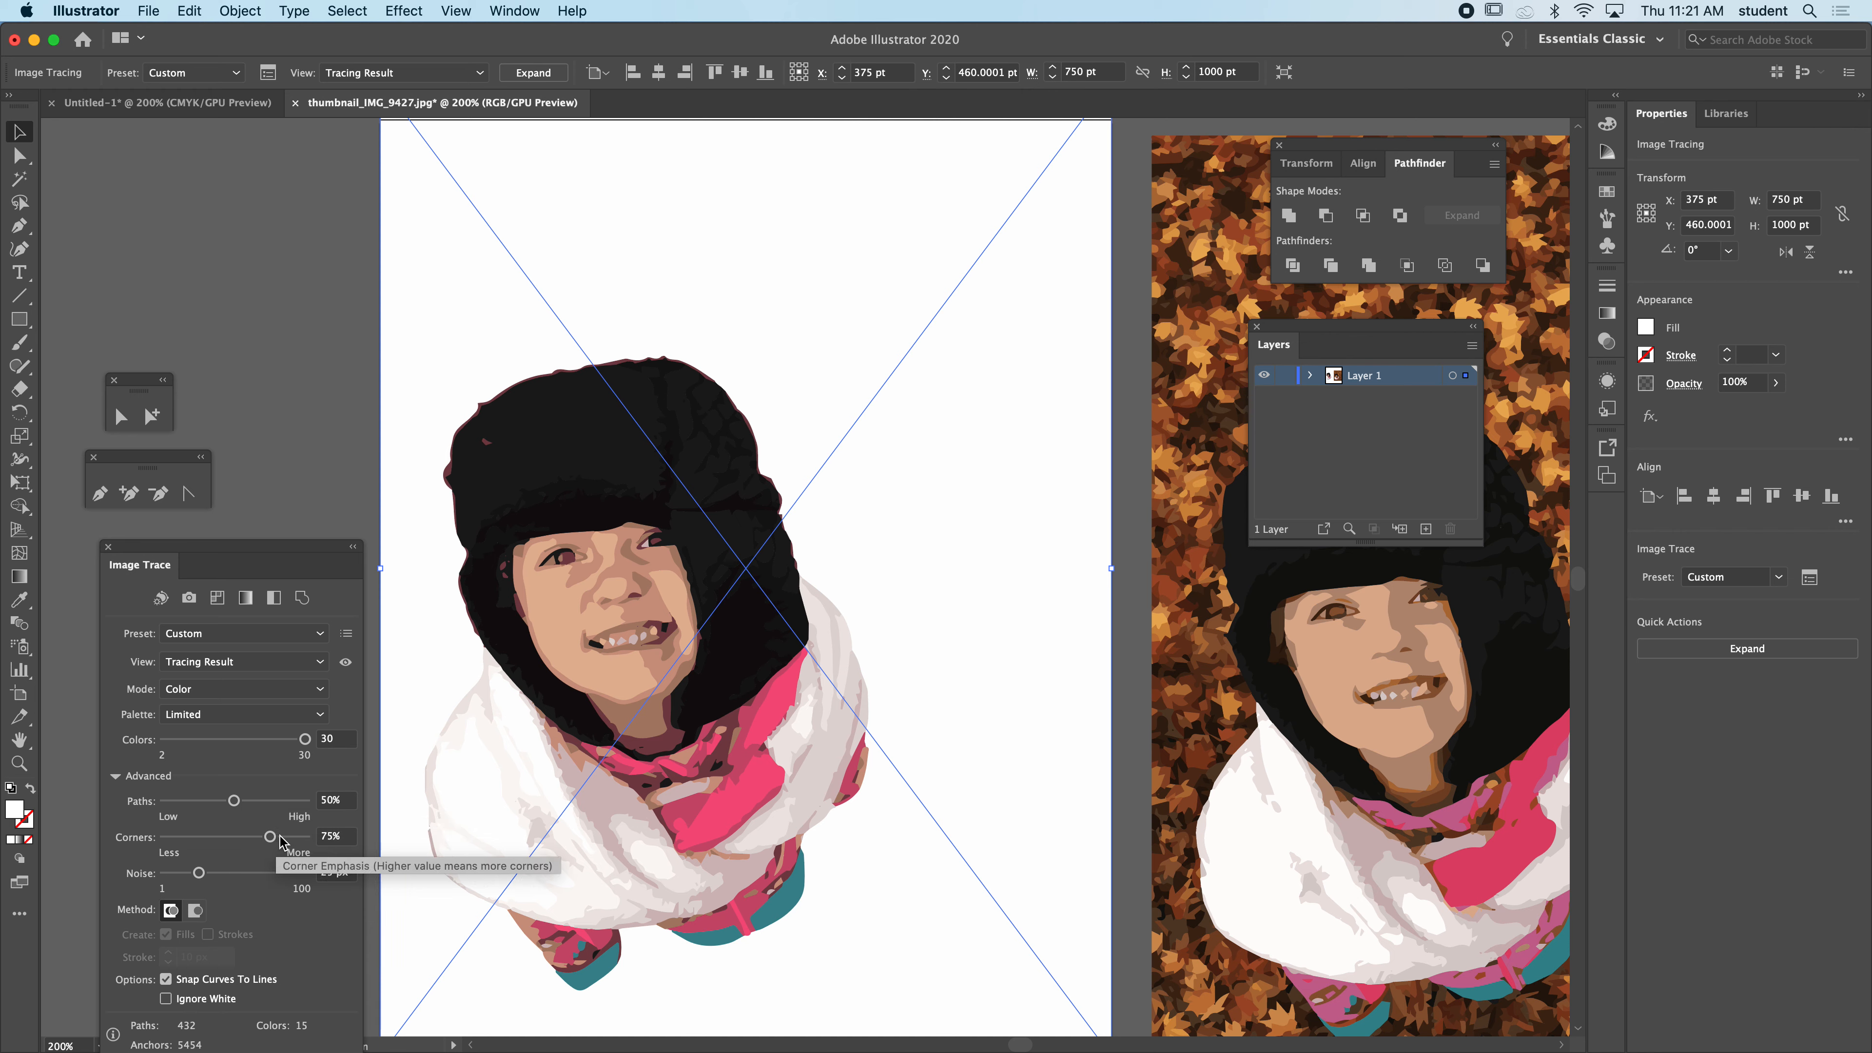
{"action": "left_click_drag", "start_coordinate": [270, 837], "coordinate": [201, 847]}
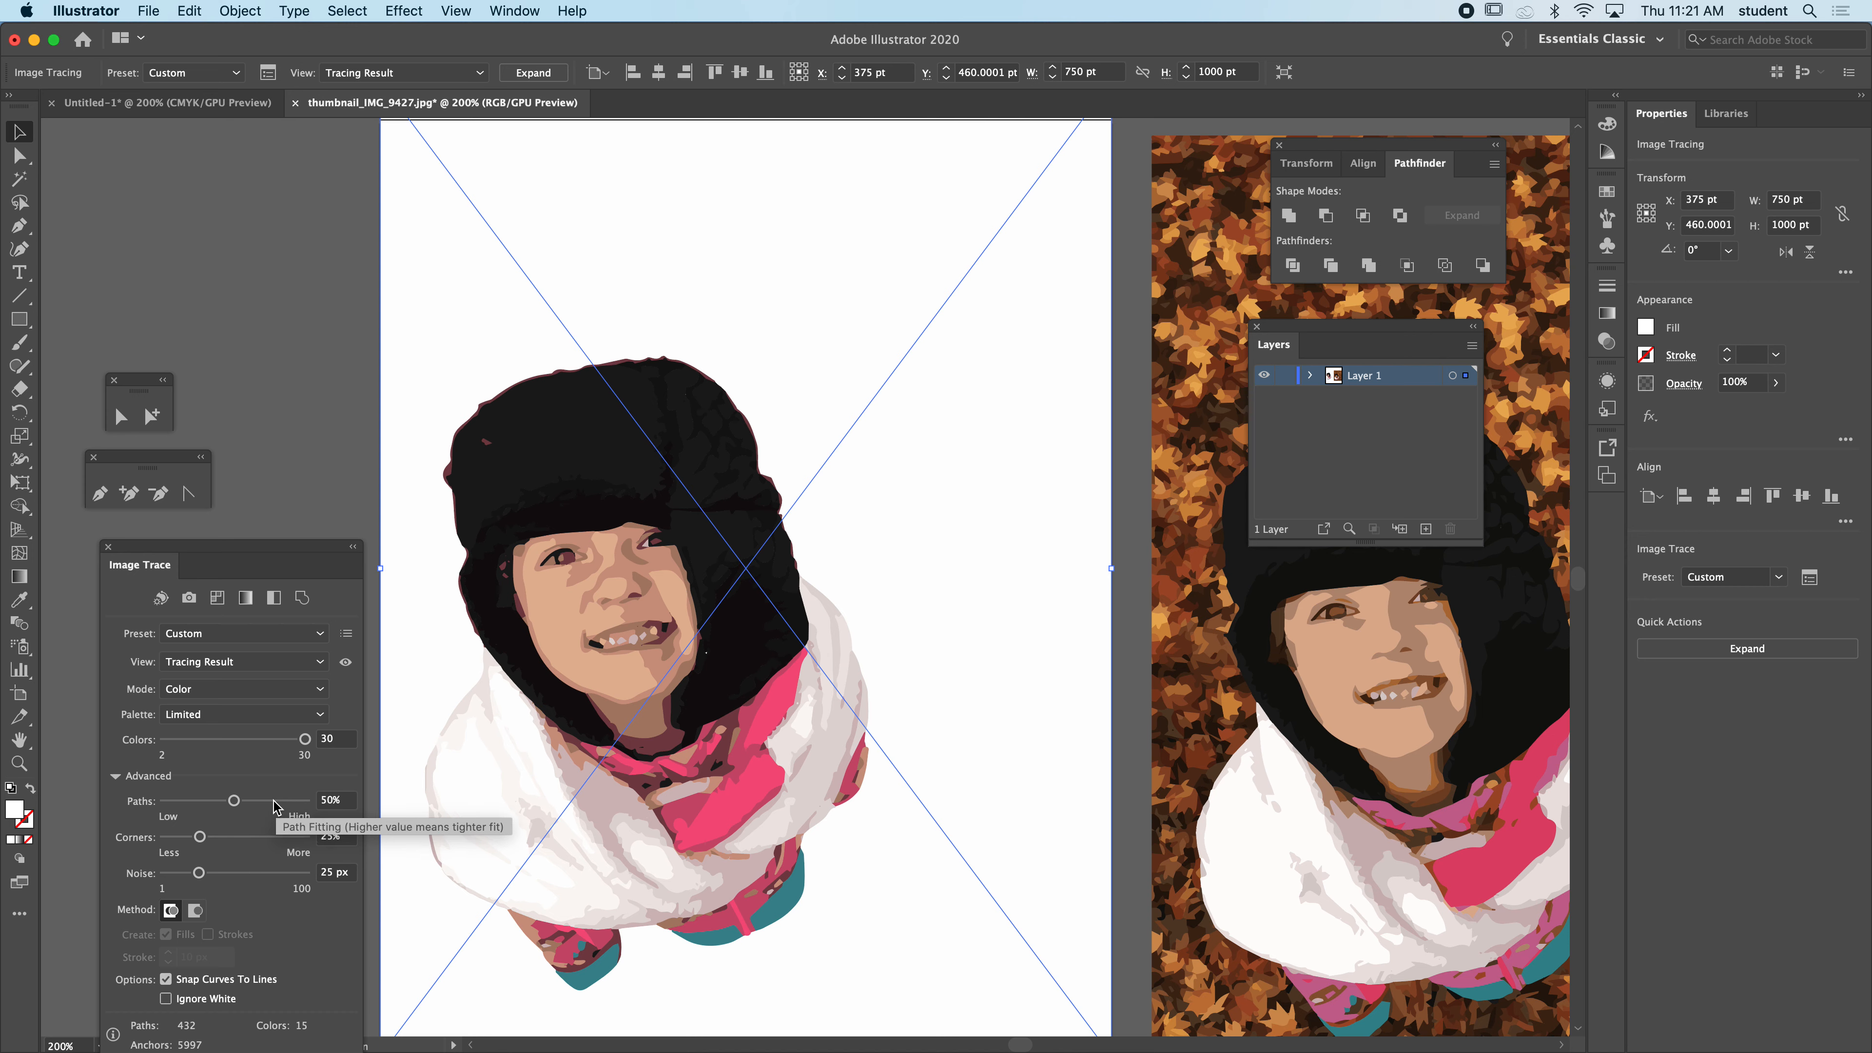
{"action": "left_click", "coordinate": [236, 837]}
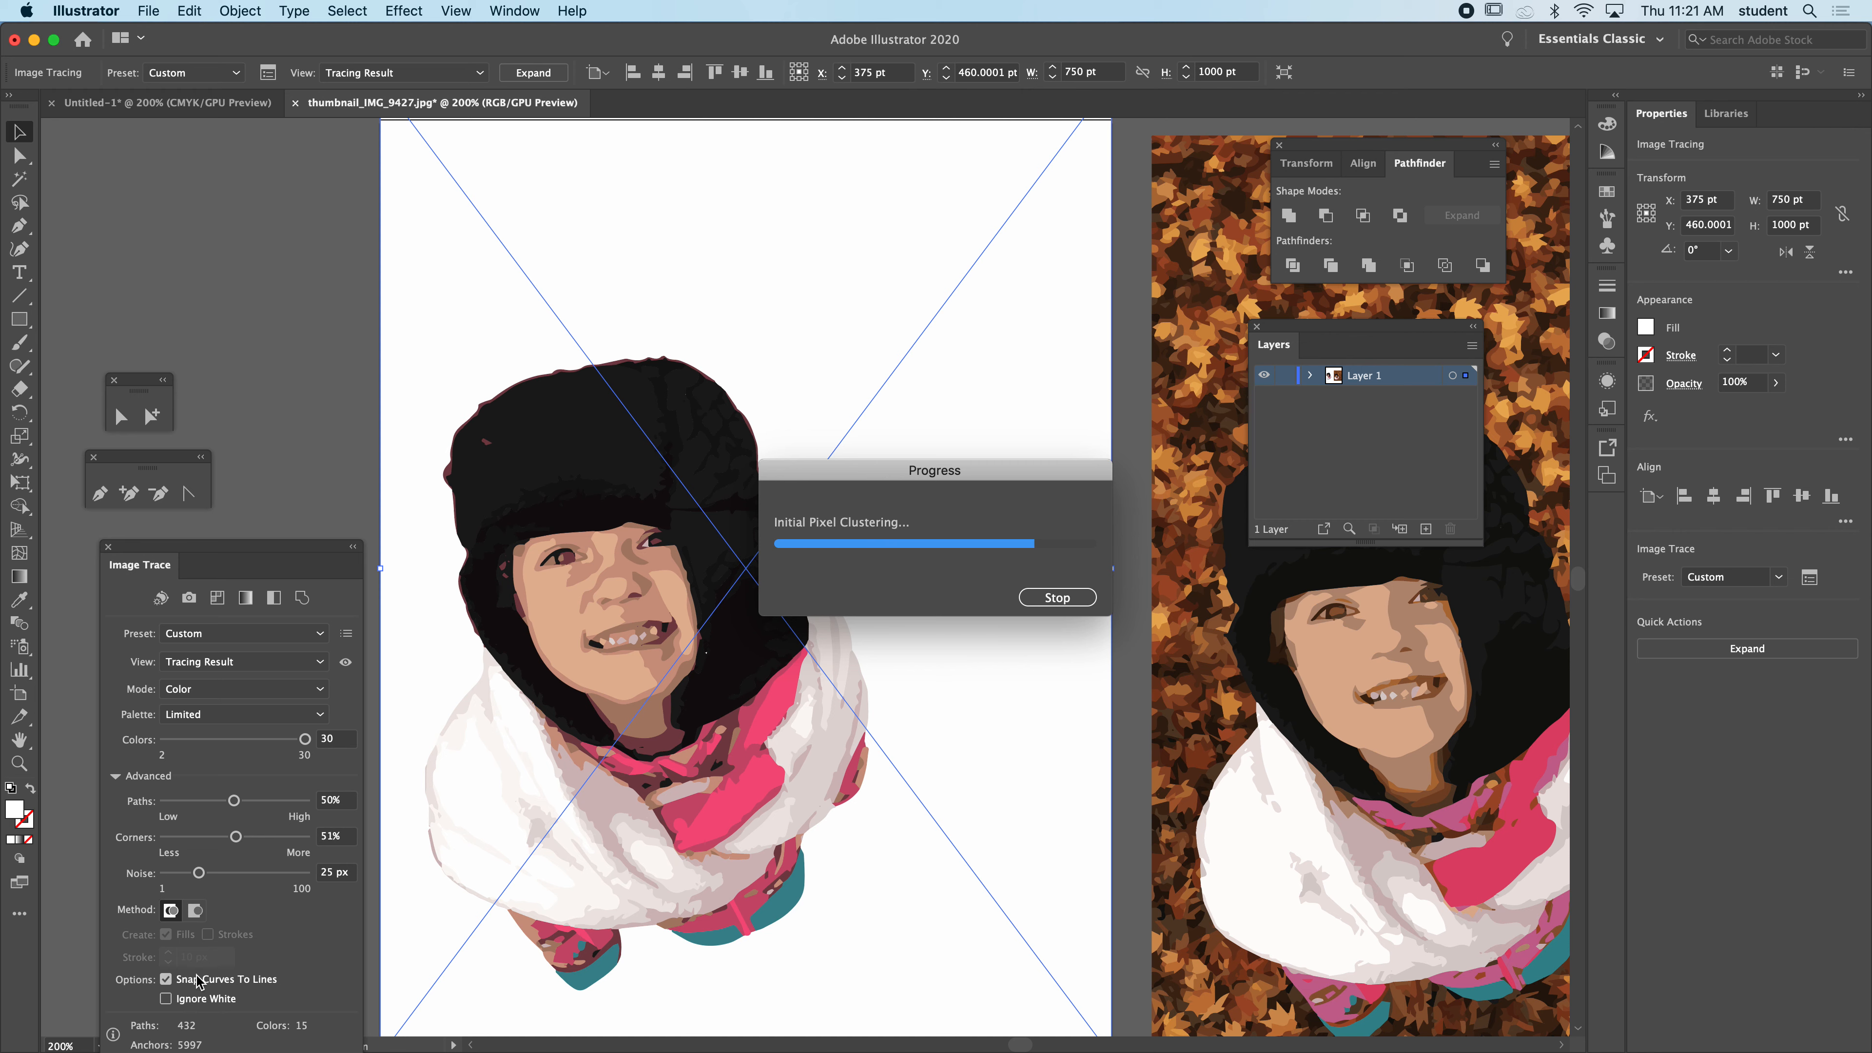
- Turn on Ignore White for the trace and check it by moving the girl past the artboard's edge and back
{"action": "left_click", "coordinate": [165, 999]}
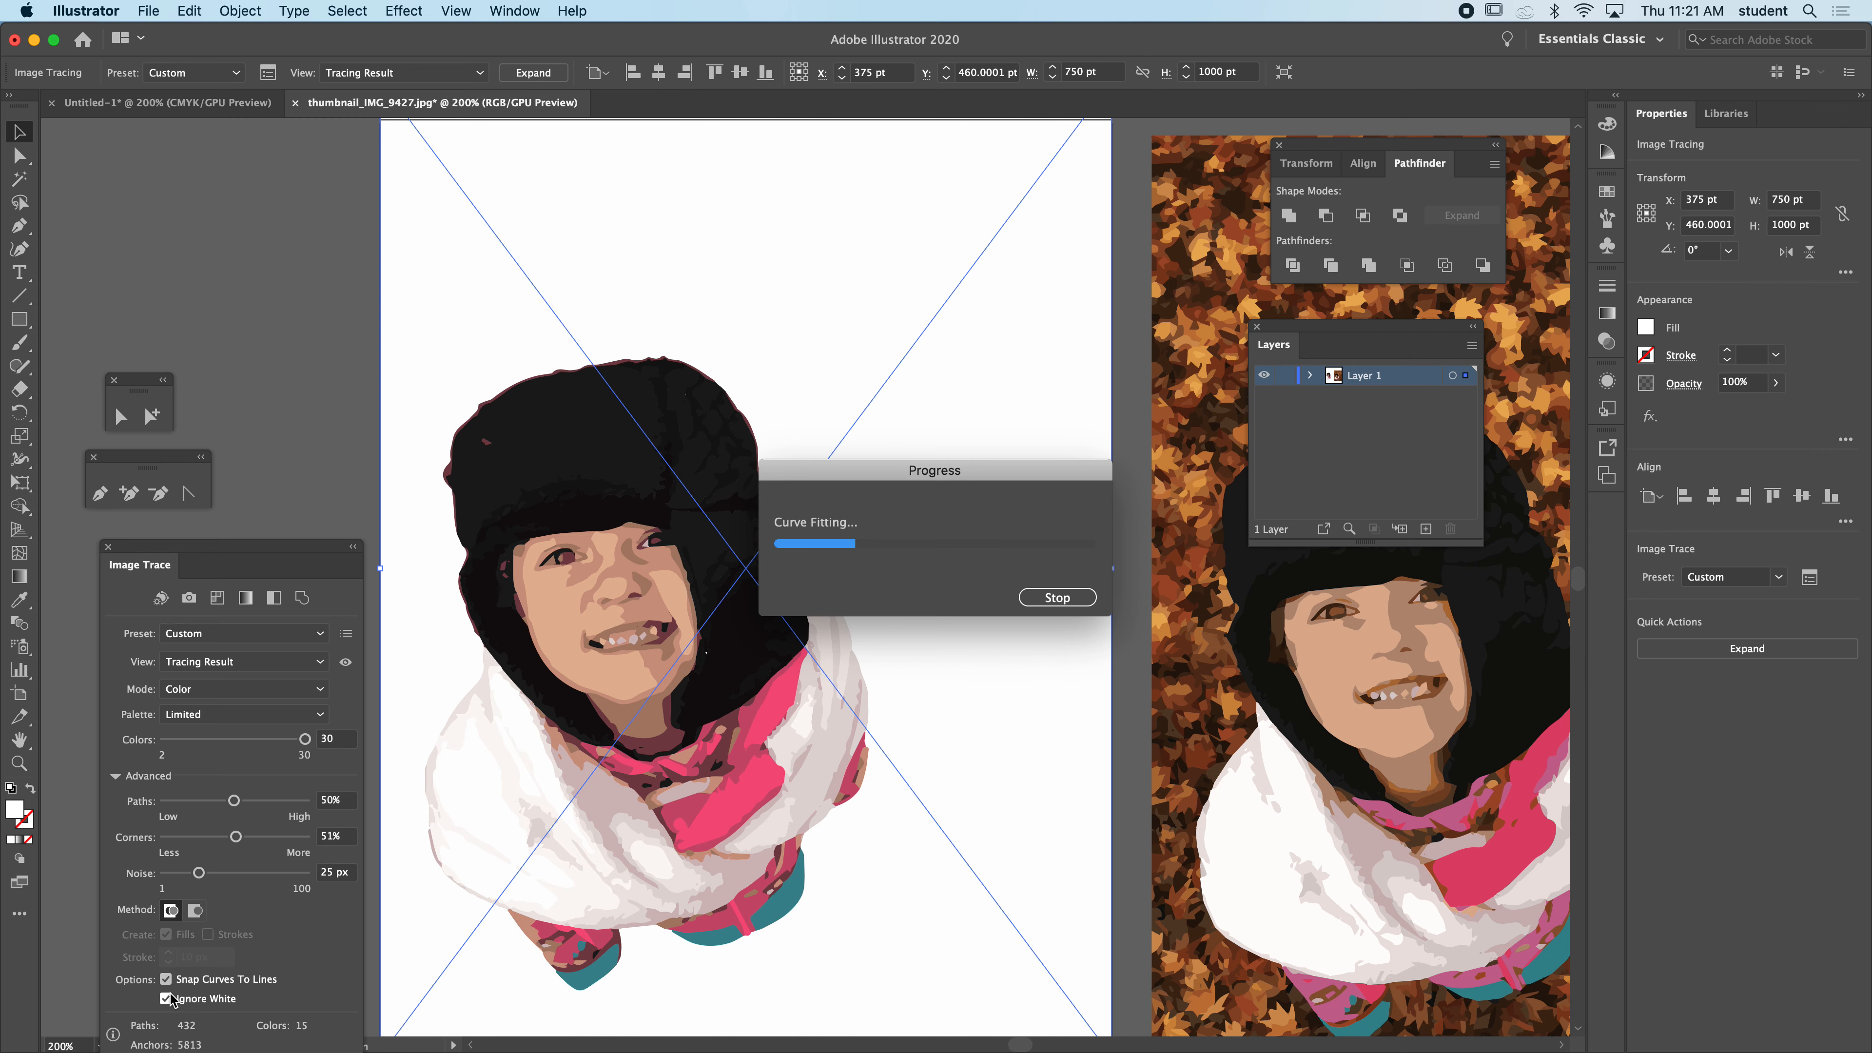
{"action": "left_click_drag", "start_coordinate": [623, 623], "coordinate": [464, 612]}
{"action": "left_click_drag", "start_coordinate": [428, 464], "coordinate": [313, 440]}
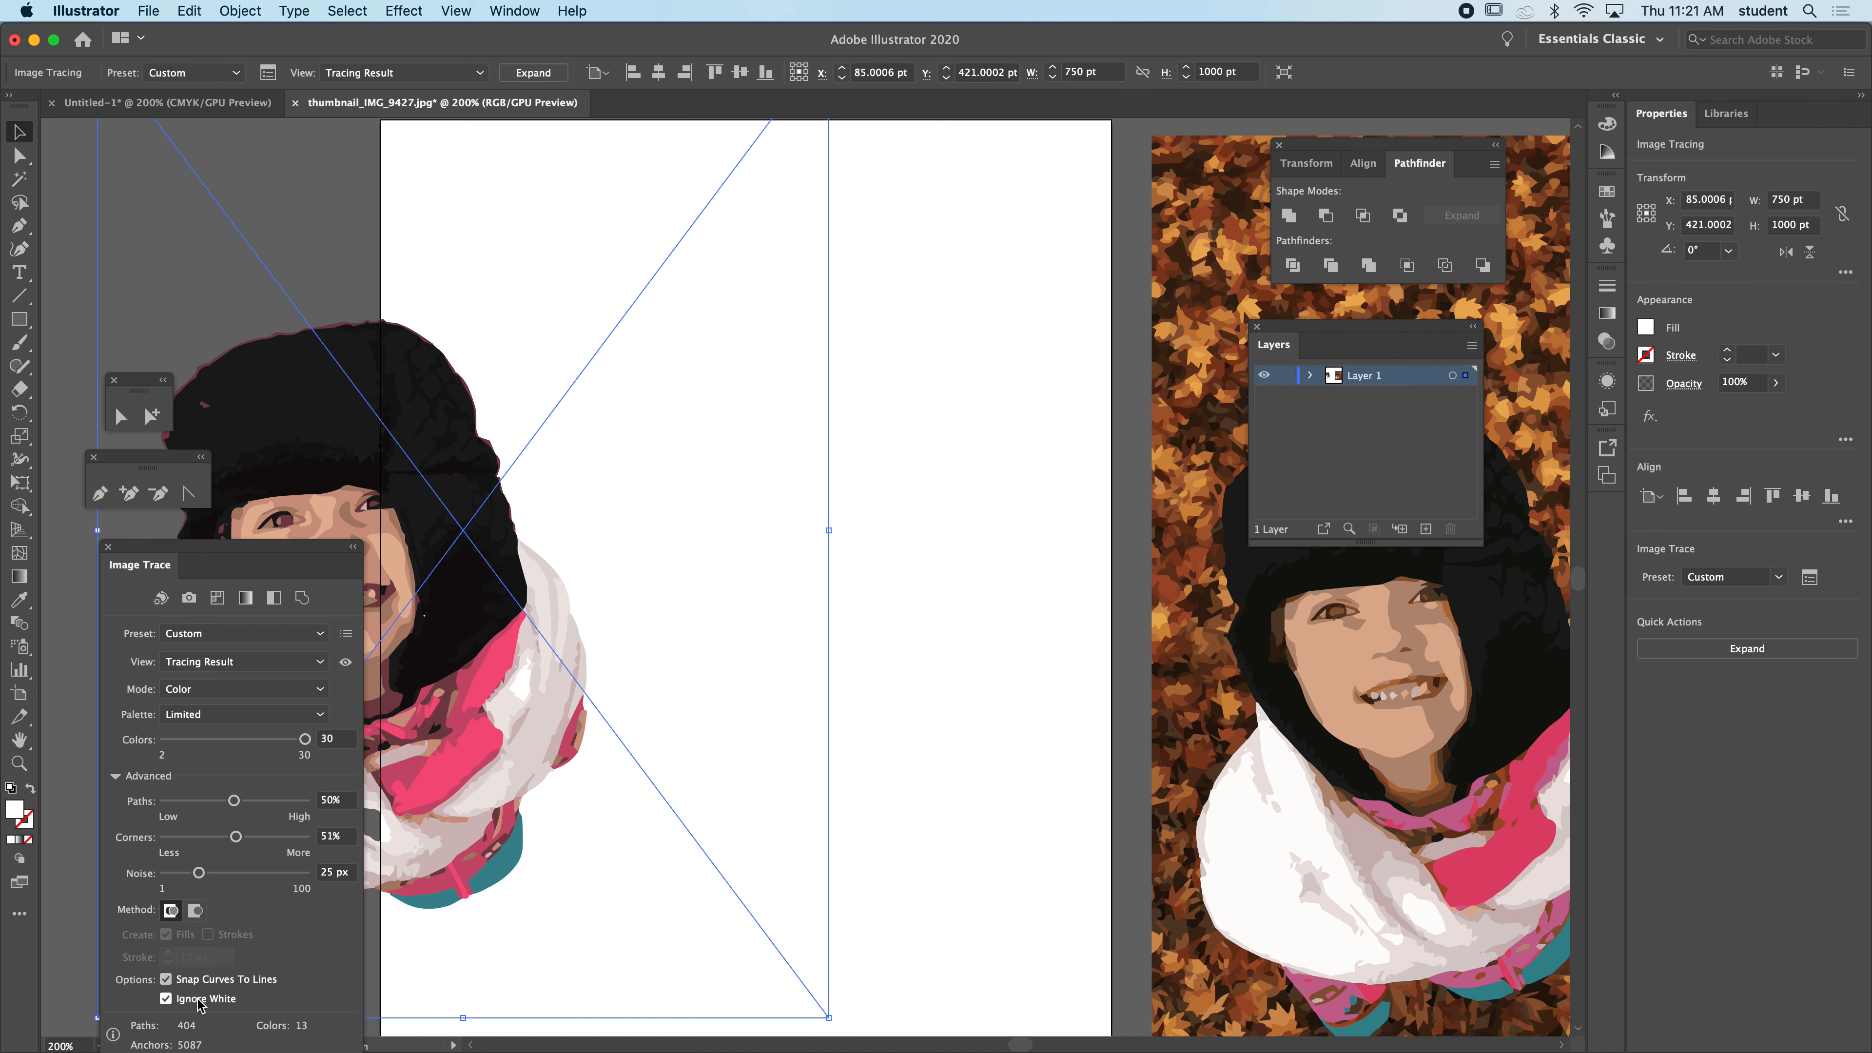
{"action": "left_click_drag", "start_coordinate": [377, 428], "coordinate": [590, 440]}
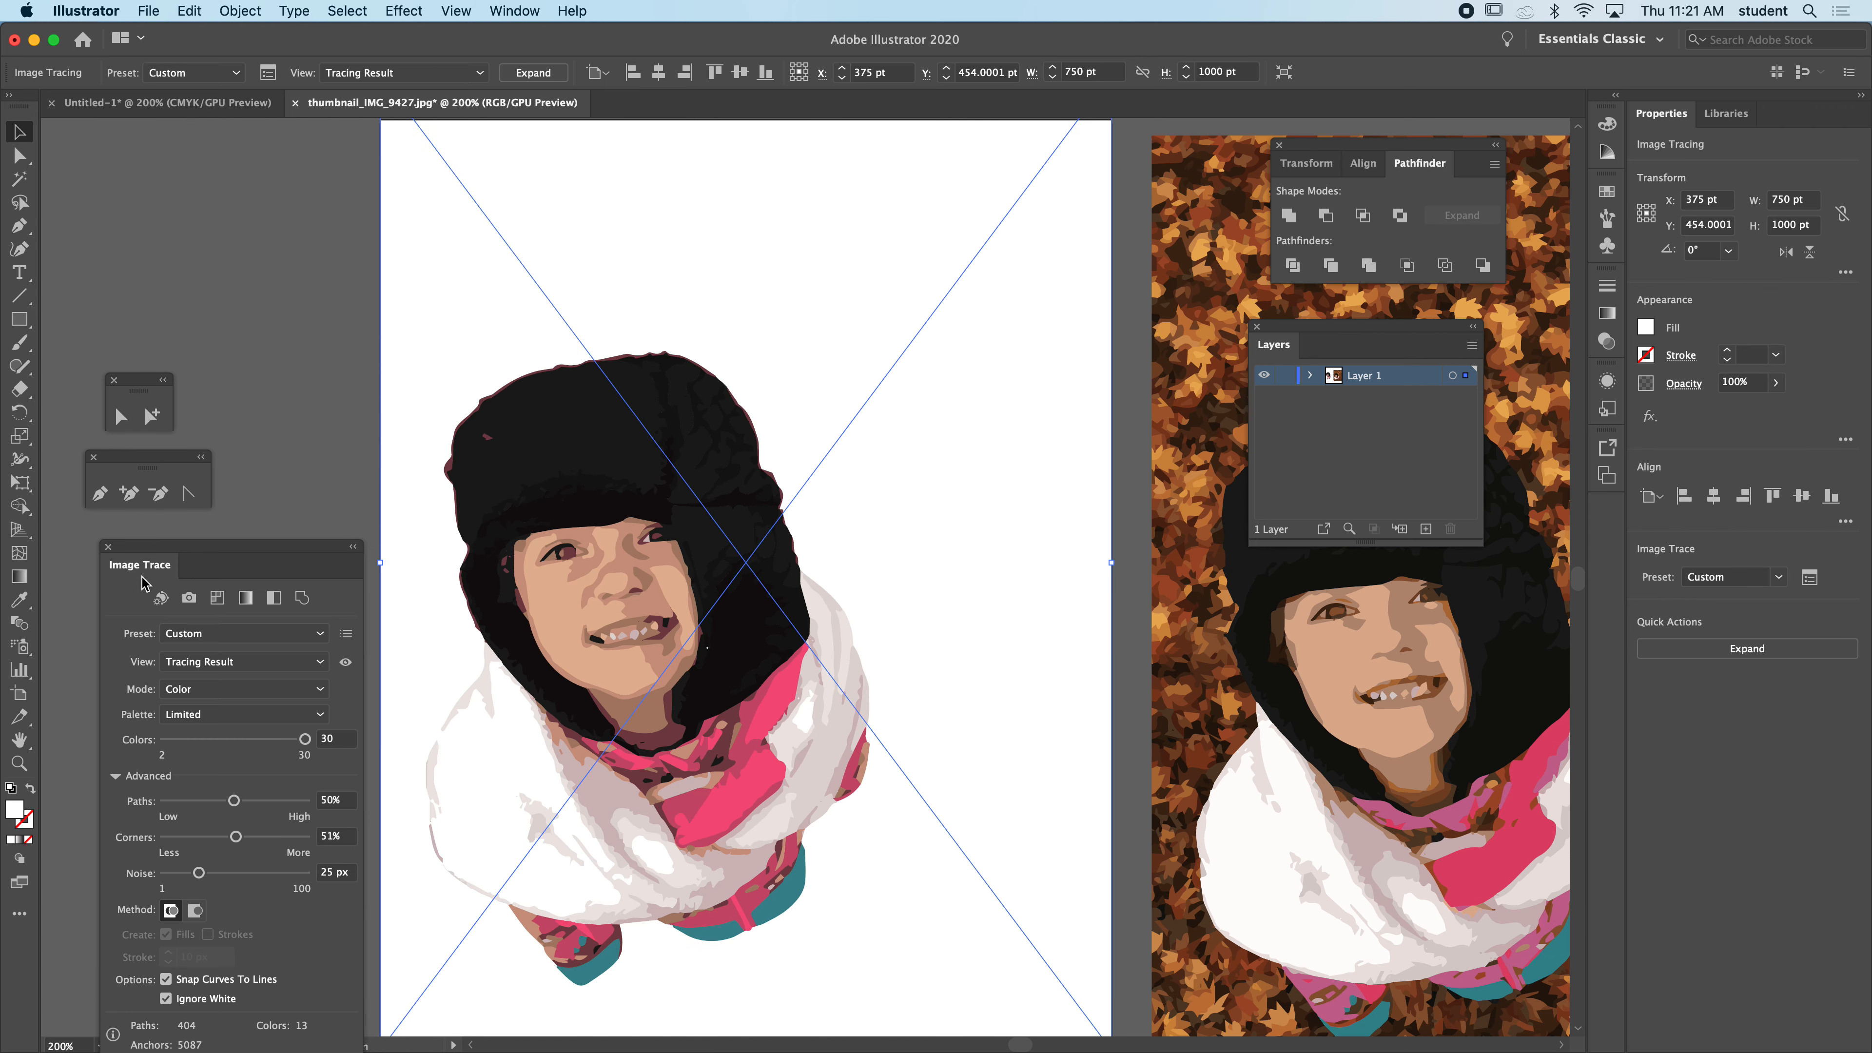
- Expand the girl's trace into editable paths, and reposition the leaf trace further down beside the artboard and the girl nearer the artboard's center
{"action": "left_click", "coordinate": [536, 74]}
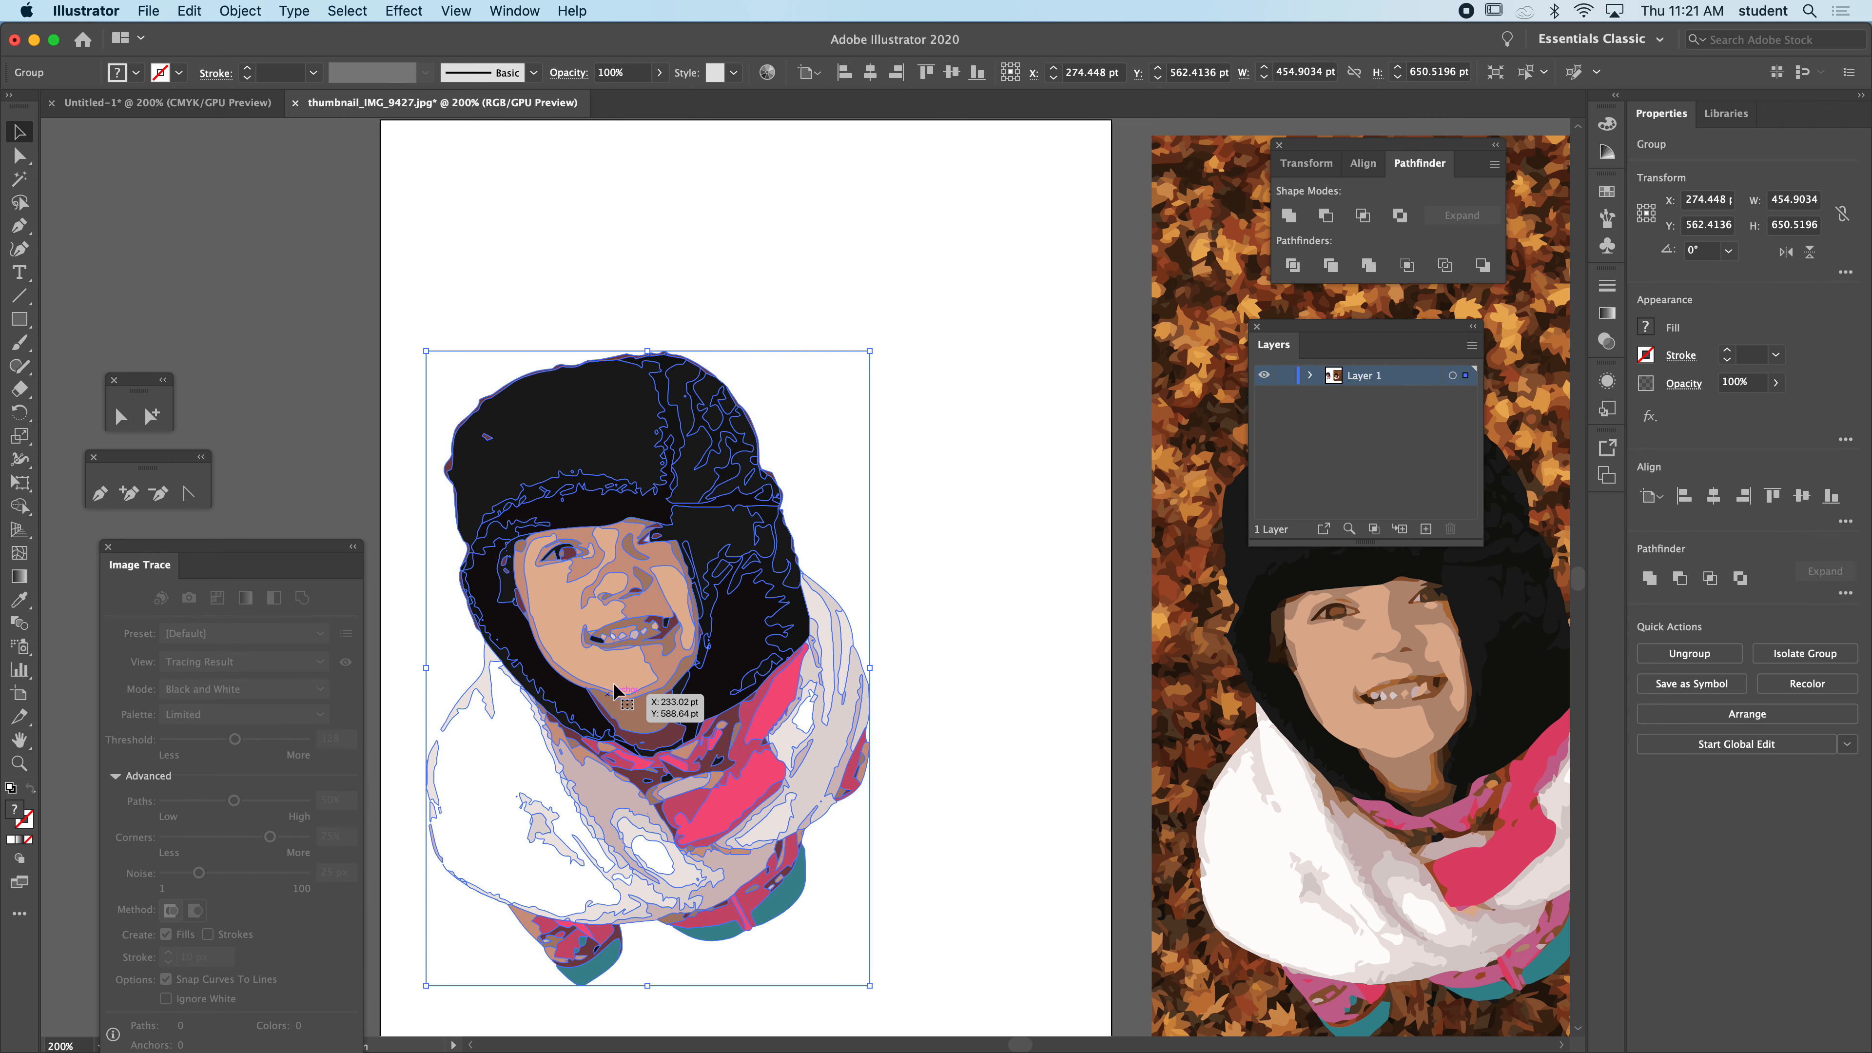
{"action": "left_click_drag", "start_coordinate": [1218, 169], "coordinate": [1211, 987]}
{"action": "left_click_drag", "start_coordinate": [552, 462], "coordinate": [626, 358]}
{"action": "left_click", "coordinate": [388, 318]}
{"action": "mouse_move", "coordinate": [762, 453]}
{"action": "left_mouse_down"}
{"action": "mouse_move", "coordinate": [660, 393]}
{"action": "mouse_move", "coordinate": [748, 462]}
{"action": "left_mouse_up"}
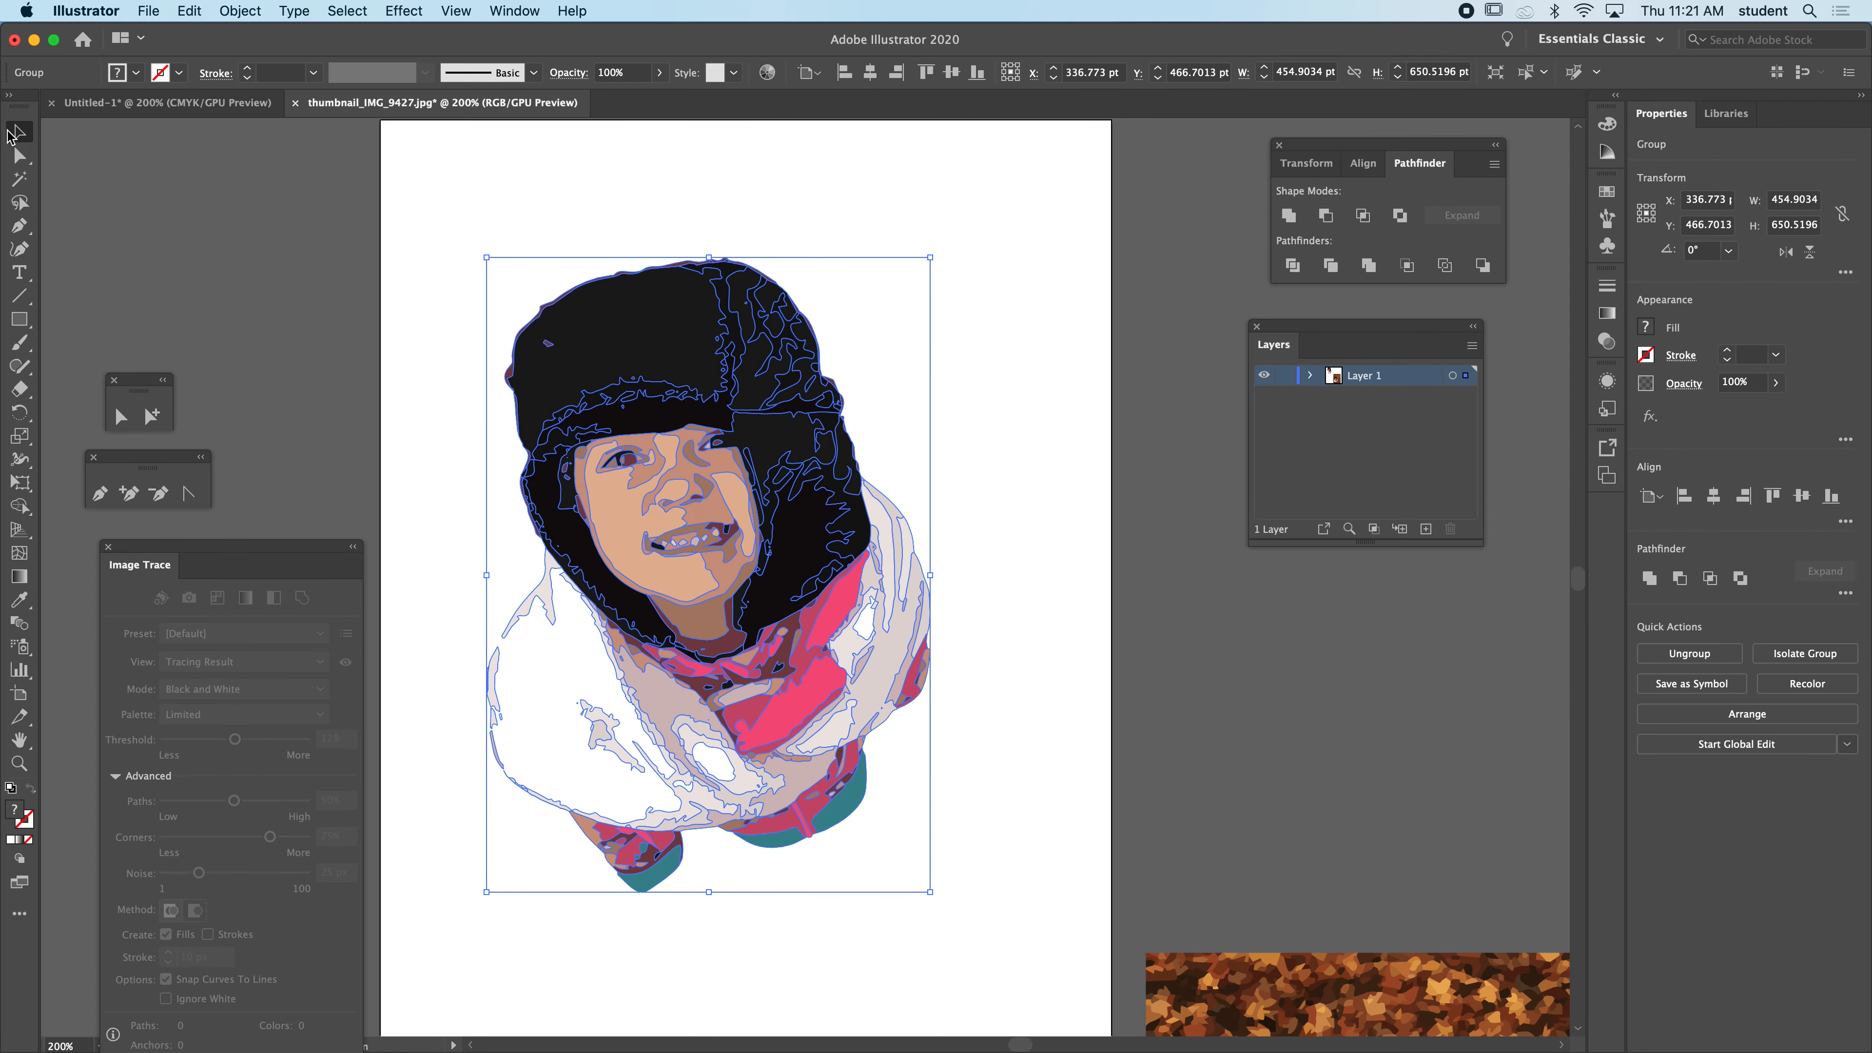
- Pull two black hat shapes away from the girl with the Direct Selection tool and undo both moves
{"action": "left_click", "coordinate": [88, 155]}
{"action": "left_click", "coordinate": [20, 155]}
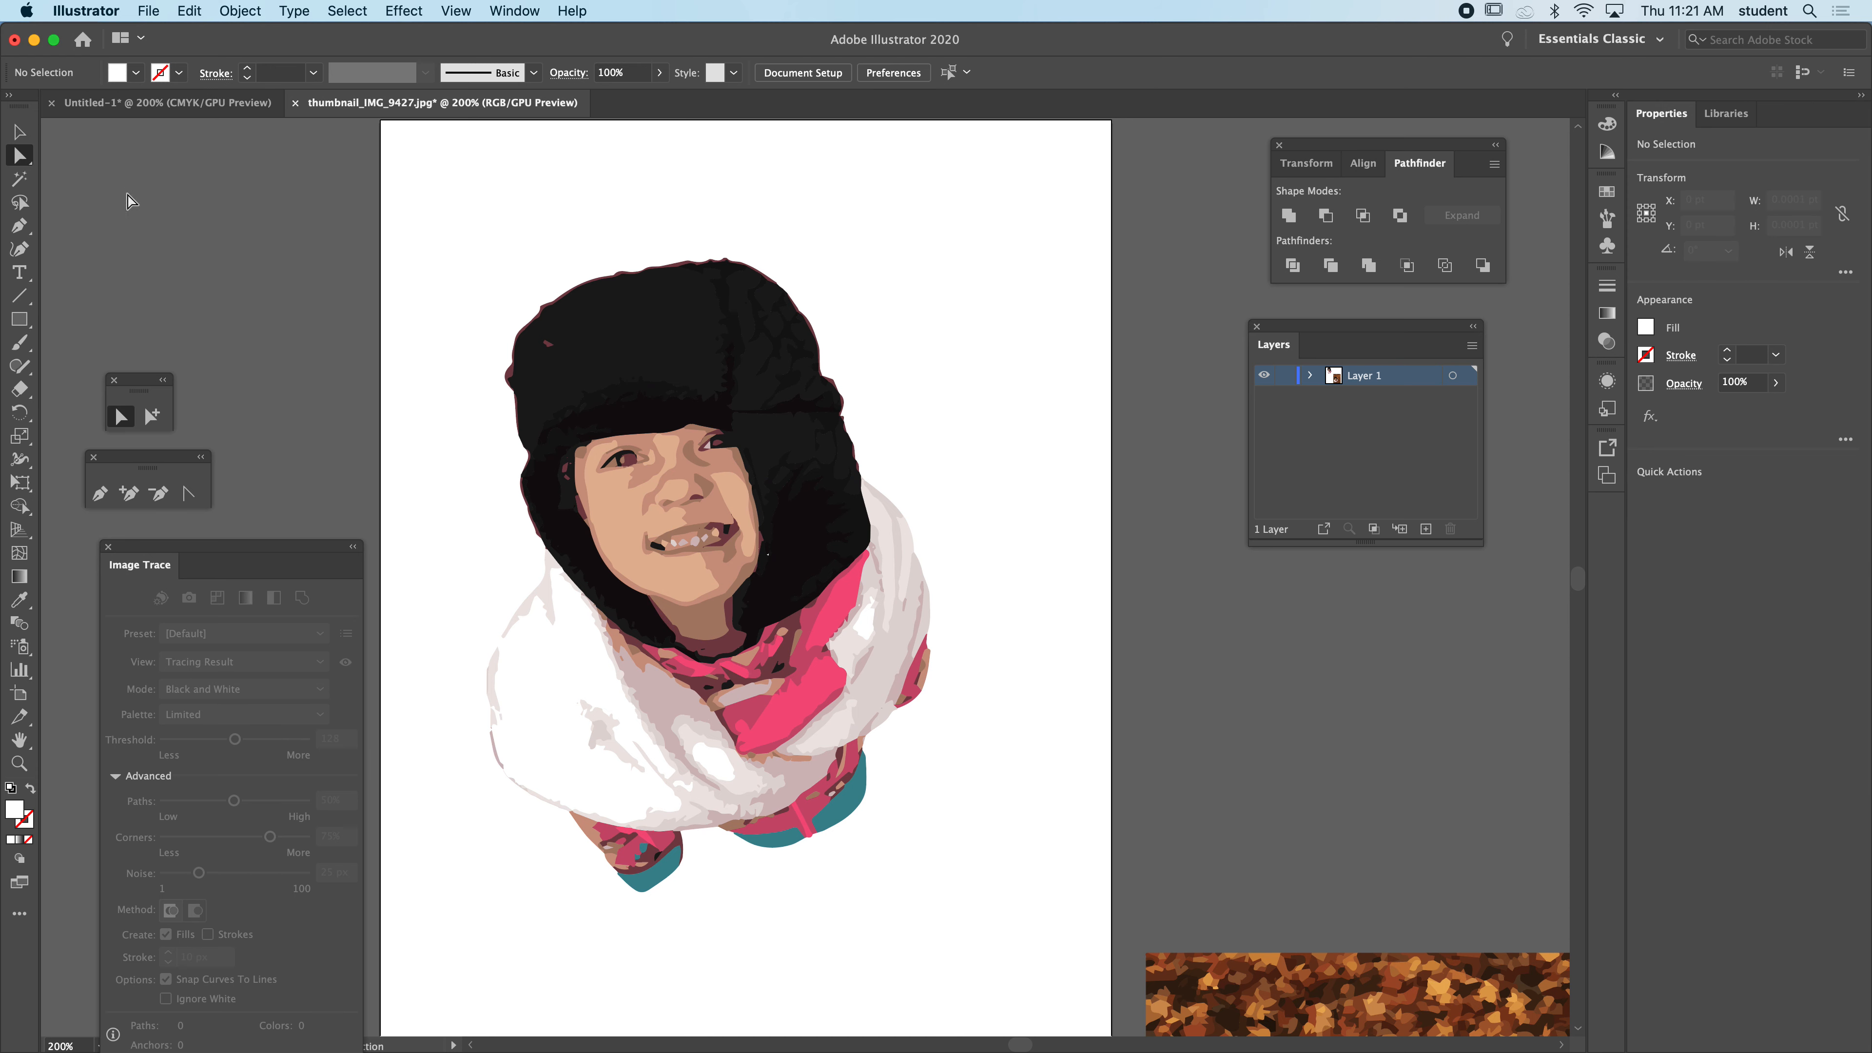
{"action": "left_click", "coordinate": [685, 347]}
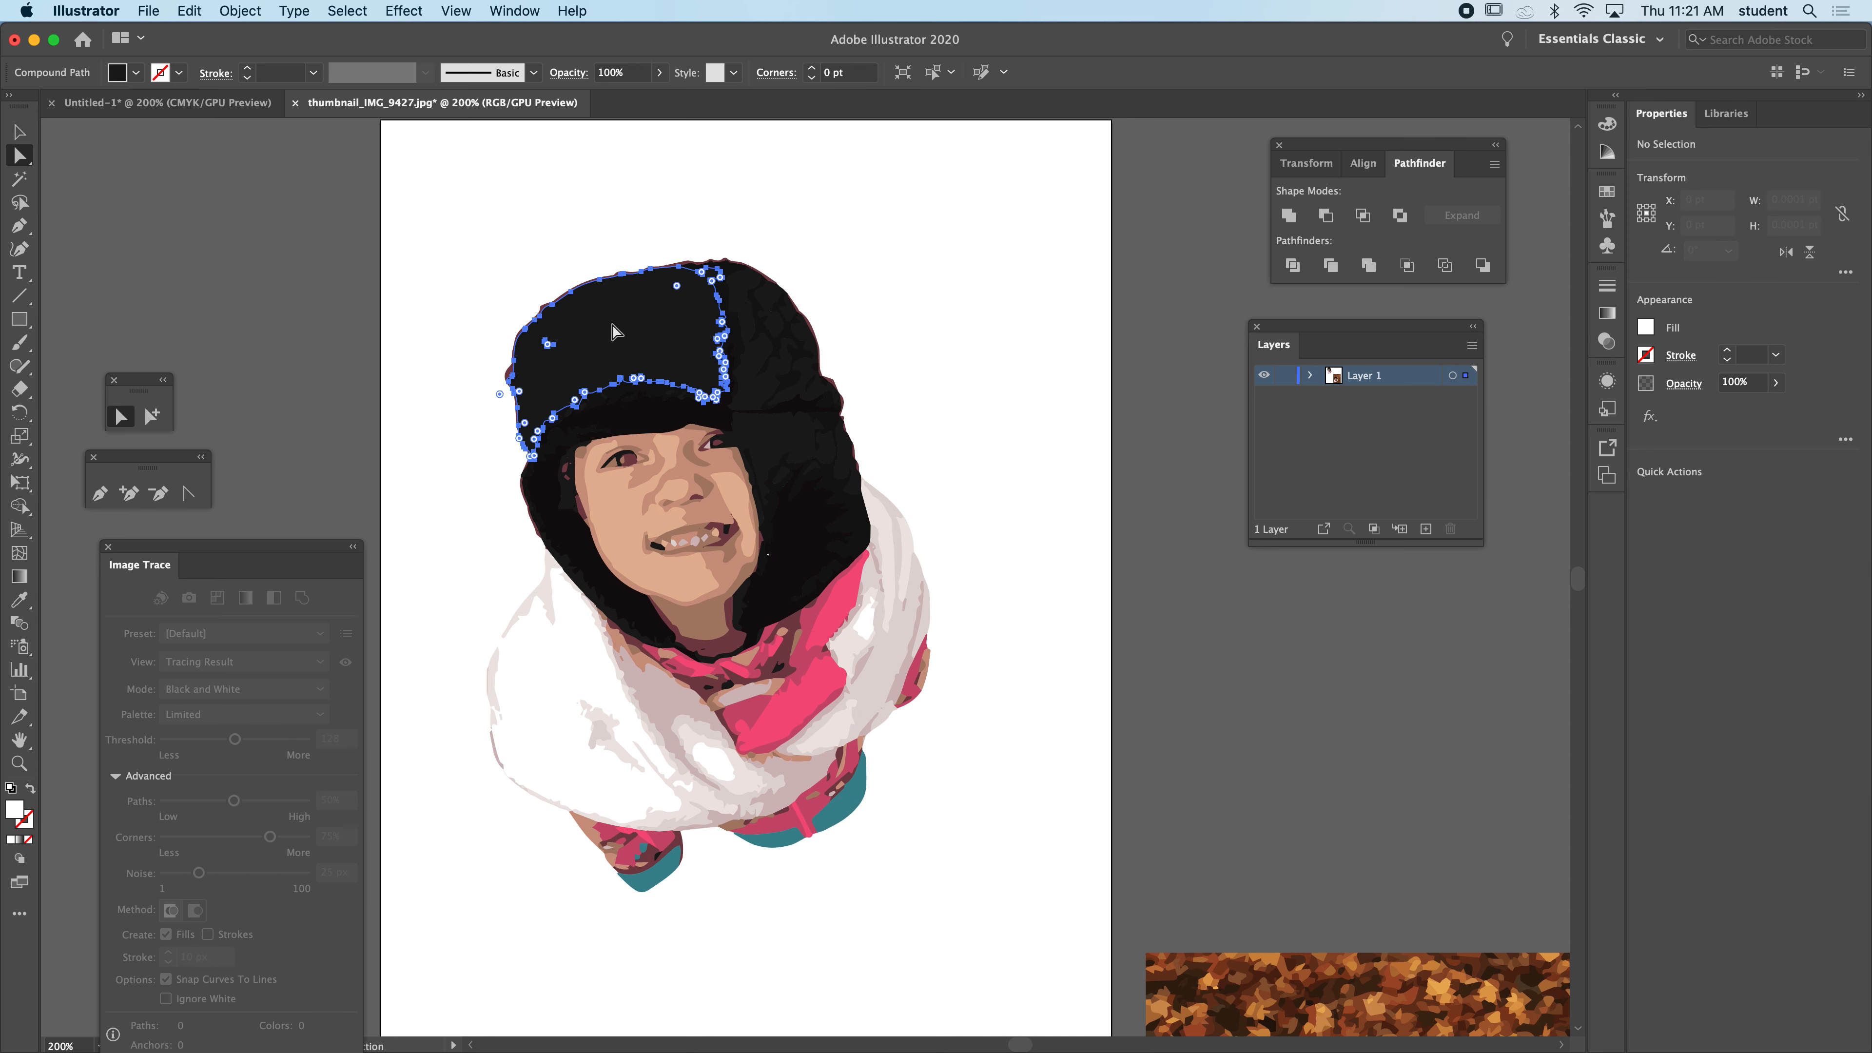
{"action": "left_click_drag", "start_coordinate": [714, 353], "coordinate": [457, 308]}
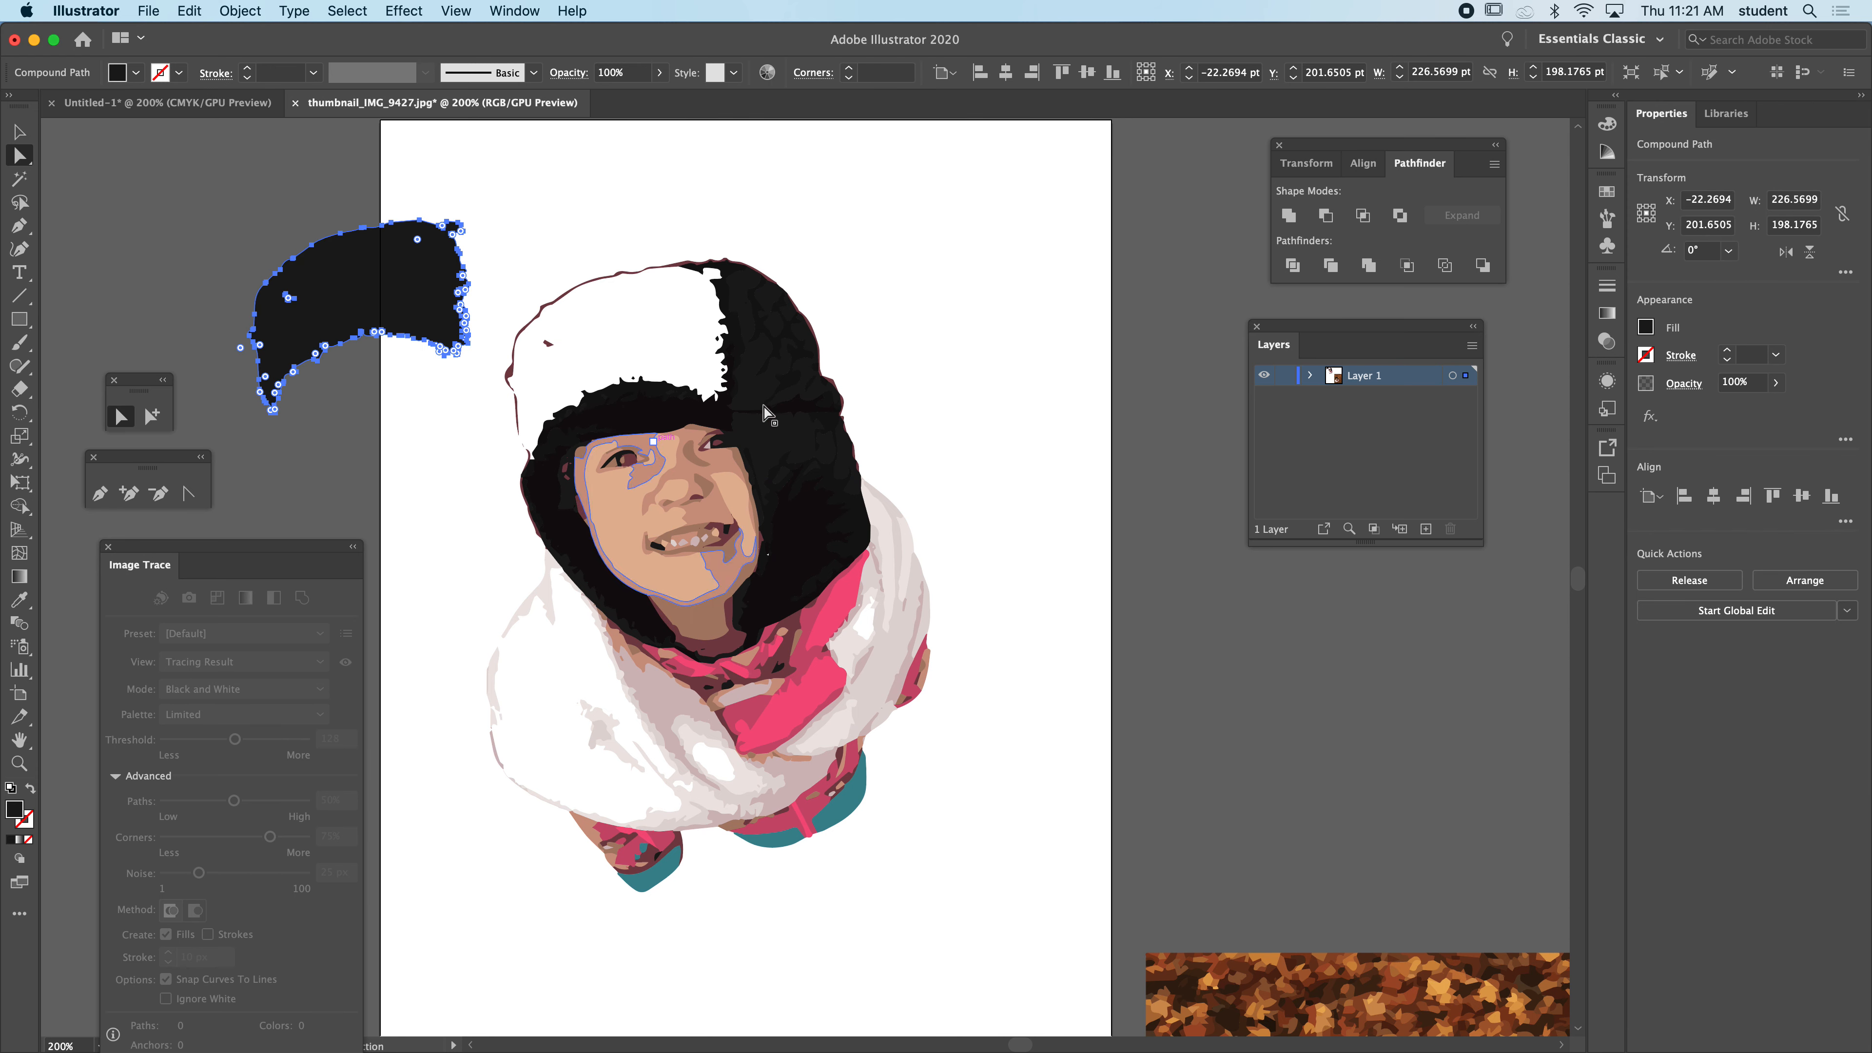
{"action": "left_click_drag", "start_coordinate": [790, 396], "coordinate": [909, 369]}
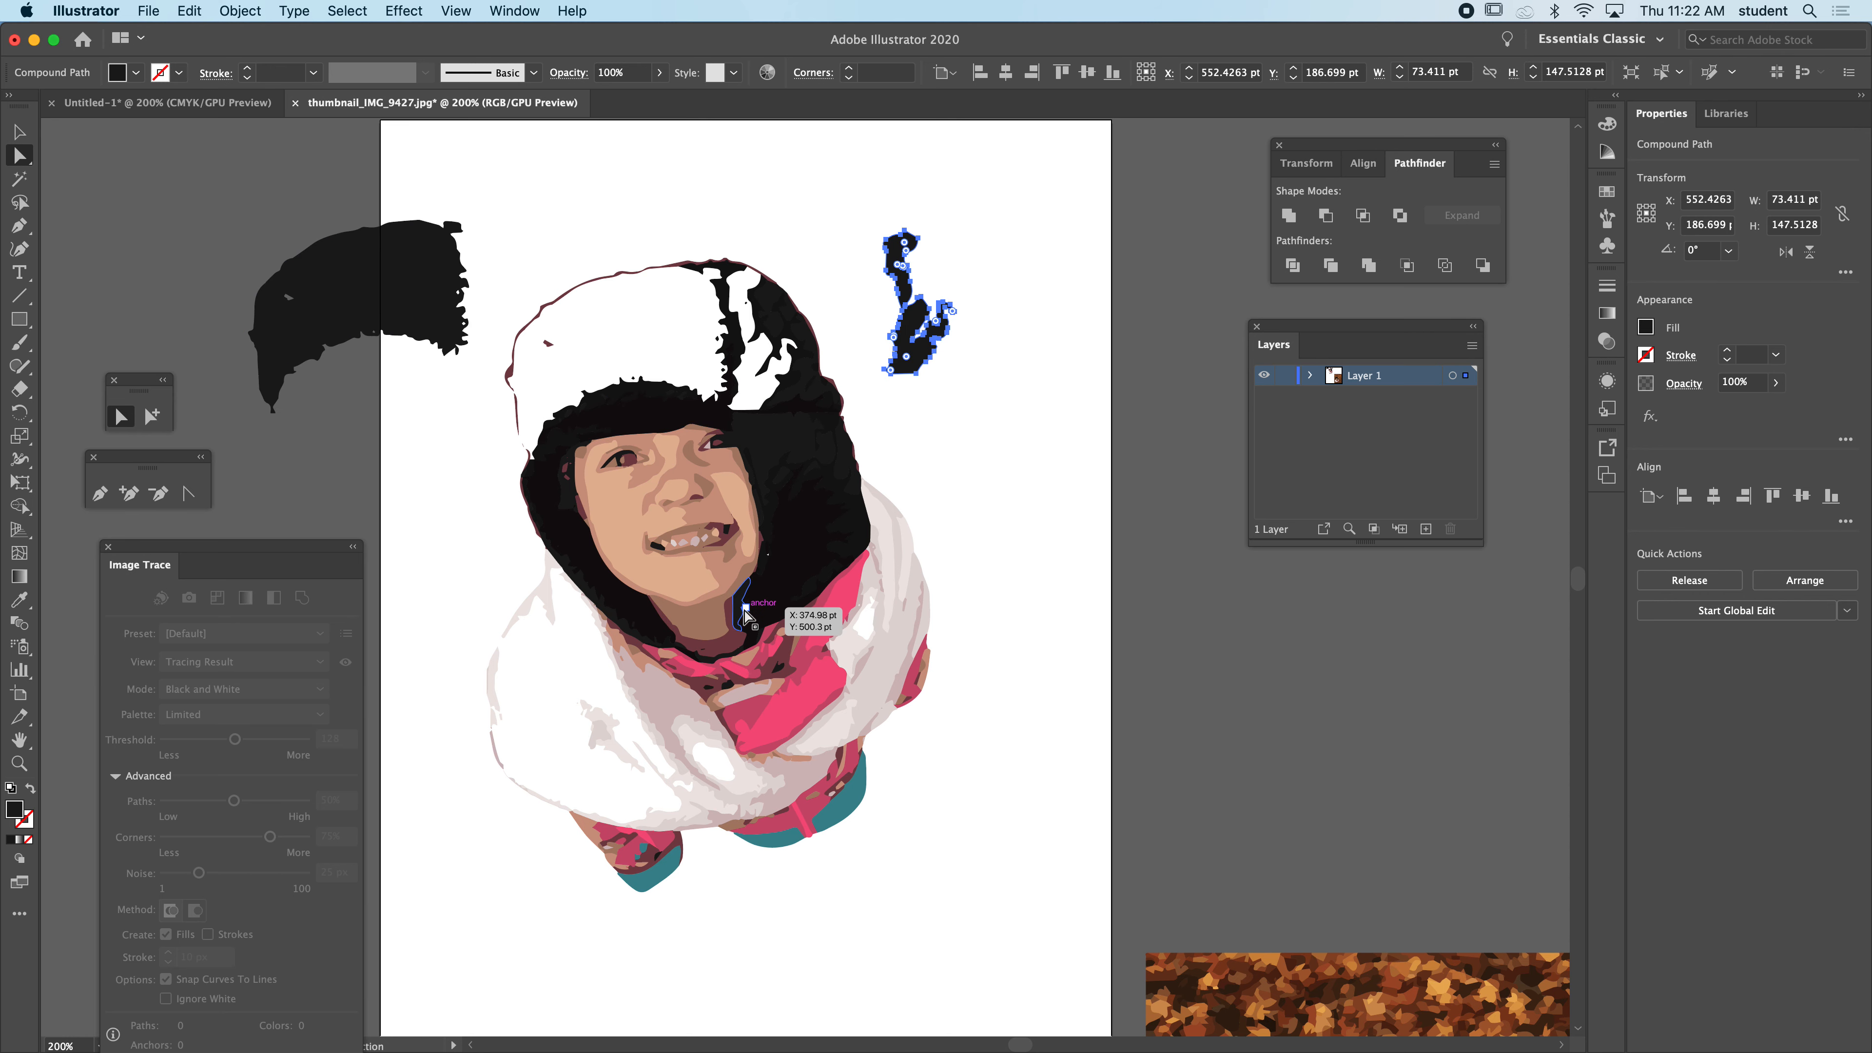
{"action": "key", "text": "super+z"}
{"action": "key", "text": "super+z"}
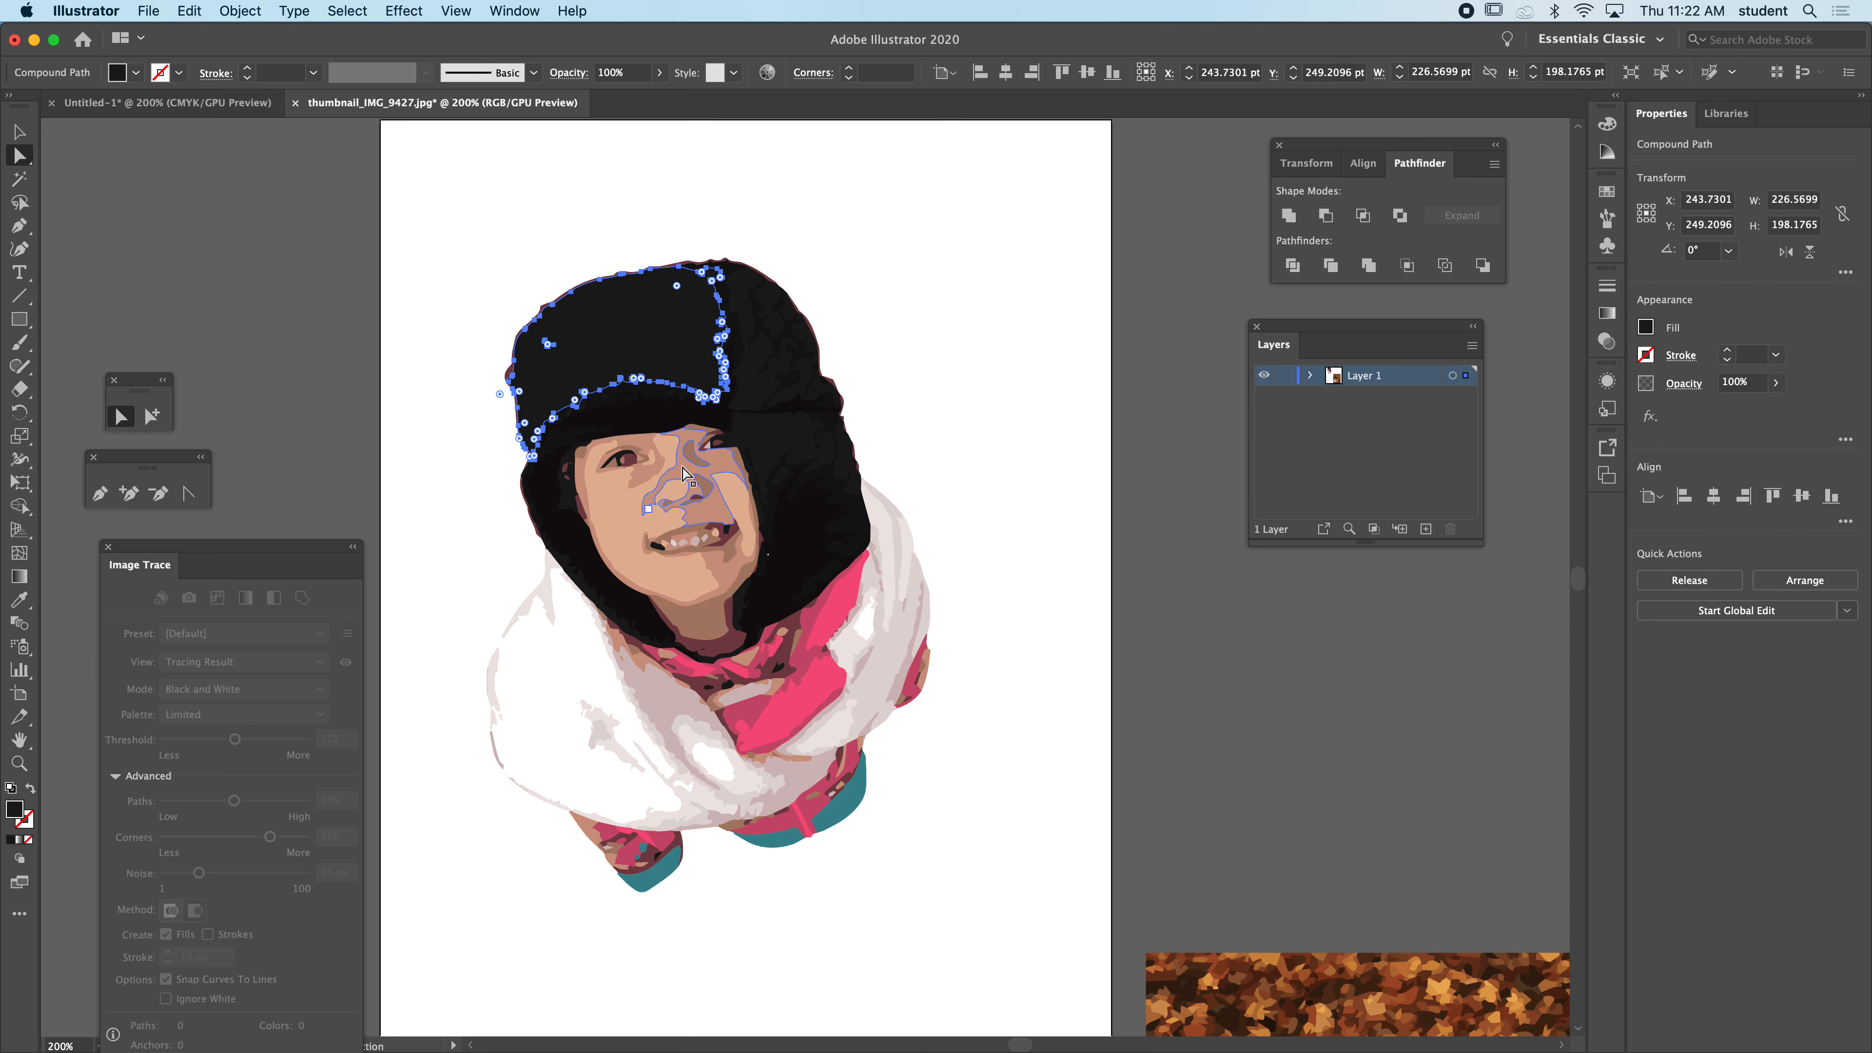
- Select the light skin shapes on the girl's left and right cheeks one at a time with the Direct Selection tool
{"action": "left_click", "coordinate": [451, 314]}
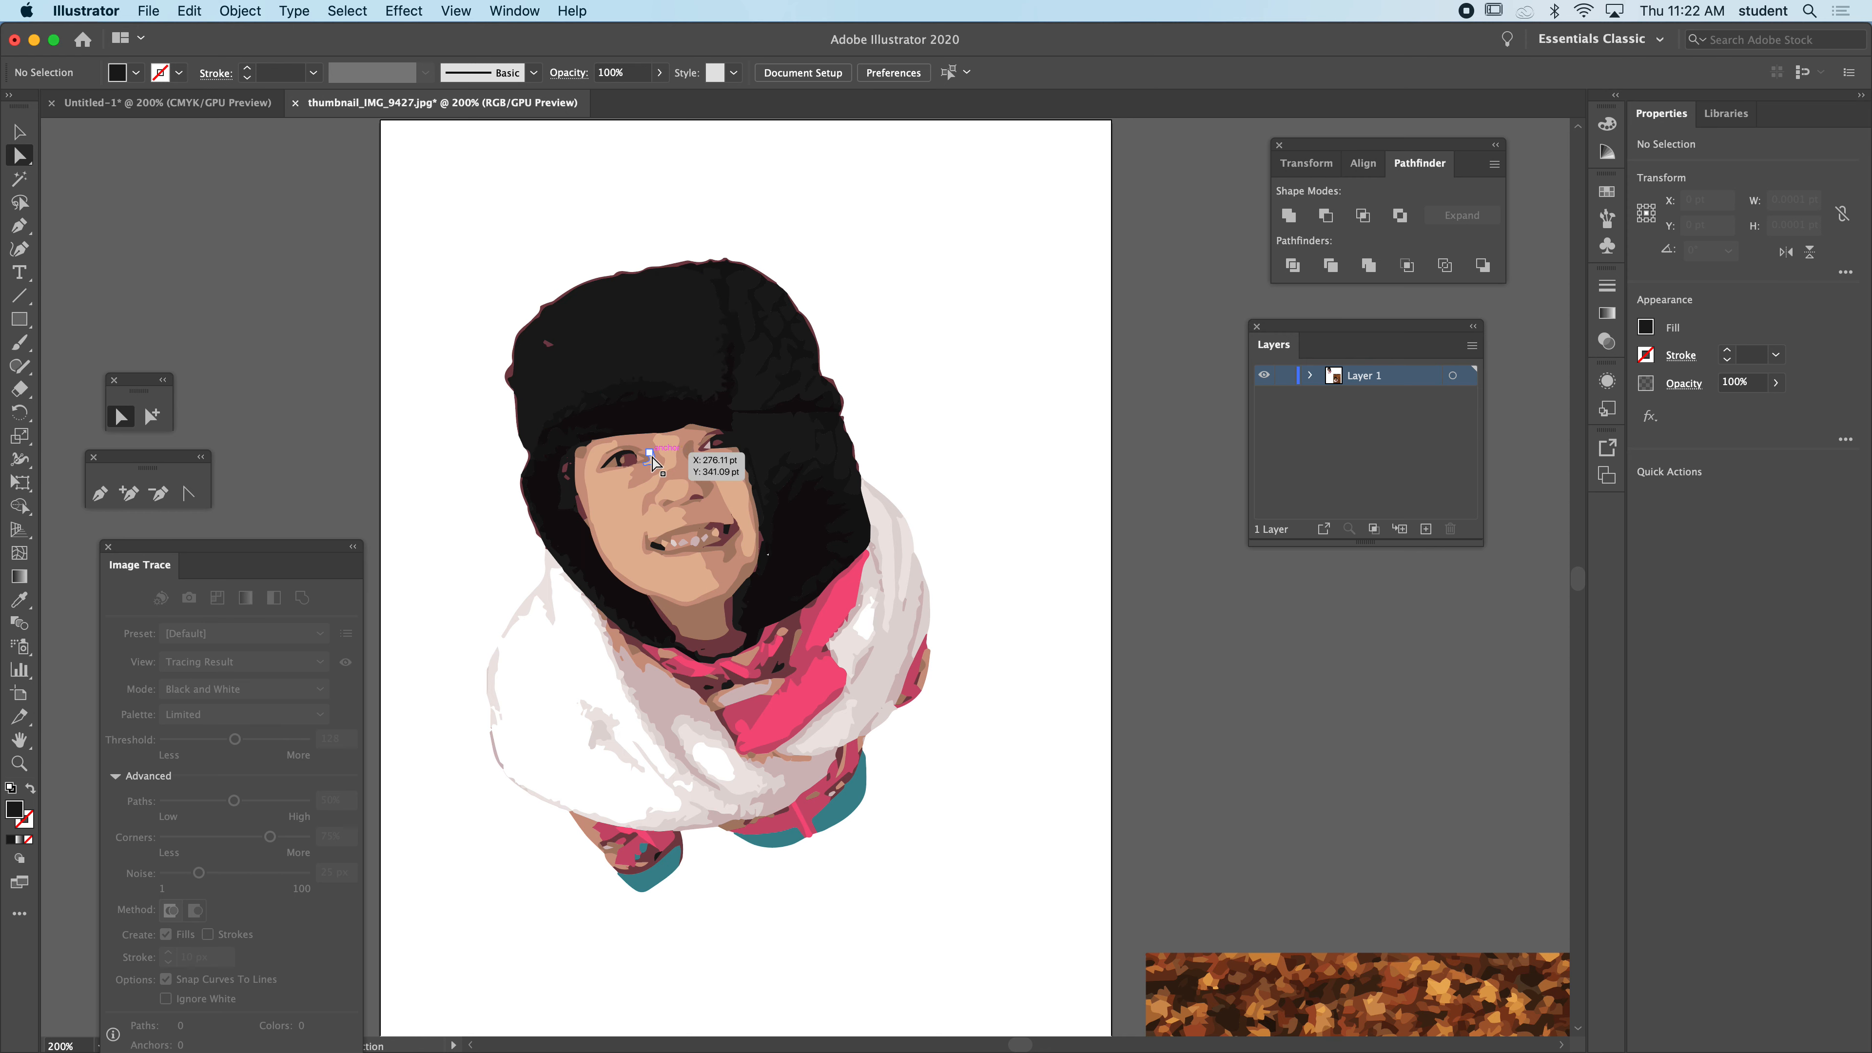
{"action": "left_click", "coordinate": [618, 536]}
{"action": "left_click", "coordinate": [440, 536]}
{"action": "left_click", "coordinate": [617, 523]}
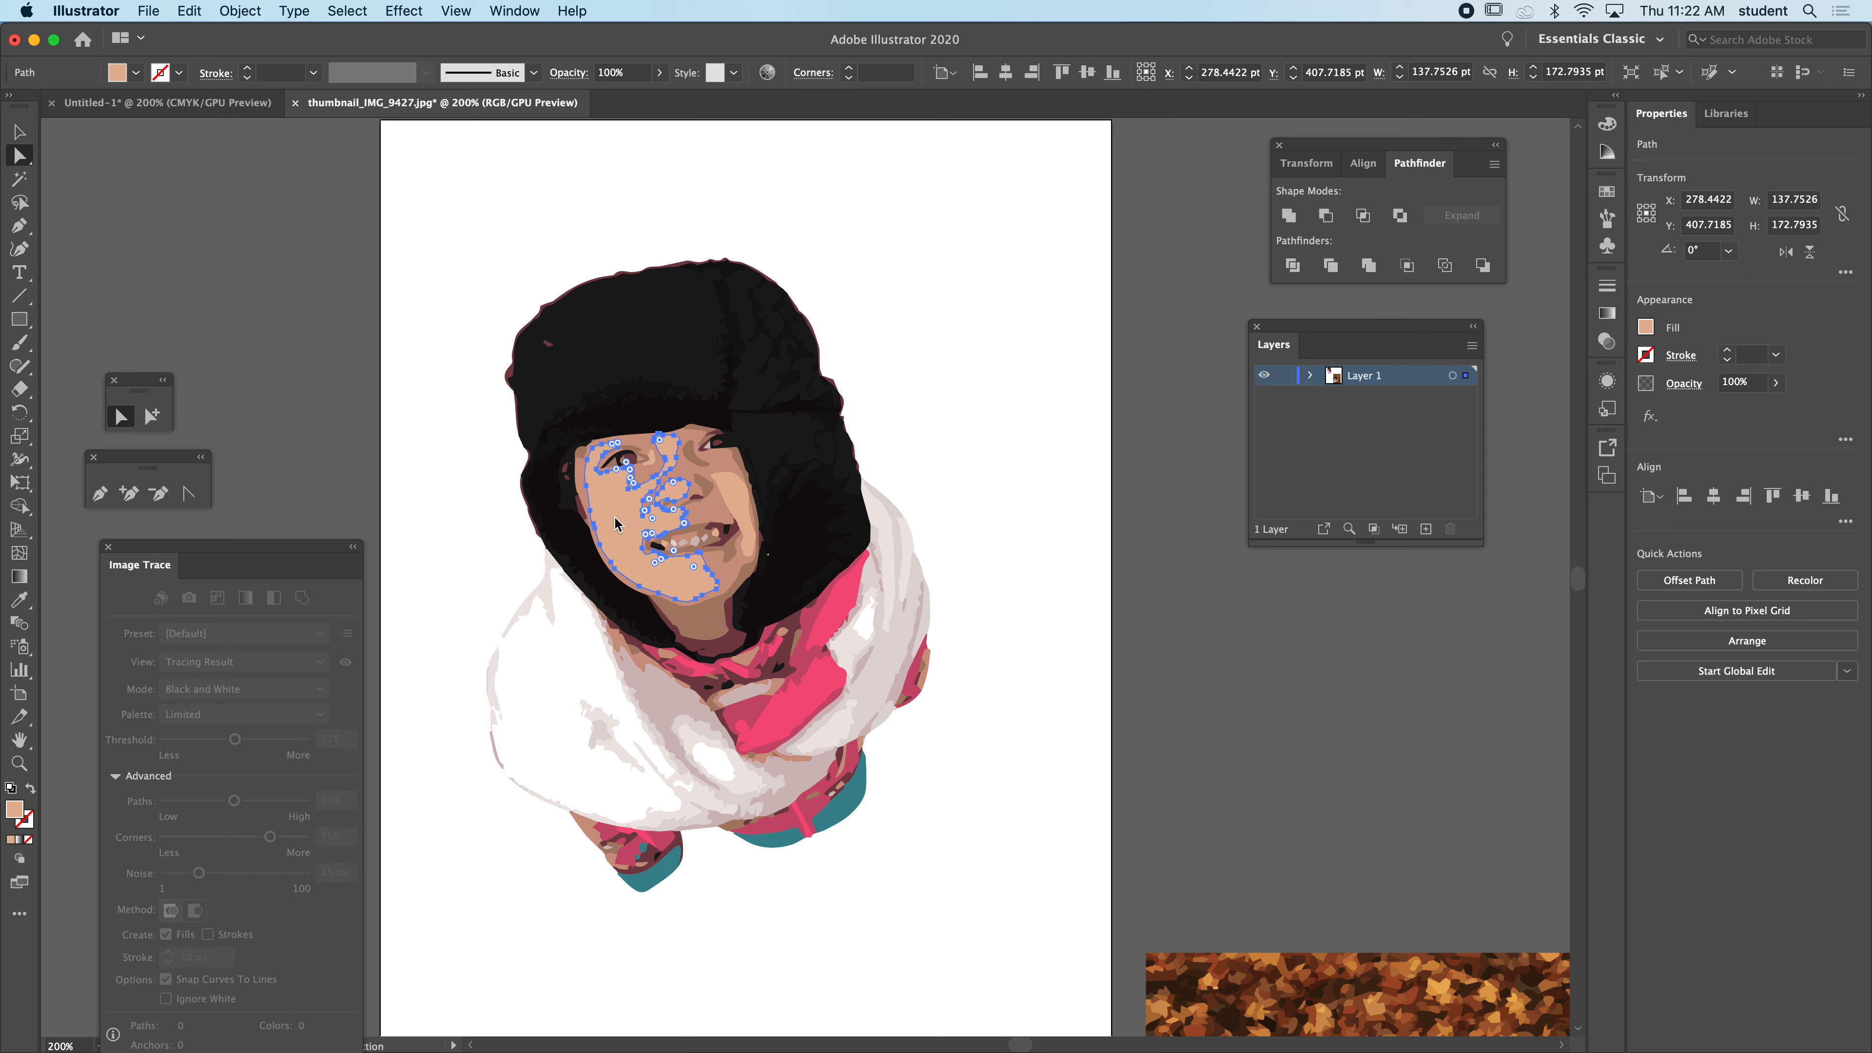
{"action": "left_click", "coordinate": [460, 535]}
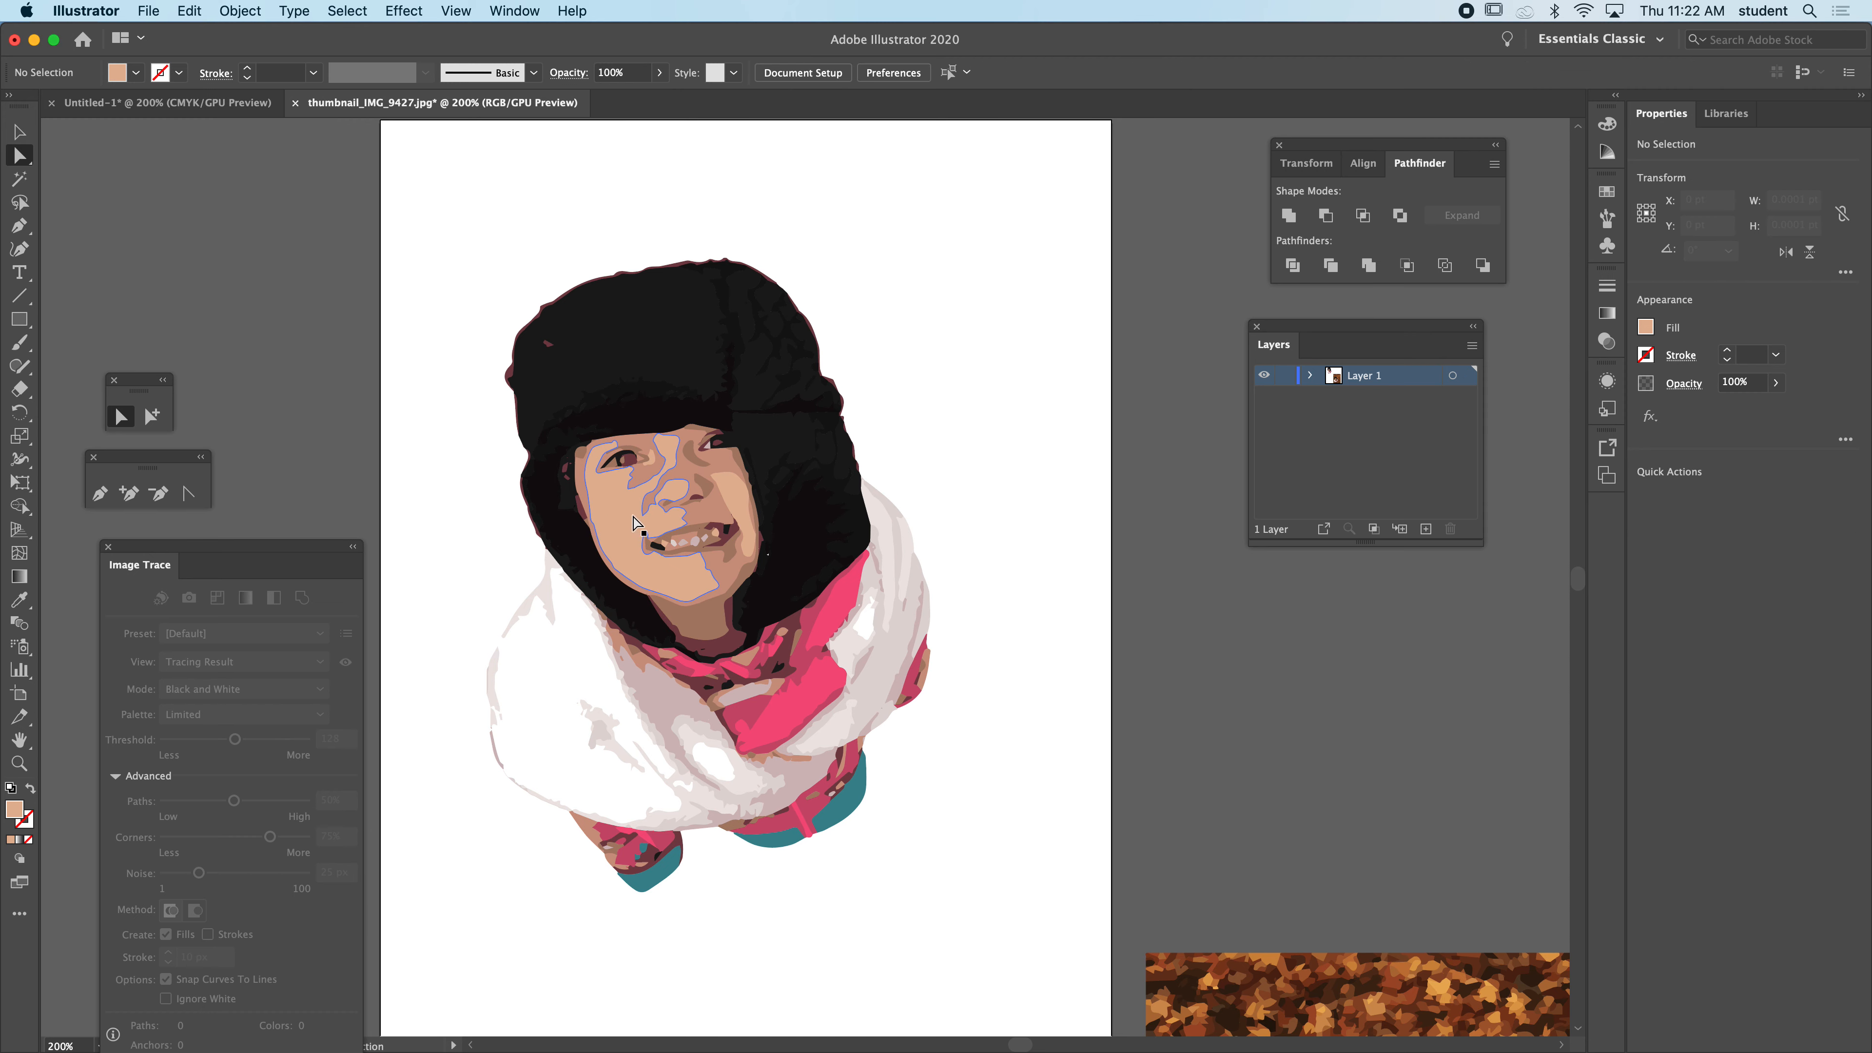
{"action": "left_click", "coordinate": [617, 529]}
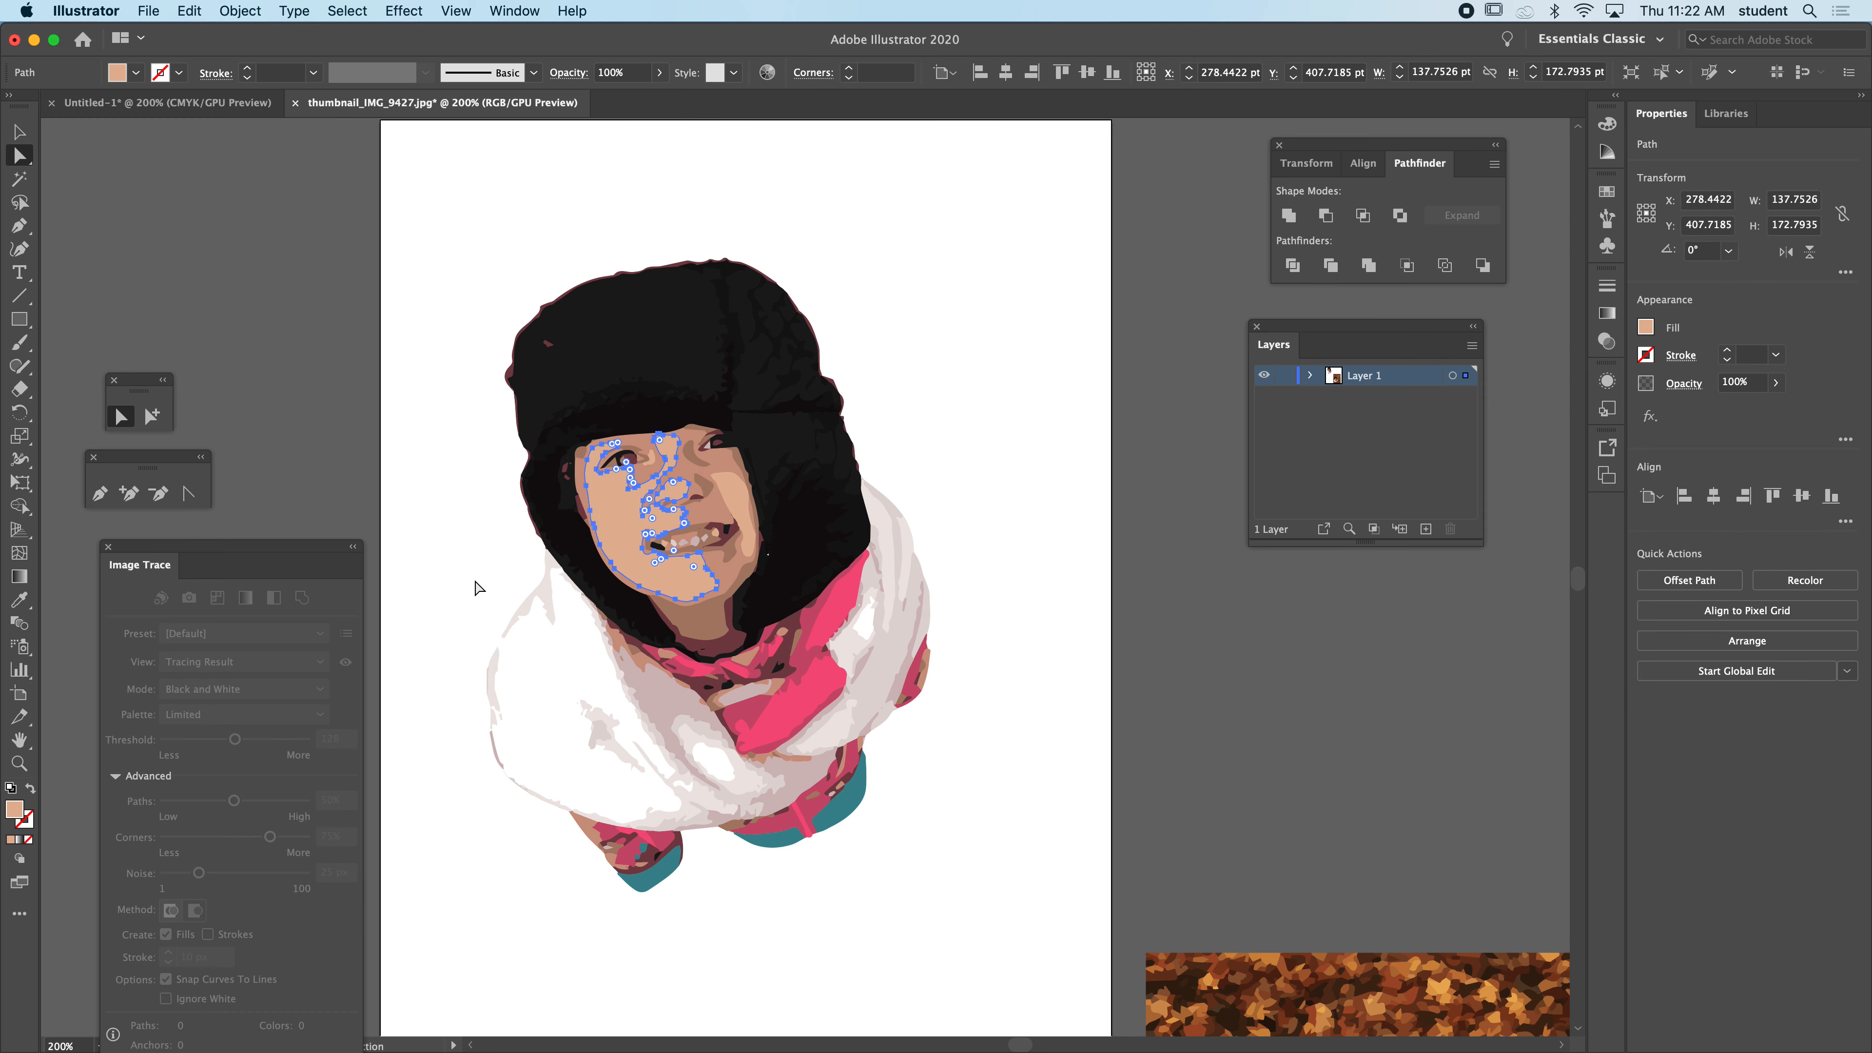
{"action": "left_click", "coordinate": [738, 512]}
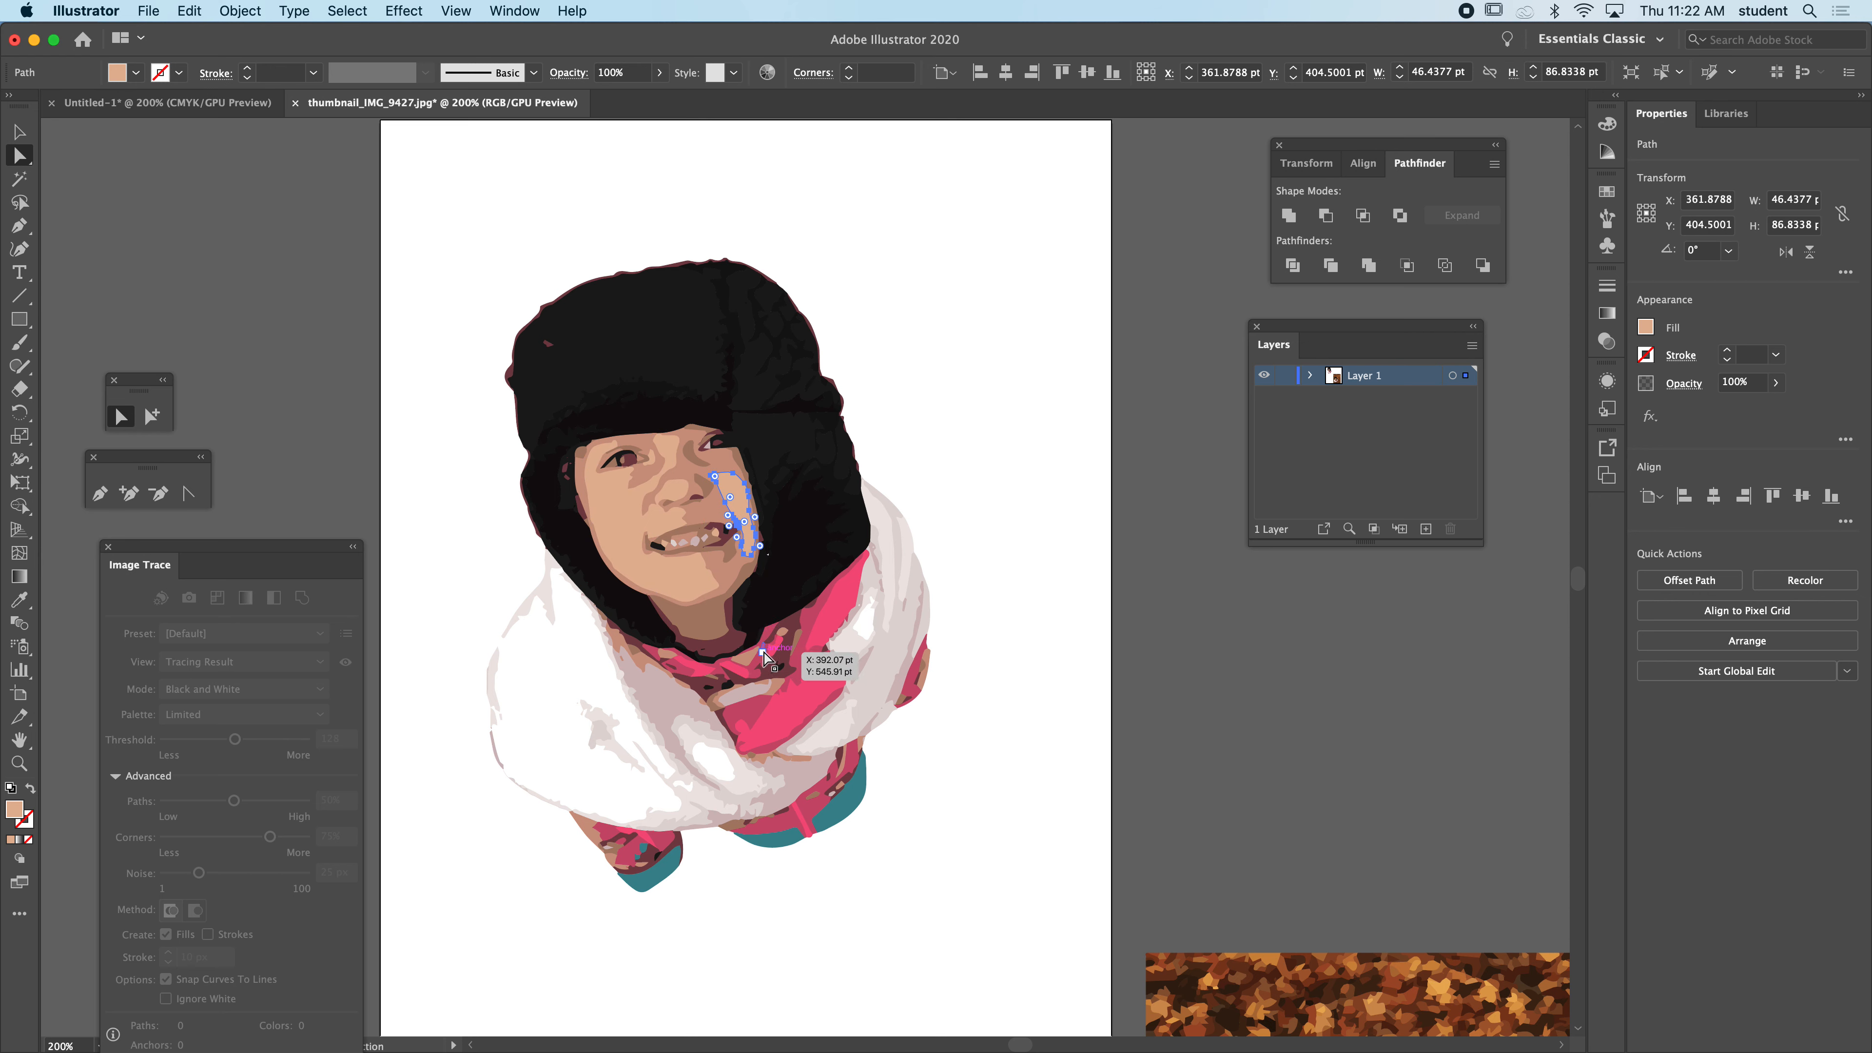
{"action": "left_click", "coordinate": [605, 514]}
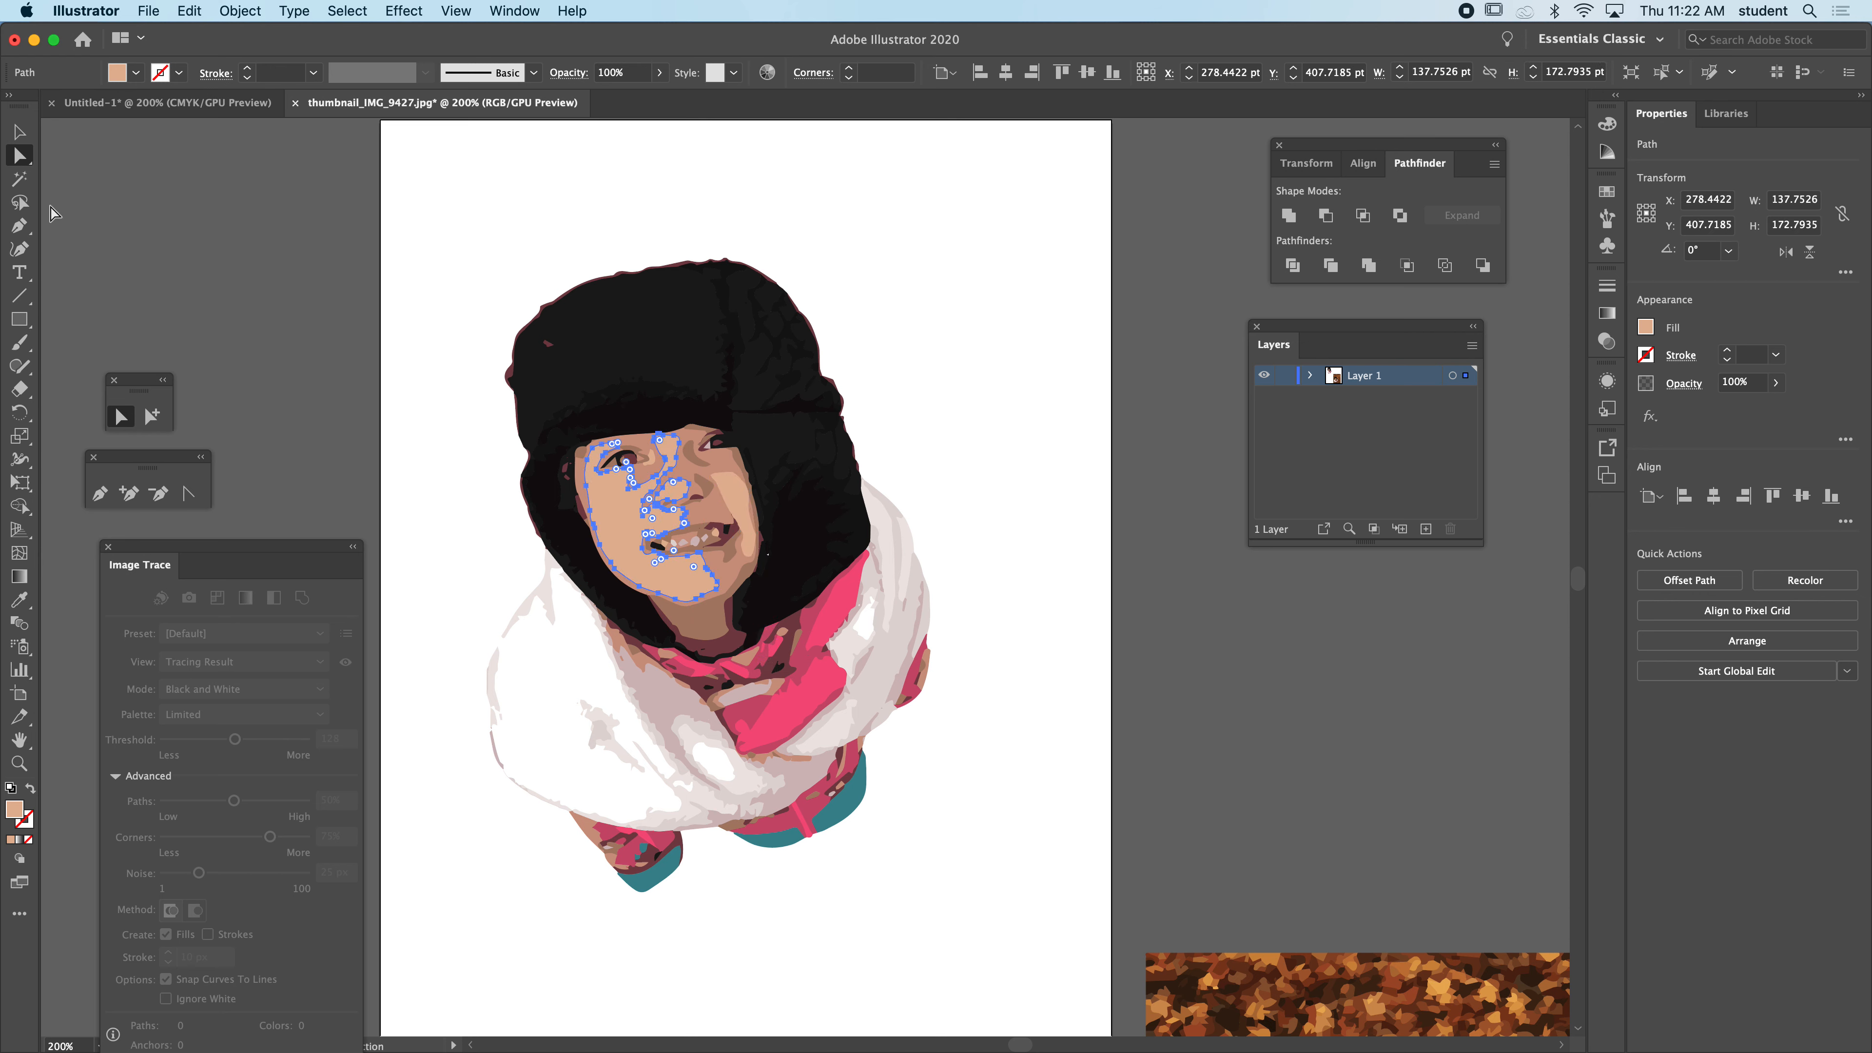
- Set the Magic Wand's fill color tolerance to 1 and select all shapes sharing the light skin color of the left cheek
{"action": "left_click", "coordinate": [22, 181]}
{"action": "double_click", "coordinate": [23, 184]}
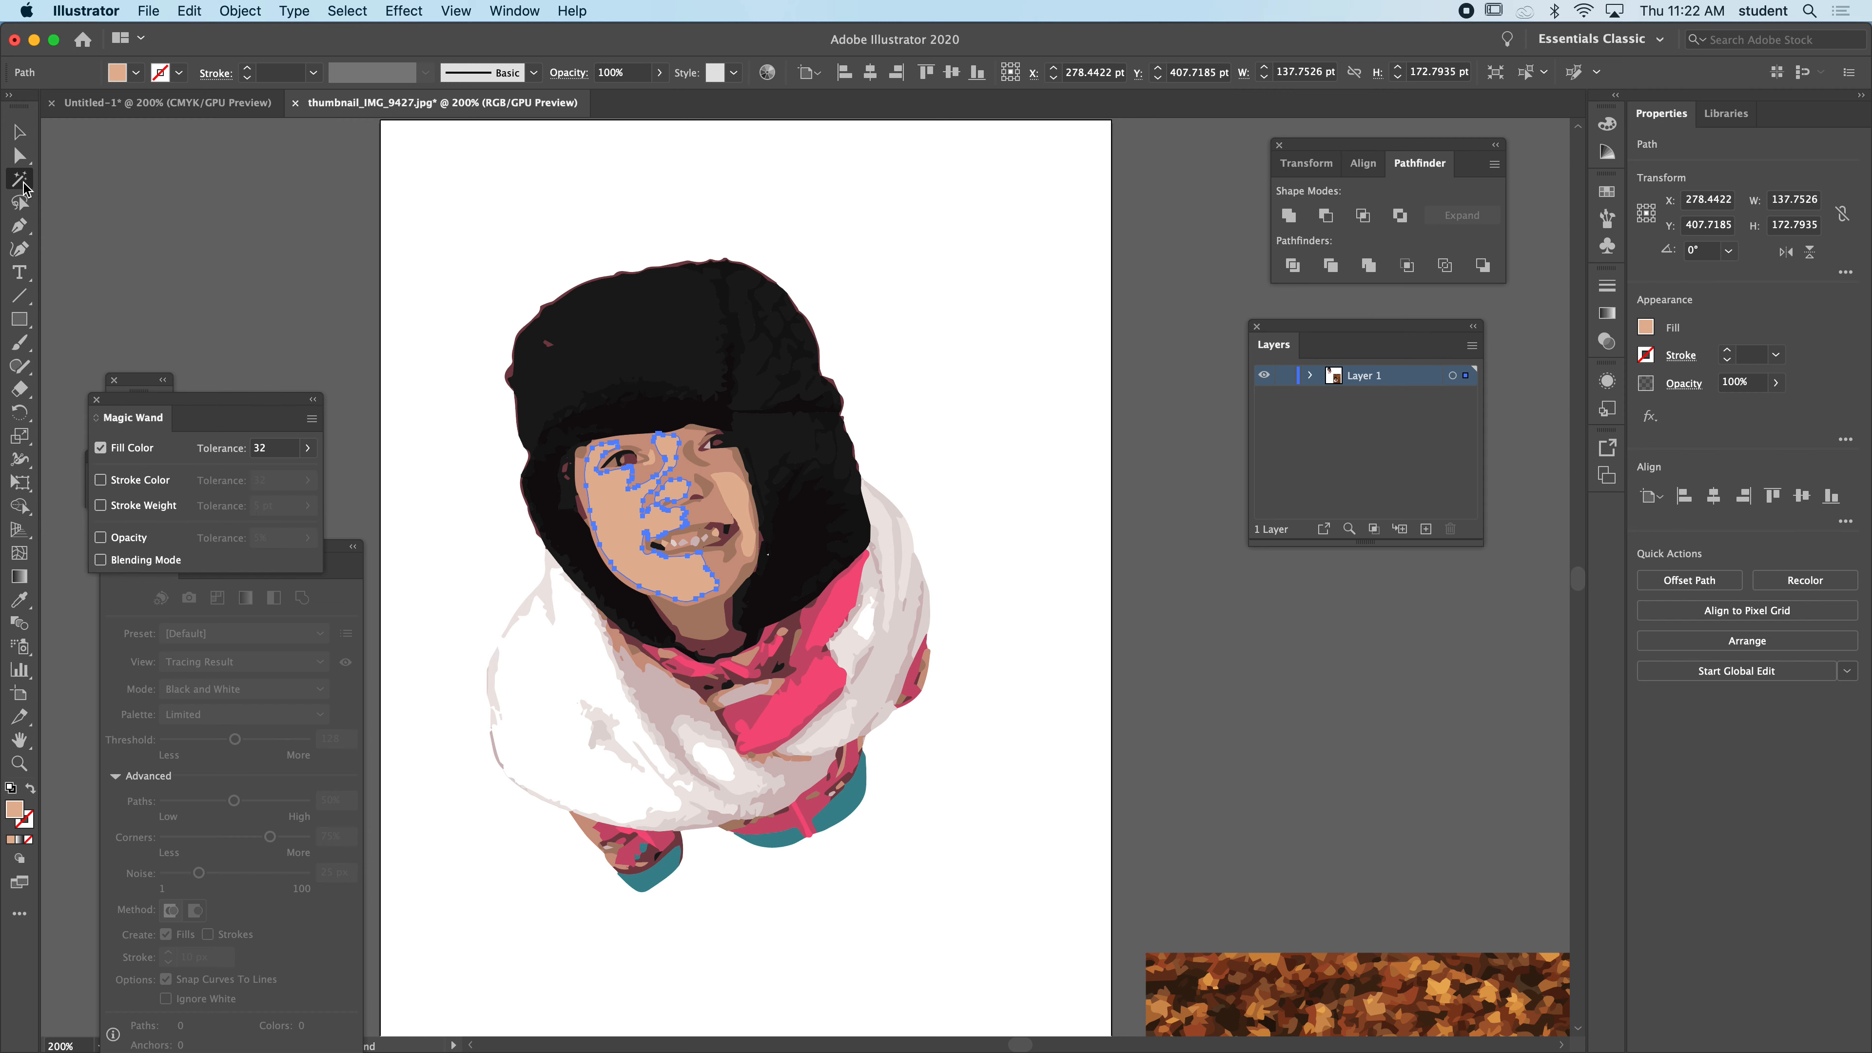
{"action": "left_click", "coordinate": [248, 447]}
{"action": "left_click_drag", "start_coordinate": [230, 401], "coordinate": [236, 225]}
{"action": "left_click", "coordinate": [259, 272]}
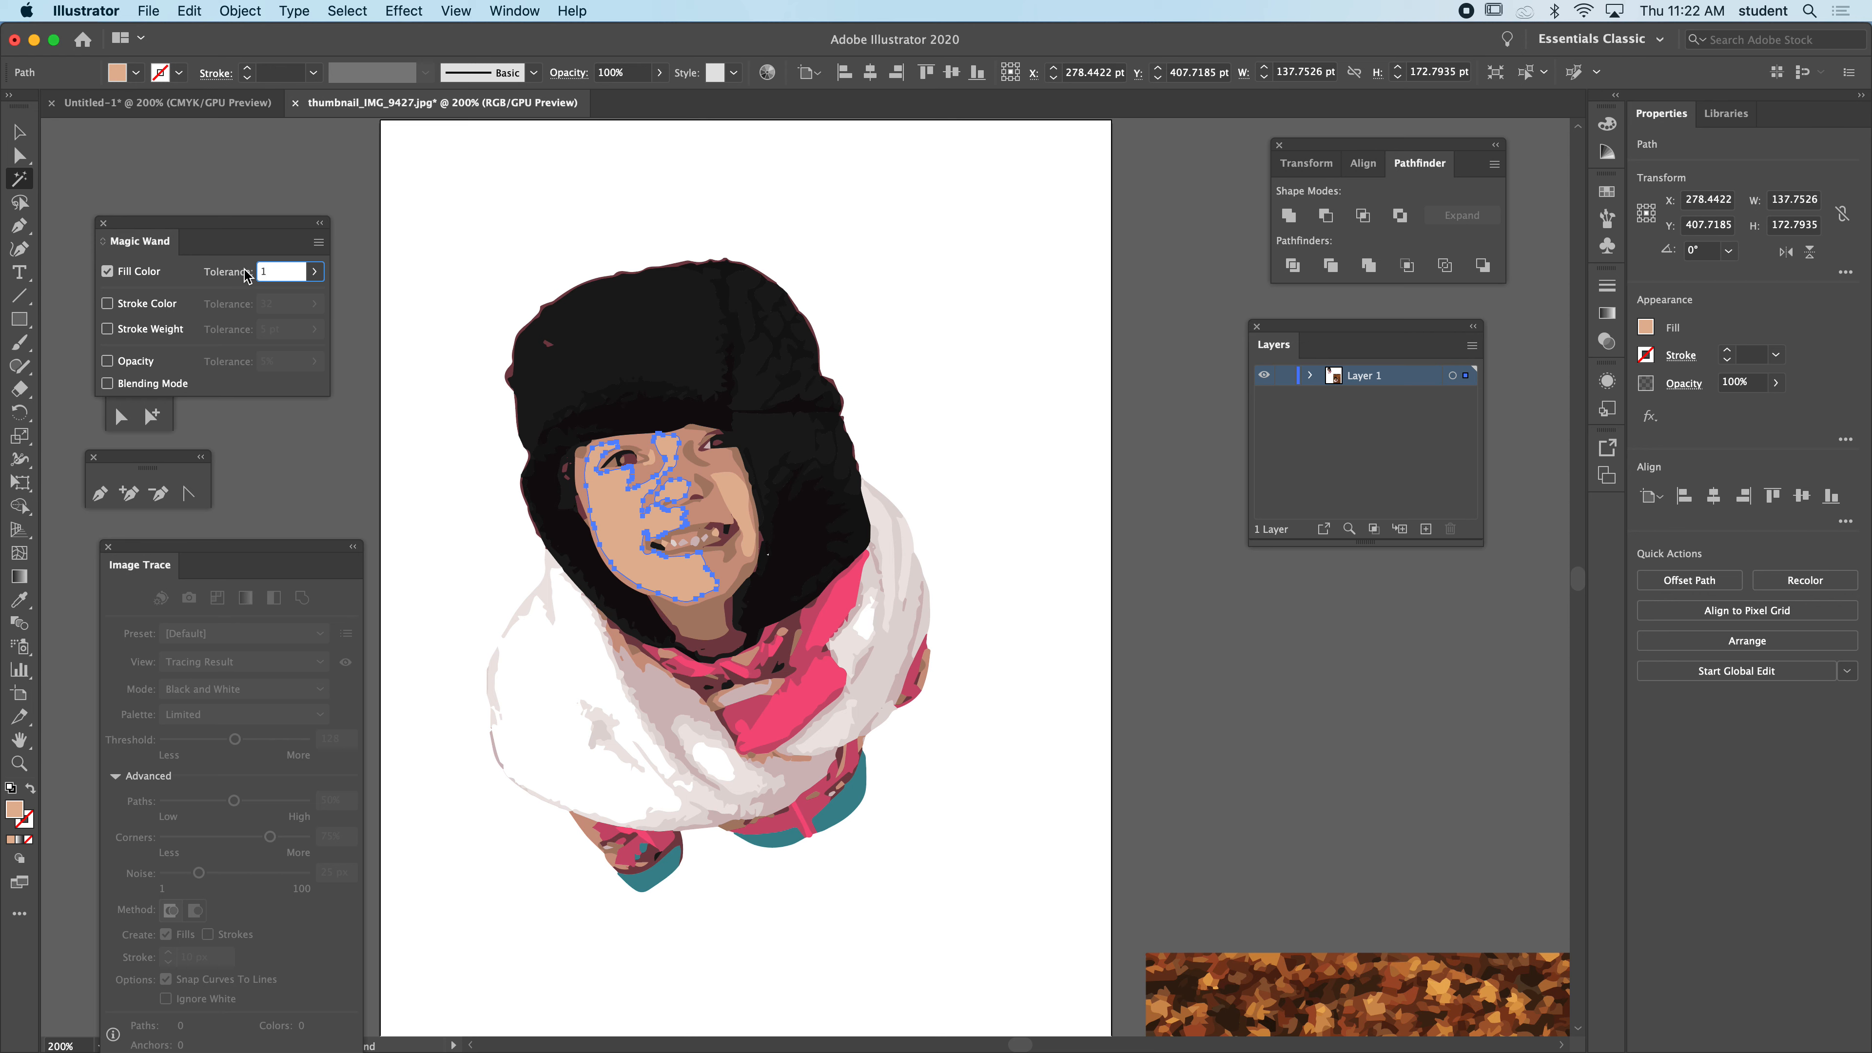
{"action": "type", "text": "1"}
{"action": "key", "text": "Return"}
{"action": "left_click", "coordinate": [612, 511]}
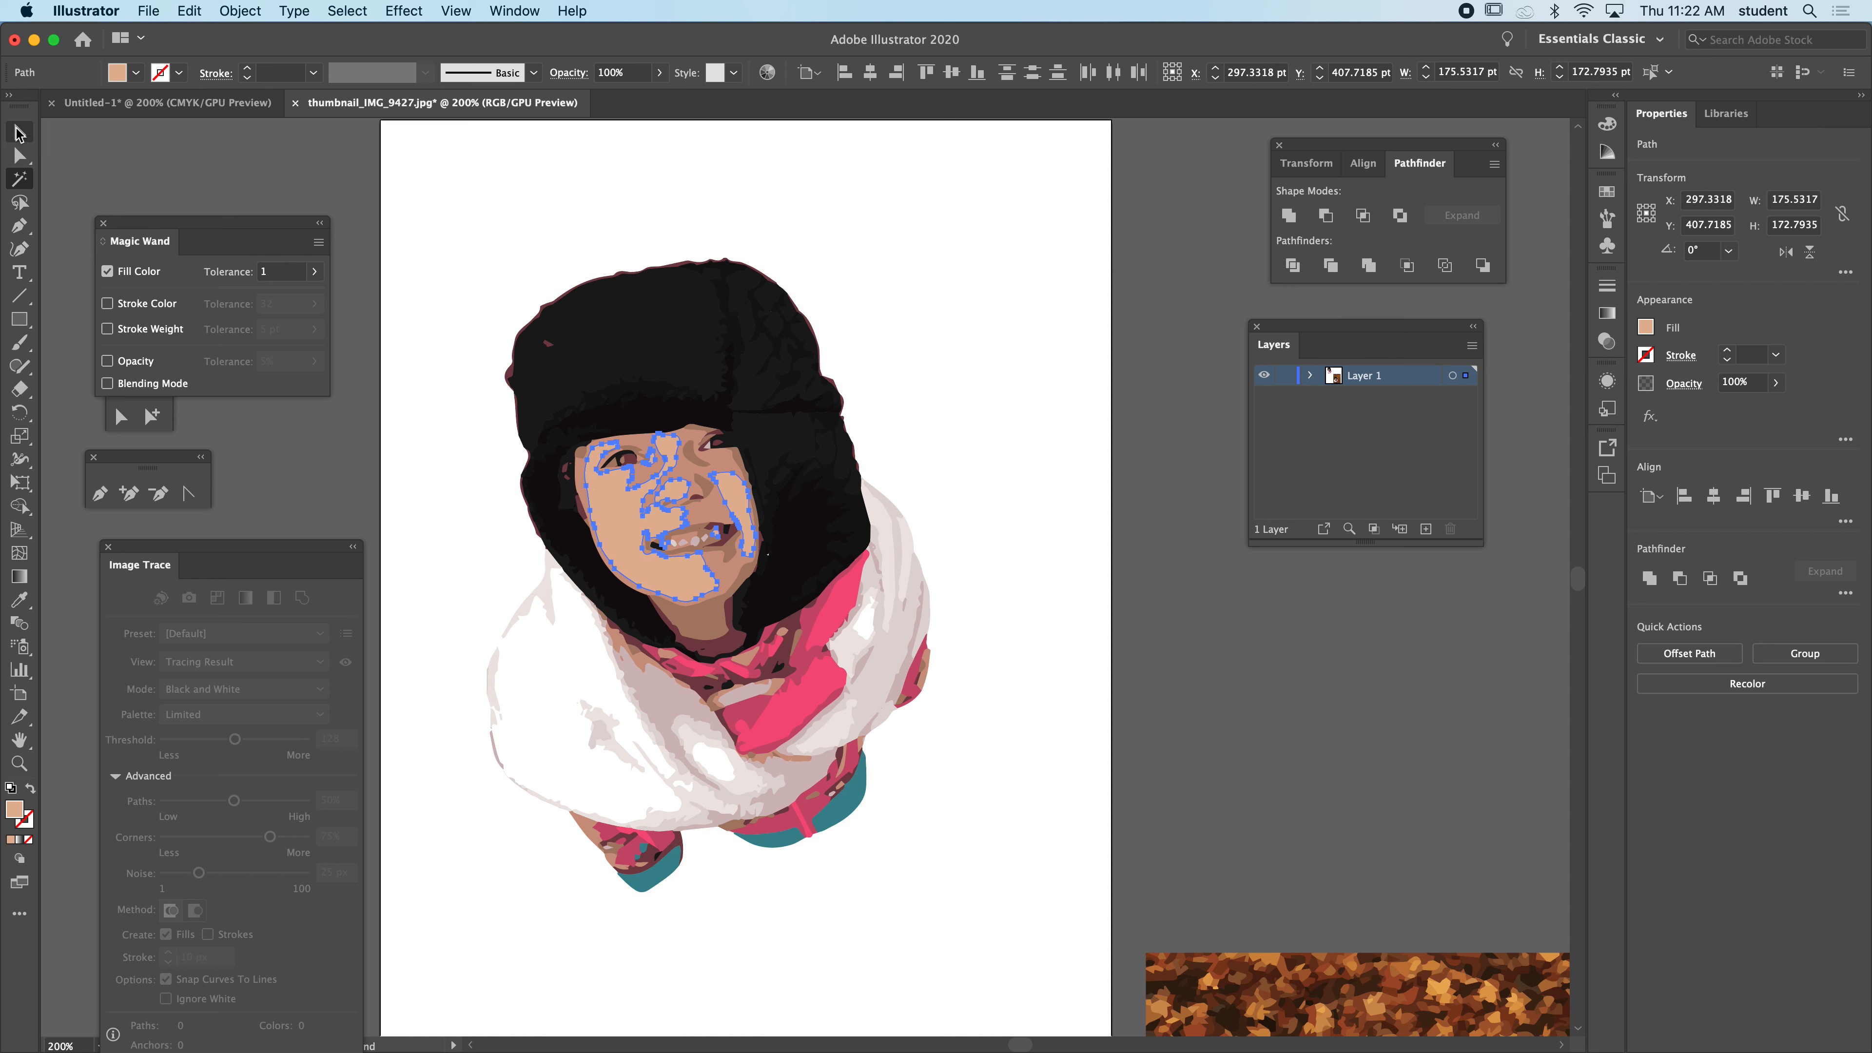
- Directly select only the left cheek shape, and reselect all matching light skin shapes with the Magic Wand from the right cheek
{"action": "left_click", "coordinate": [22, 155]}
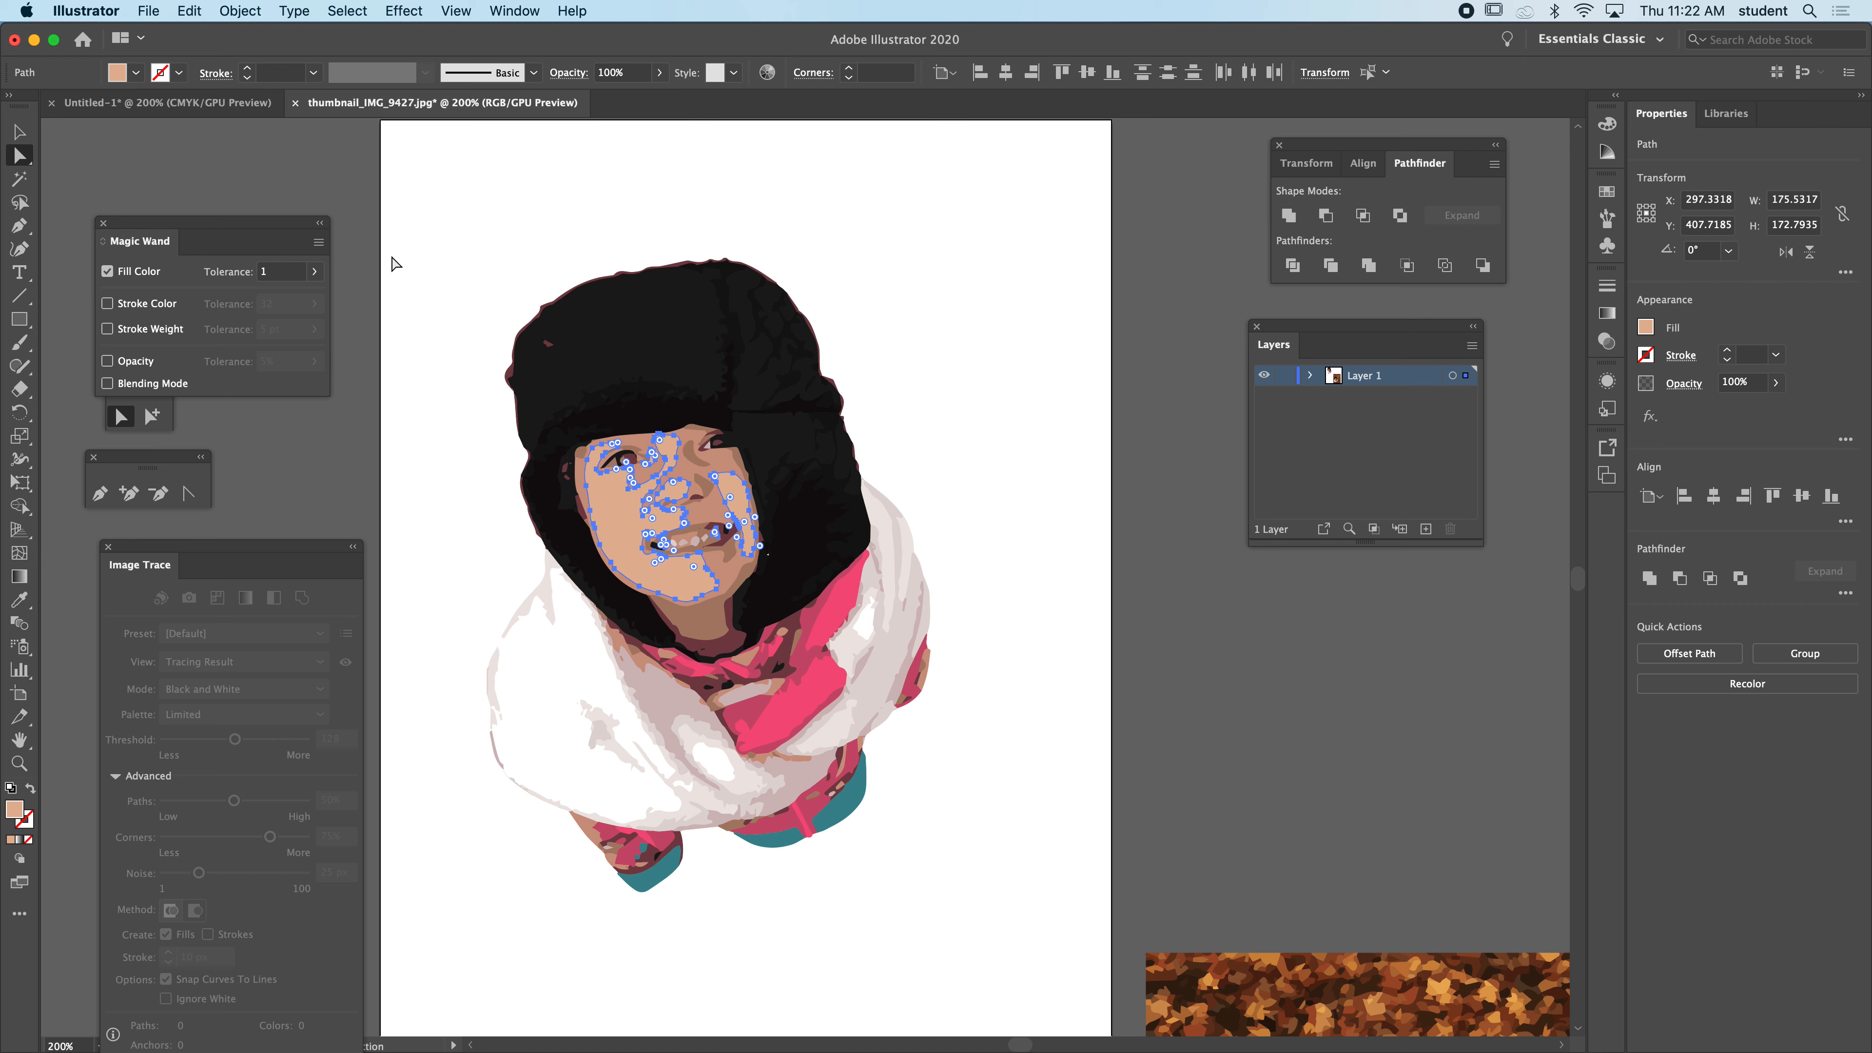
{"action": "left_click", "coordinate": [372, 428]}
{"action": "left_click", "coordinate": [614, 506]}
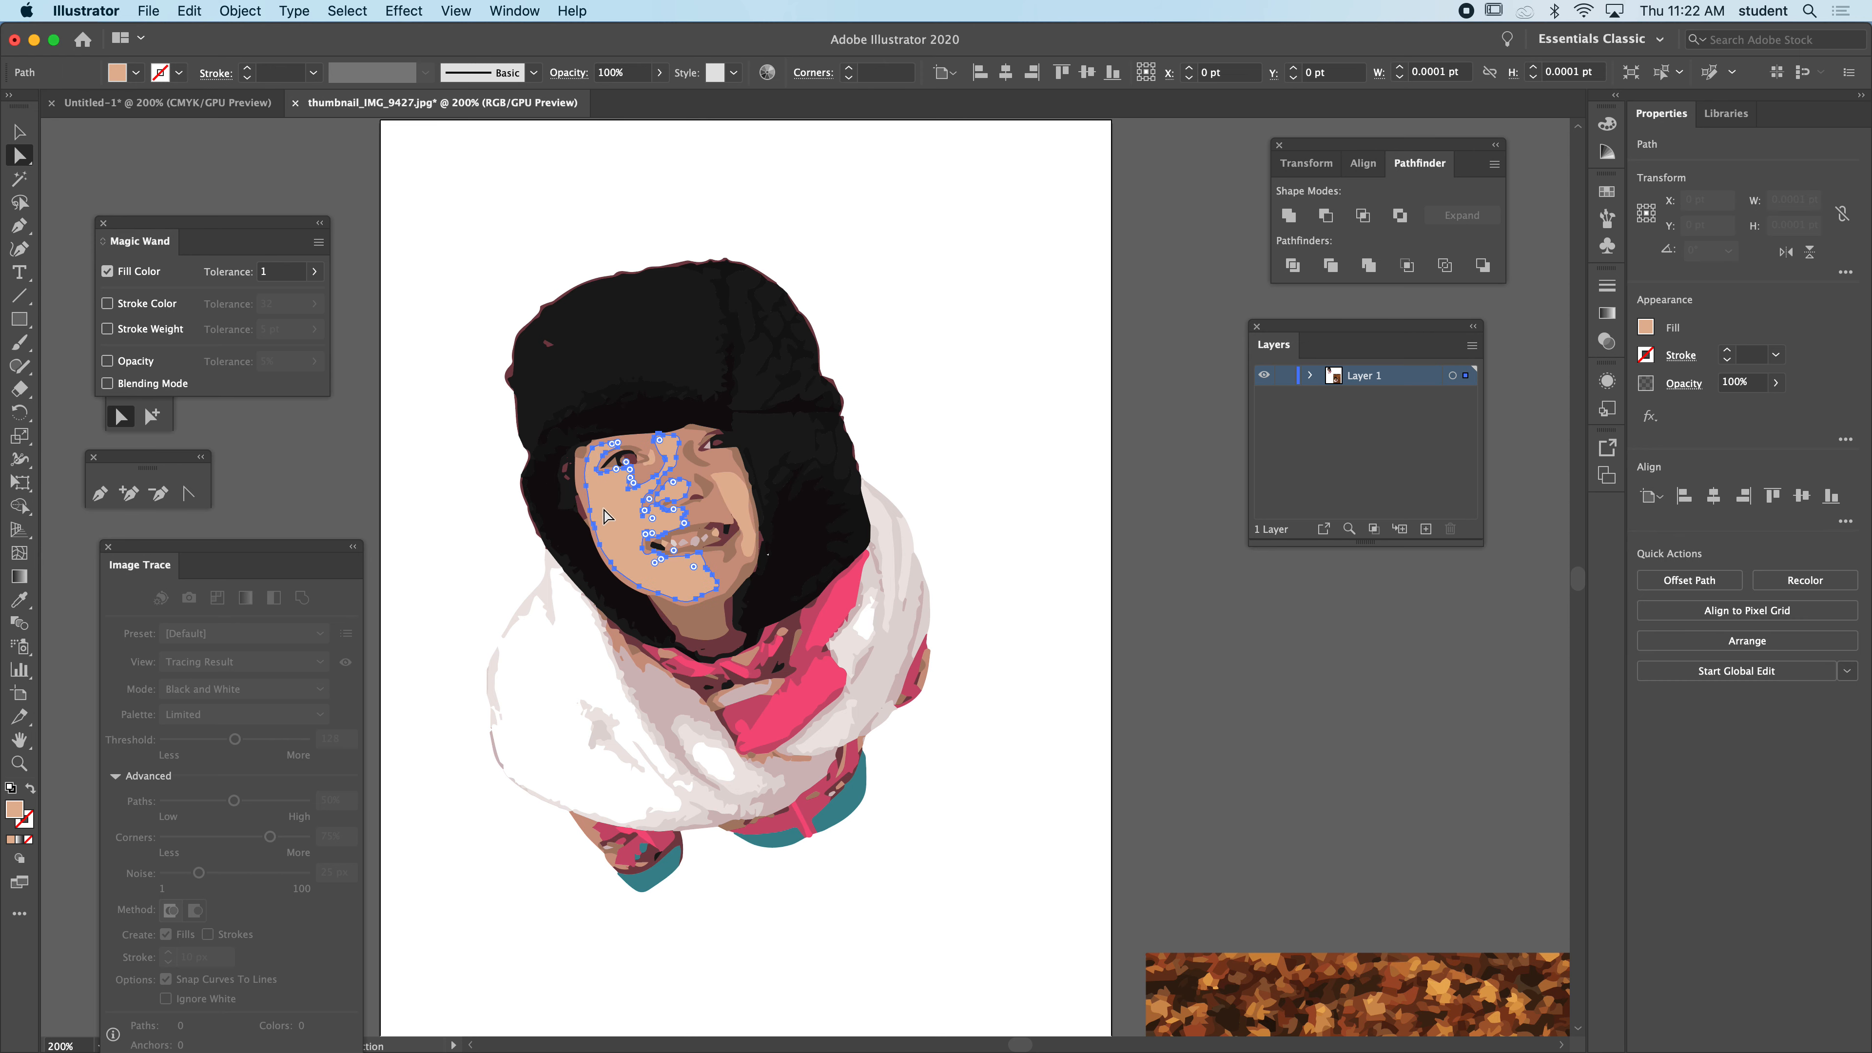
{"action": "left_click", "coordinate": [19, 180]}
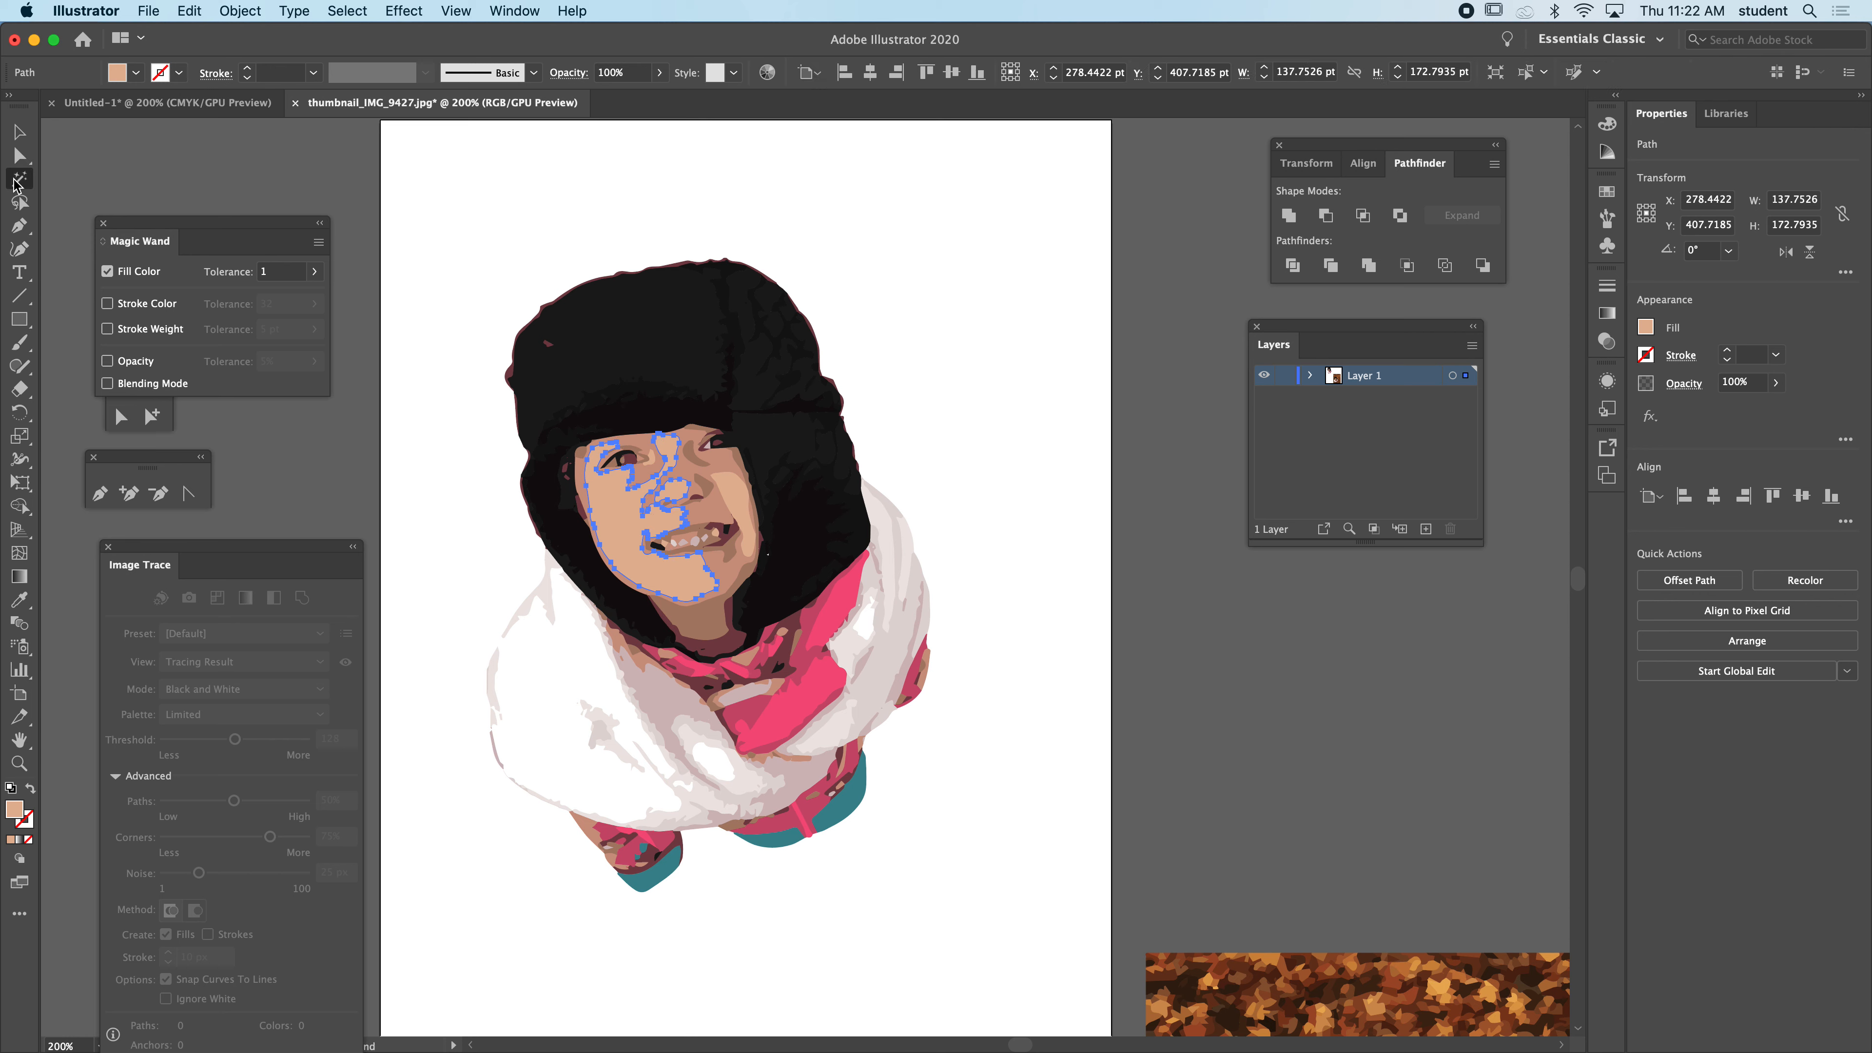
{"action": "left_click", "coordinate": [733, 496]}
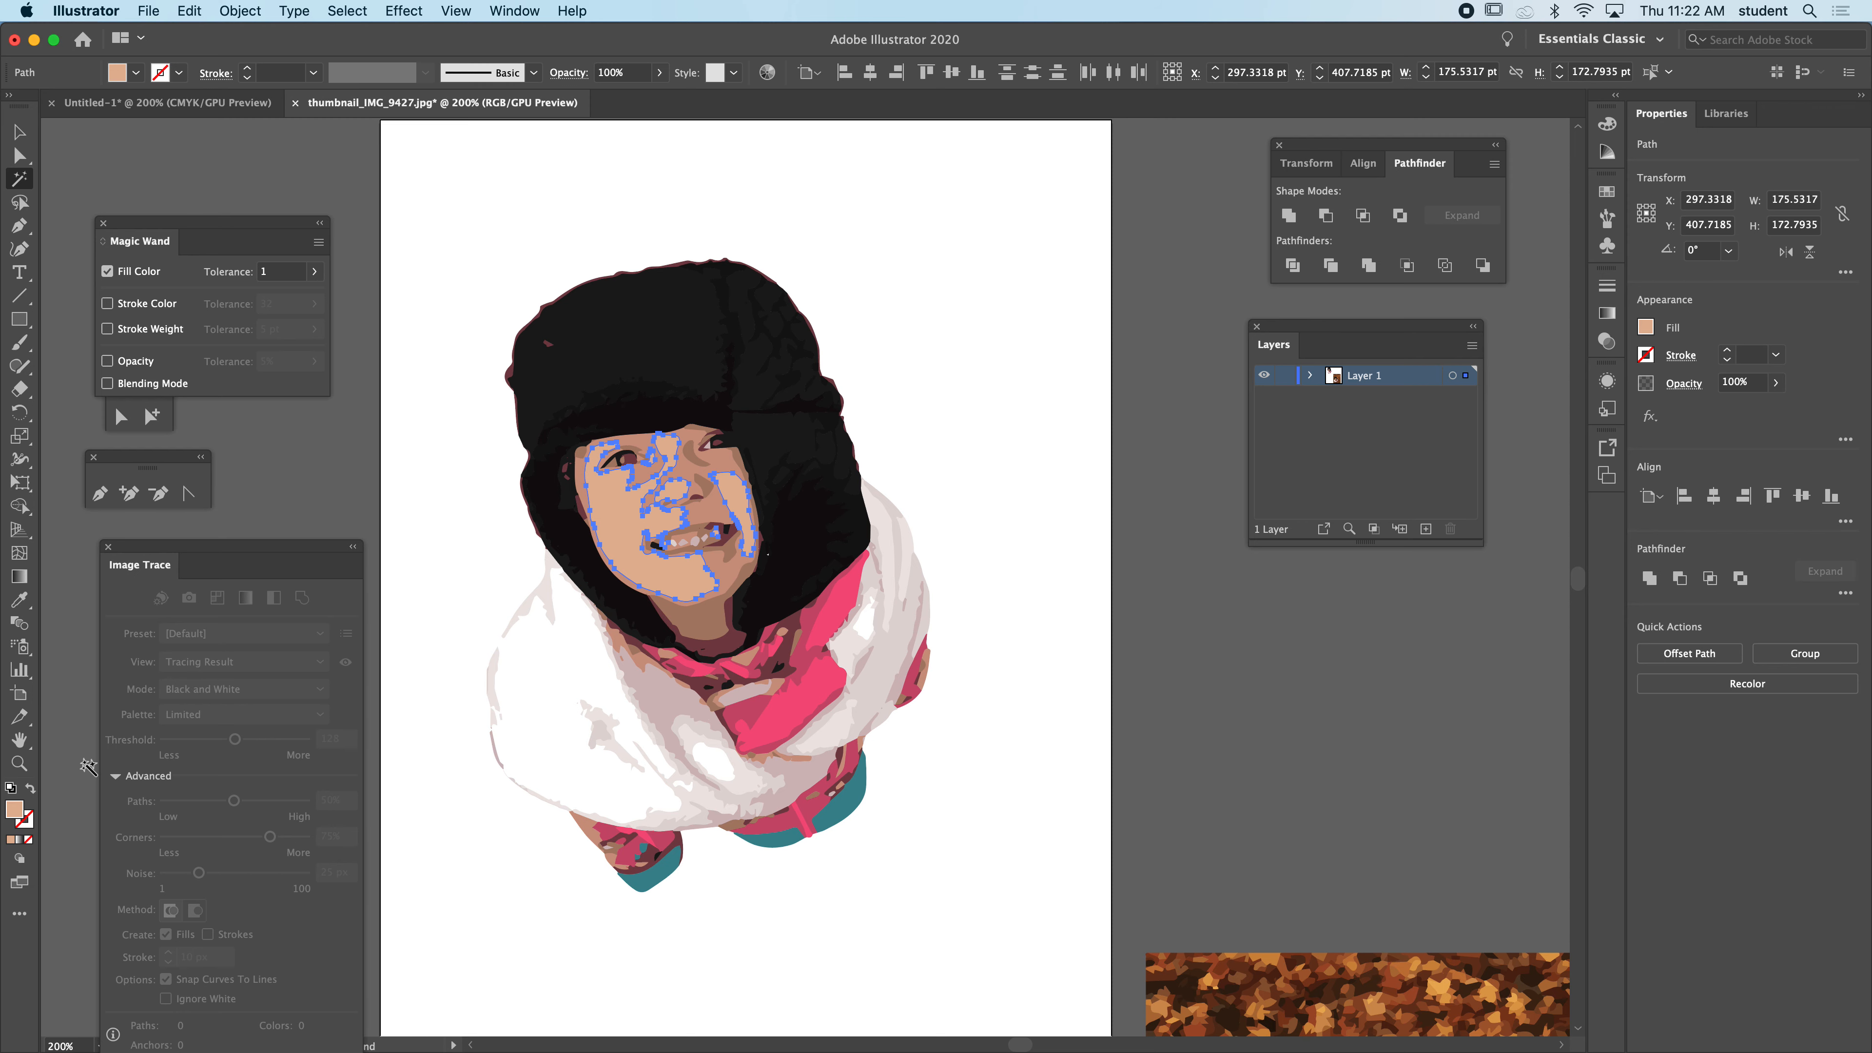
- Change the fill of the selected light skin shapes to the paler tone E8D2C4 and deselect them
{"action": "double_click", "coordinate": [16, 813]}
{"action": "left_click_drag", "start_coordinate": [827, 374], "coordinate": [1142, 300]}
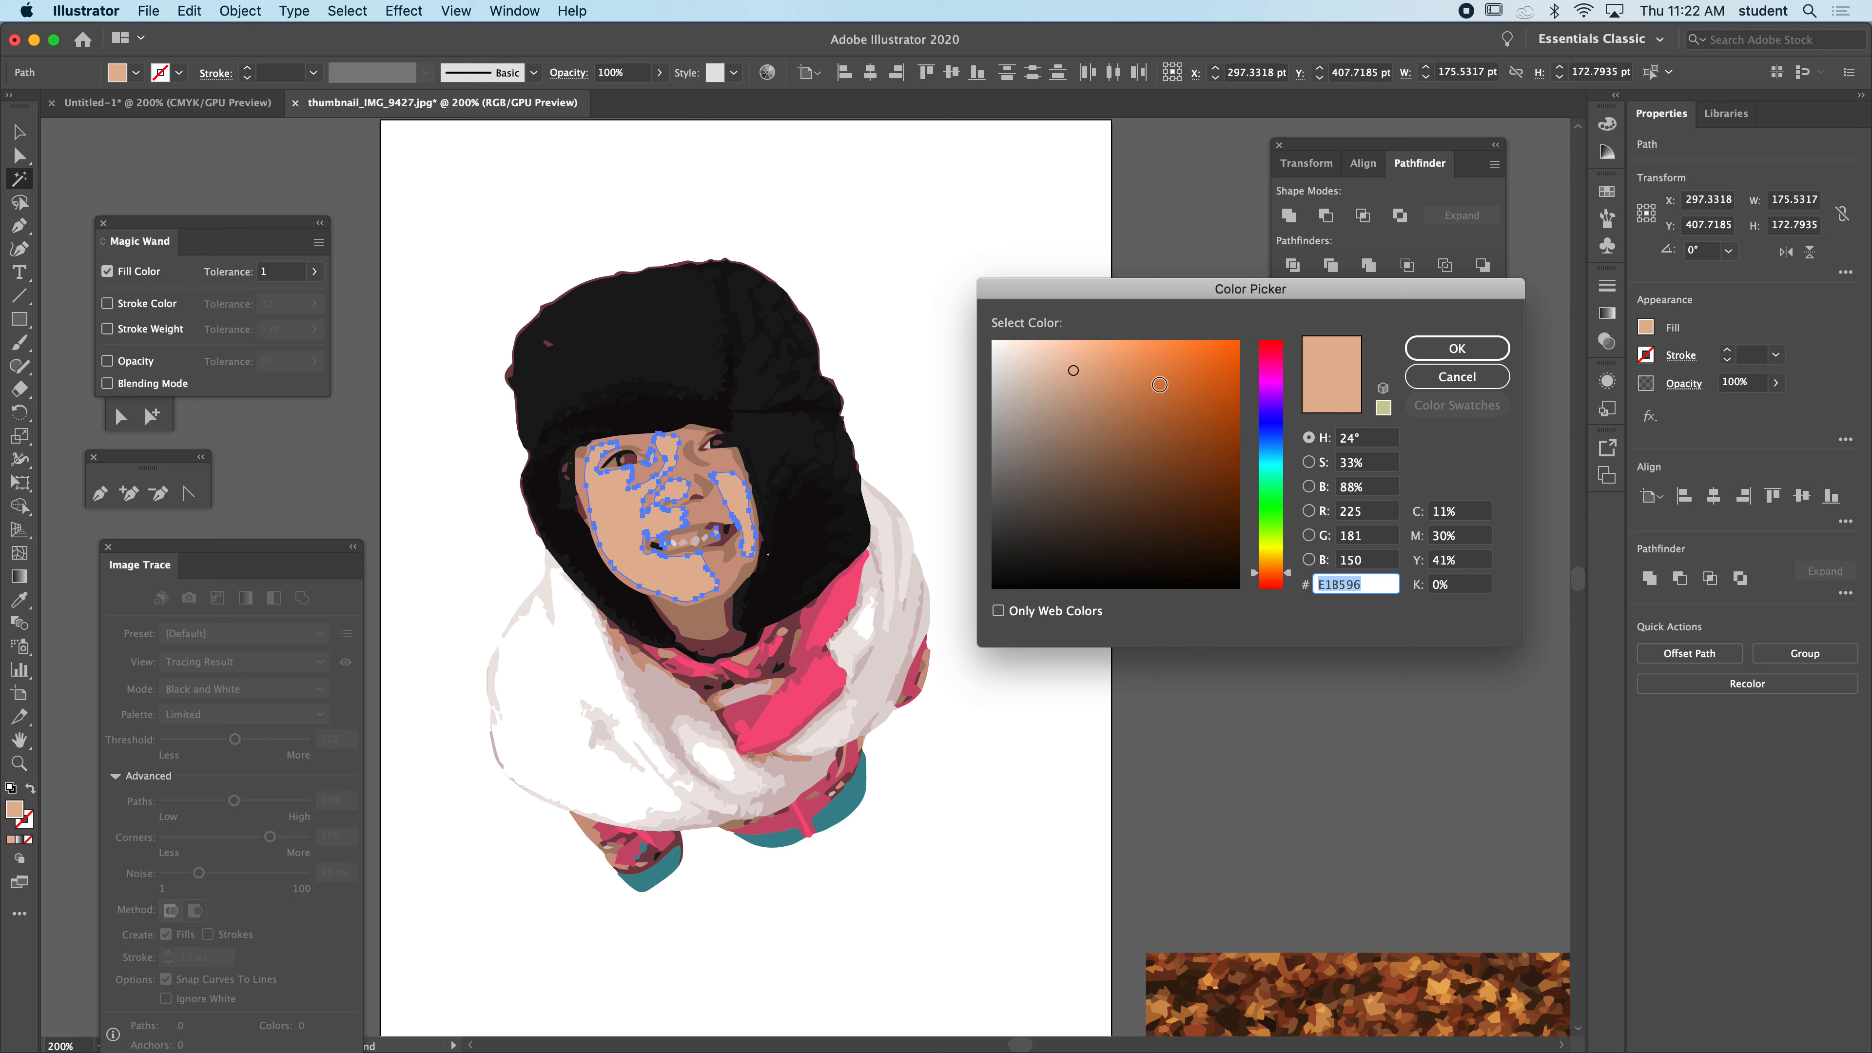
{"action": "left_click", "coordinate": [1034, 361]}
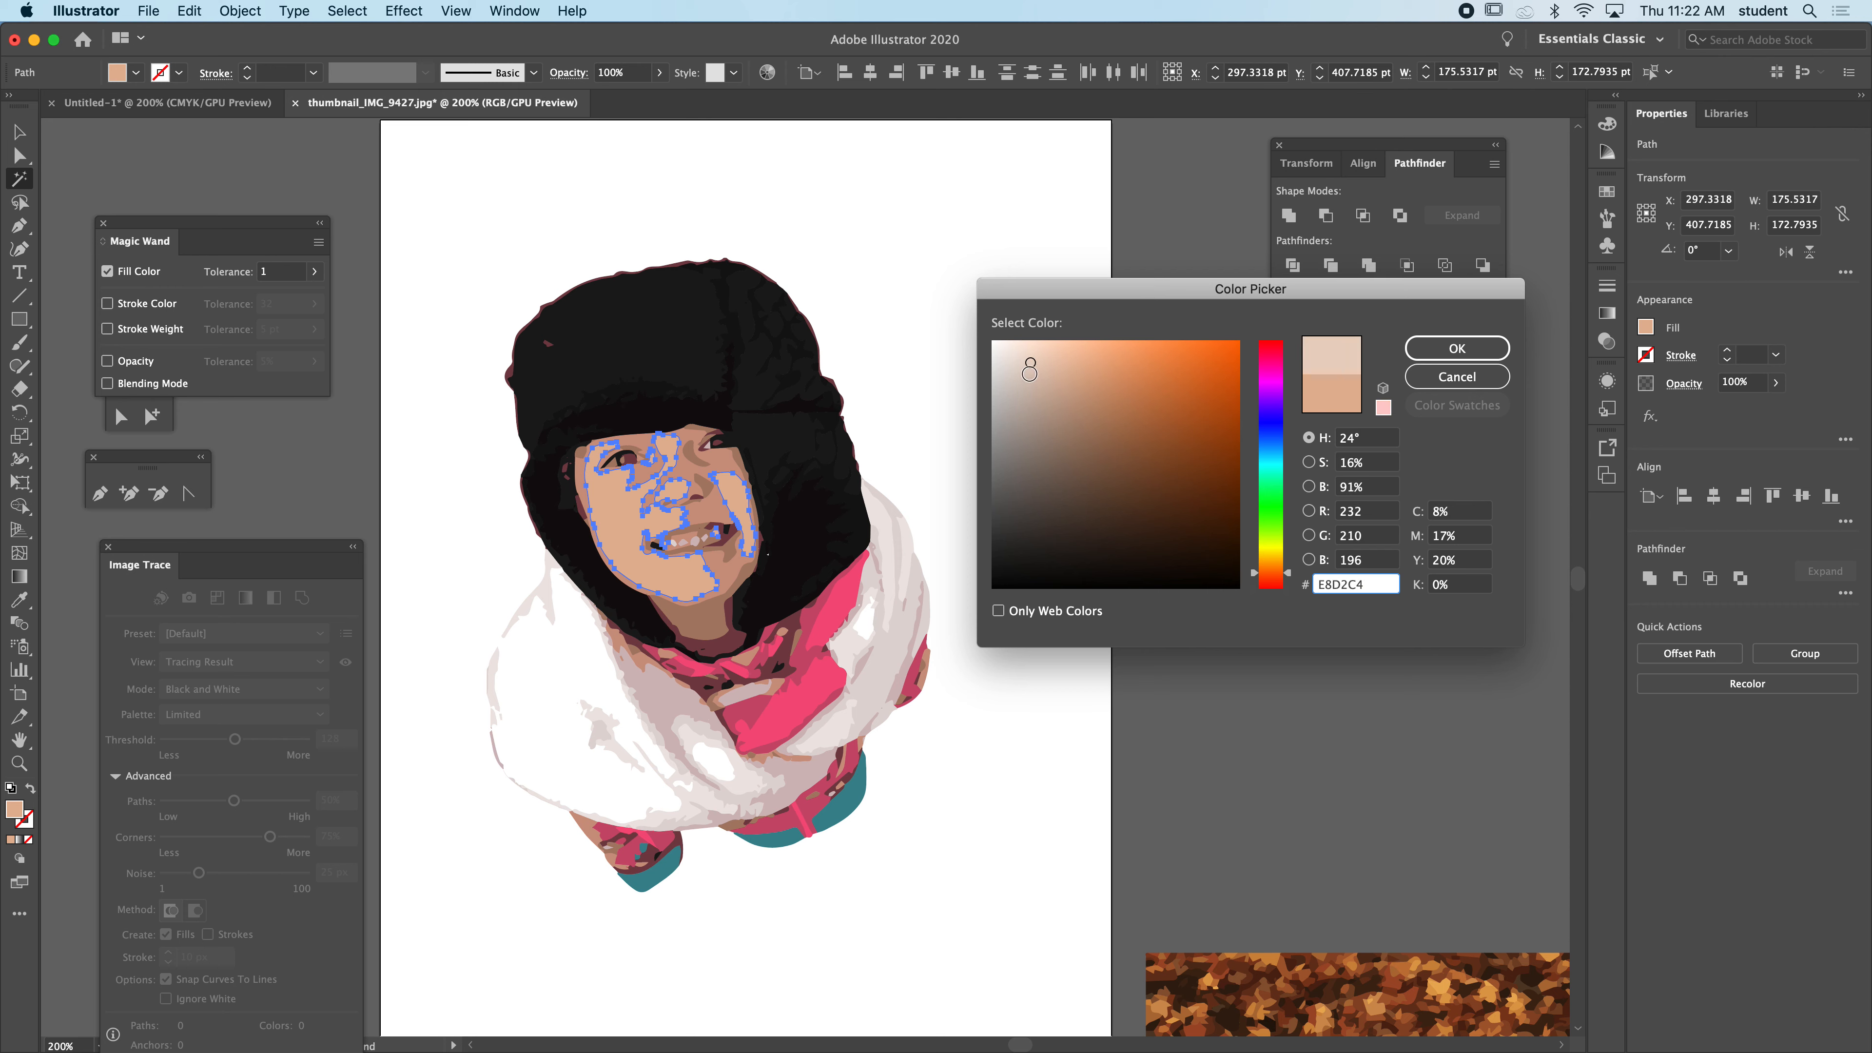
{"action": "left_click", "coordinate": [1444, 353]}
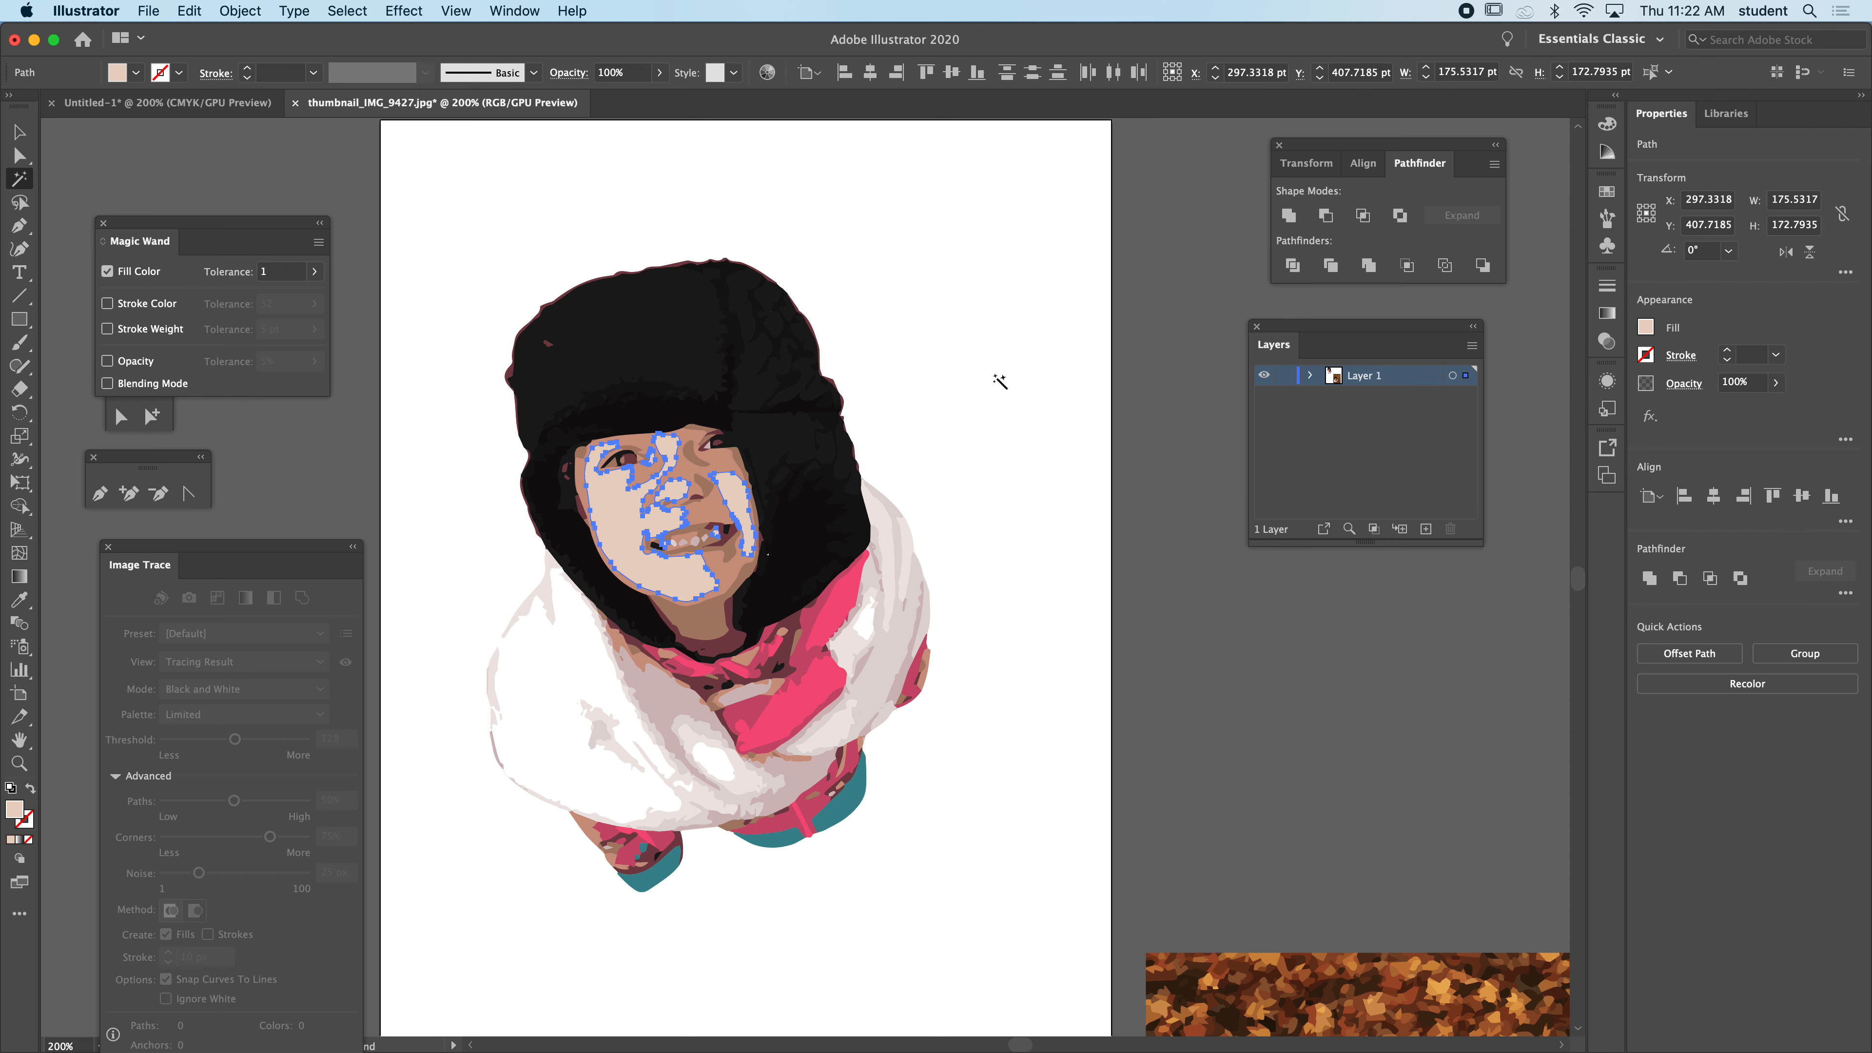
{"action": "left_click", "coordinate": [20, 155]}
{"action": "left_click", "coordinate": [212, 170]}
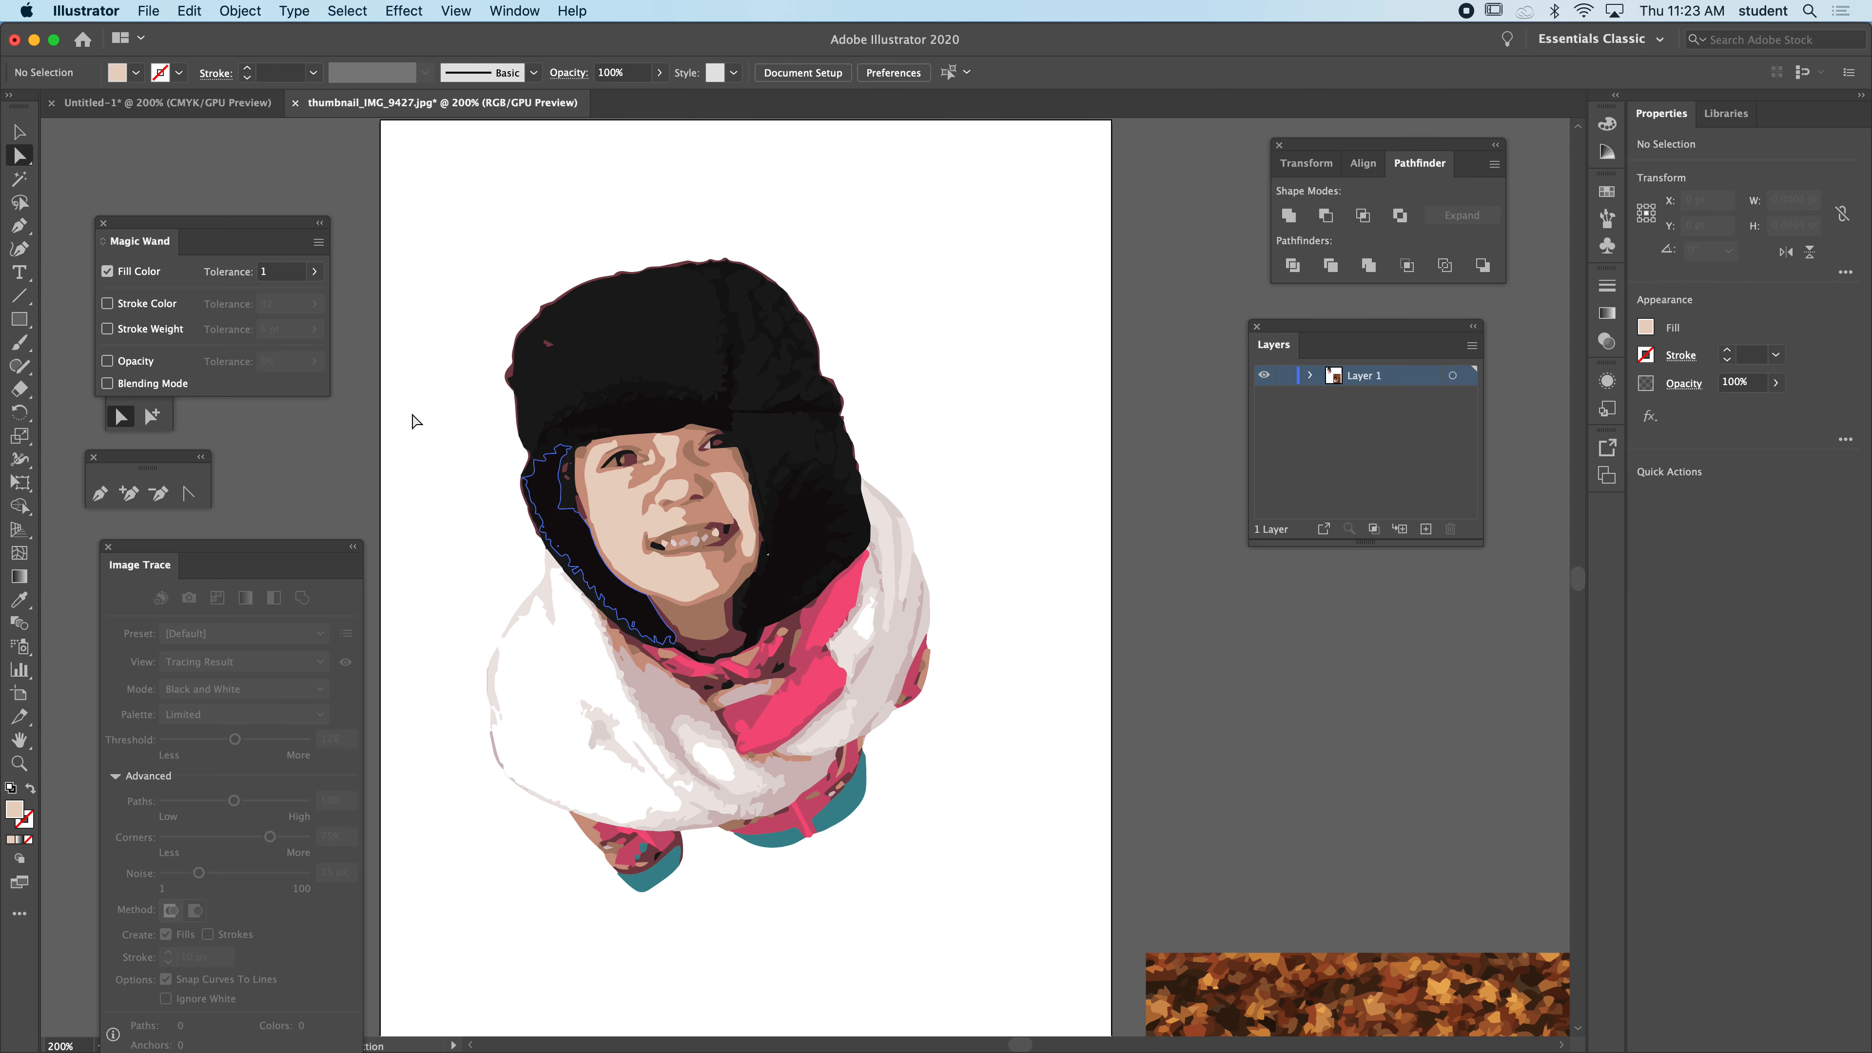
- Select all bright pink clothing shapes with the Magic Wand and change their fill to magenta F251EA
{"action": "key", "text": "y"}
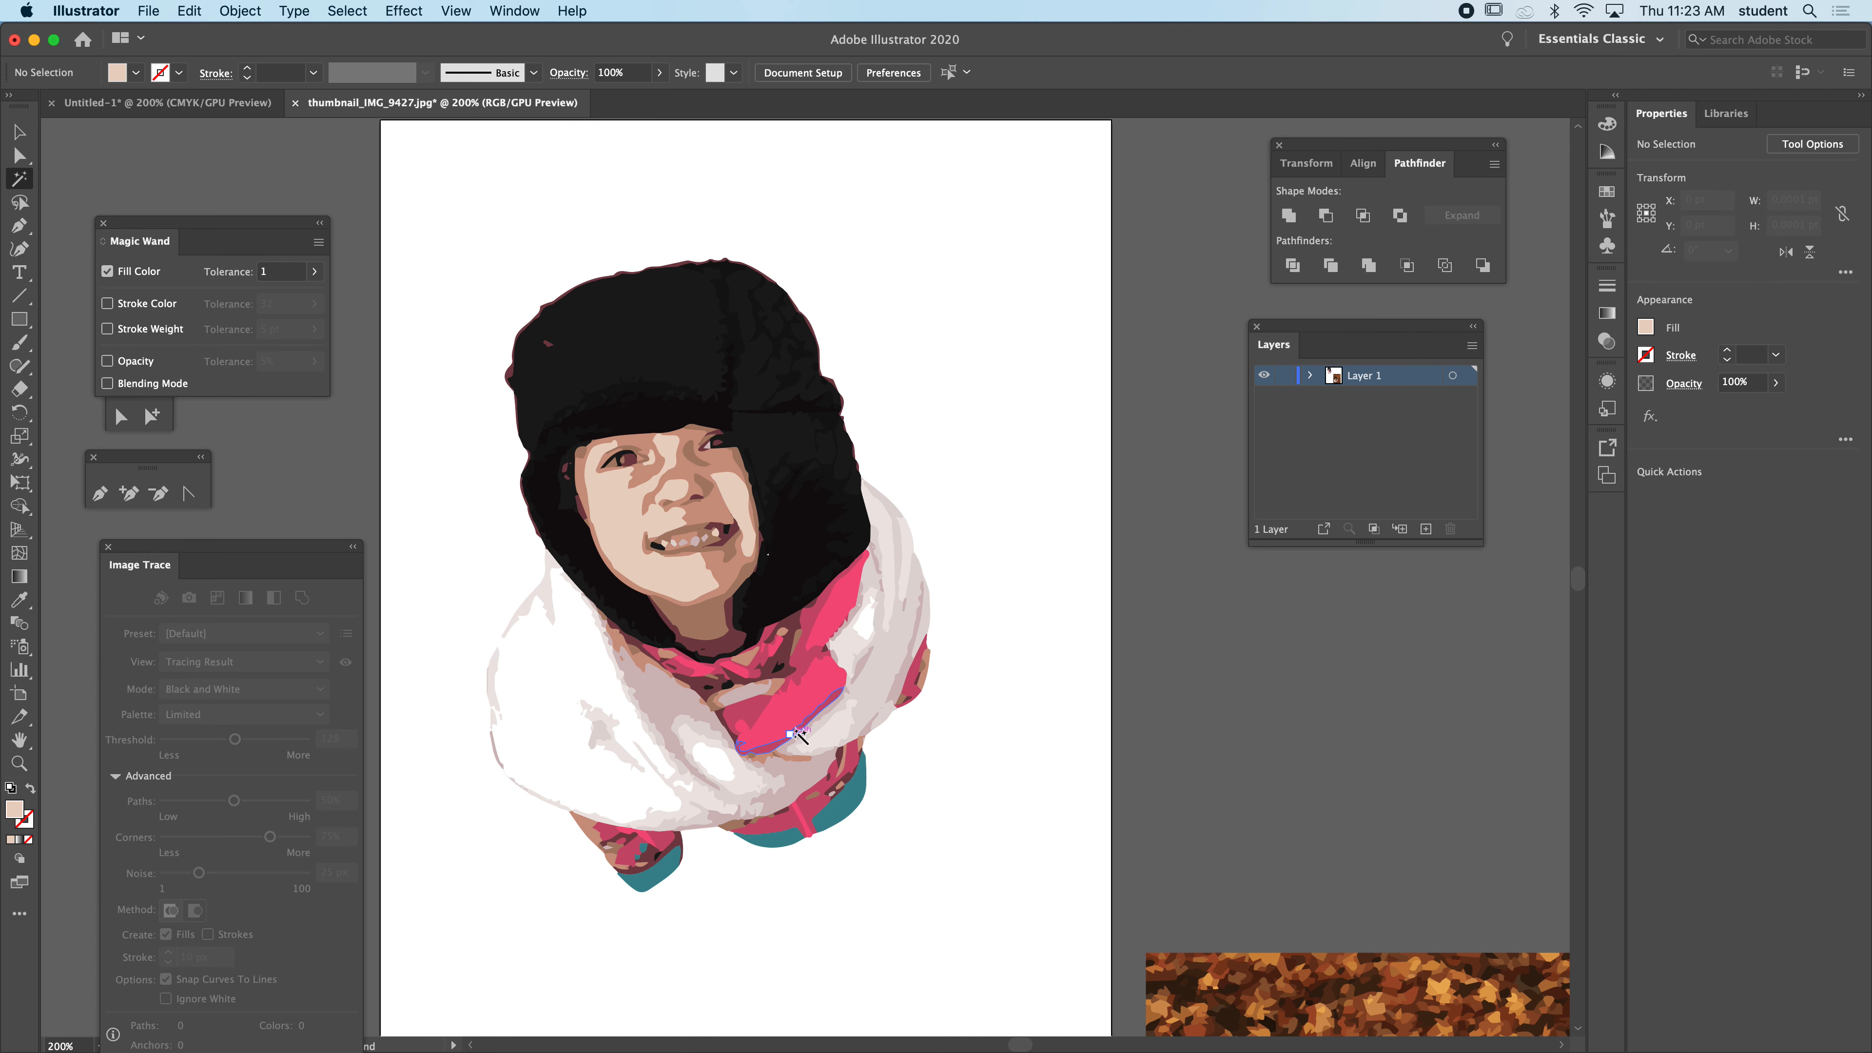
{"action": "left_click", "coordinate": [797, 717]}
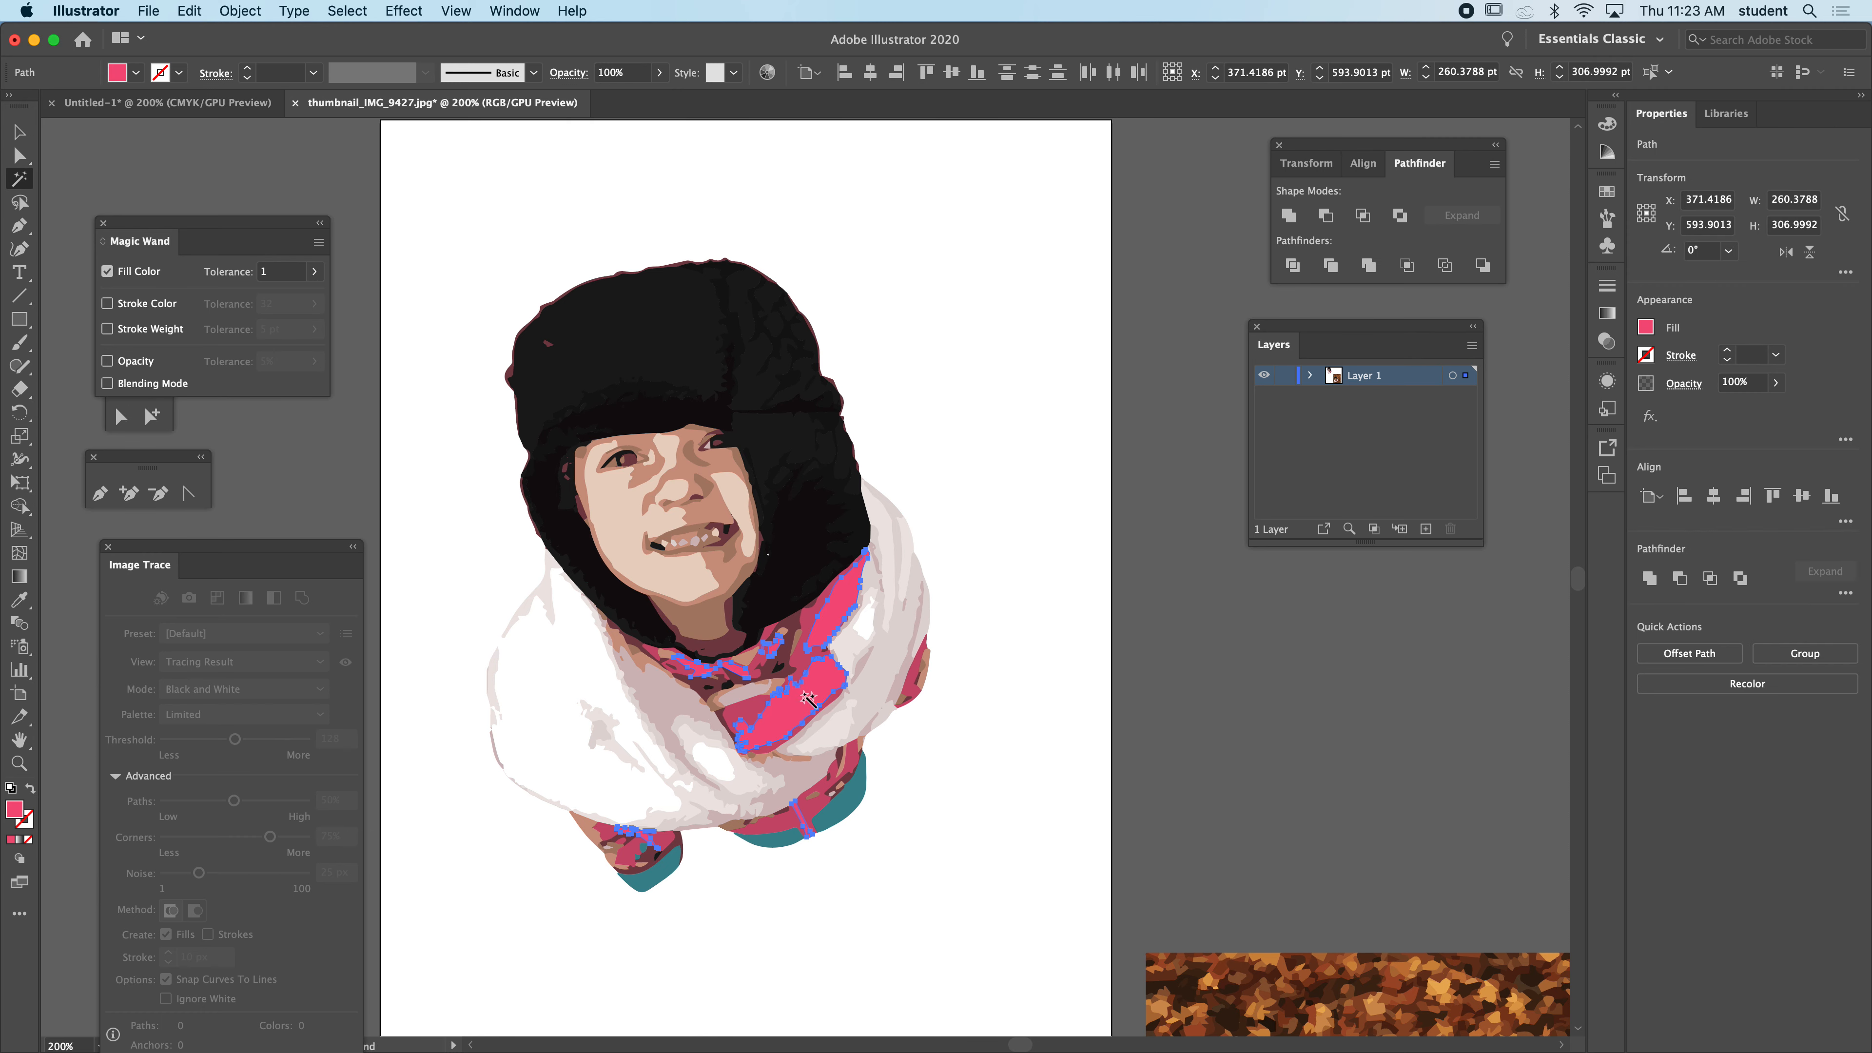
{"action": "double_click", "coordinate": [13, 811]}
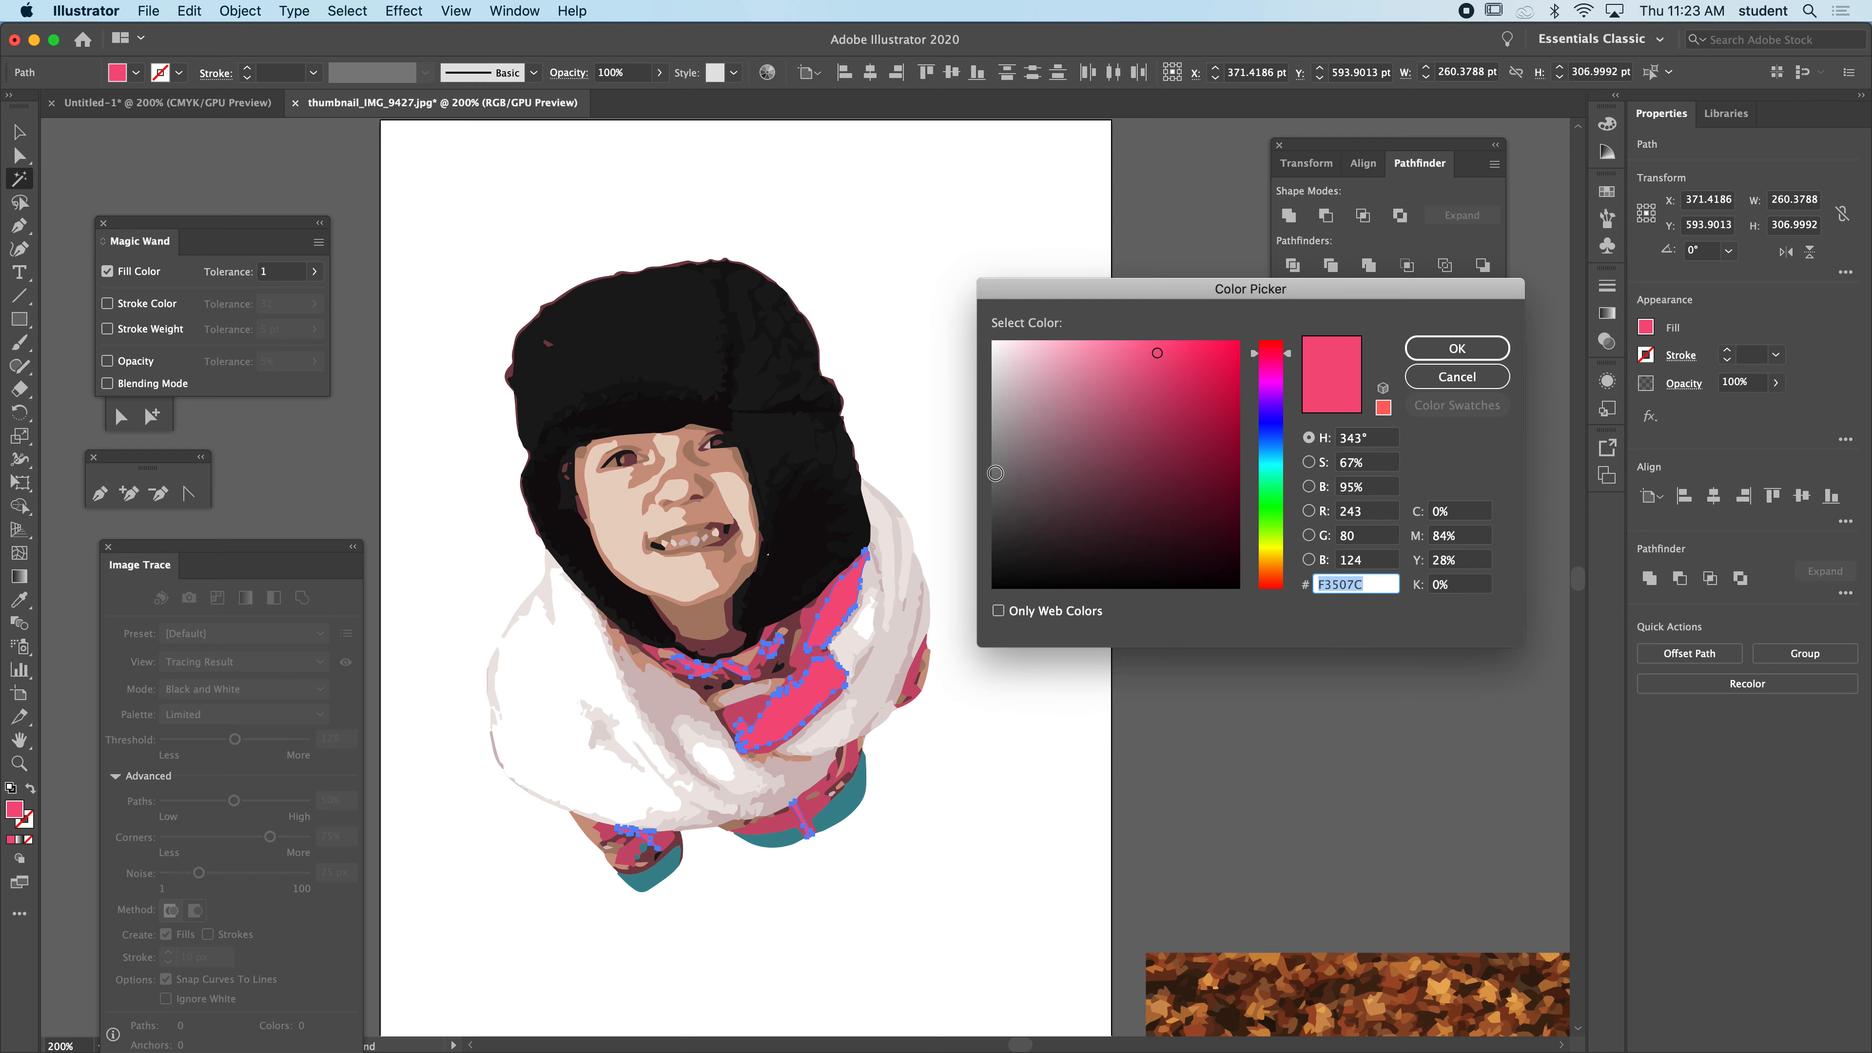
{"action": "left_click", "coordinate": [1277, 390]}
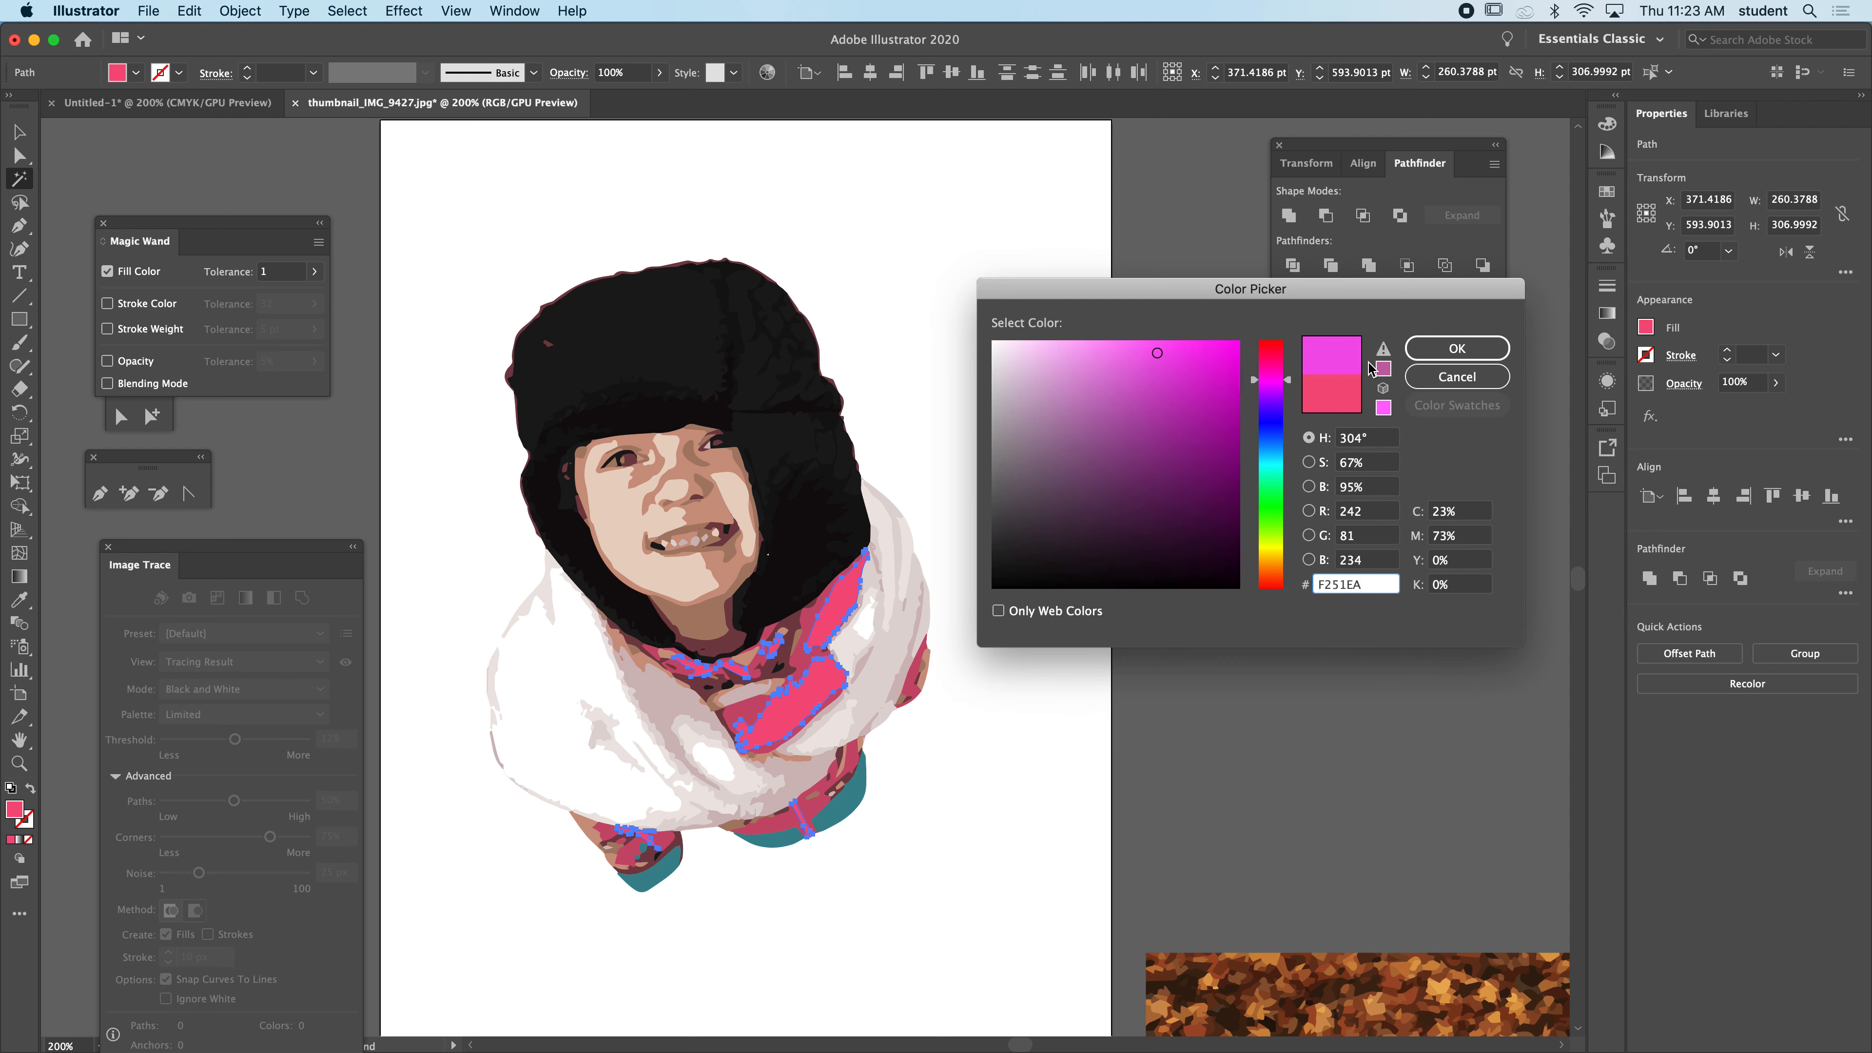
{"action": "left_click", "coordinate": [1449, 361]}
- Extend the selection with the darker pink clothing shapes and recolor their fill to purple C64EC6
{"action": "left_click", "coordinate": [748, 712], "text": "shift"}
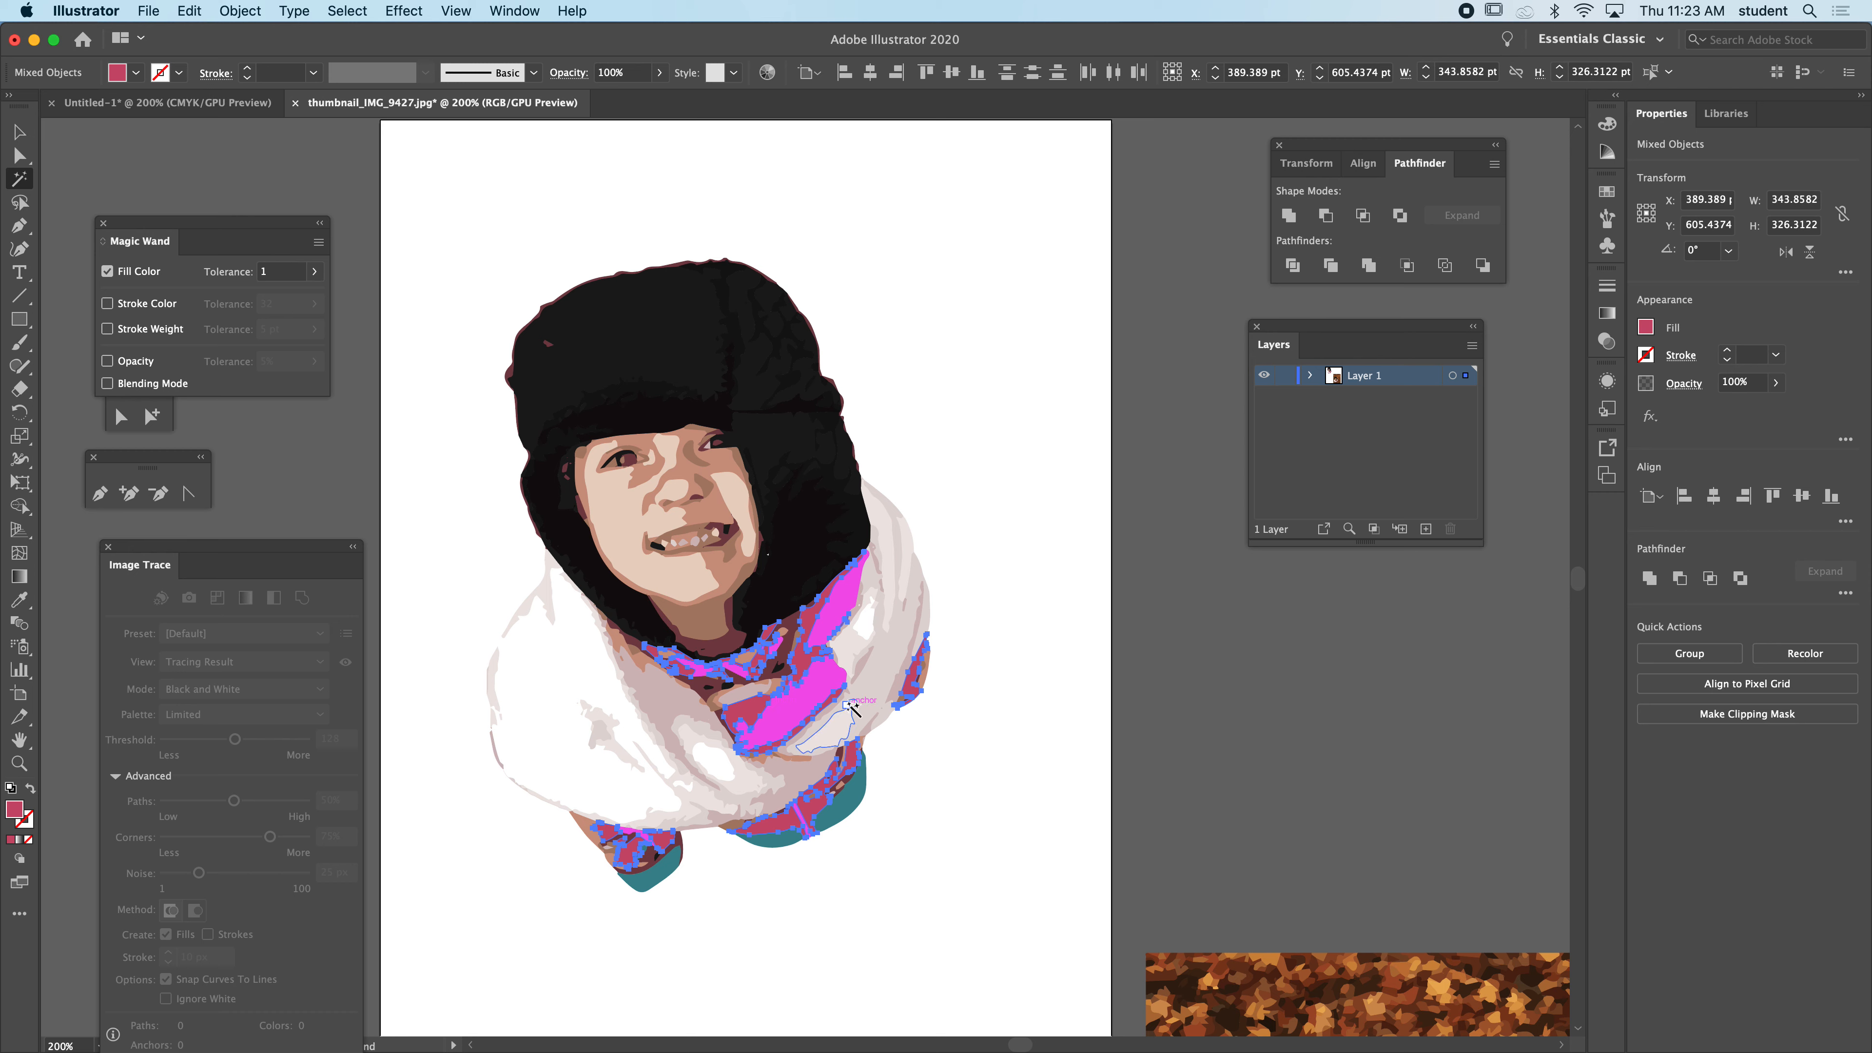
{"action": "double_click", "coordinate": [14, 811]}
{"action": "left_click", "coordinate": [1269, 378]}
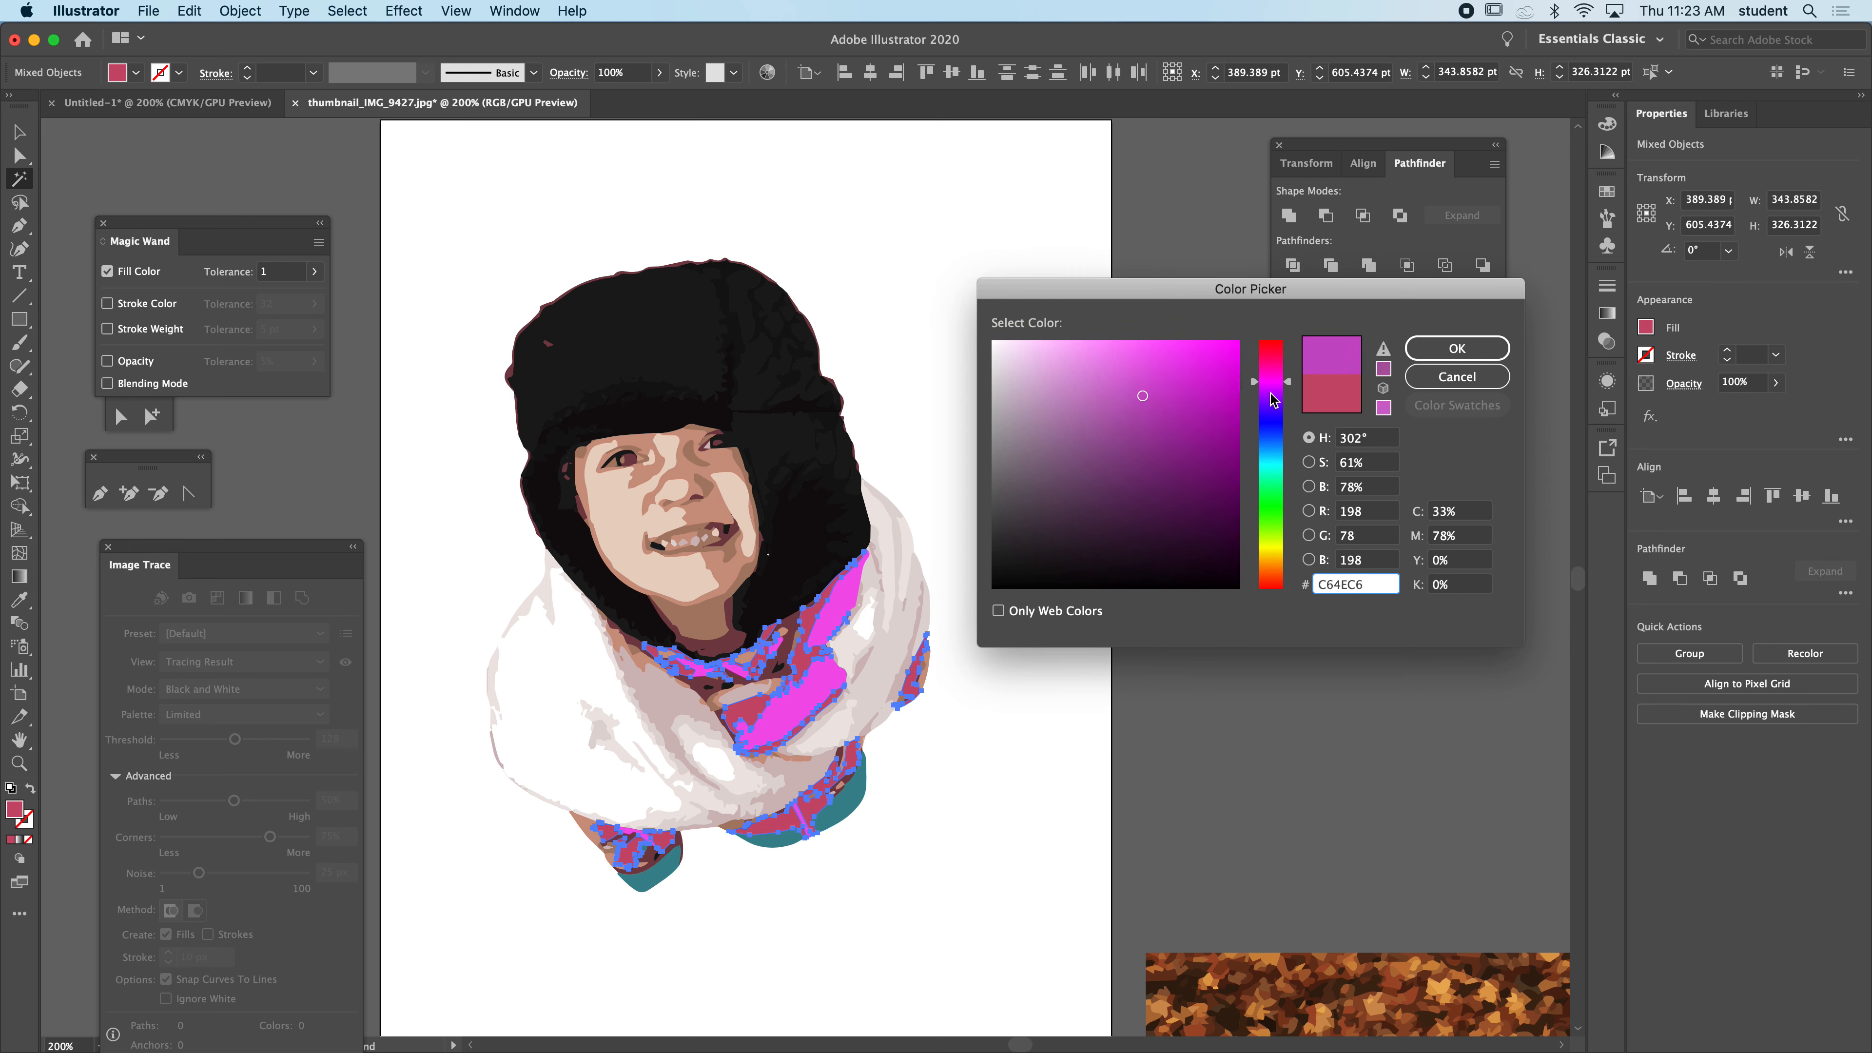
{"action": "left_click", "coordinate": [1458, 348]}
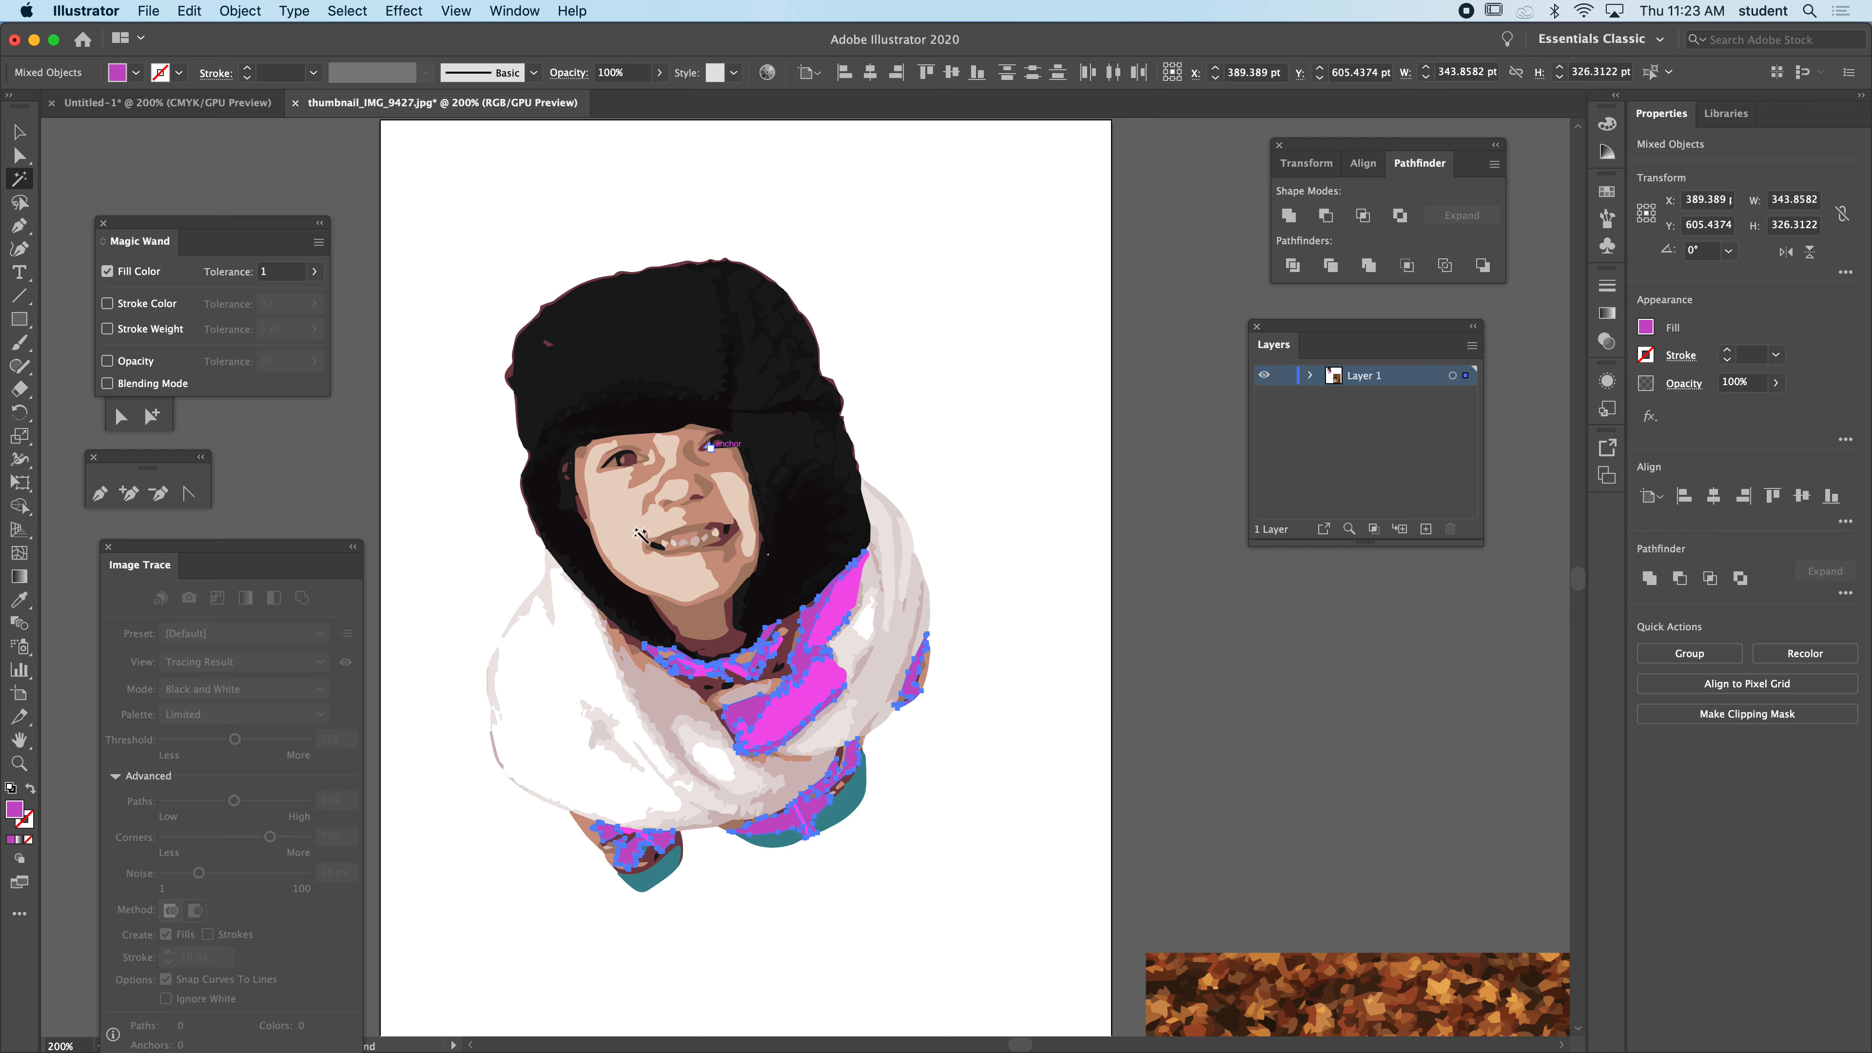
- Select all dark maroon shapes with the Magic Wand, shift their fill hue to purple, and deselect them
{"action": "left_click", "coordinate": [790, 620]}
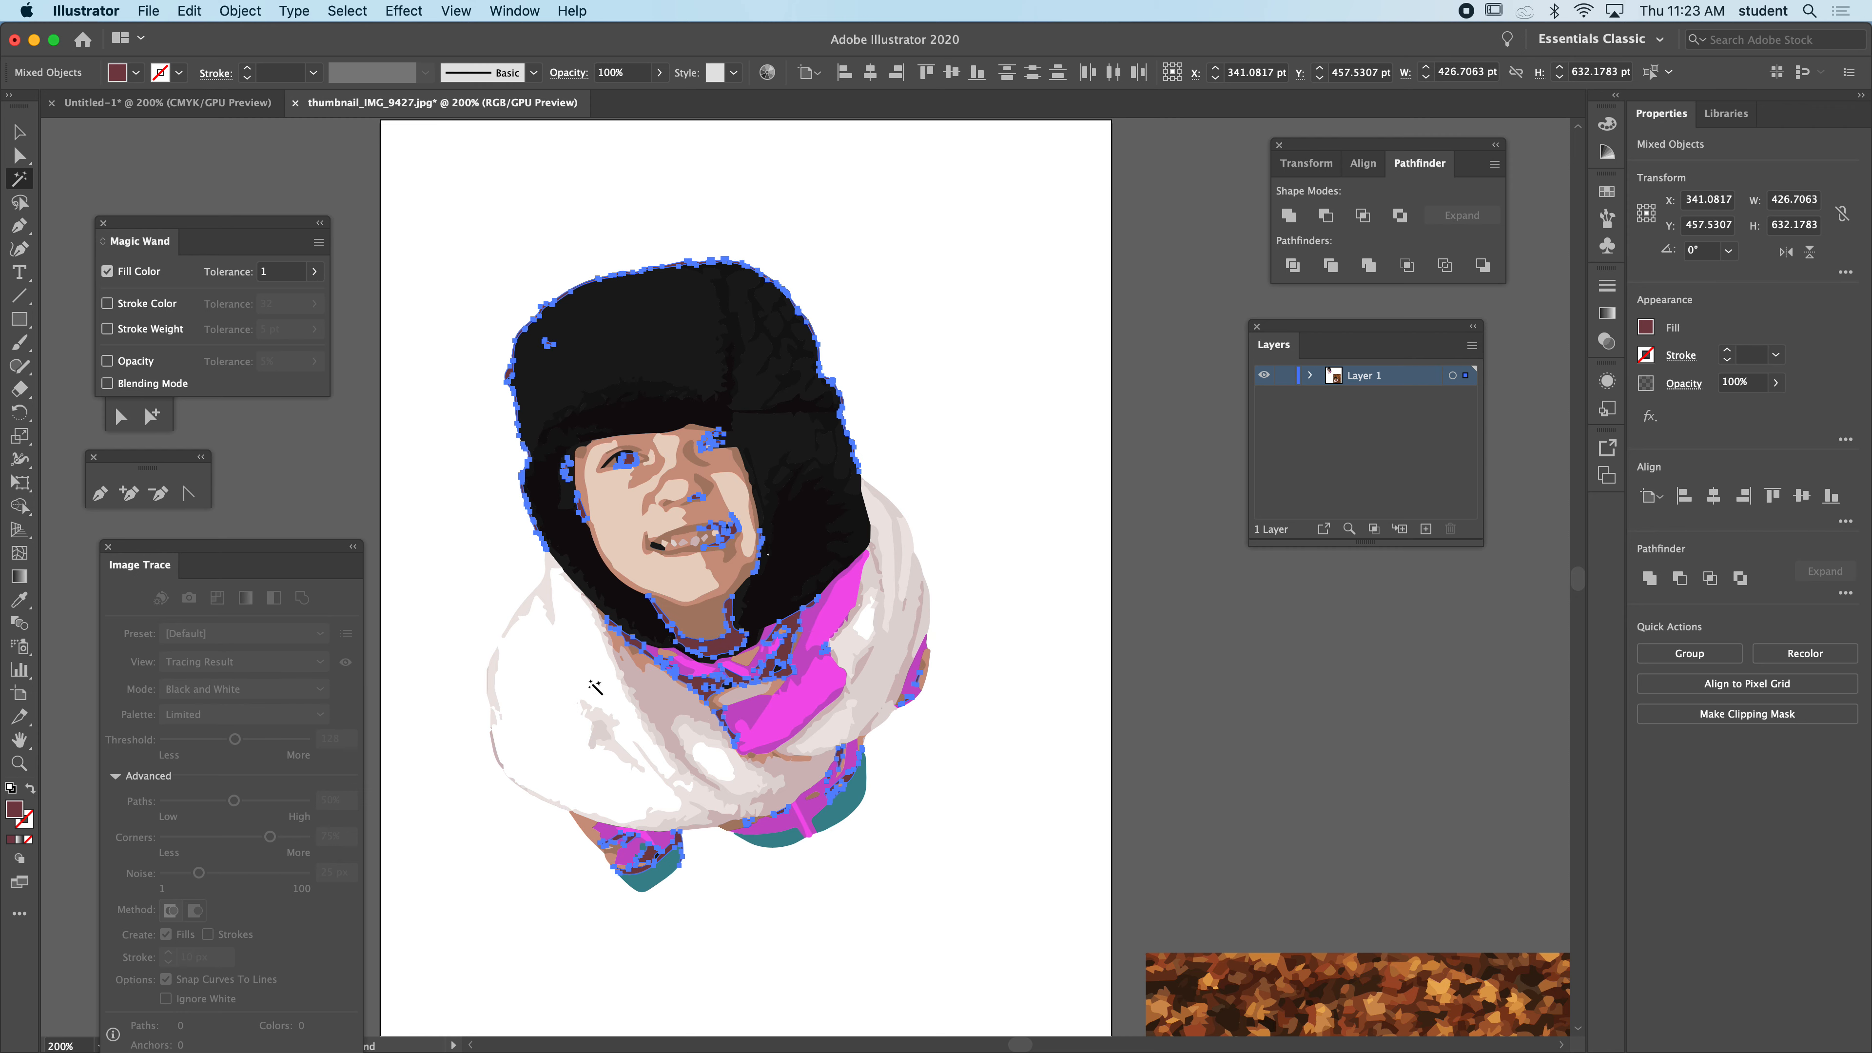
{"action": "double_click", "coordinate": [15, 812]}
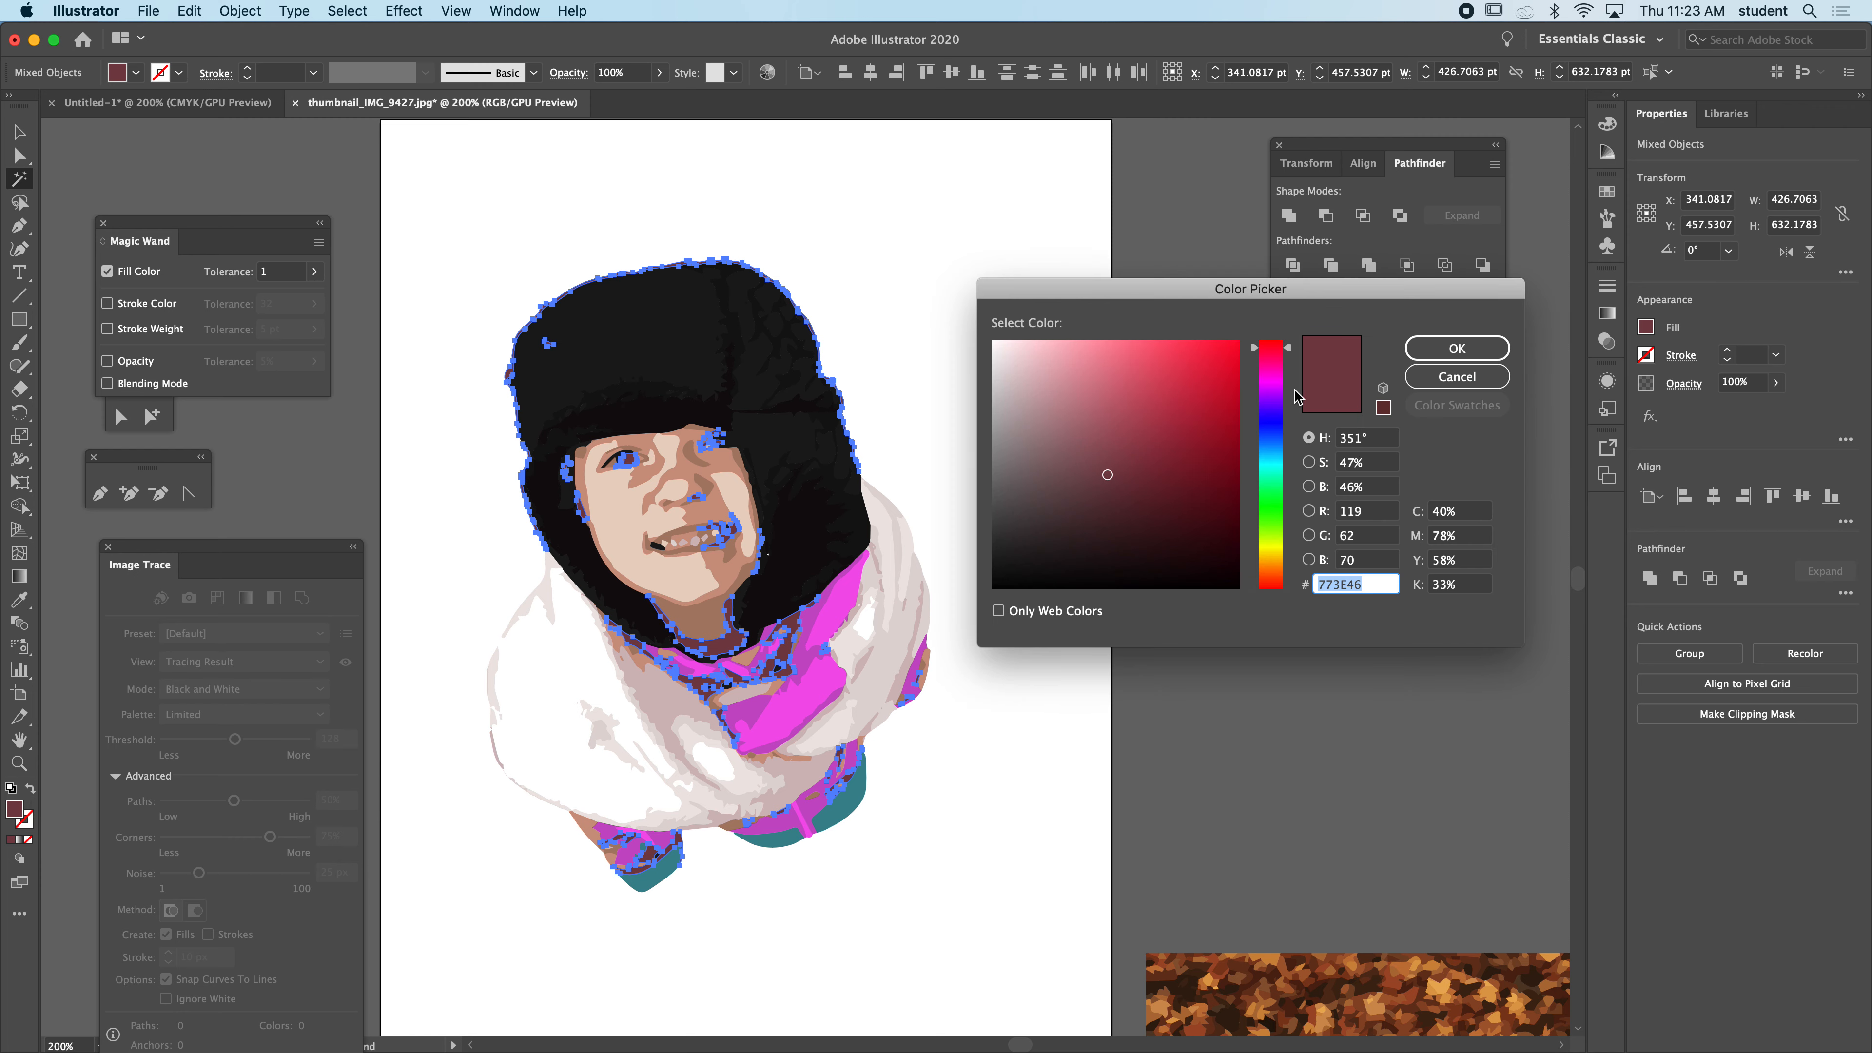
{"action": "left_click", "coordinate": [1280, 388]}
{"action": "left_click", "coordinate": [1458, 348]}
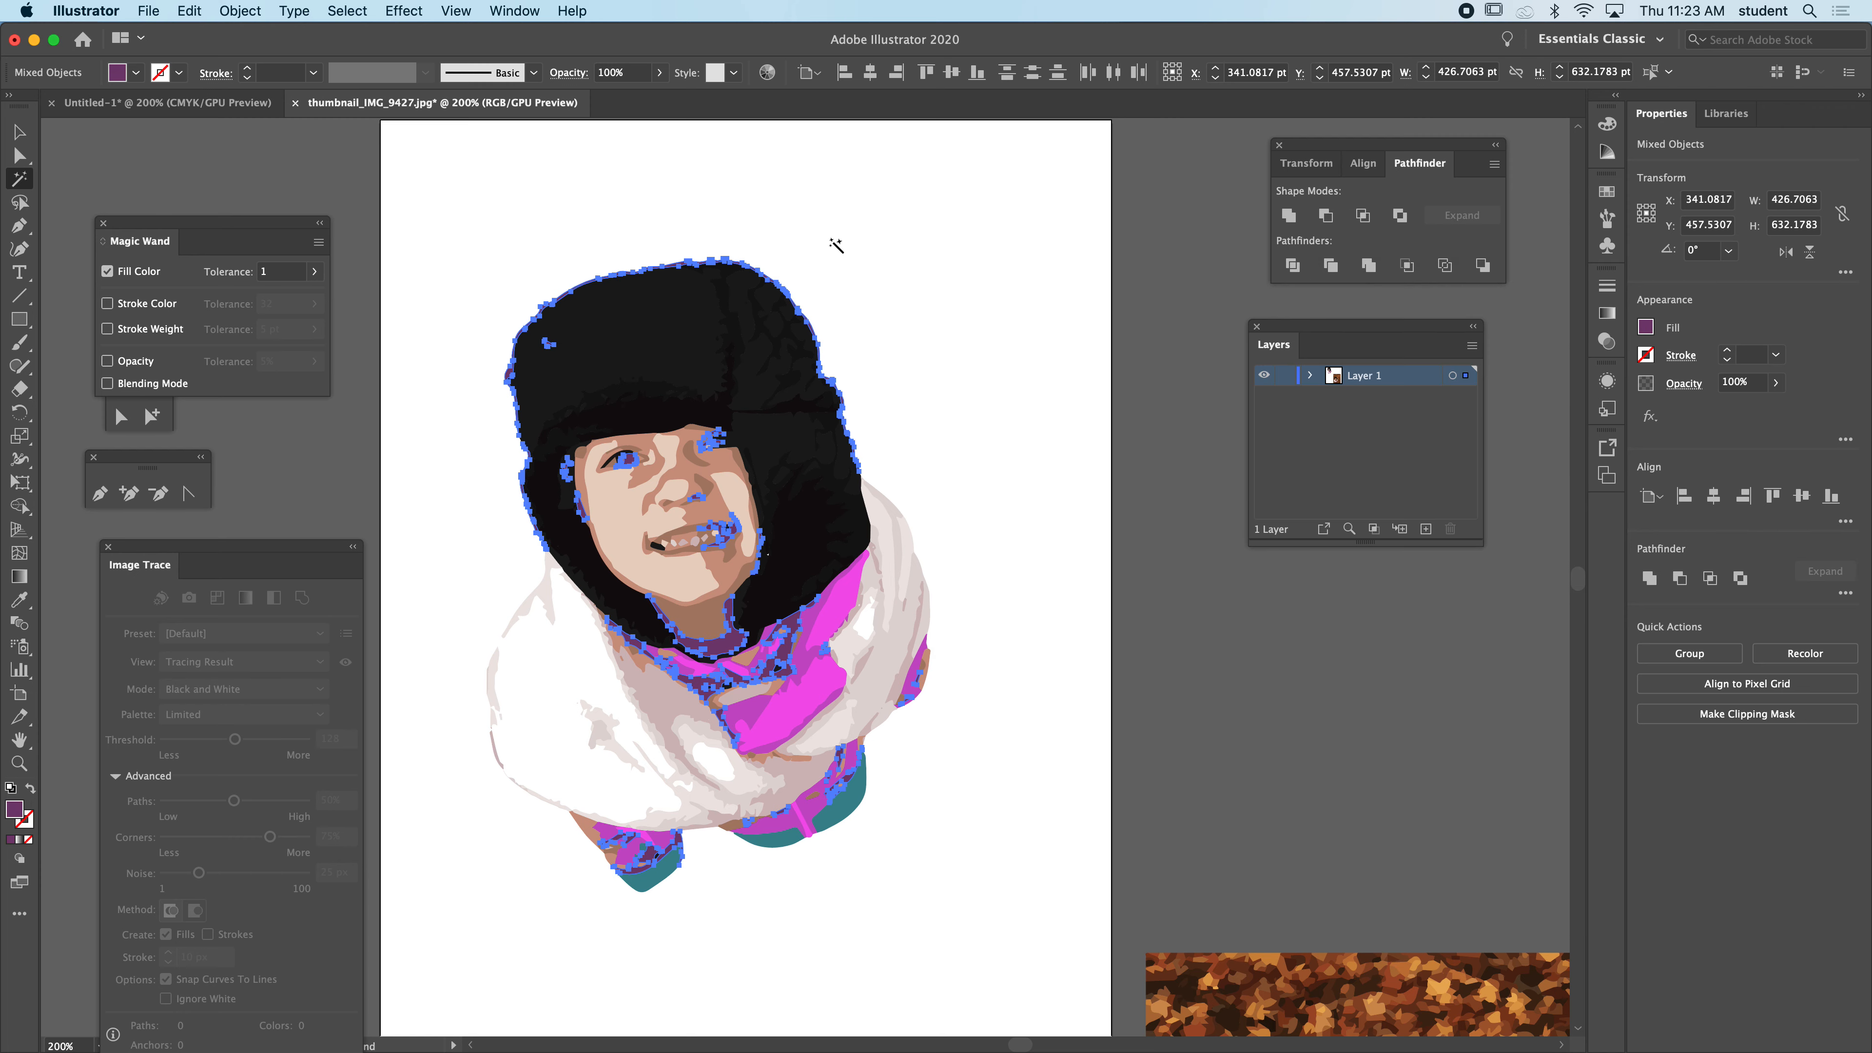
{"action": "left_click", "coordinate": [17, 157]}
{"action": "left_click", "coordinate": [726, 241]}
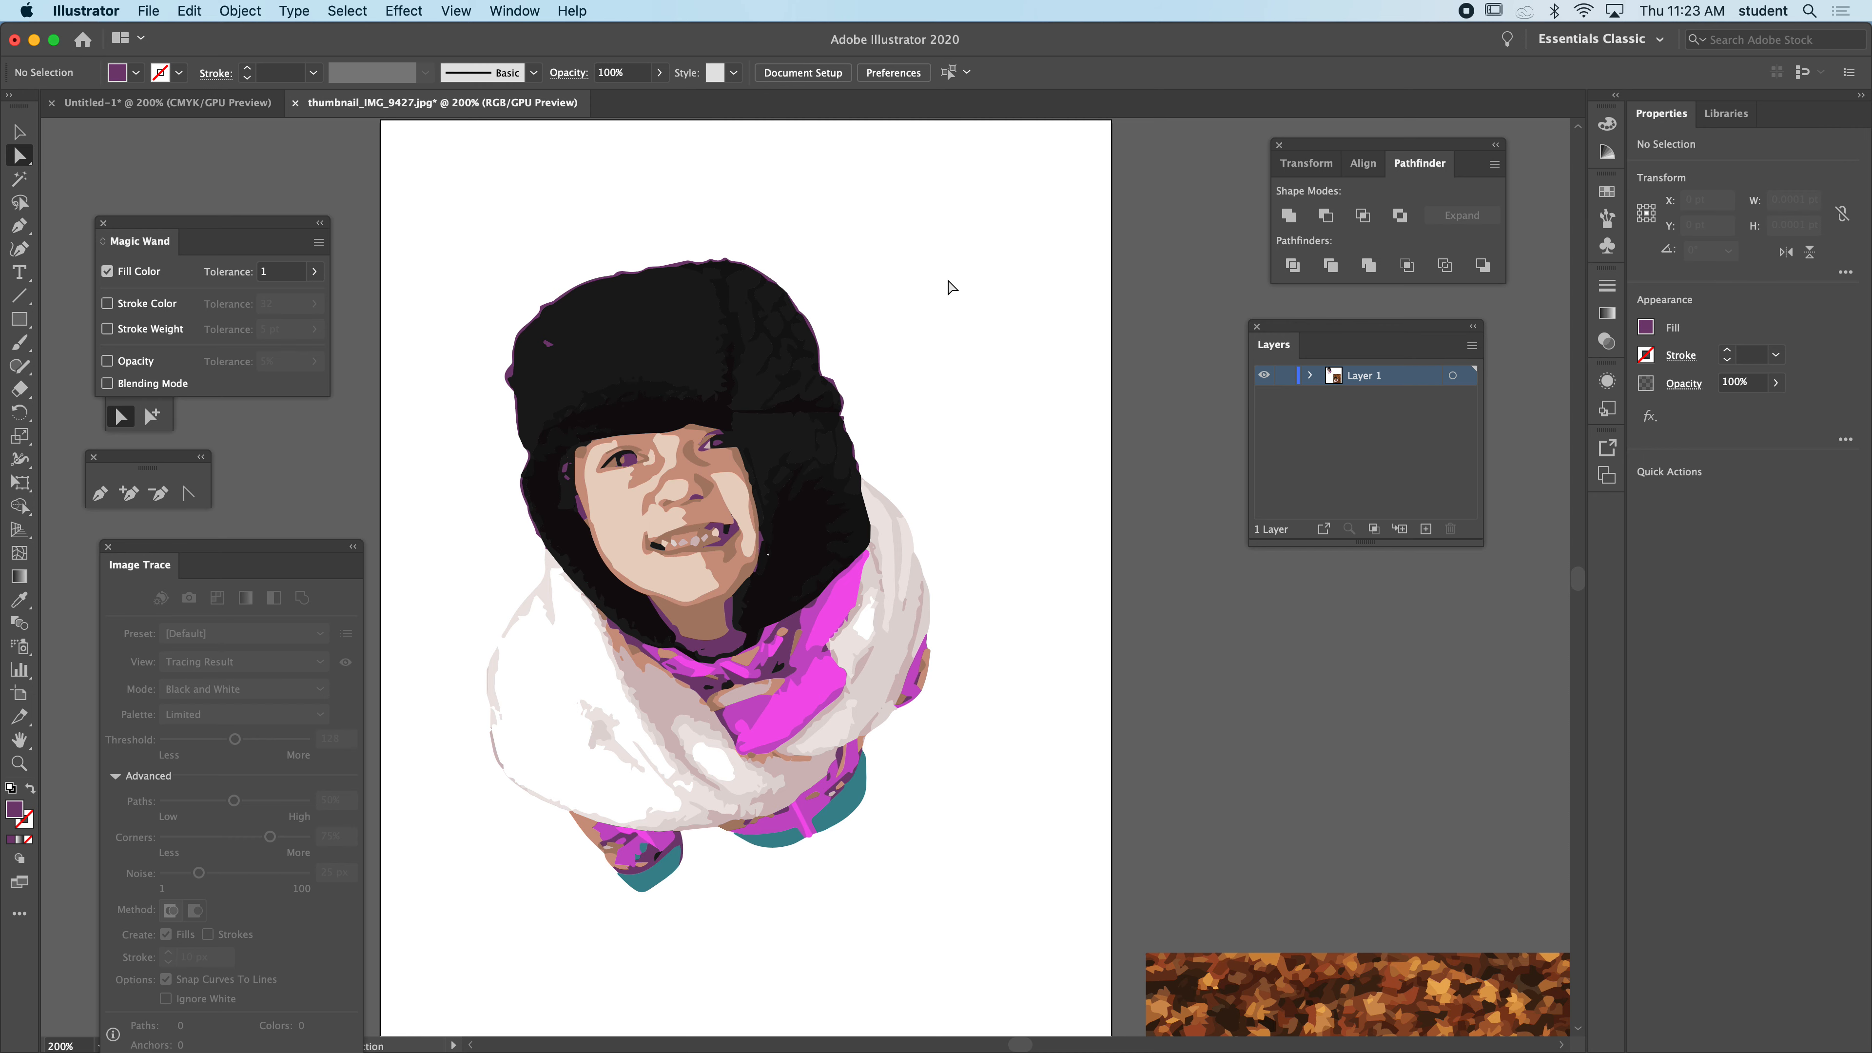
- Select the whole expanded girl artwork and scale it down toward its lower-left corner
{"action": "key", "text": "v"}
{"action": "left_click_drag", "start_coordinate": [472, 232], "coordinate": [903, 769]}
{"action": "left_click", "coordinate": [1007, 611]}
{"action": "left_click", "coordinate": [802, 477]}
{"action": "mouse_move", "coordinate": [930, 257]}
{"action": "left_mouse_down"}
{"action": "mouse_move", "coordinate": [878, 335]}
{"action": "mouse_move", "coordinate": [823, 493]}
{"action": "mouse_move", "coordinate": [739, 533]}
{"action": "left_mouse_up"}
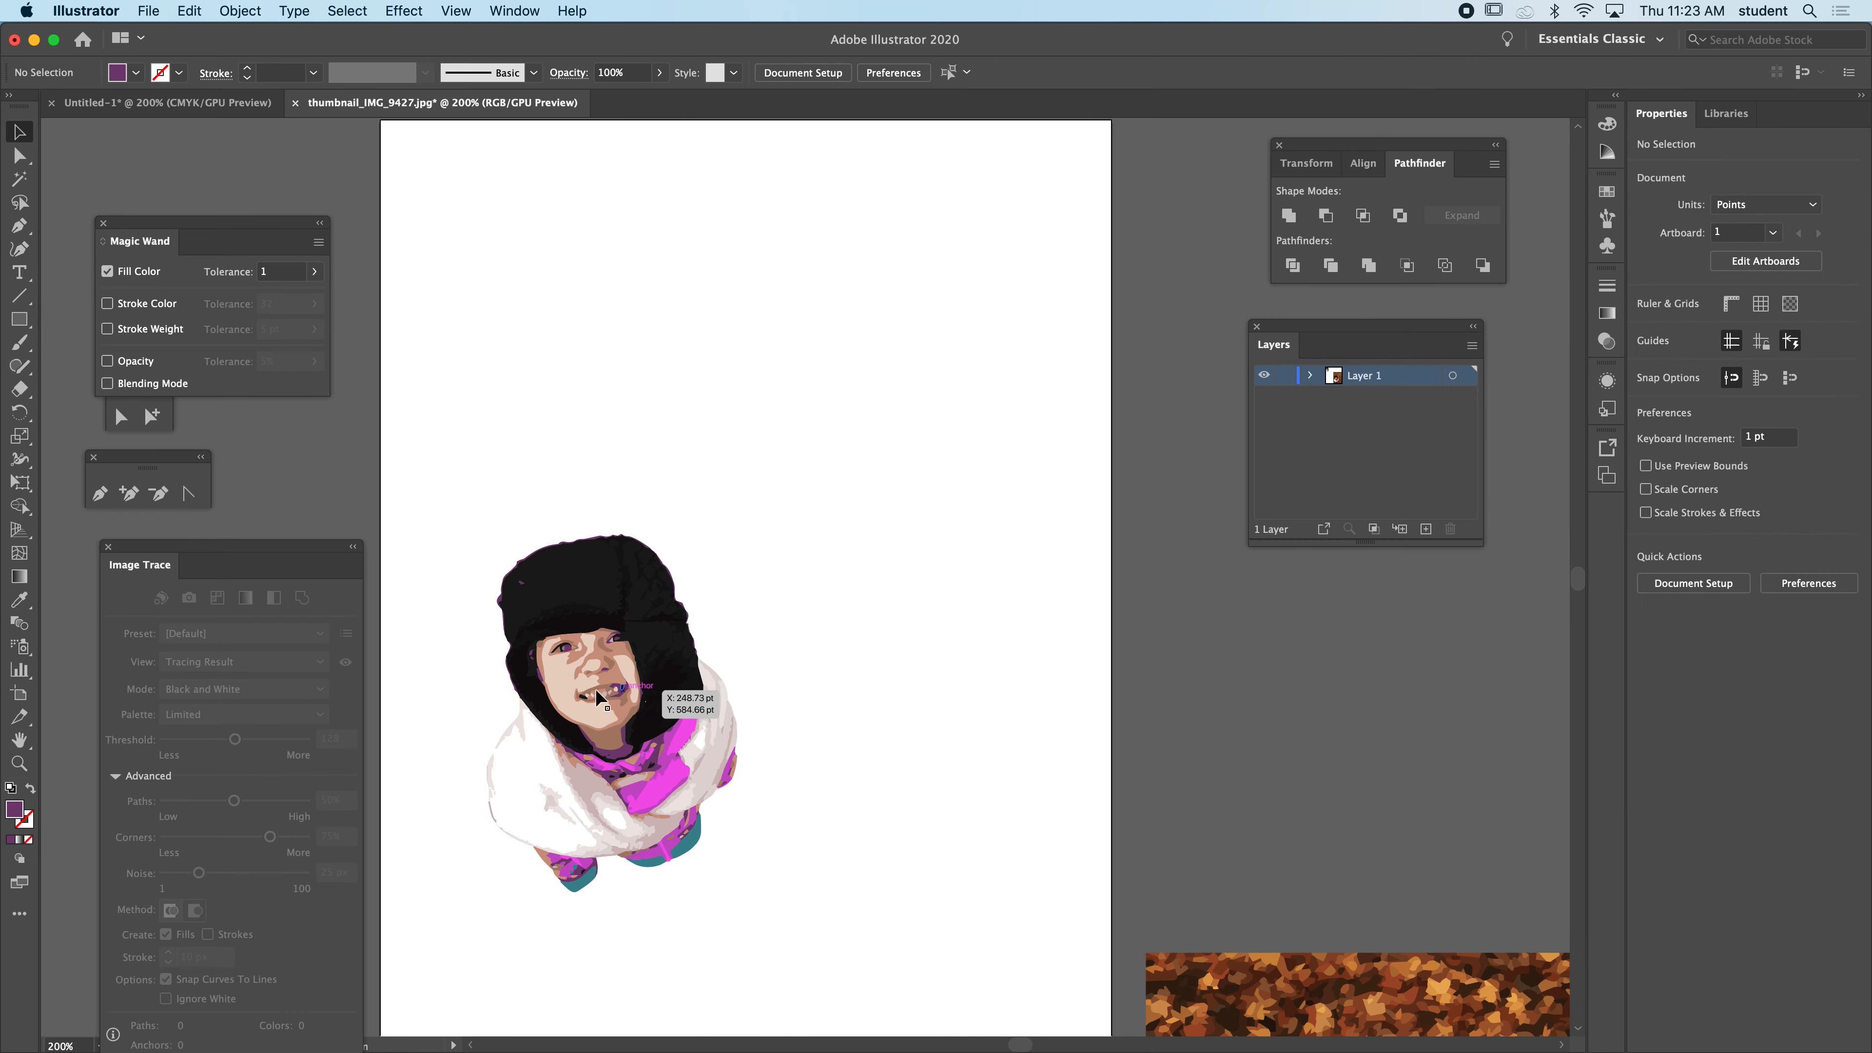
- Move the small girl off the artboard to its left, and position the traced leaf photo to cover the artboard
{"action": "left_click", "coordinate": [1367, 992]}
{"action": "mouse_move", "coordinate": [1367, 992]}
{"action": "left_mouse_down"}
{"action": "mouse_move", "coordinate": [951, 427]}
{"action": "mouse_move", "coordinate": [935, 325]}
{"action": "left_mouse_up"}
{"action": "mouse_move", "coordinate": [544, 621]}
{"action": "left_mouse_down"}
{"action": "mouse_move", "coordinate": [455, 548]}
{"action": "mouse_move", "coordinate": [234, 551]}
{"action": "mouse_move", "coordinate": [147, 457]}
{"action": "left_mouse_up"}
{"action": "mouse_move", "coordinate": [930, 767]}
{"action": "left_mouse_down"}
{"action": "mouse_move", "coordinate": [619, 568]}
{"action": "mouse_move", "coordinate": [622, 589]}
{"action": "left_mouse_up"}
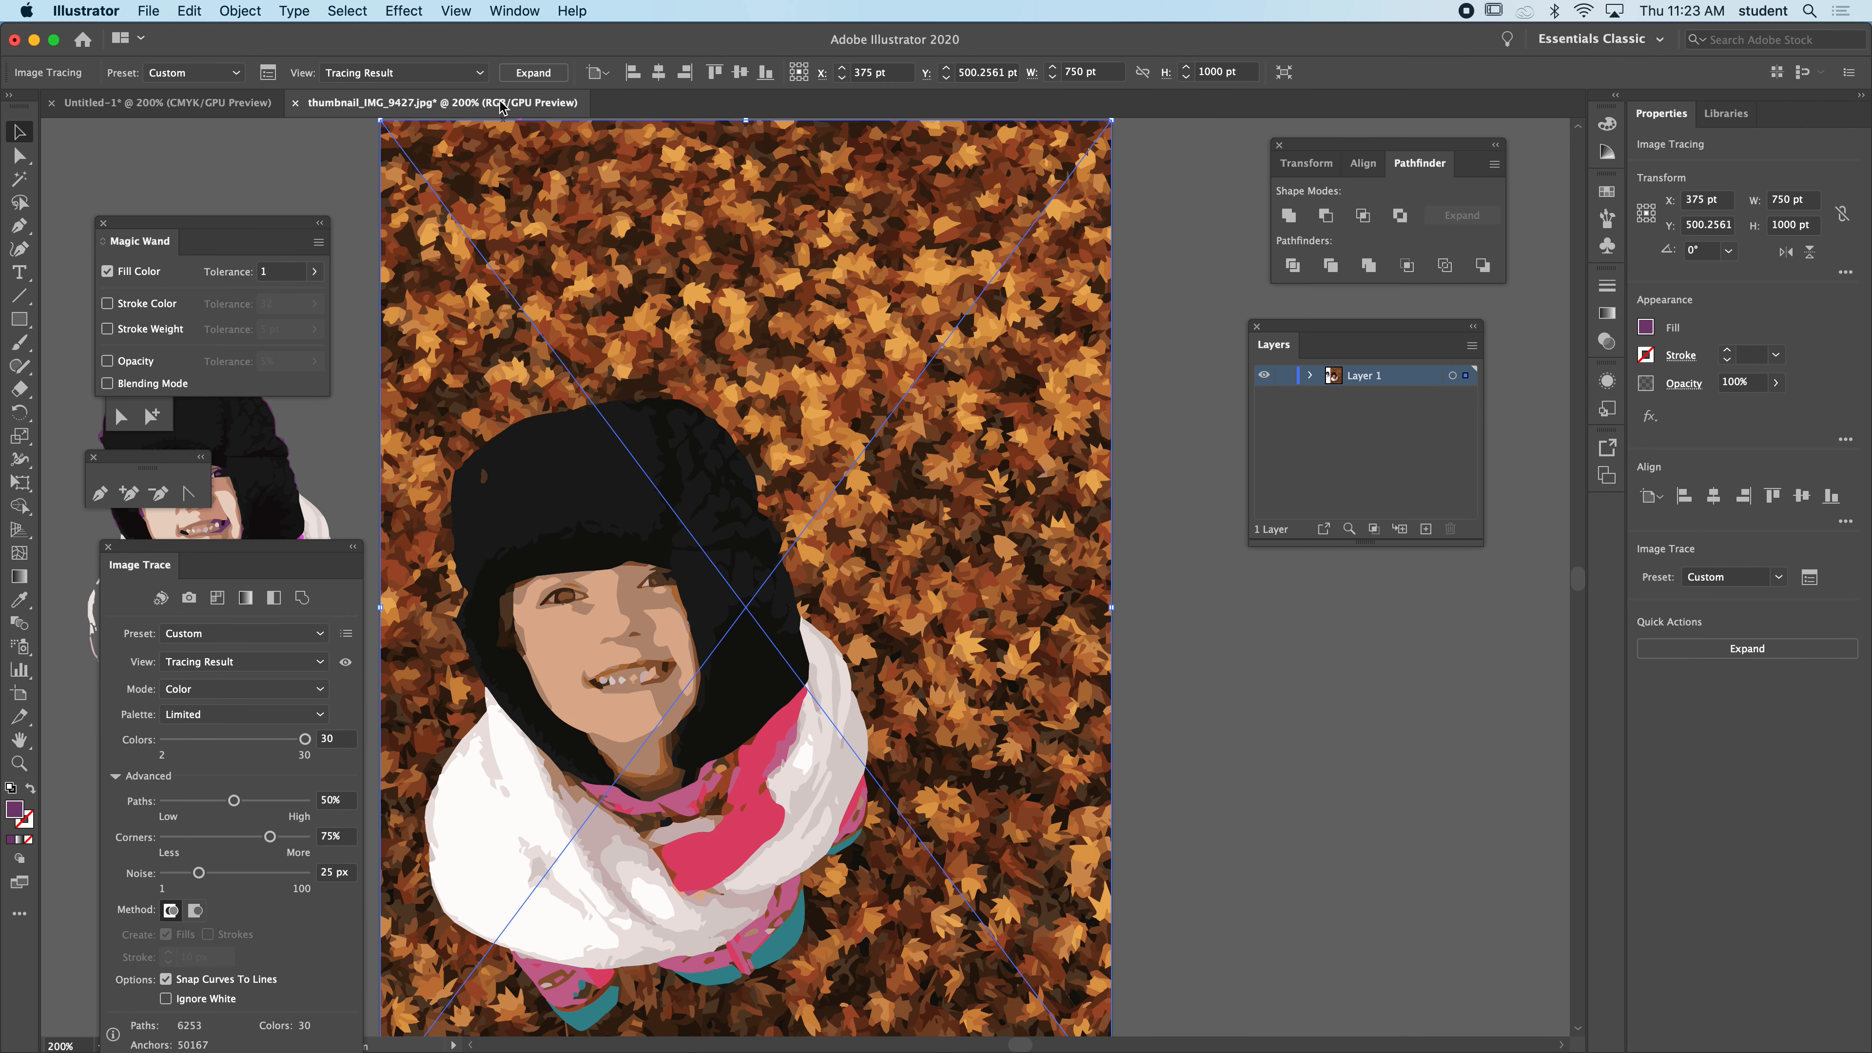
- Expand the leaf photo's trace into editable paths and deselect it
{"action": "left_click", "coordinate": [523, 78]}
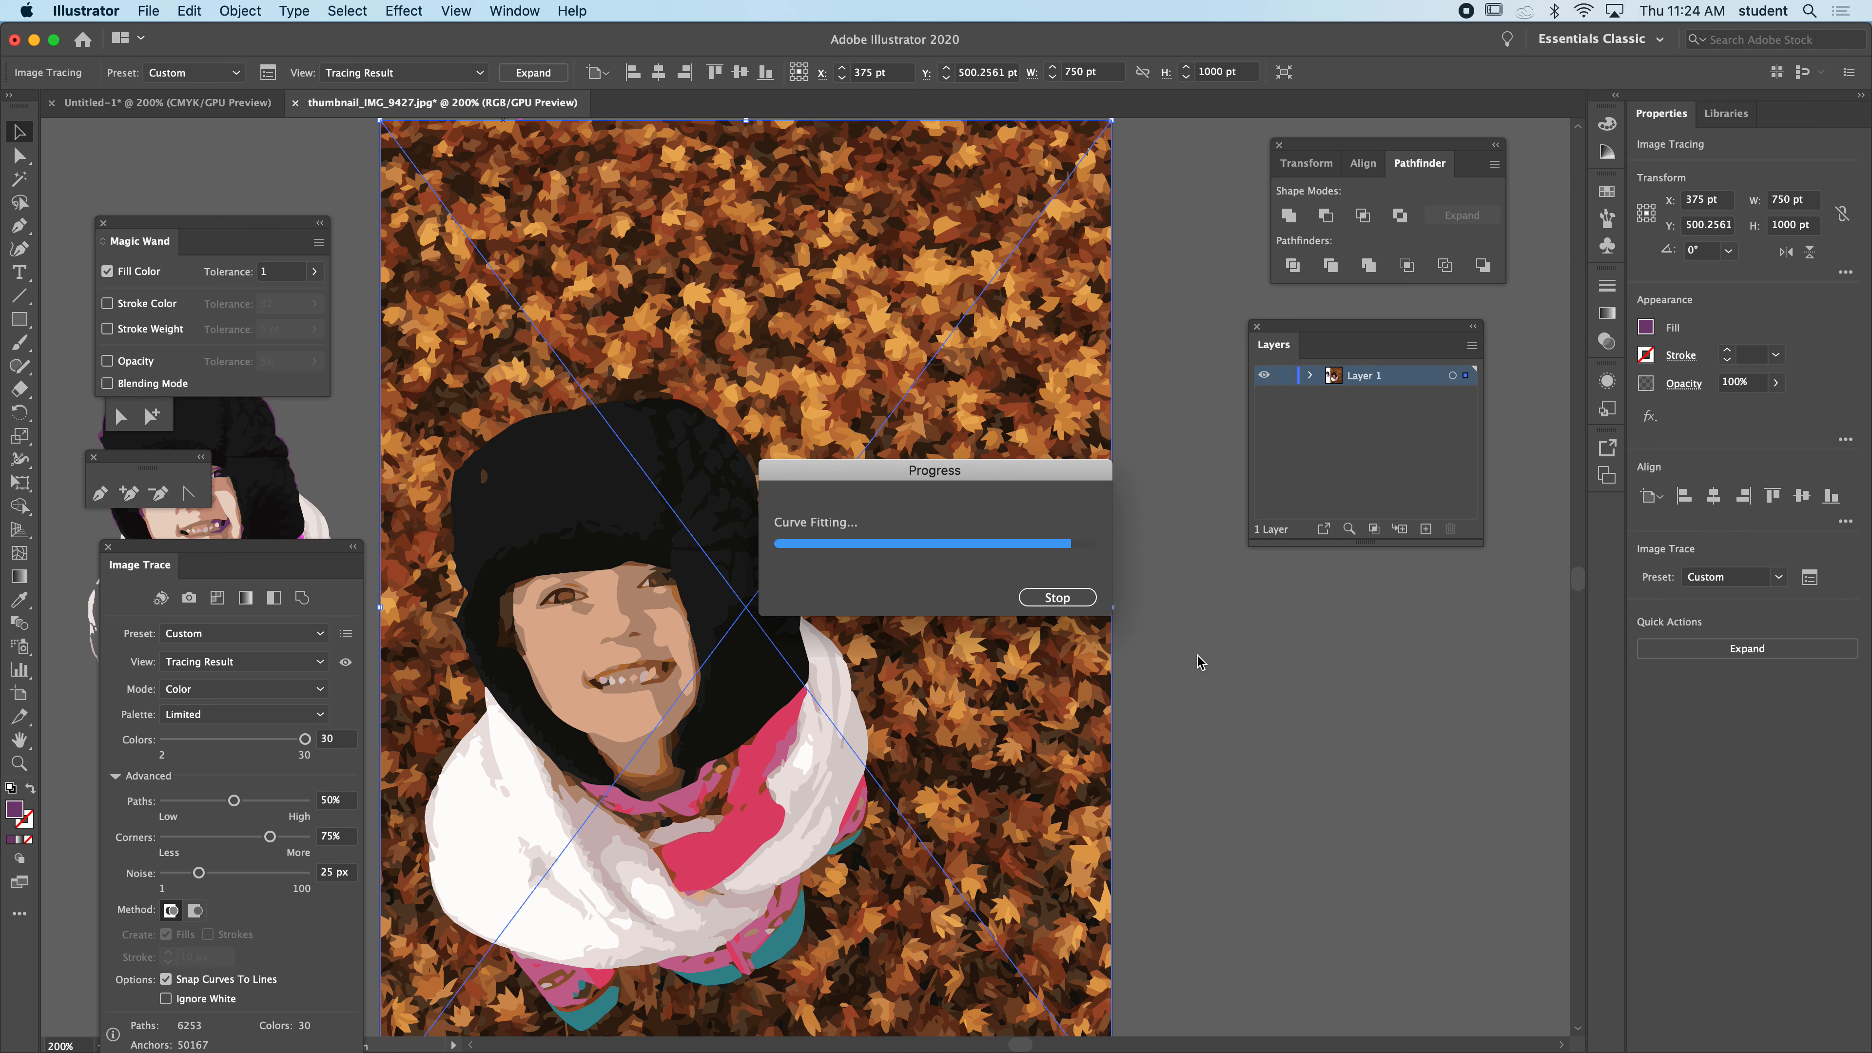
{"action": "left_click", "coordinate": [22, 157]}
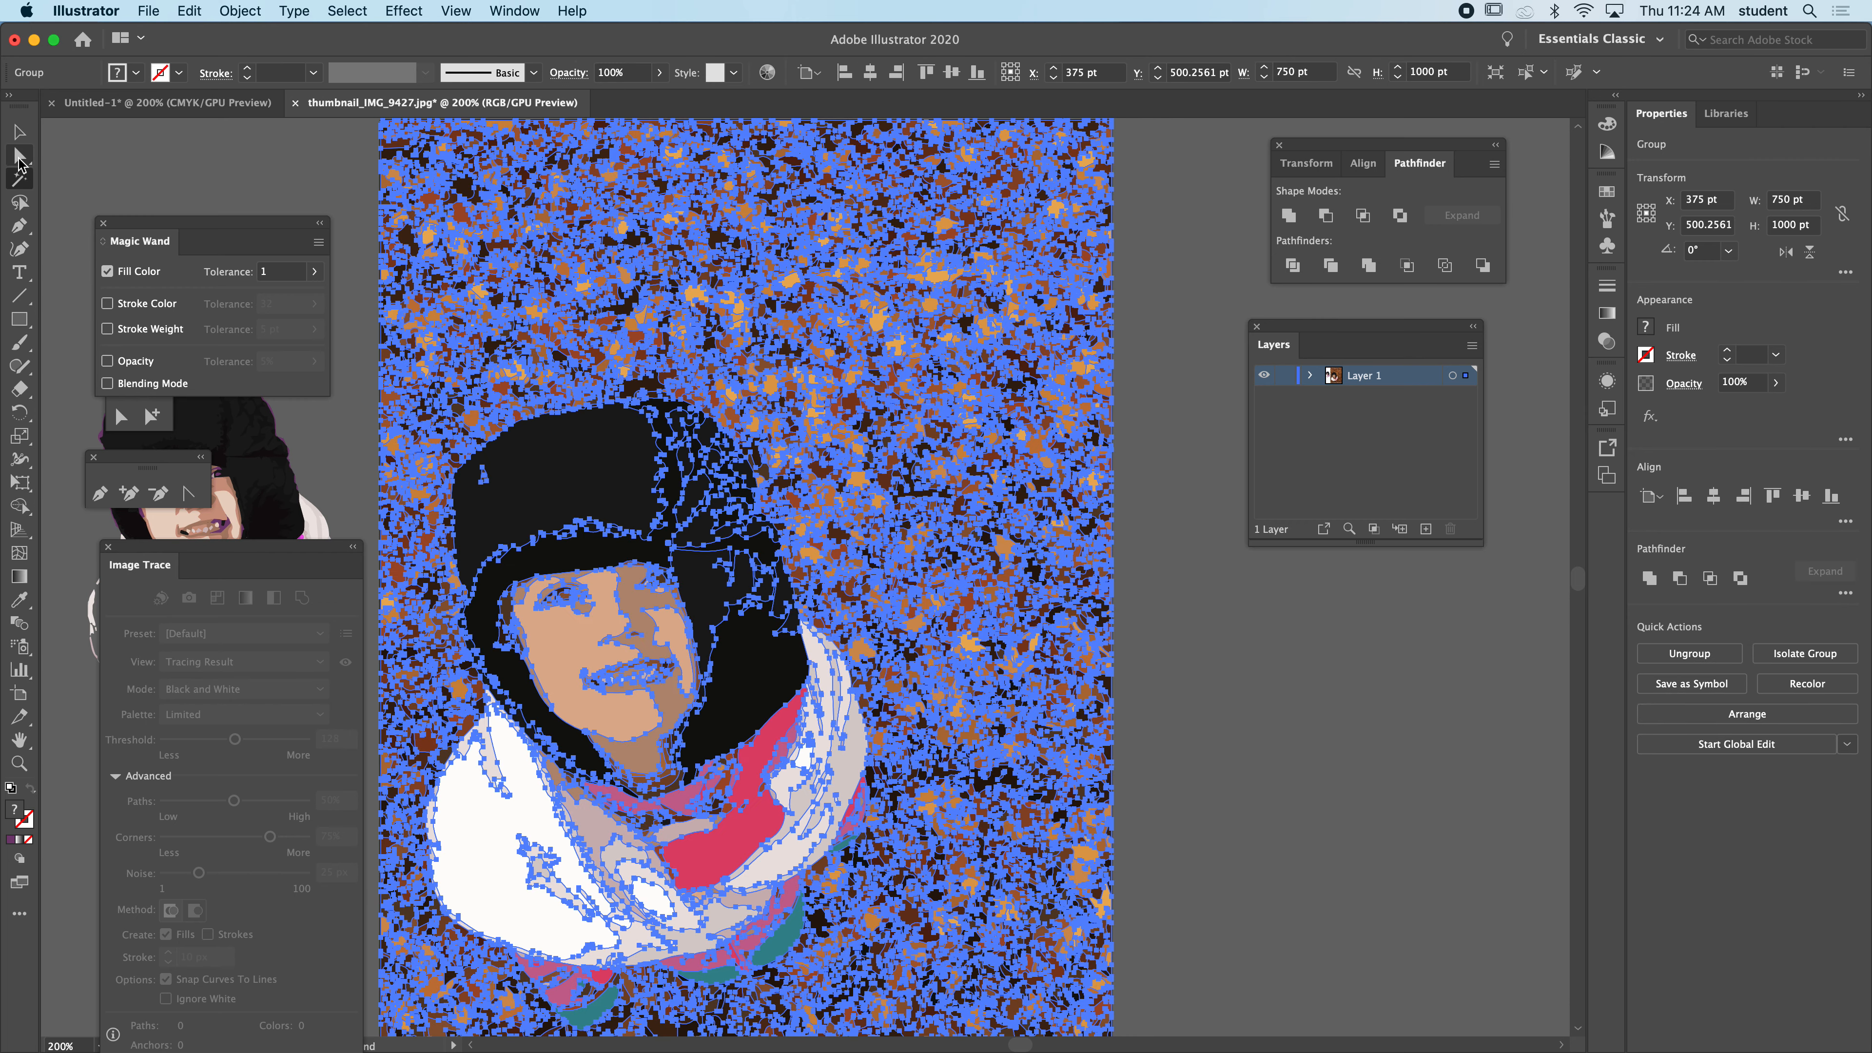
{"action": "left_click", "coordinate": [66, 161]}
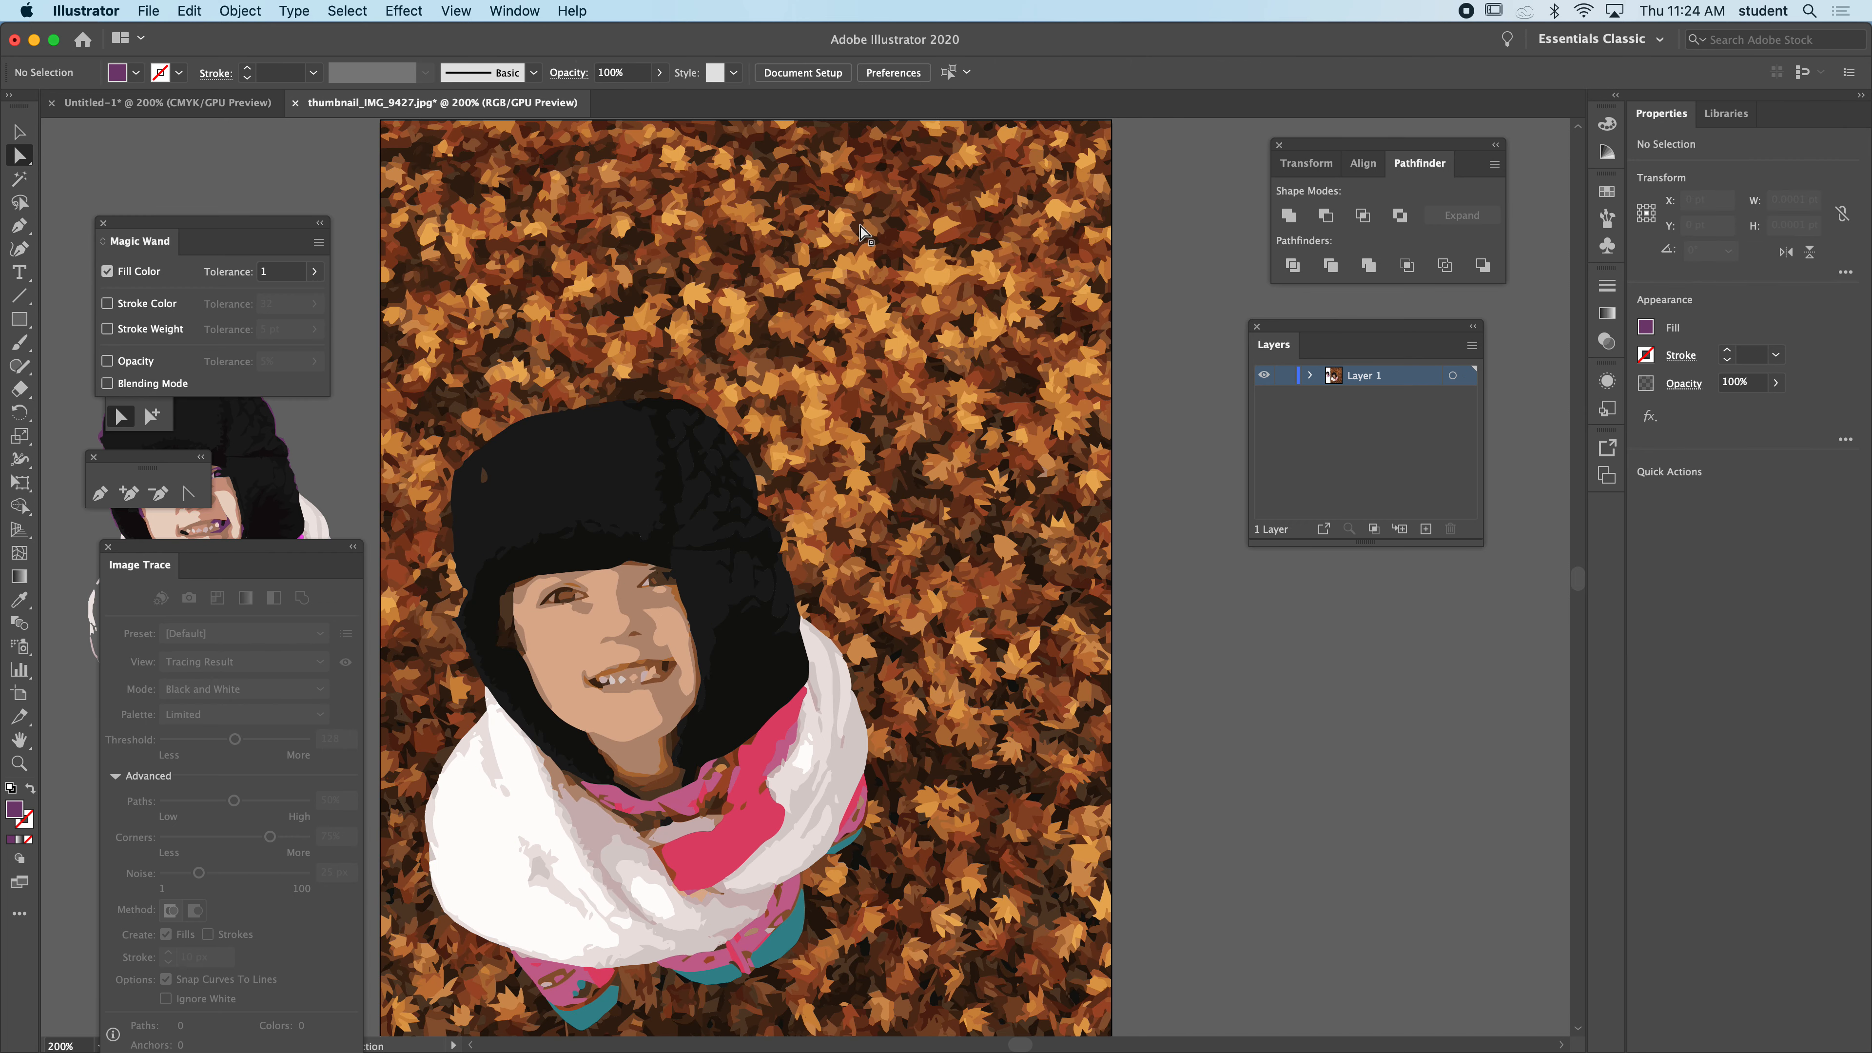
- Select the leaf shapes in the large area beside the girl's right-hand side with Direct Selection and delete them
{"action": "left_click_drag", "start_coordinate": [985, 805], "coordinate": [997, 815]}
{"action": "scroll", "coordinate": [1238, 155], "scroll_direction": "up", "scroll_amount": 1}
{"action": "scroll", "coordinate": [1209, 207], "scroll_direction": "left", "scroll_amount": 2}
{"action": "mouse_move", "coordinate": [1198, 217]}
{"action": "left_mouse_down"}
{"action": "mouse_move", "coordinate": [1159, 308]}
{"action": "mouse_move", "coordinate": [1198, 223]}
{"action": "left_mouse_up"}
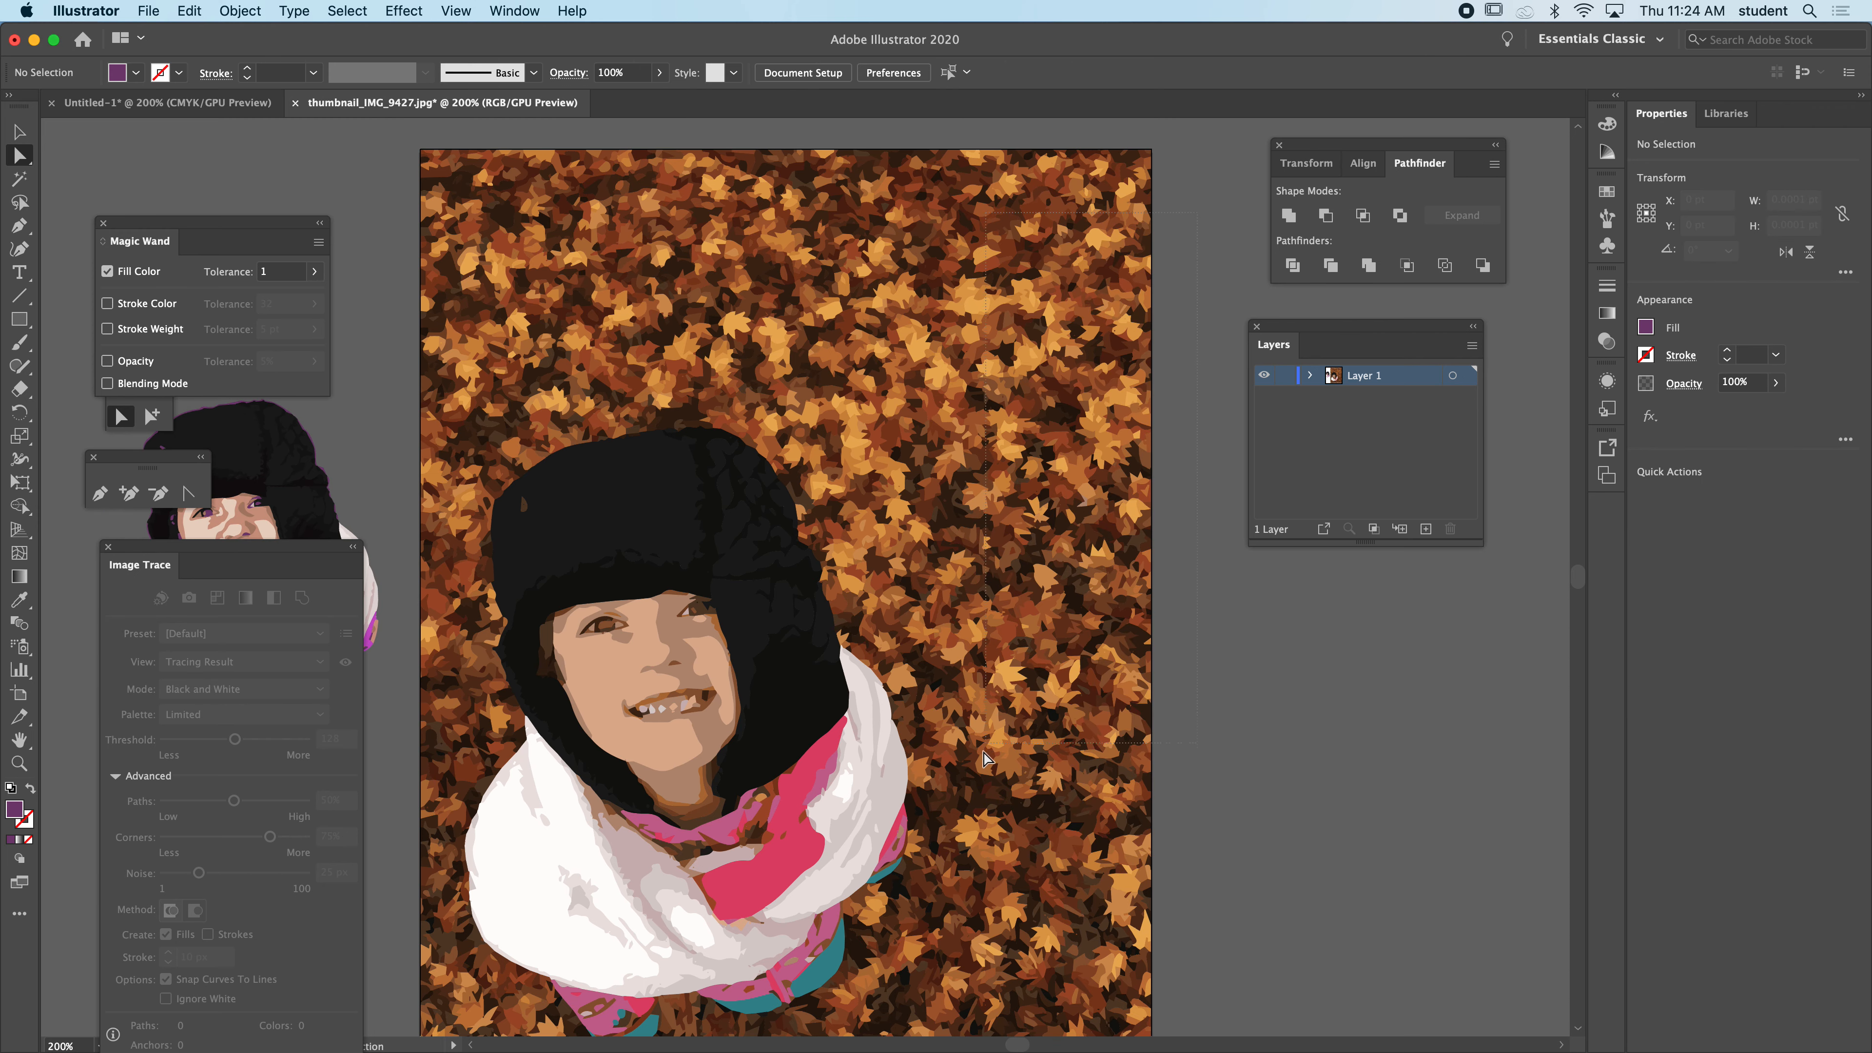
{"action": "left_click_drag", "start_coordinate": [958, 835], "coordinate": [949, 848]}
{"action": "left_click_drag", "start_coordinate": [919, 918], "coordinate": [920, 919]}
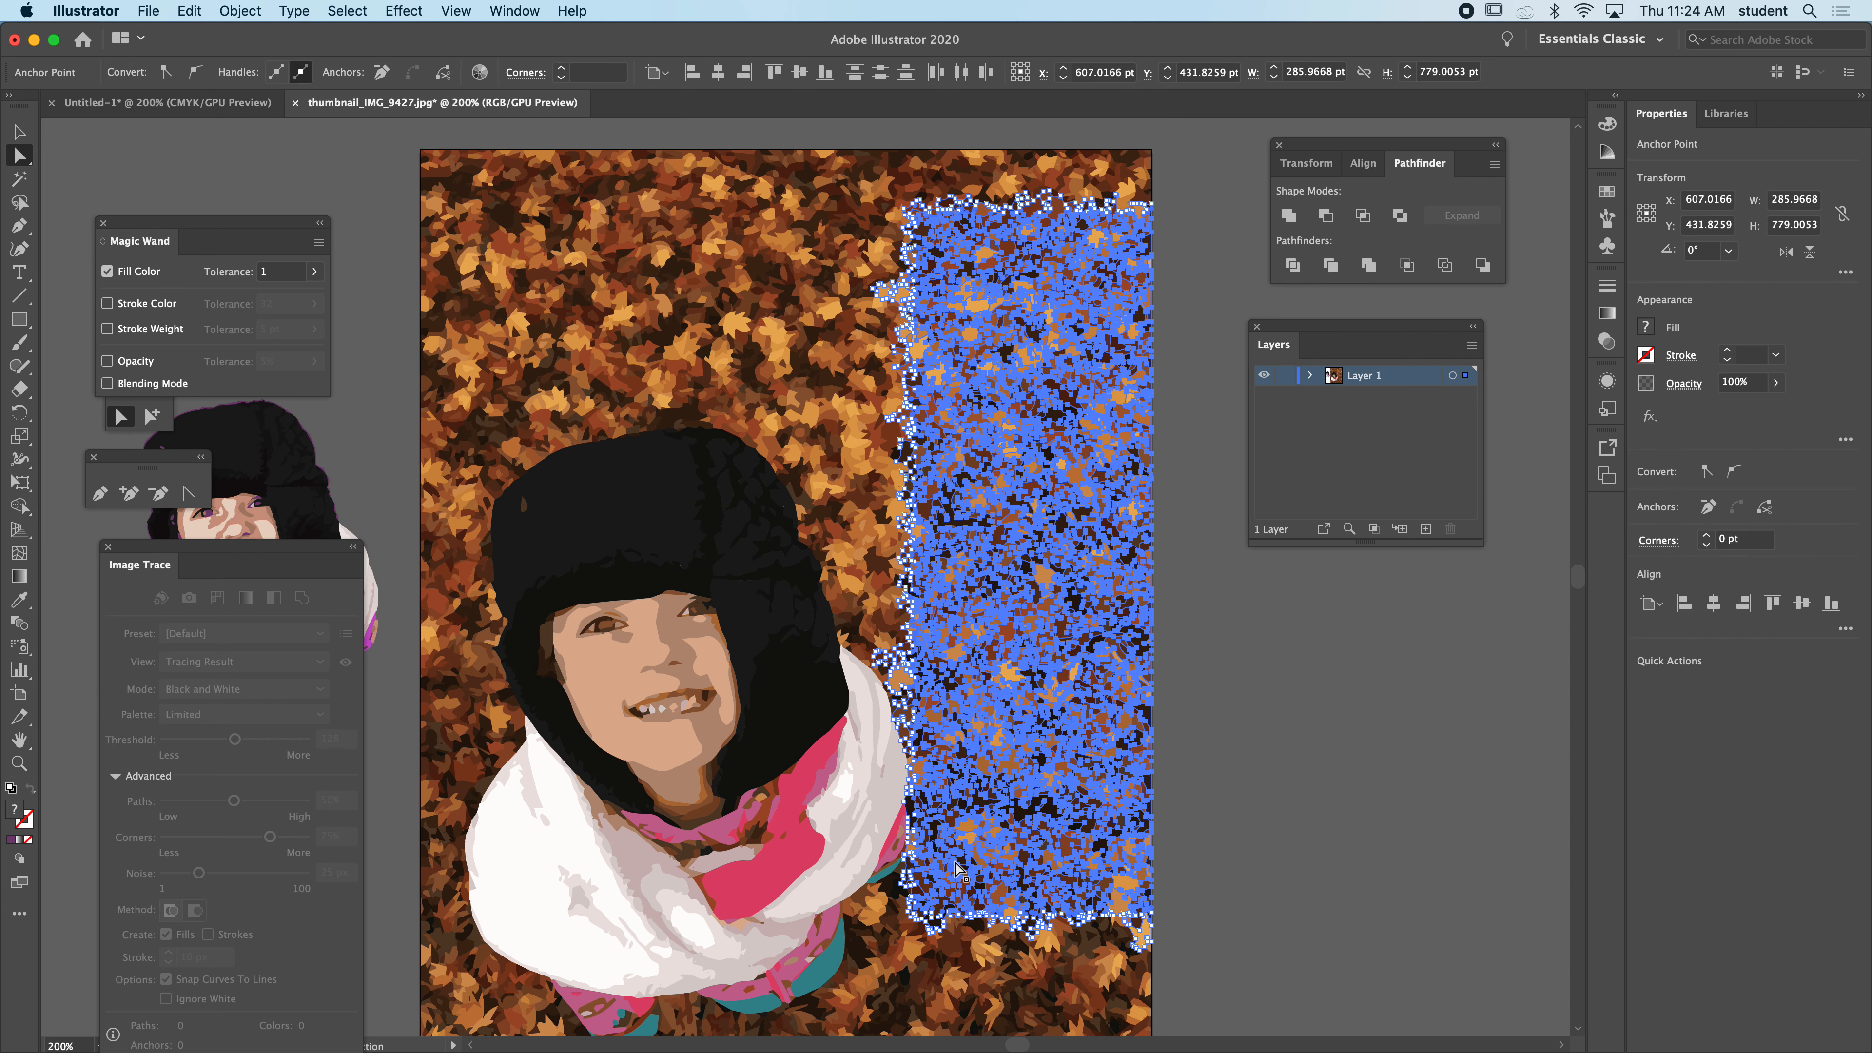
{"action": "key", "text": "Delete"}
{"action": "left_click", "coordinate": [1122, 273]}
- Delete the leaf shapes in the band above the girl's hat and in the narrow strip along the artboard's left edge
{"action": "left_click_drag", "start_coordinate": [887, 190], "coordinate": [384, 405]}
{"action": "key", "text": "Delete"}
{"action": "key", "text": "Delete"}
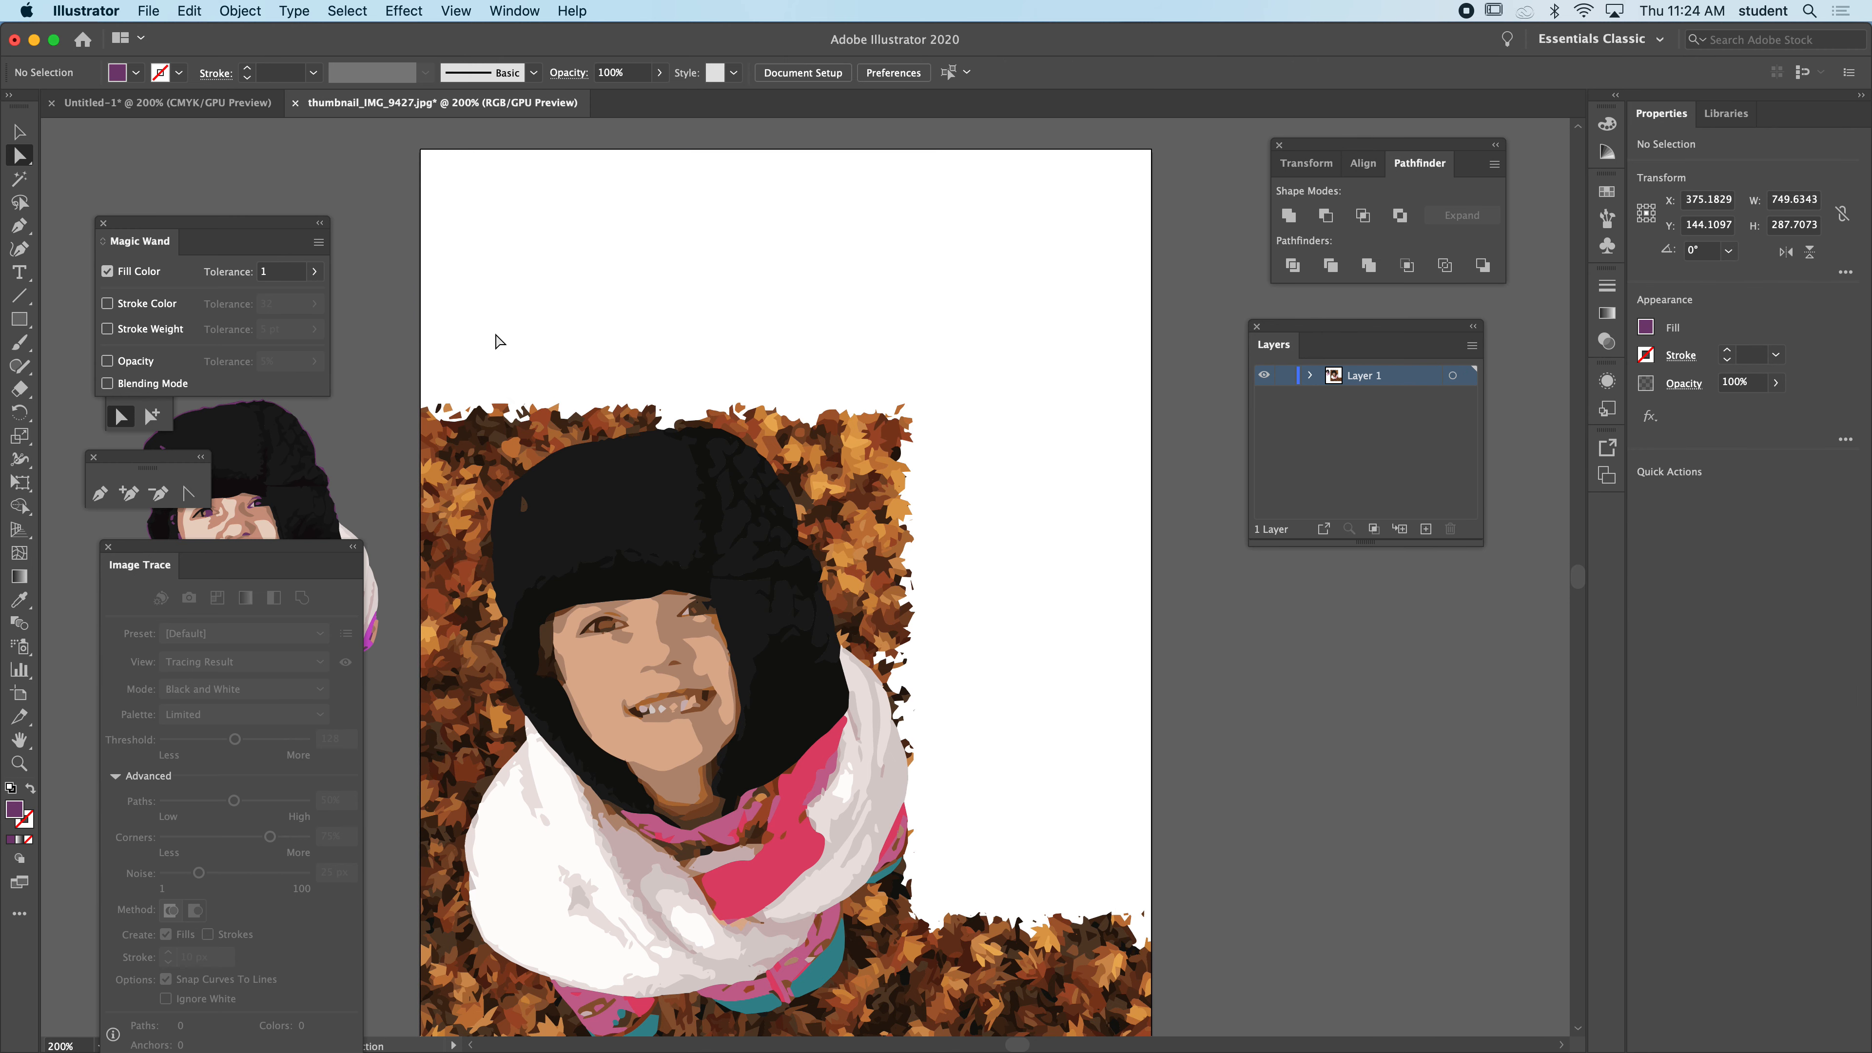
{"action": "left_click_drag", "start_coordinate": [411, 335], "coordinate": [453, 1022]}
{"action": "key", "text": "Delete"}
- Try selecting the remaining leaves by fill color with the Magic Wand, sampling a dark brown shape and an orange one
{"action": "left_click", "coordinate": [22, 180]}
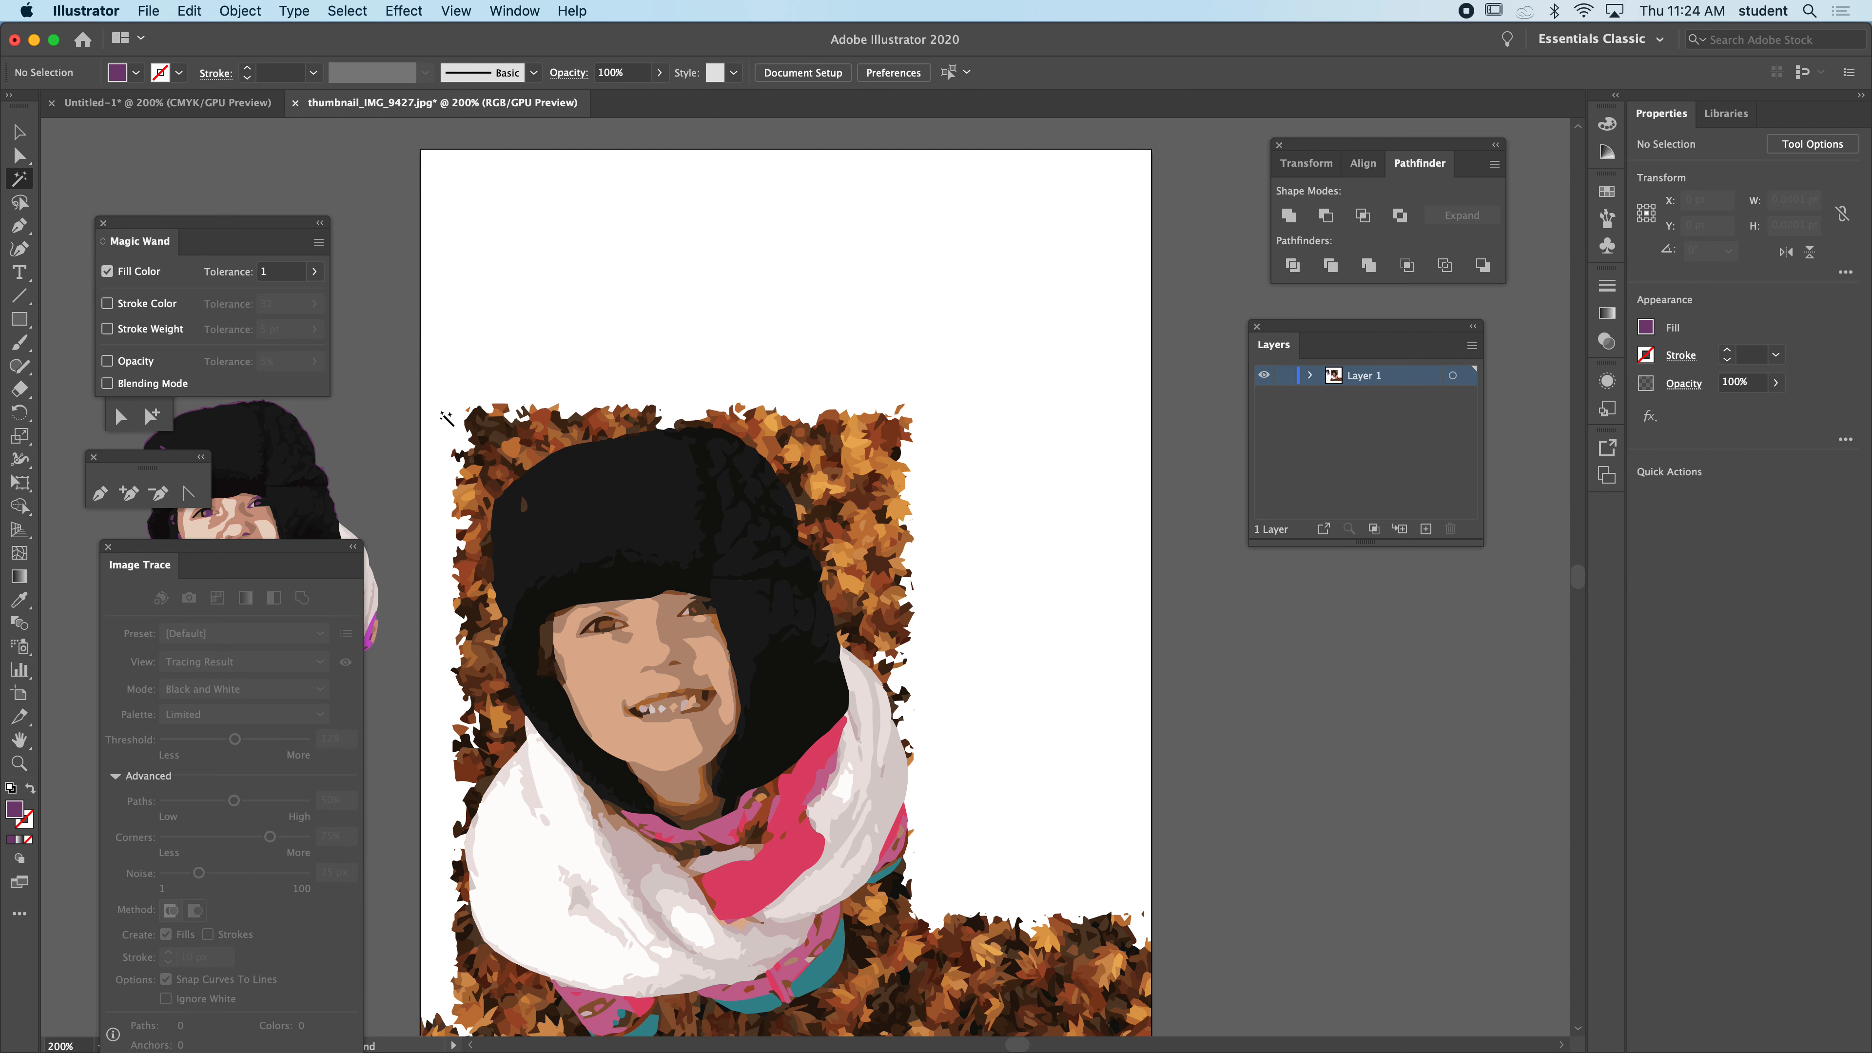
{"action": "left_click", "coordinate": [475, 417]}
{"action": "left_click", "coordinate": [409, 385]}
{"action": "left_click", "coordinate": [471, 424]}
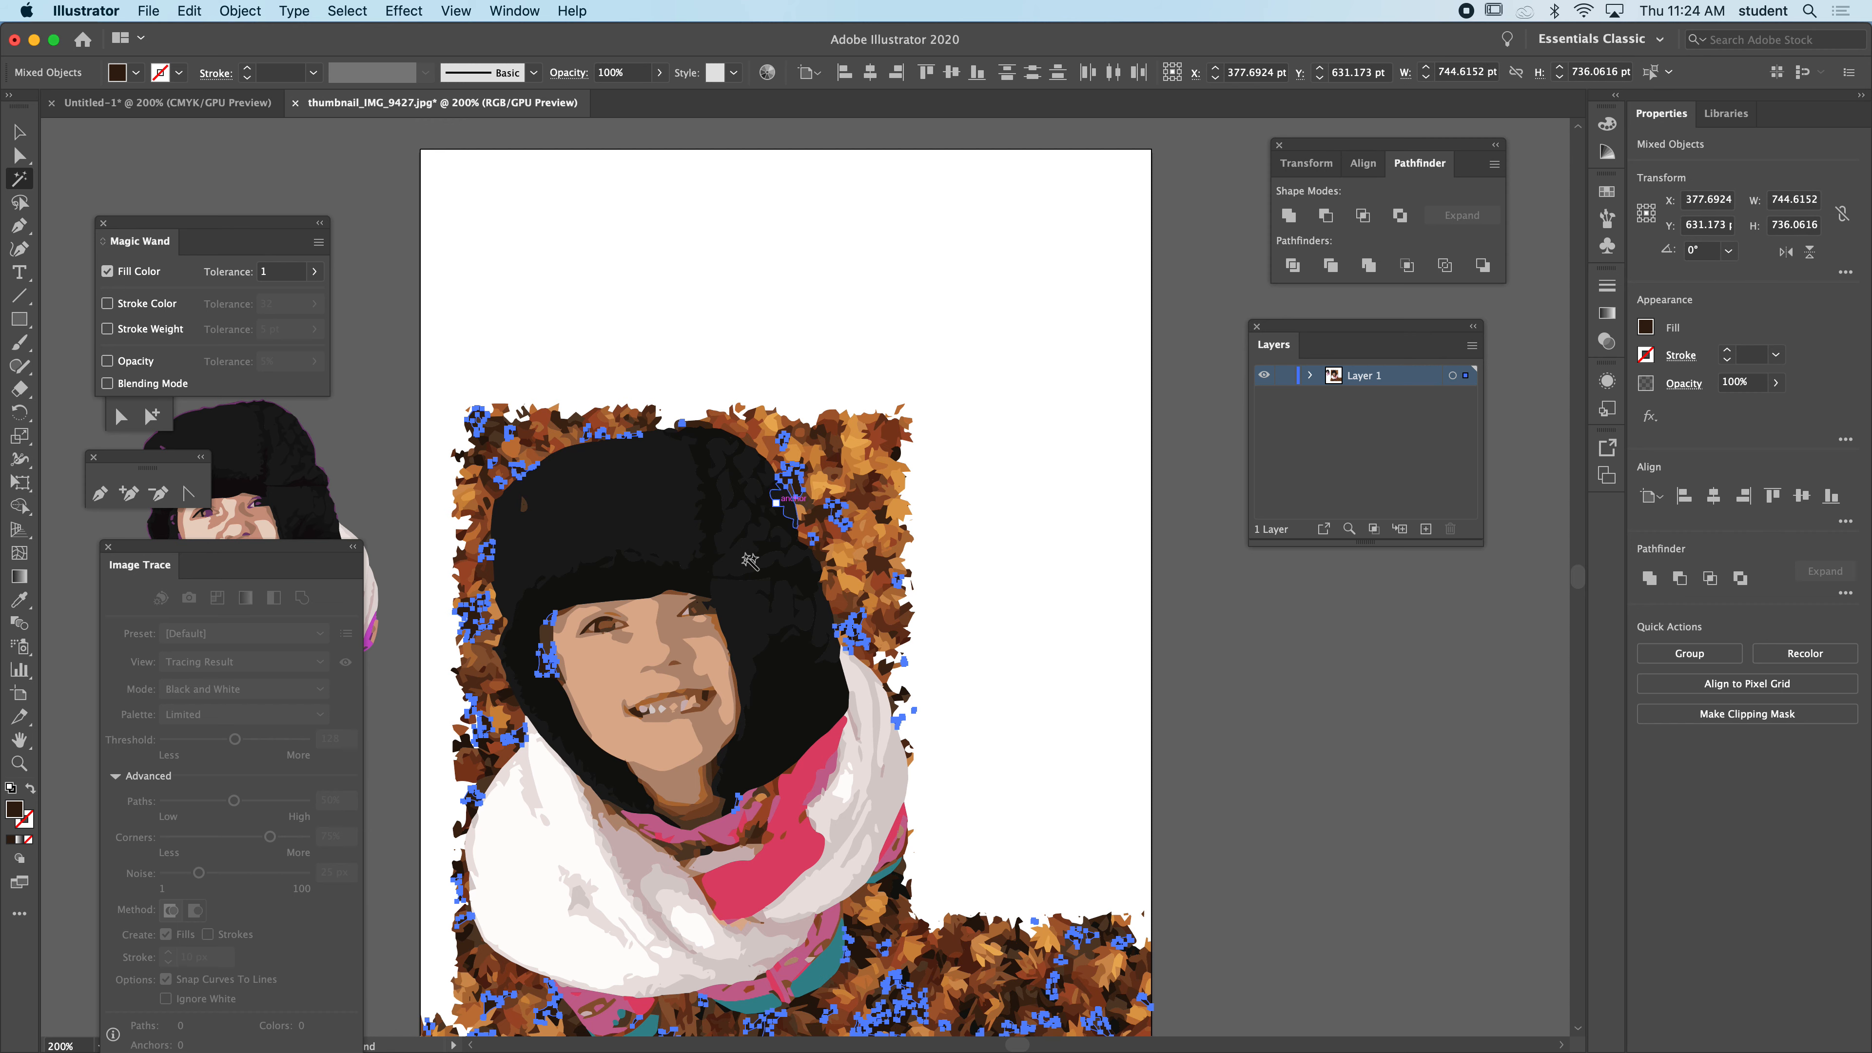
{"action": "left_click", "coordinate": [855, 438]}
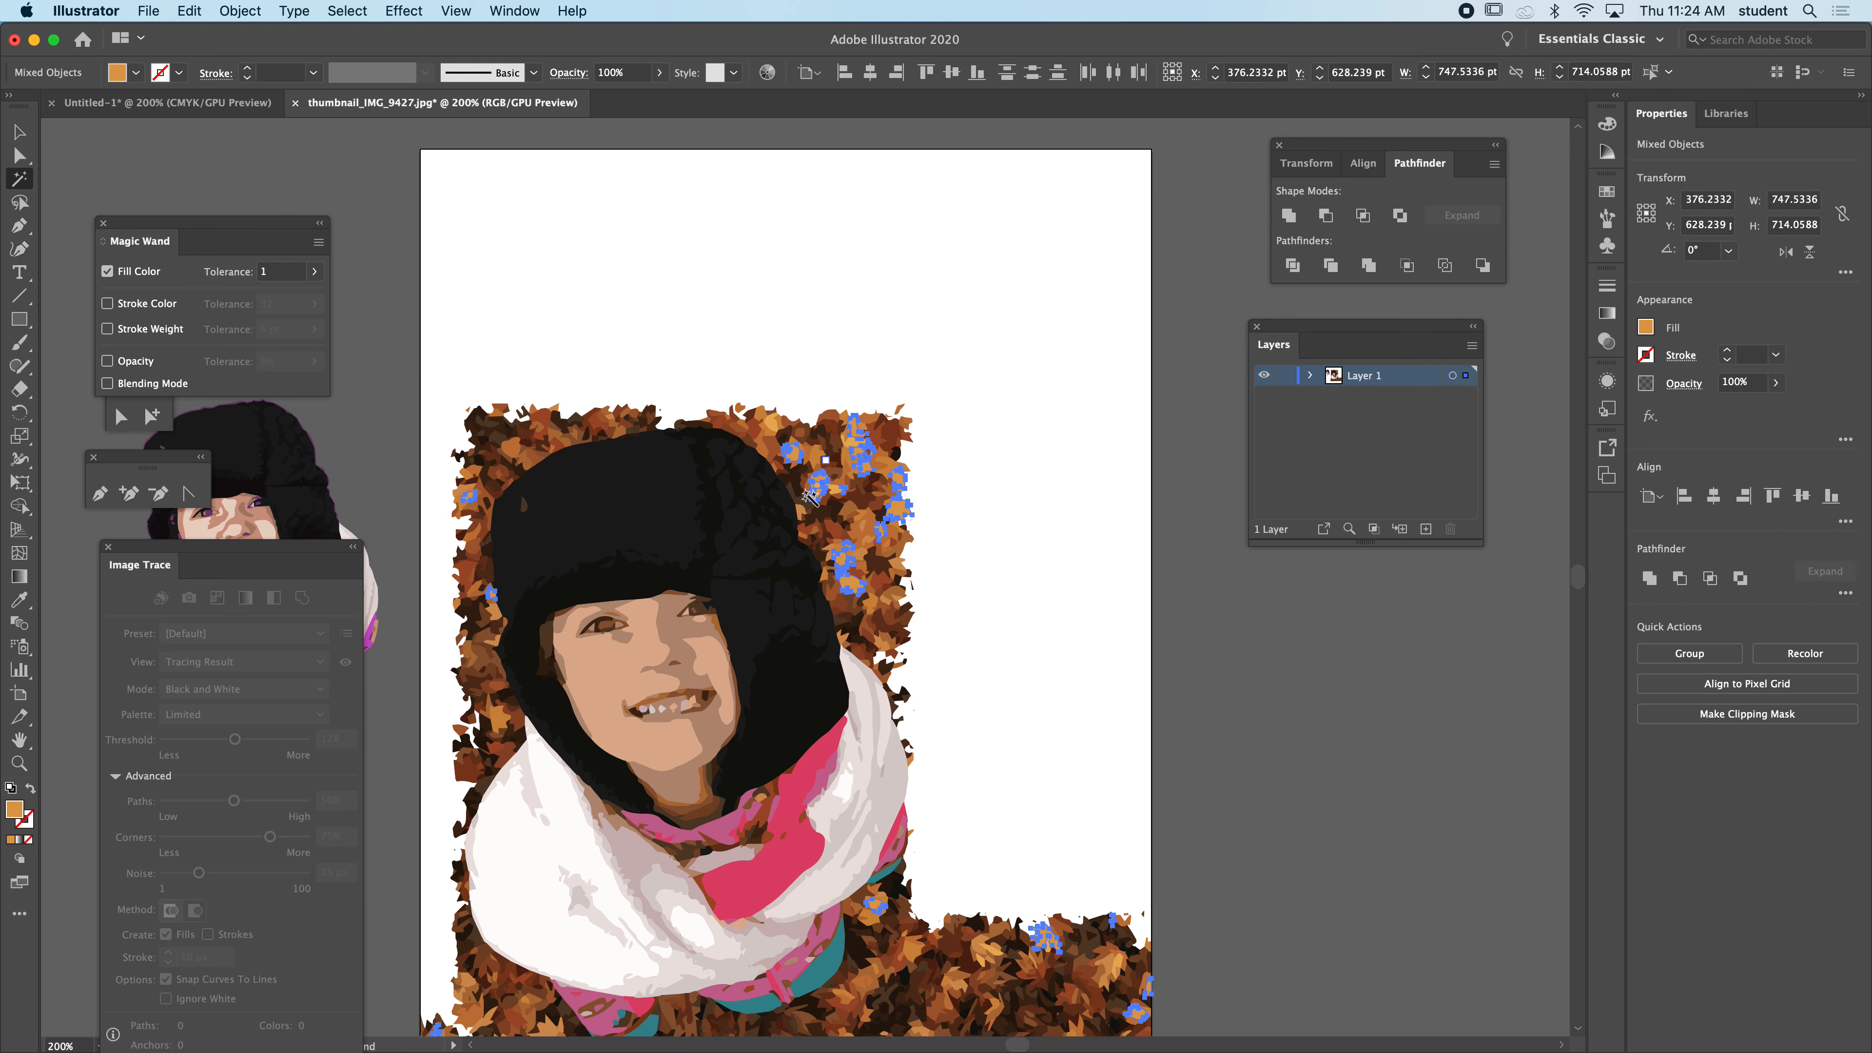
- Lasso the leaf shapes around the top and right side of the girl's hat and delete them
{"action": "key", "text": "a"}
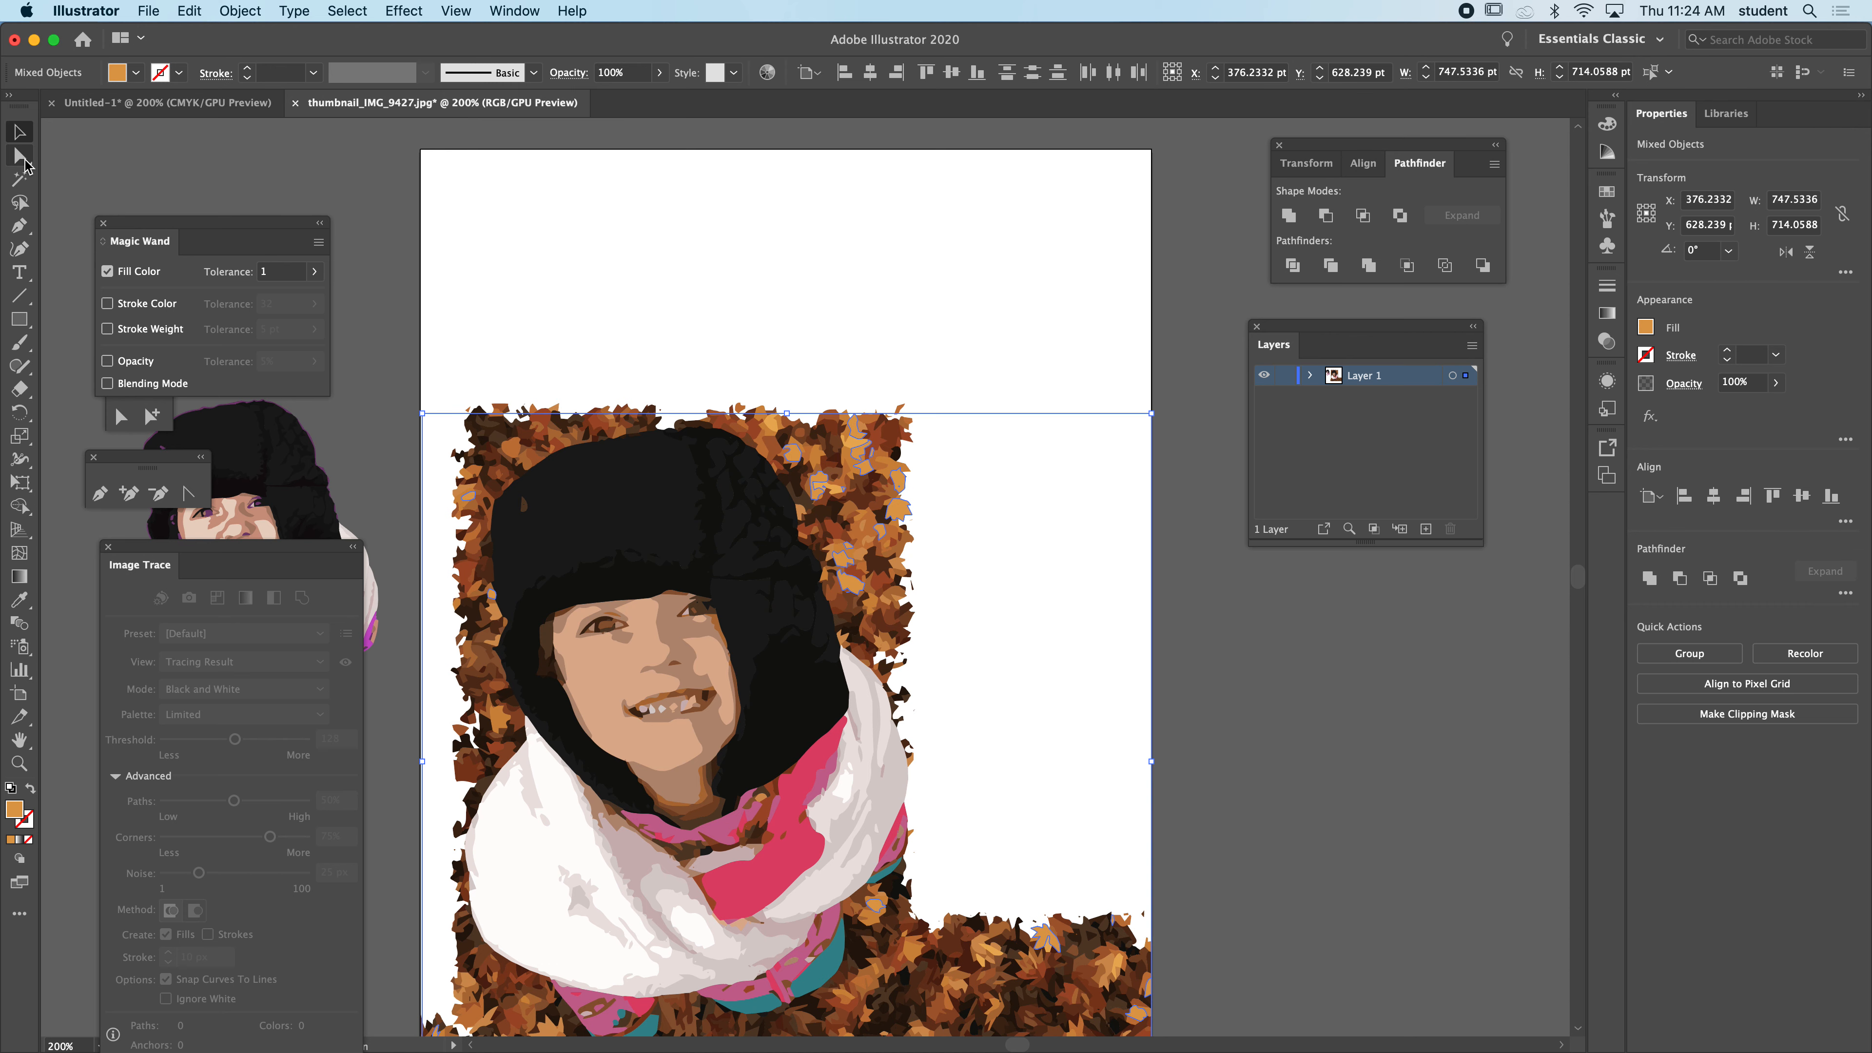
{"action": "left_click", "coordinate": [20, 201]}
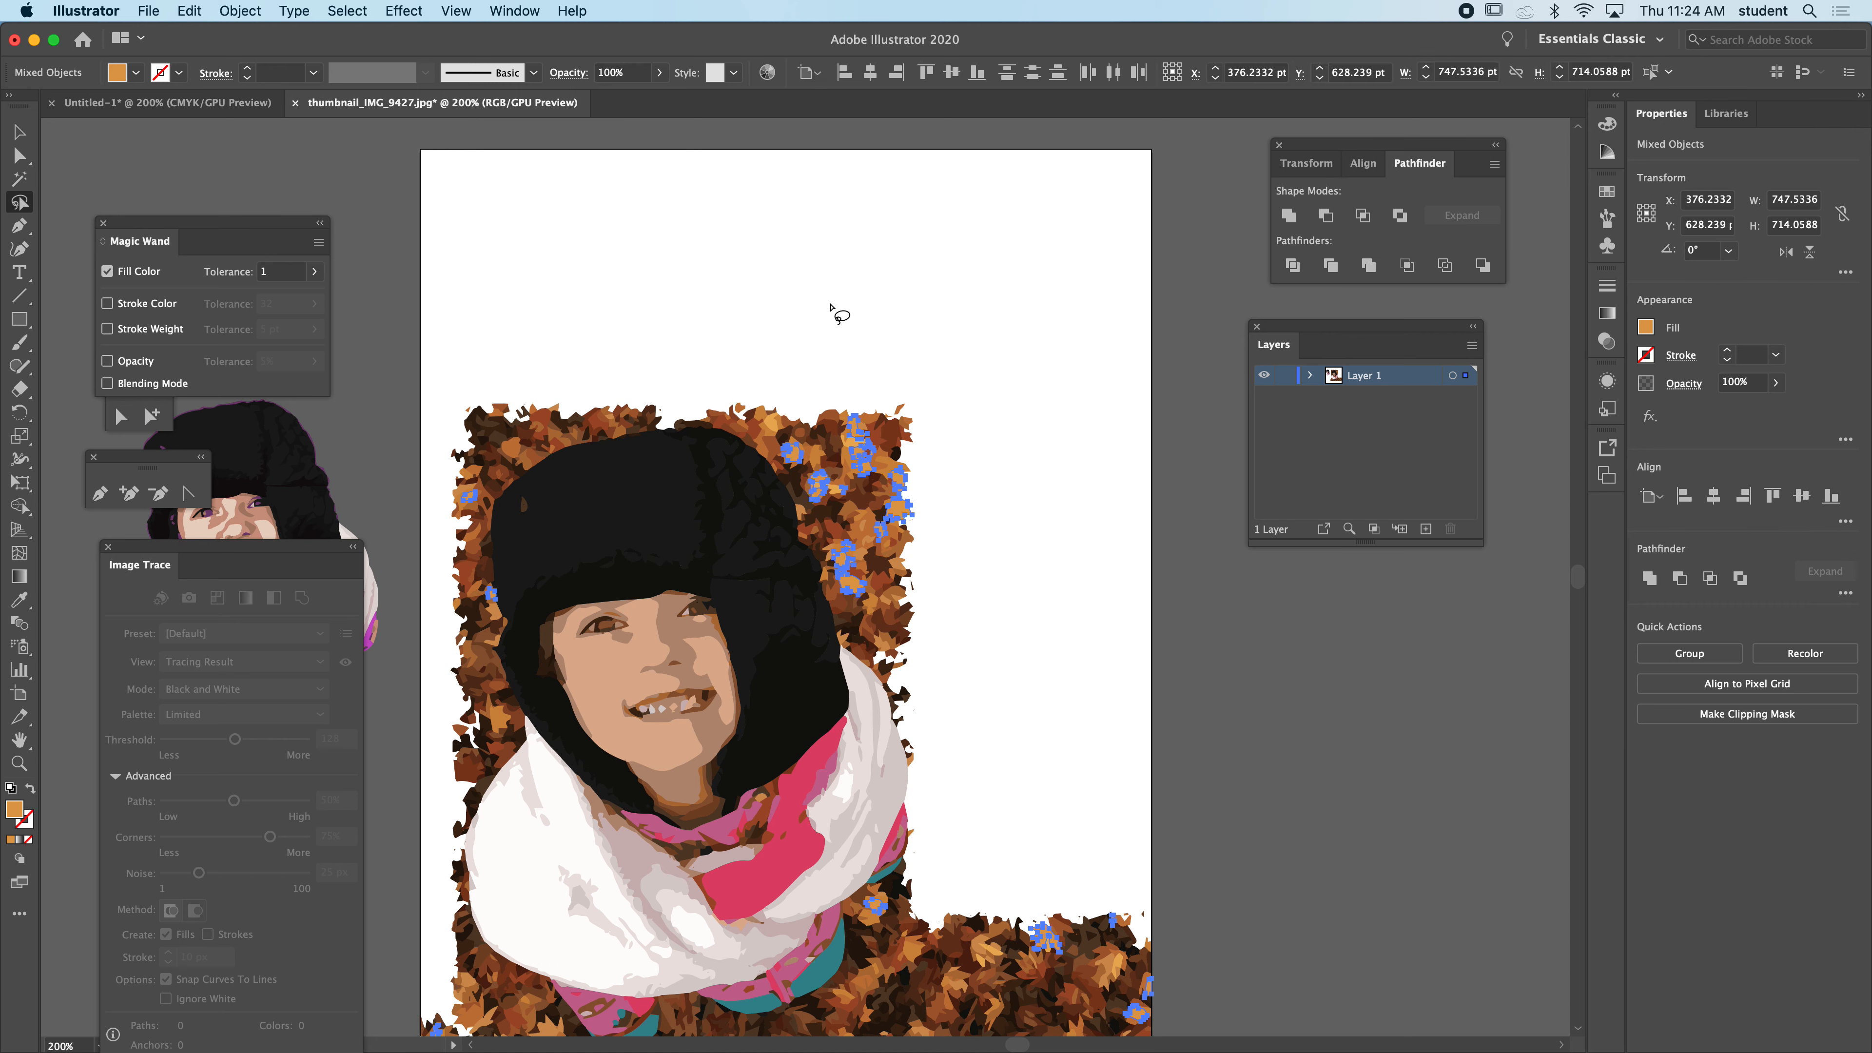
{"action": "mouse_move", "coordinate": [717, 384]}
{"action": "left_mouse_down"}
{"action": "mouse_move", "coordinate": [788, 428]}
{"action": "mouse_move", "coordinate": [845, 502]}
{"action": "mouse_move", "coordinate": [889, 633]}
{"action": "mouse_move", "coordinate": [996, 474]}
{"action": "mouse_move", "coordinate": [799, 320]}
{"action": "mouse_move", "coordinate": [466, 359]}
{"action": "mouse_move", "coordinate": [421, 461]}
{"action": "mouse_move", "coordinate": [719, 413]}
{"action": "mouse_move", "coordinate": [790, 448]}
{"action": "mouse_move", "coordinate": [872, 637]}
{"action": "mouse_move", "coordinate": [958, 648]}
{"action": "mouse_move", "coordinate": [1011, 581]}
{"action": "left_mouse_up"}
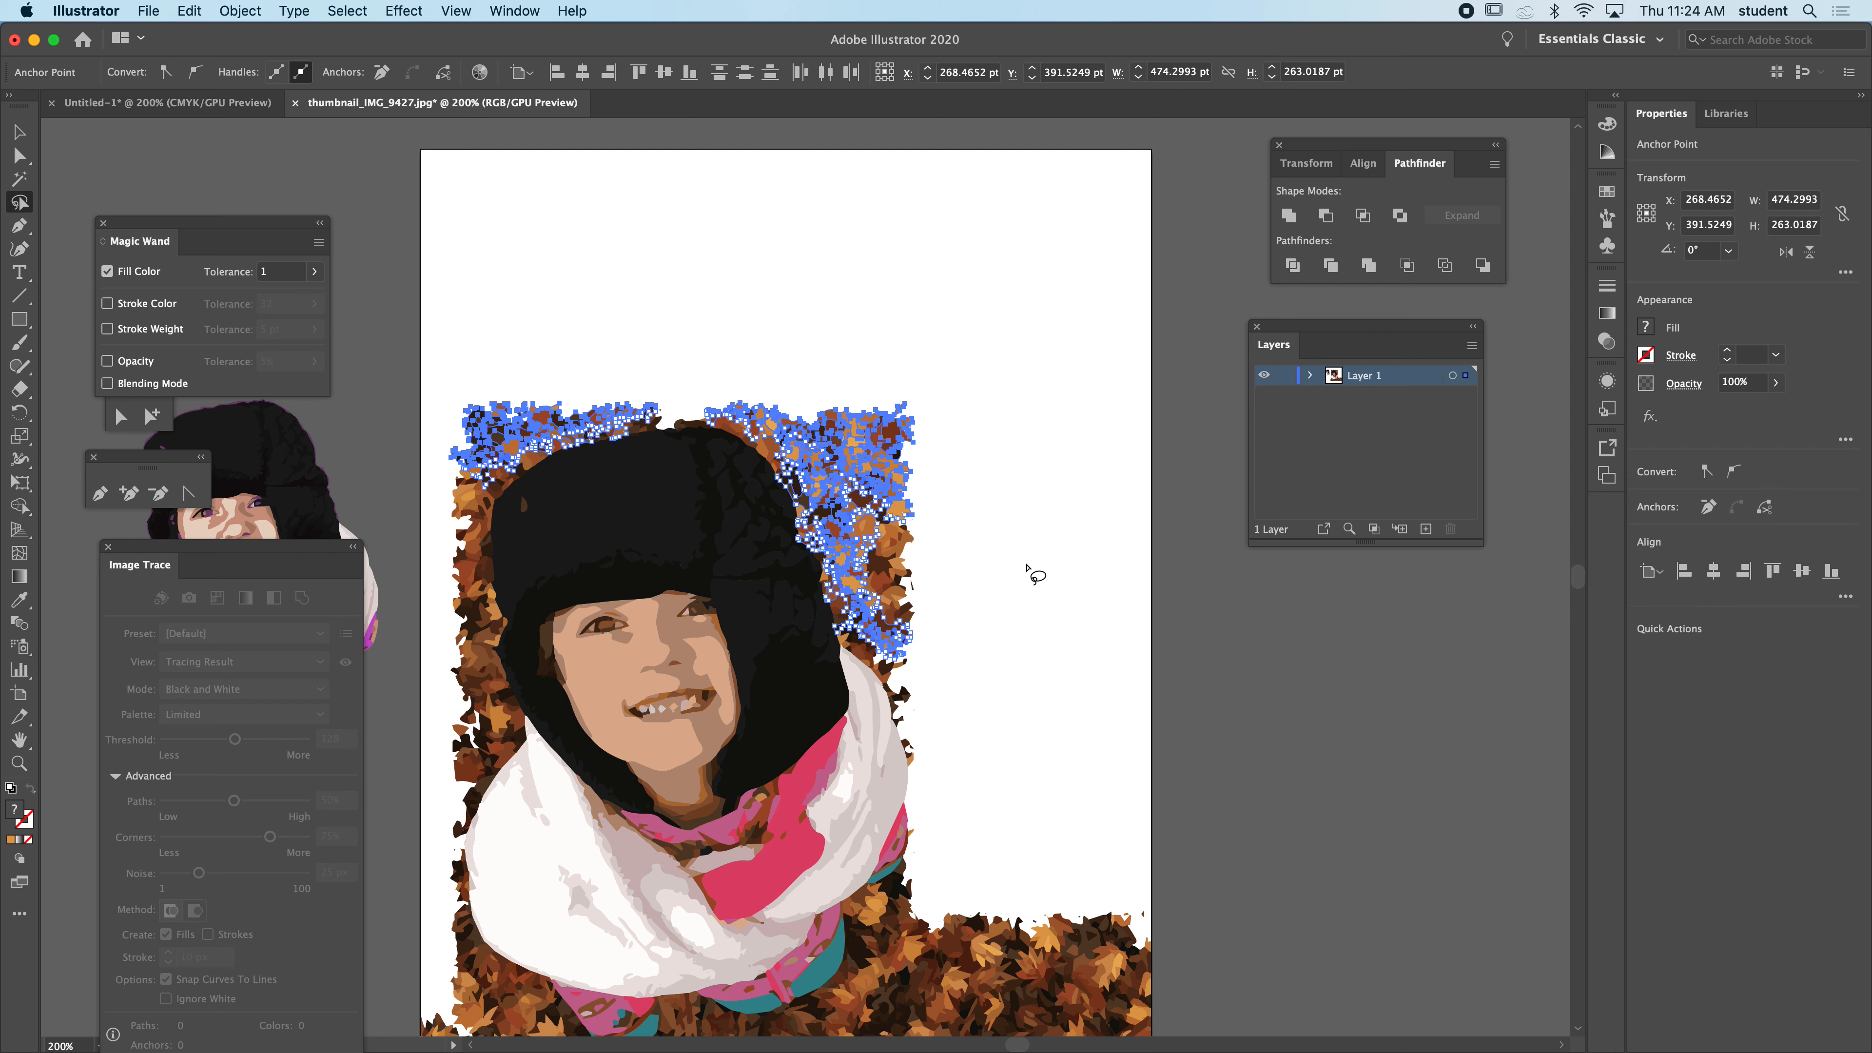
{"action": "key", "text": "Delete"}
- Lasso and delete the leaves beneath the girl and the leftover clump beside her hat, then switch to the Selection tool
{"action": "scroll", "coordinate": [1043, 819], "scroll_direction": "down", "scroll_amount": 5}
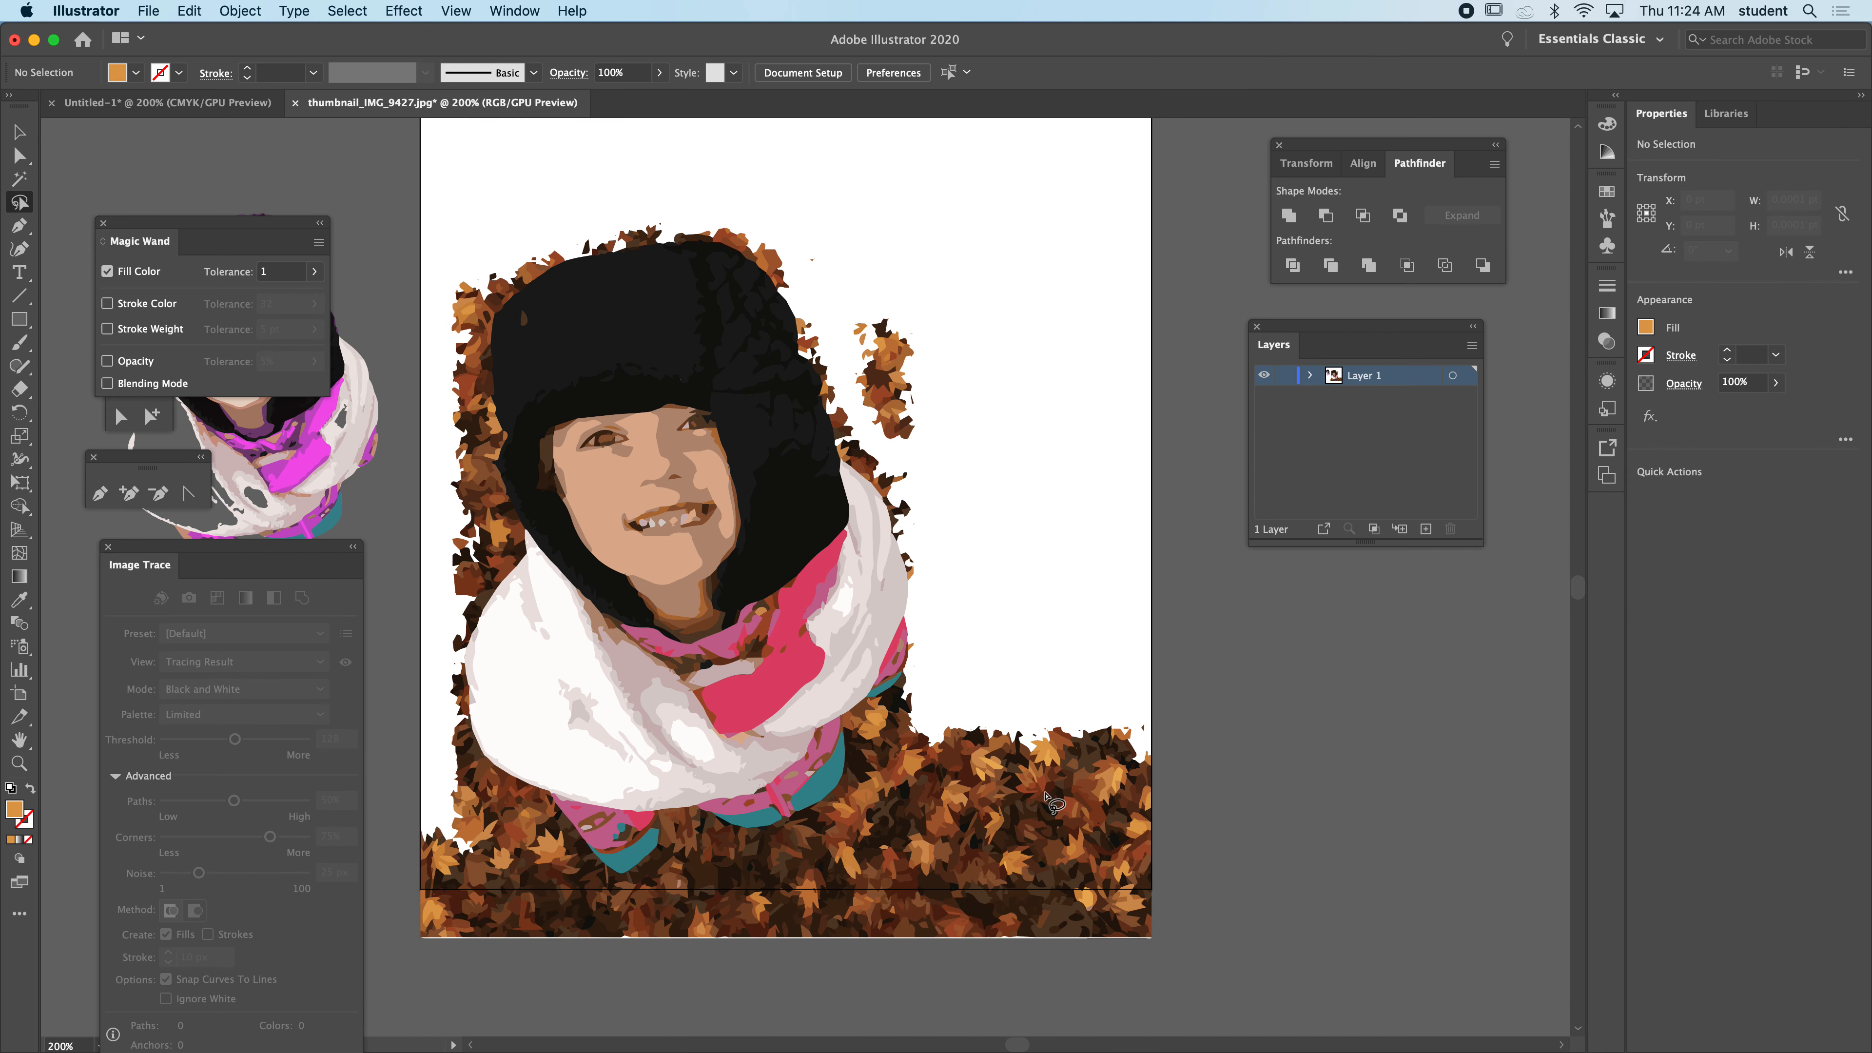
{"action": "mouse_move", "coordinate": [975, 646]}
{"action": "left_mouse_down"}
{"action": "mouse_move", "coordinate": [766, 856]}
{"action": "mouse_move", "coordinate": [561, 855]}
{"action": "mouse_move", "coordinate": [472, 797]}
{"action": "mouse_move", "coordinate": [413, 826]}
{"action": "mouse_move", "coordinate": [1315, 981]}
{"action": "mouse_move", "coordinate": [1120, 648]}
{"action": "mouse_move", "coordinate": [1069, 623]}
{"action": "left_mouse_up"}
{"action": "key", "text": "Delete"}
{"action": "left_click", "coordinate": [1056, 609]}
{"action": "mouse_move", "coordinate": [919, 271]}
{"action": "left_mouse_down"}
{"action": "mouse_move", "coordinate": [782, 262]}
{"action": "mouse_move", "coordinate": [903, 543]}
{"action": "mouse_move", "coordinate": [987, 368]}
{"action": "mouse_move", "coordinate": [969, 314]}
{"action": "left_mouse_up"}
{"action": "key", "text": "Delete"}
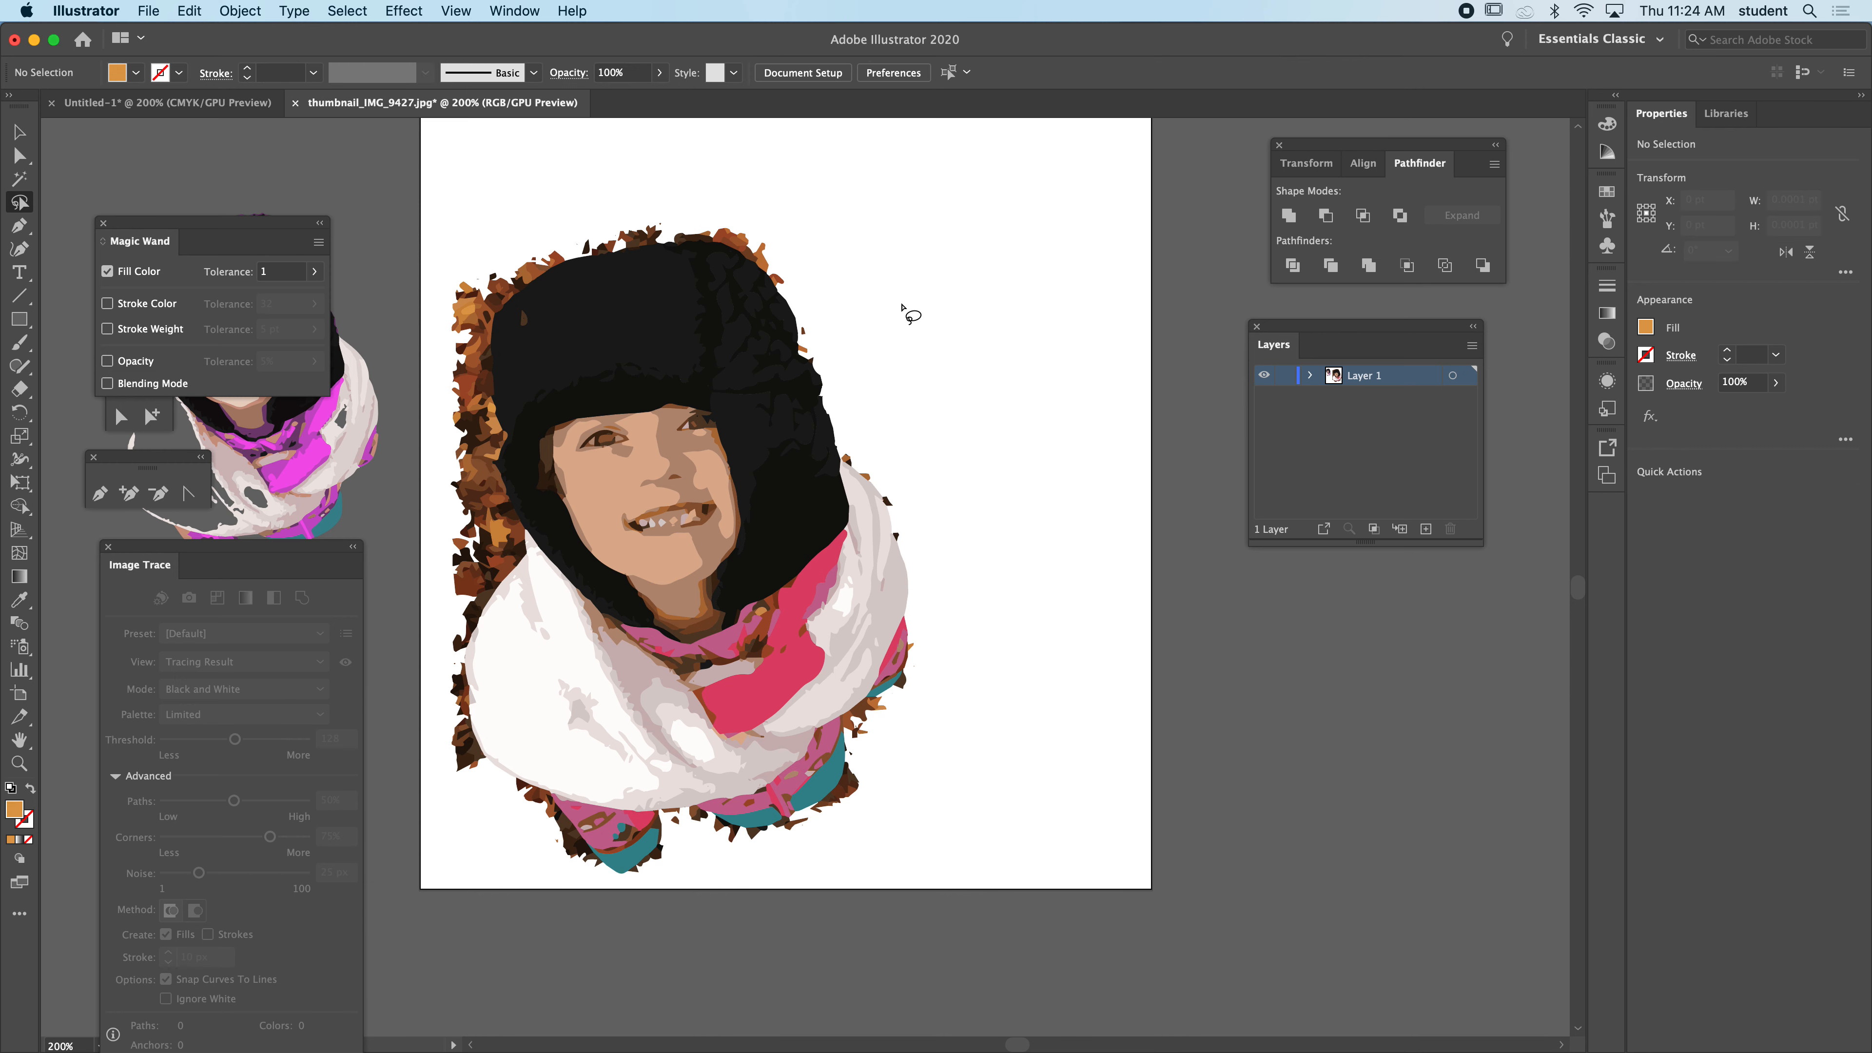
{"action": "scroll", "coordinate": [855, 355], "scroll_direction": "left", "scroll_amount": 10}
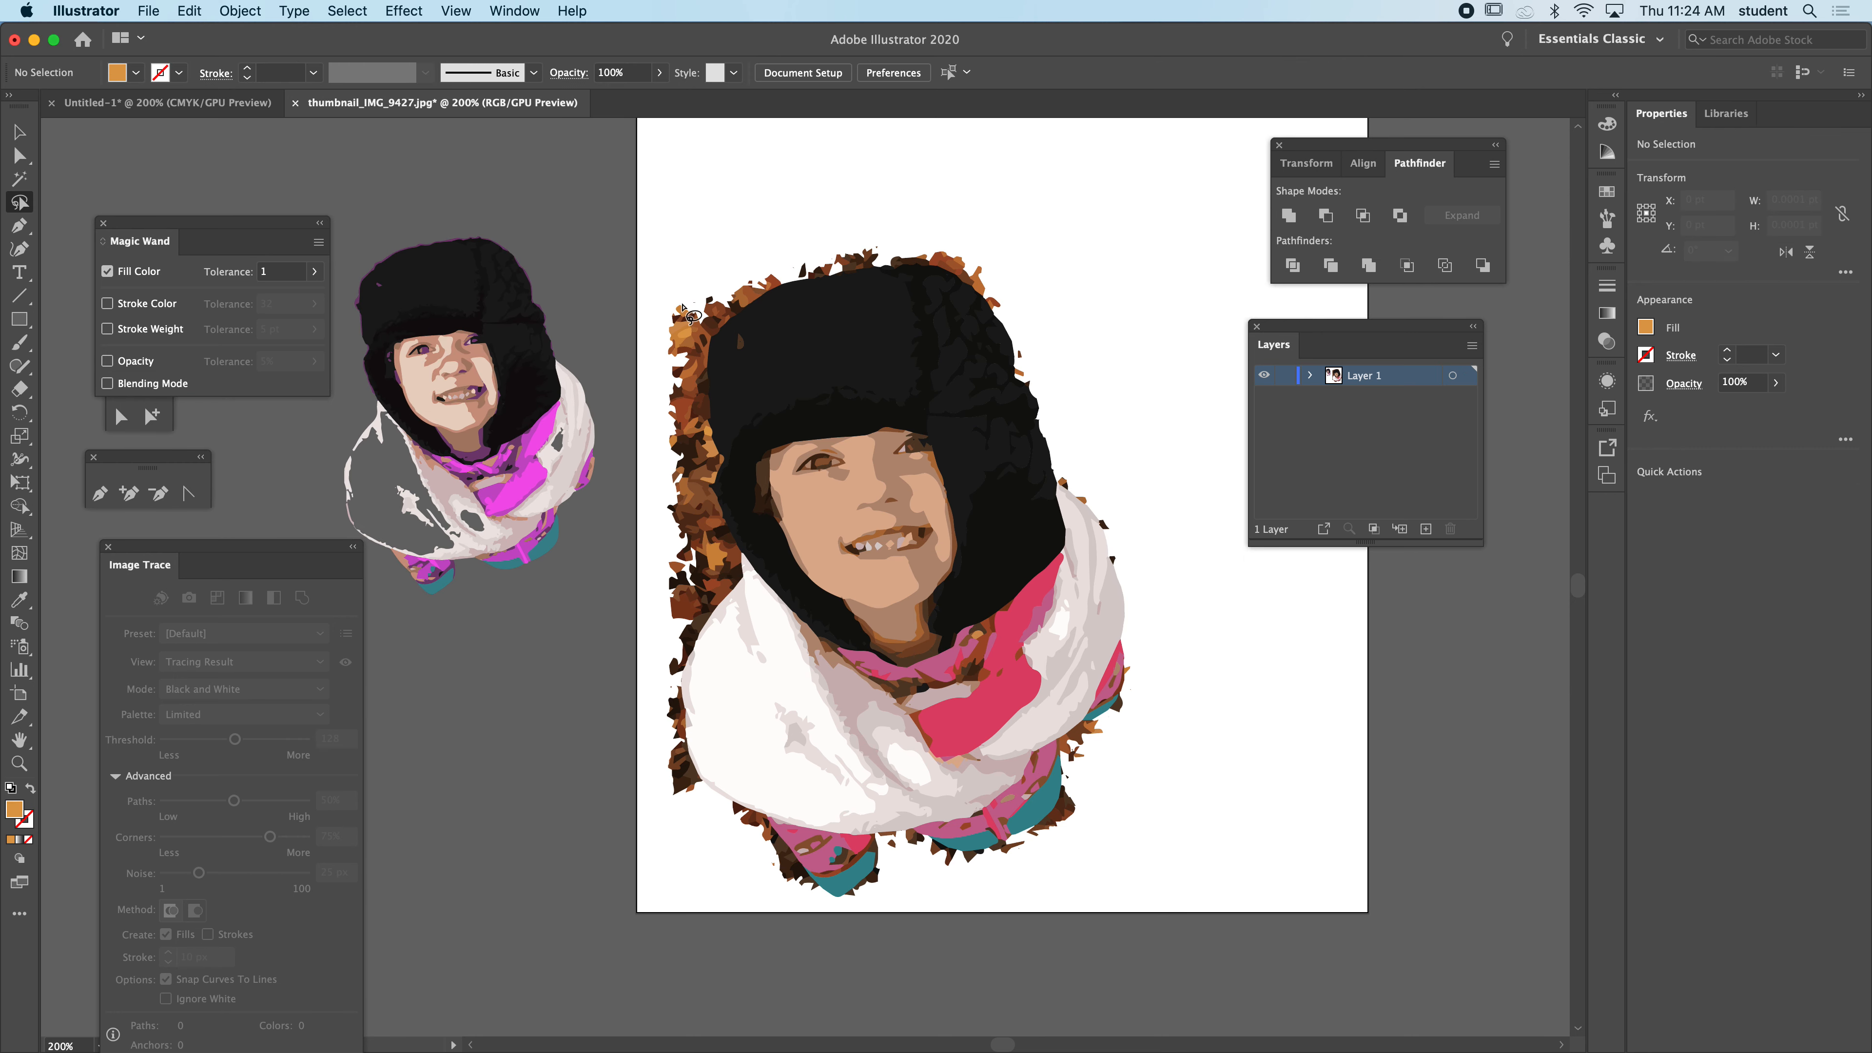
{"action": "key", "text": "v"}
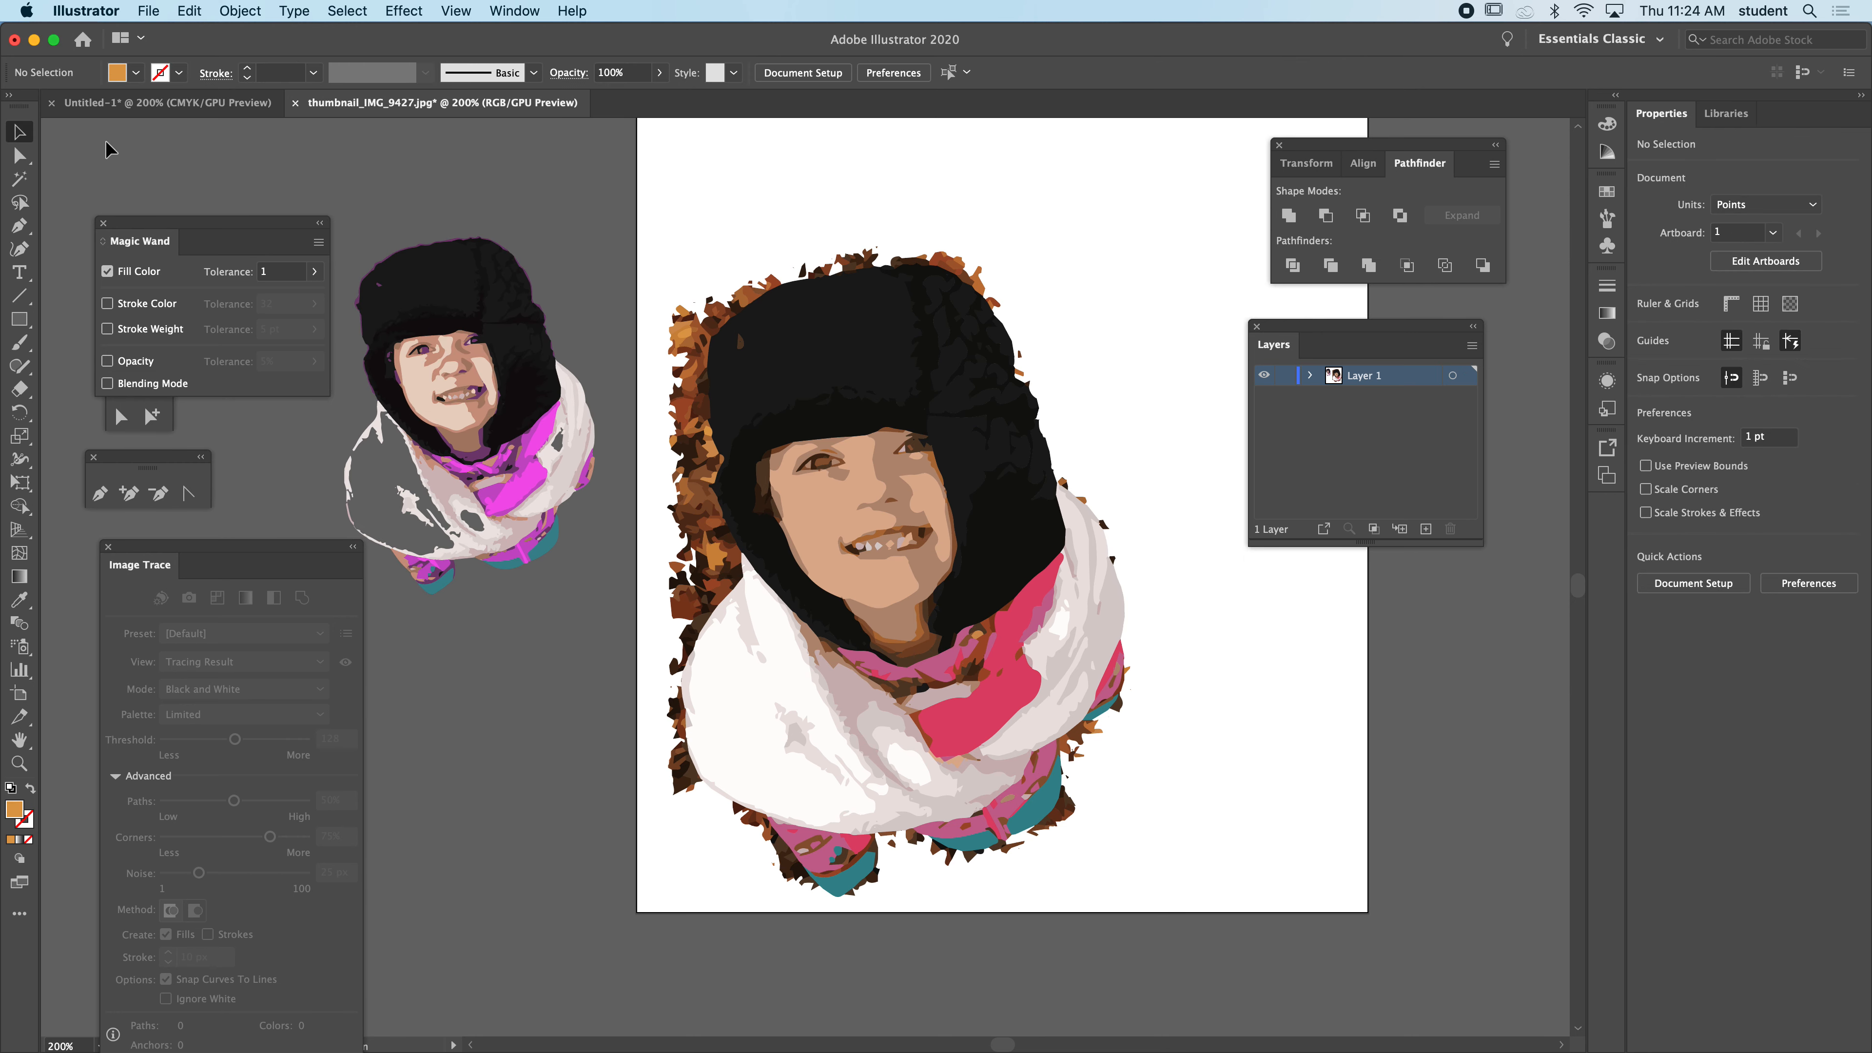